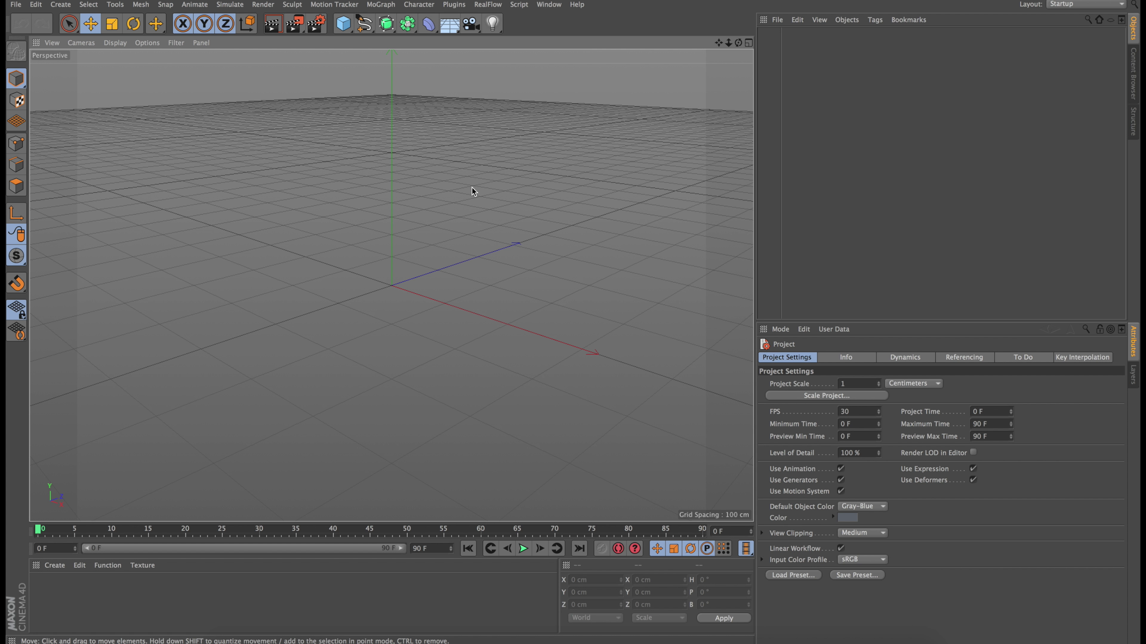
Add a MoGraph MoText object and replace its text with GODSPEED.
left_click(261, 632)
left_click(383, 5)
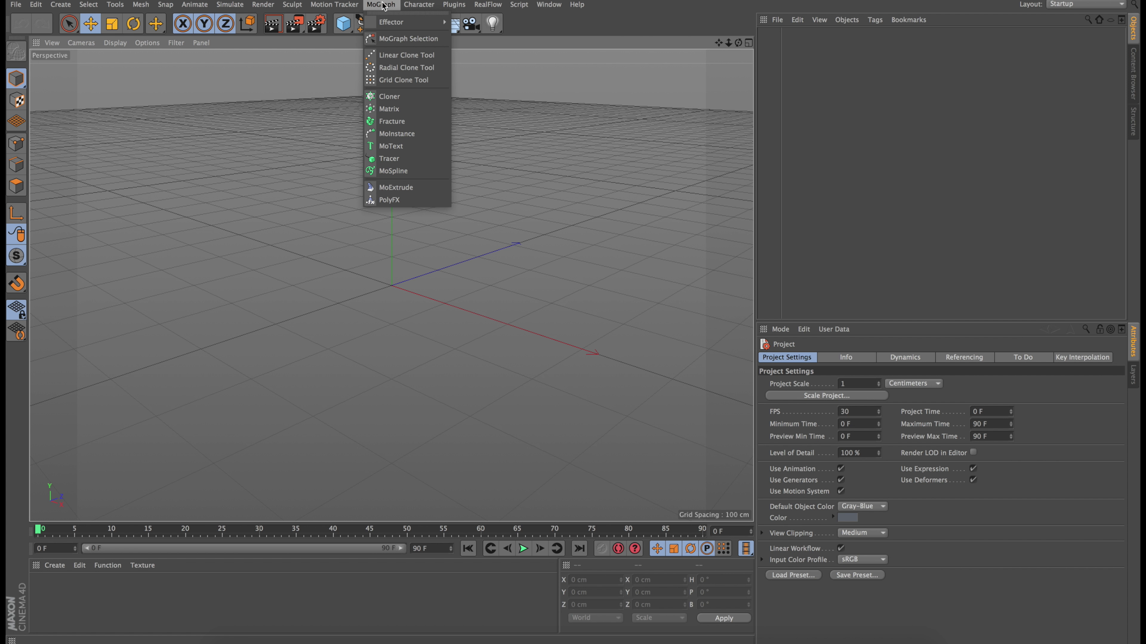
left_click(397, 147)
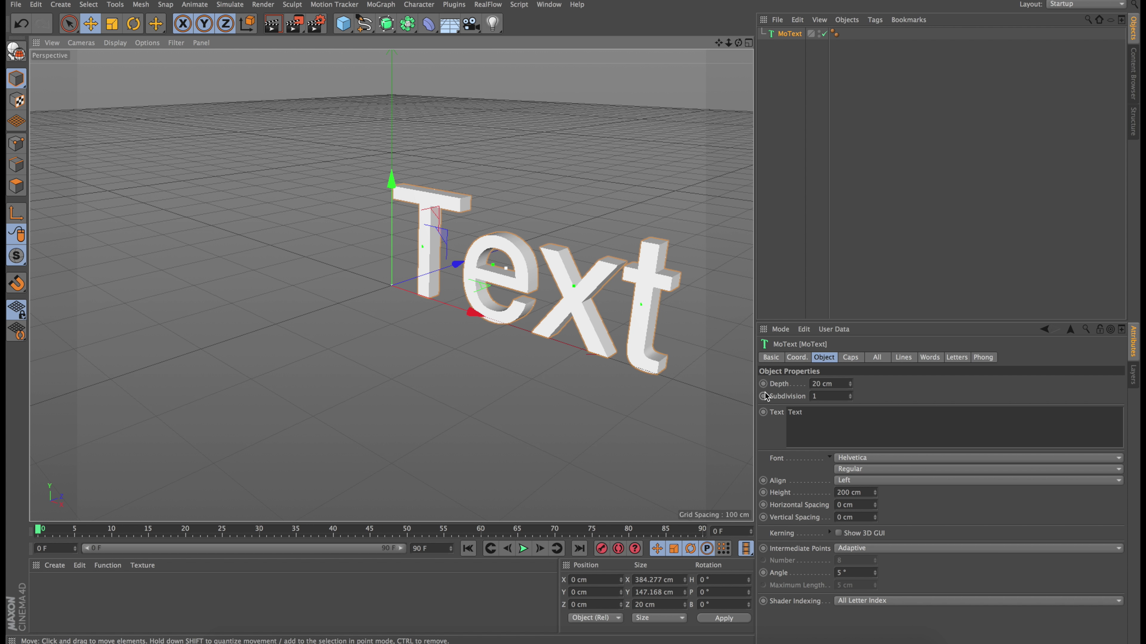
left_click(839, 413)
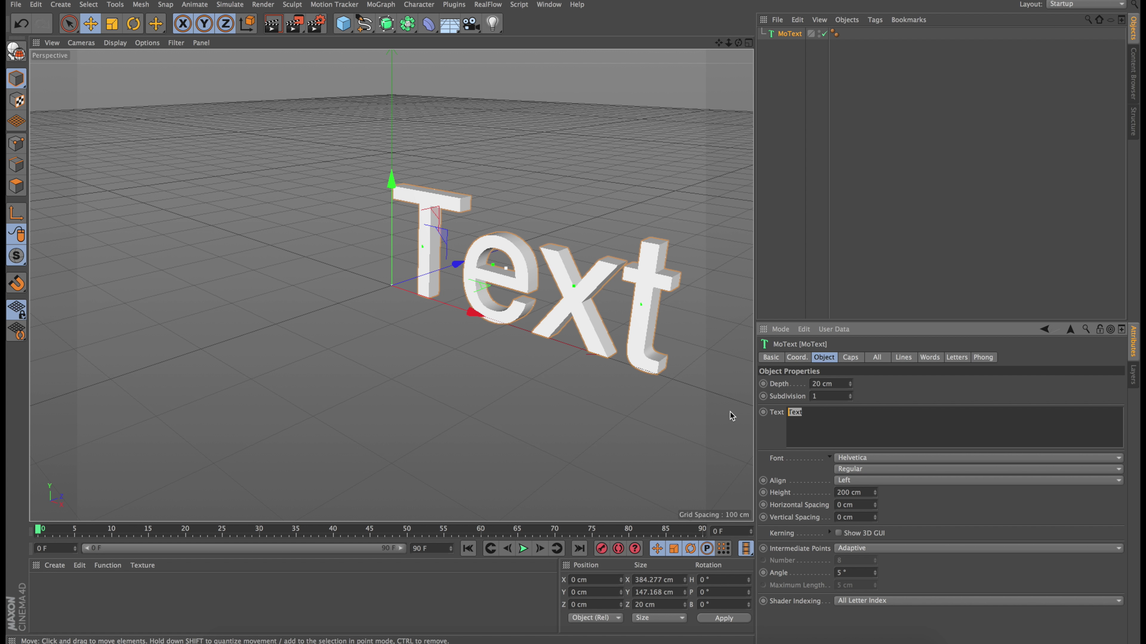
type("GODSPEED")
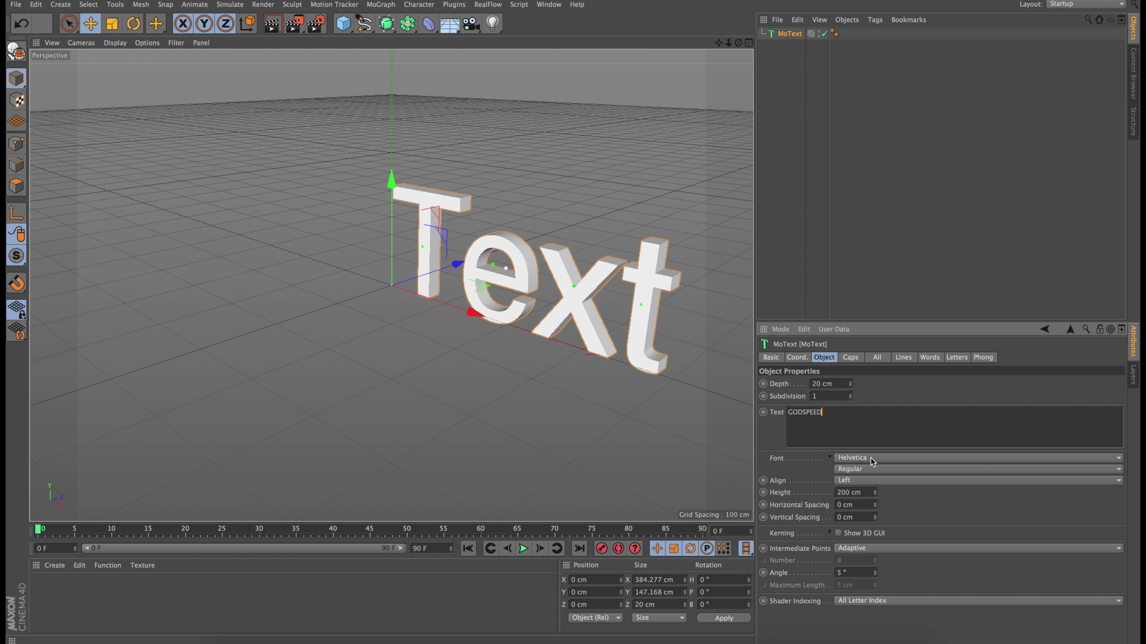
left_click(794, 482)
Set the MoText alignment to Middle and the font to Gobold, framing it in view.
left_click(857, 481)
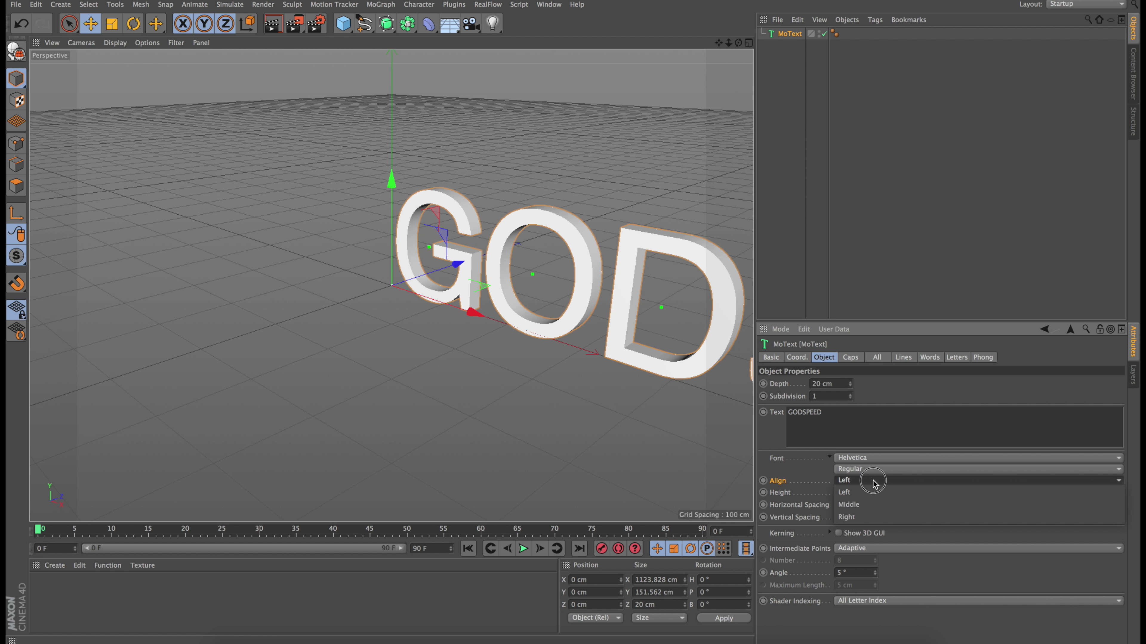
left_click(867, 505)
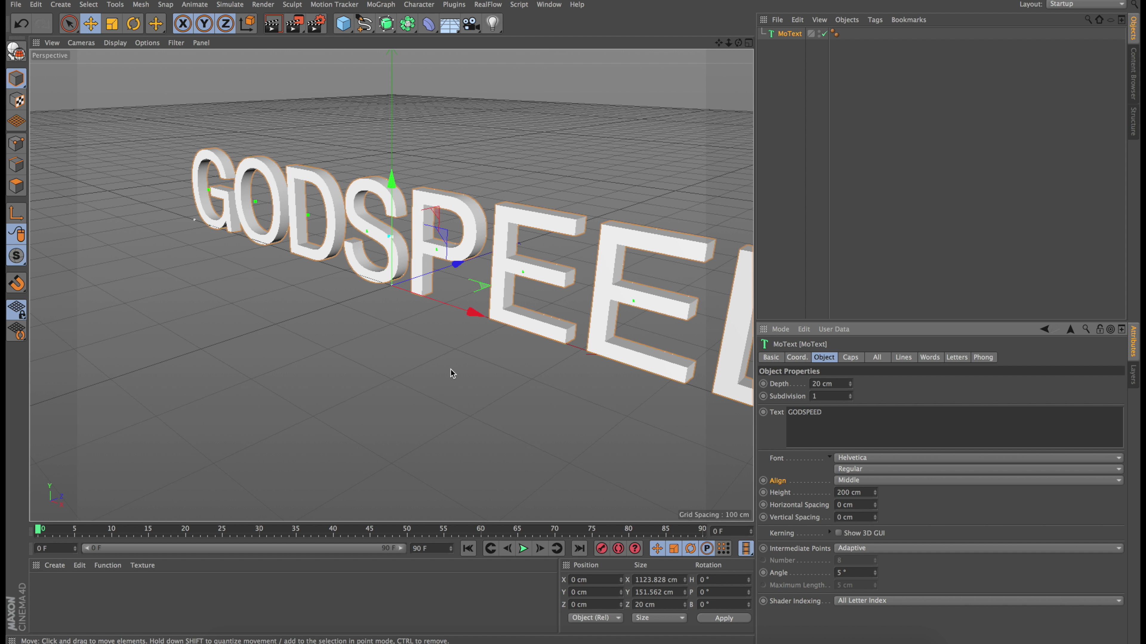
left_click(865, 459)
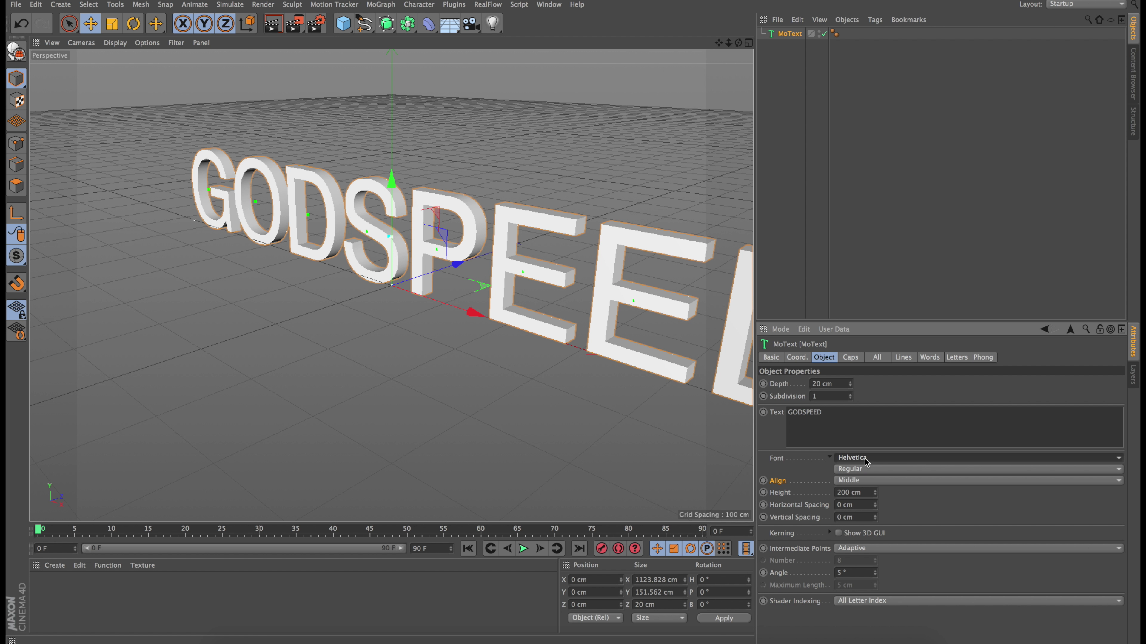
scroll(884, 82, "up", 5)
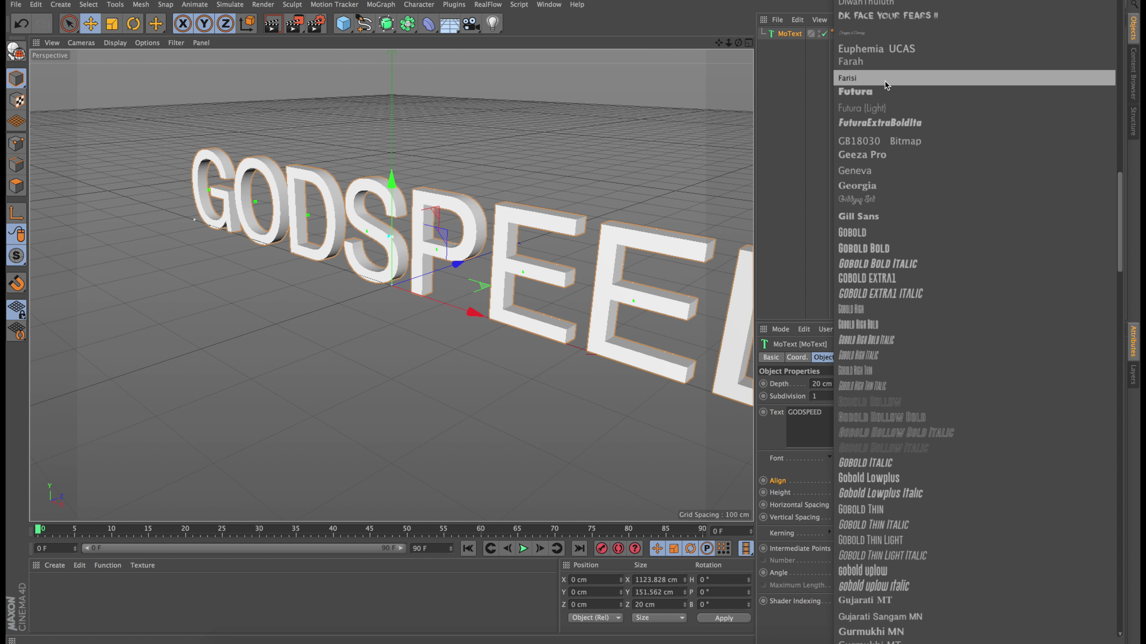
left_click(874, 233)
left_click_drag(406, 244, 424, 293, "alt")
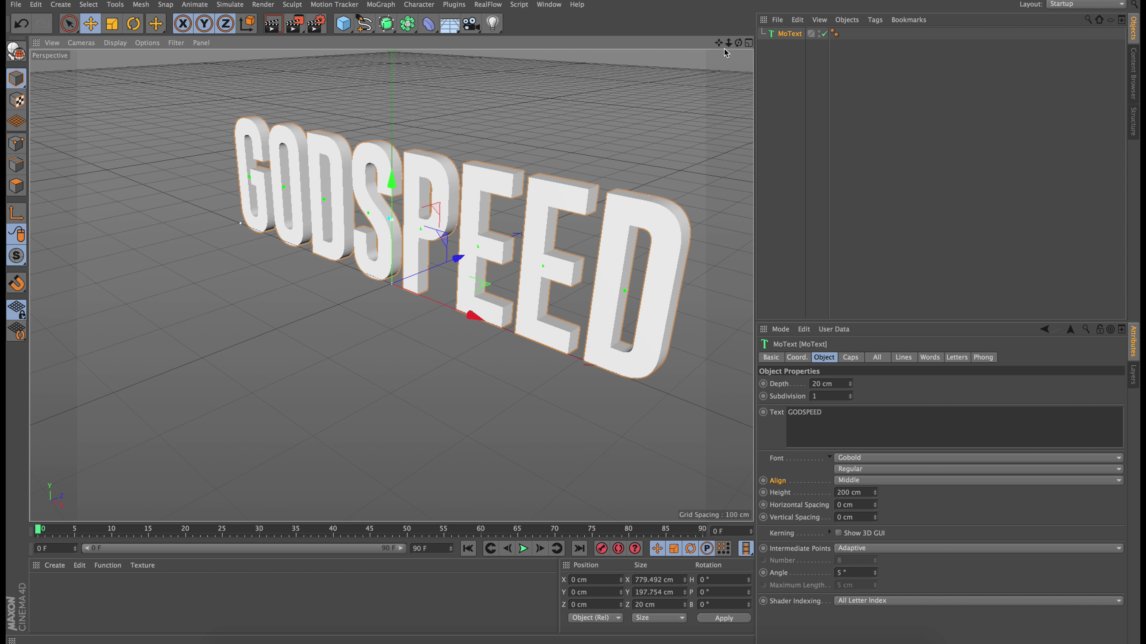
left_click_drag(728, 42, 644, 166)
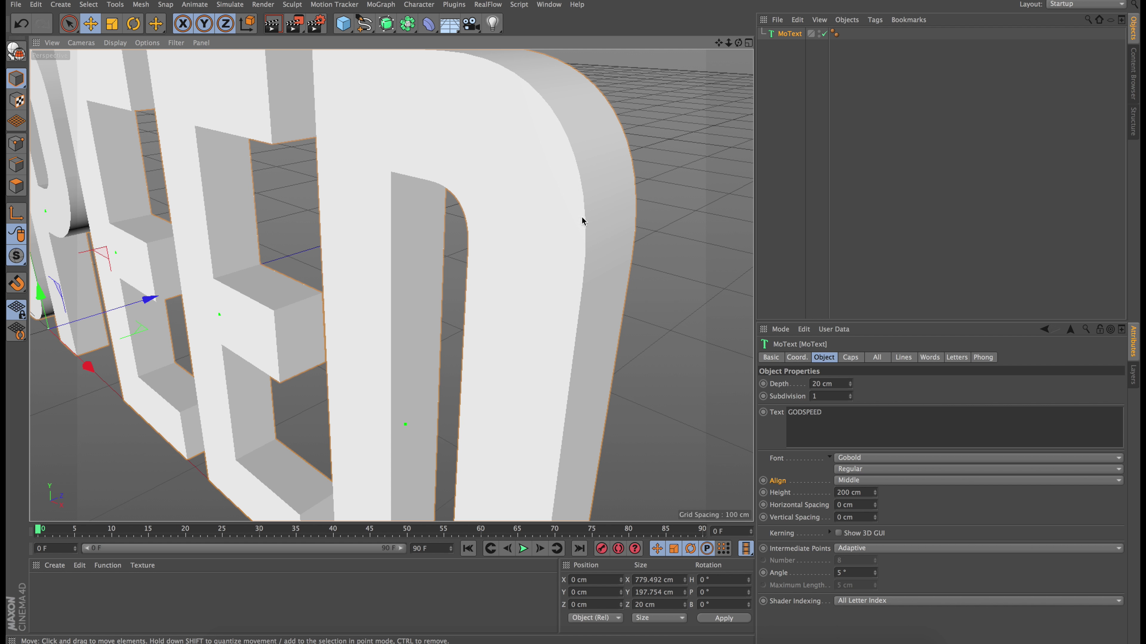
Render a preview of the view and move in close to the letter edges.
left_click(274, 27)
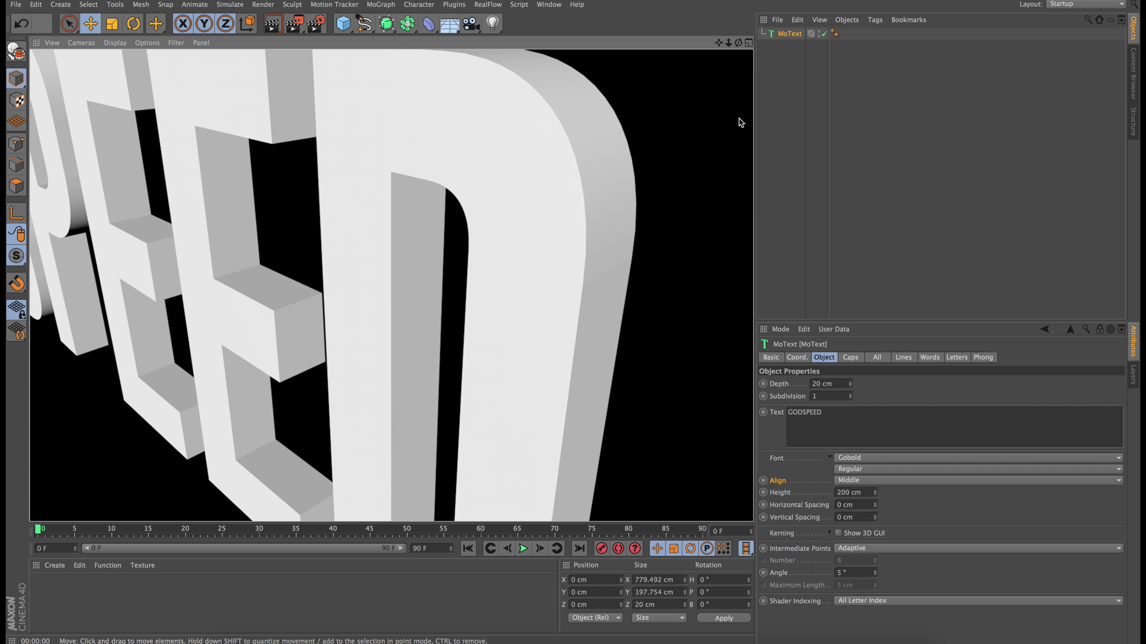
left_click_drag(728, 43, 753, 43)
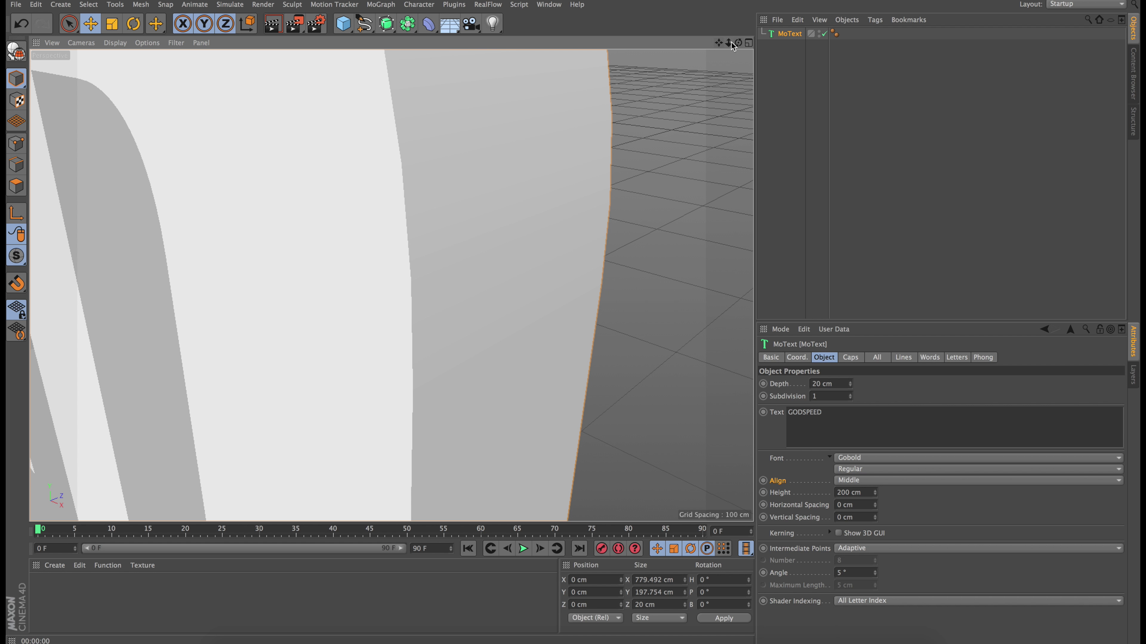
scroll(408, 199, "down", 2)
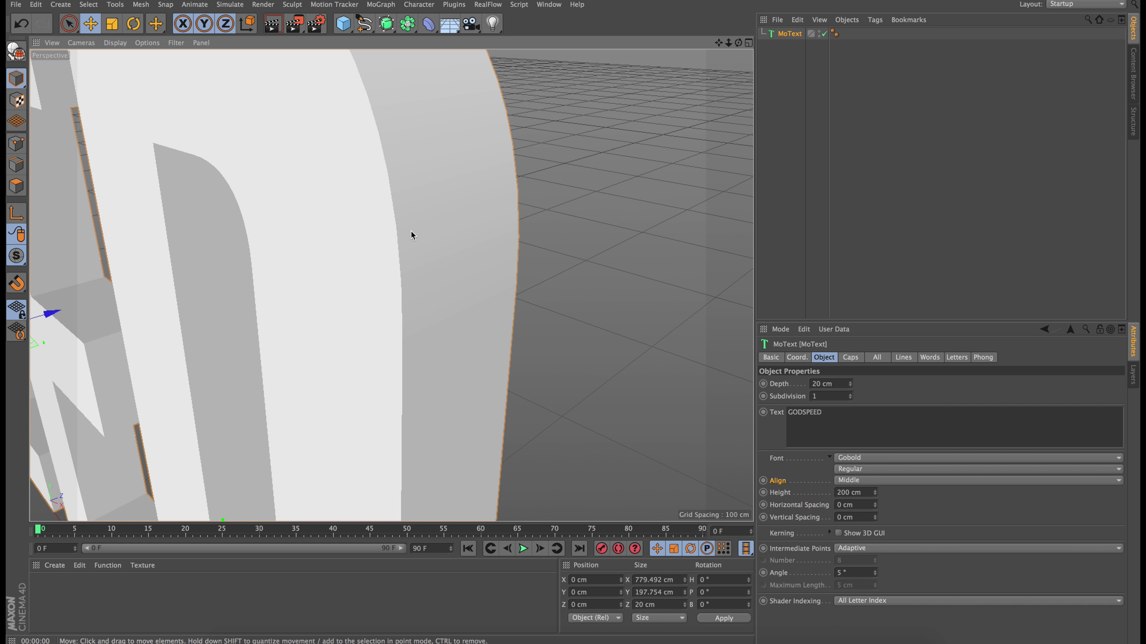
Set both the Start and End caps of the MoText to Fillet Cap.
left_click(855, 359)
left_click(887, 383)
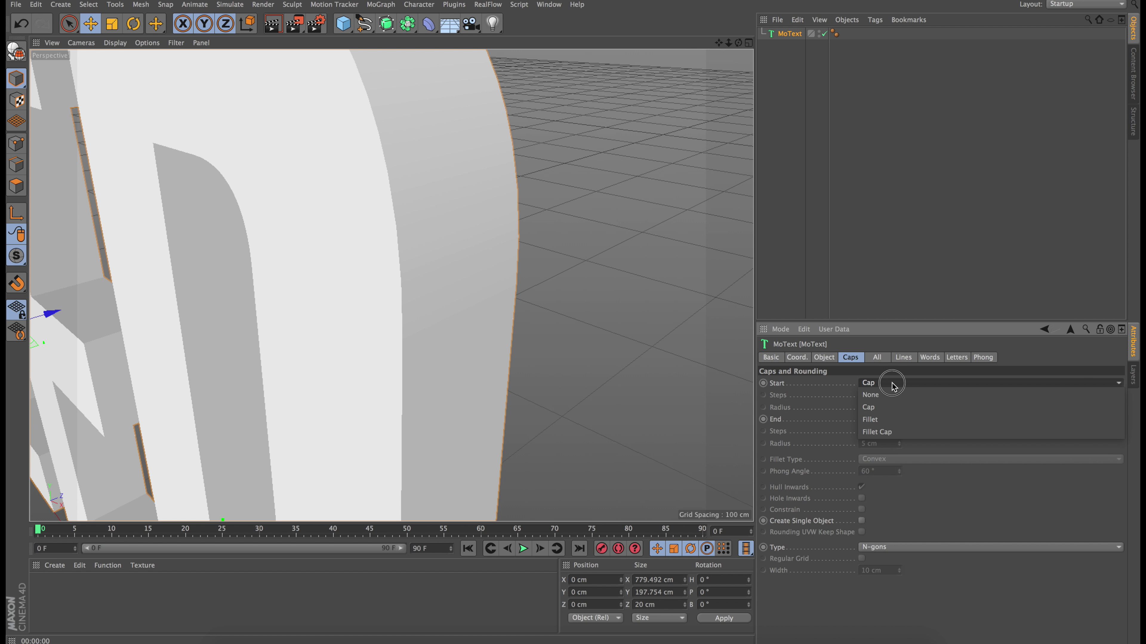
left_click(885, 431)
left_click(886, 419)
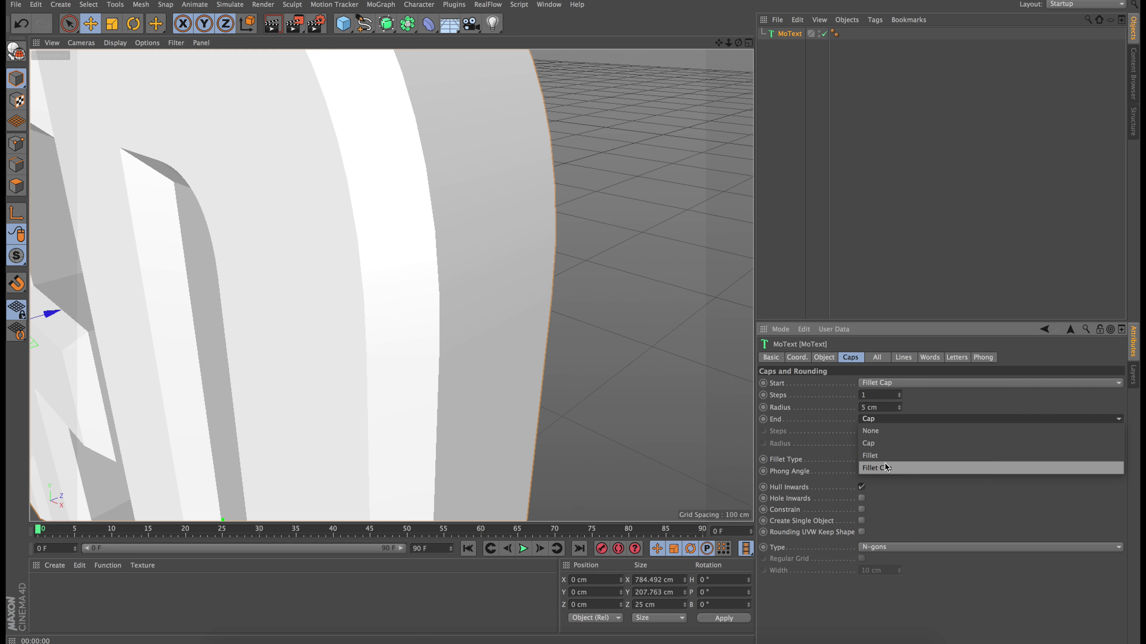
left_click(885, 465)
Give the fillet caps a 0.2 cm radius and 3 steps.
left_click(888, 407)
type(".2")
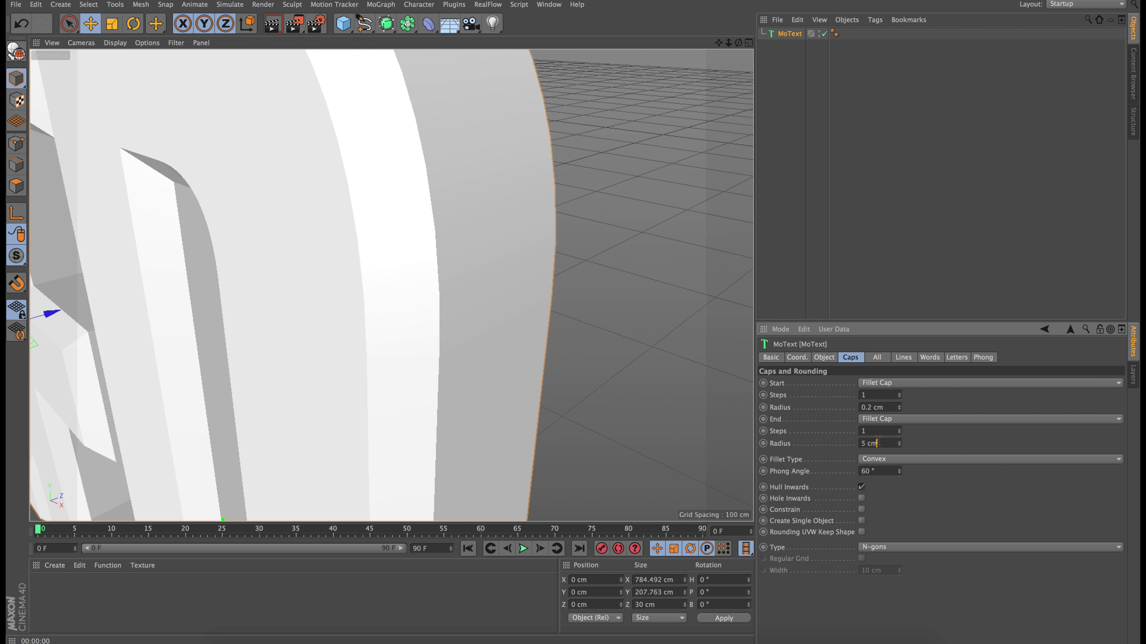
left_click(877, 443)
type(".2")
key("Return")
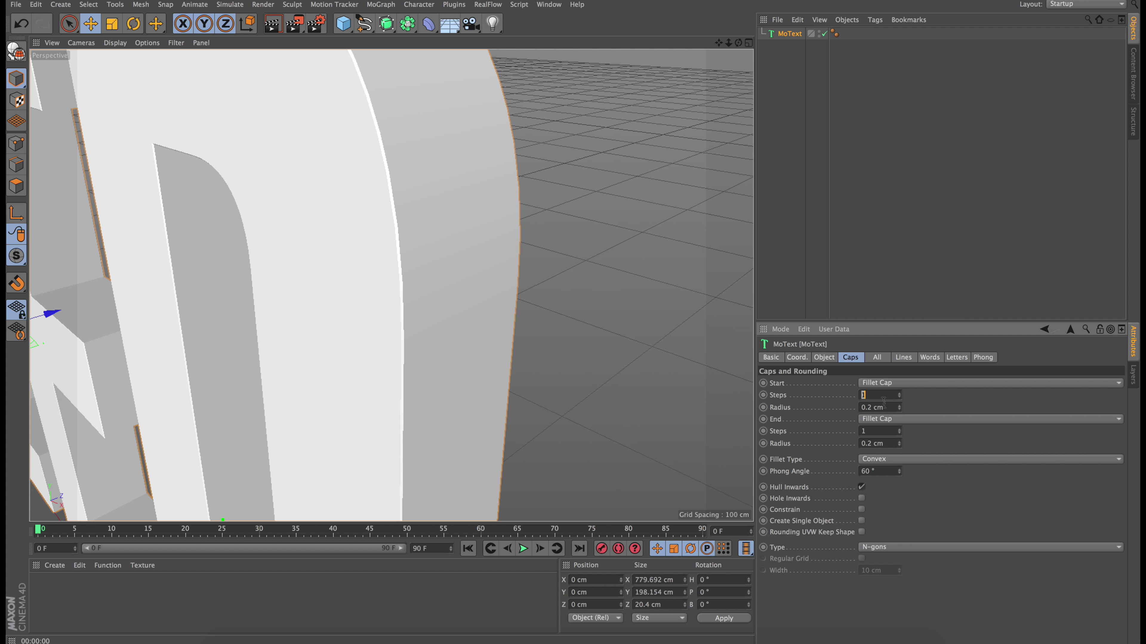
type("3")
left_click(876, 427)
Render the view to check the rounded letter edges, zooming and orbiting to face them.
left_click(271, 23)
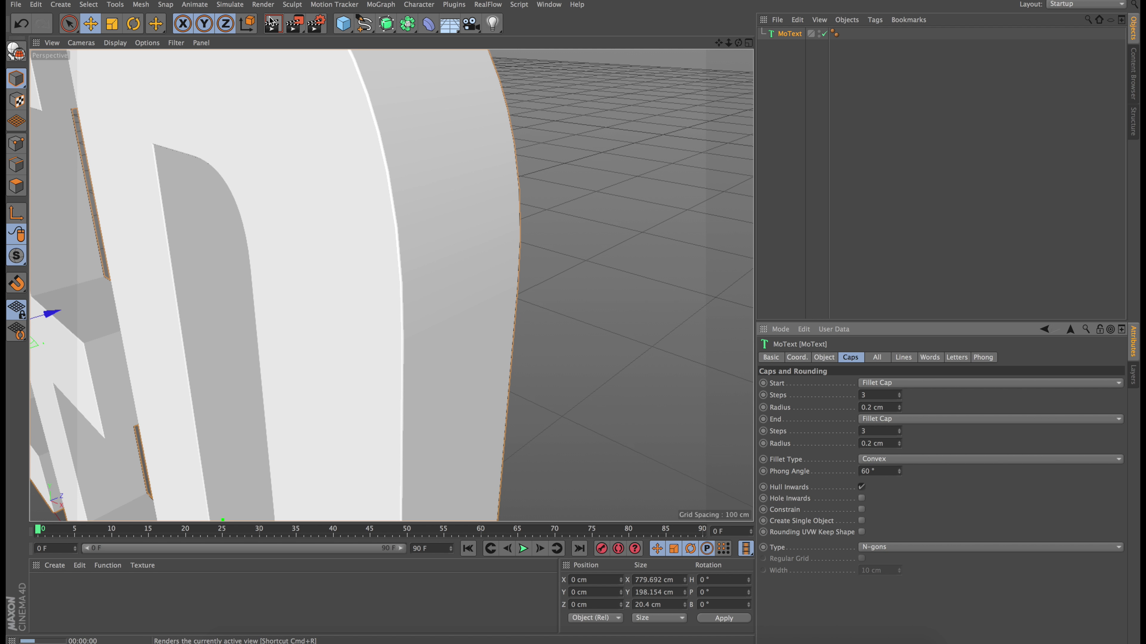
left_click(728, 42)
left_click_drag(728, 42, 733, 45)
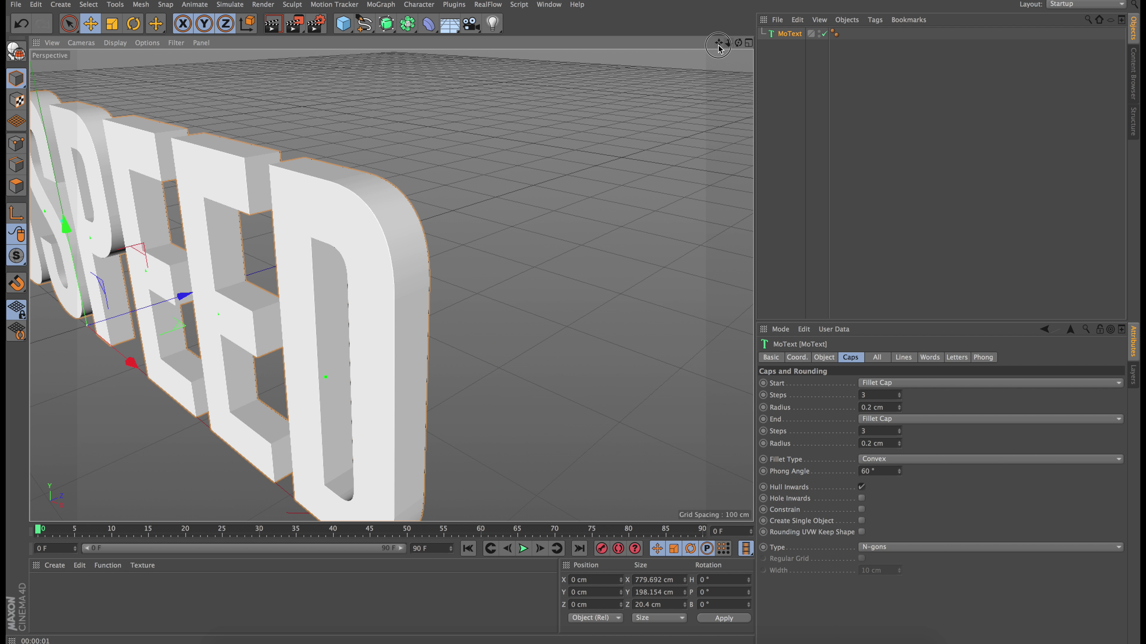
scroll(391, 286, "up", 5)
scroll(391, 285, "down", 5)
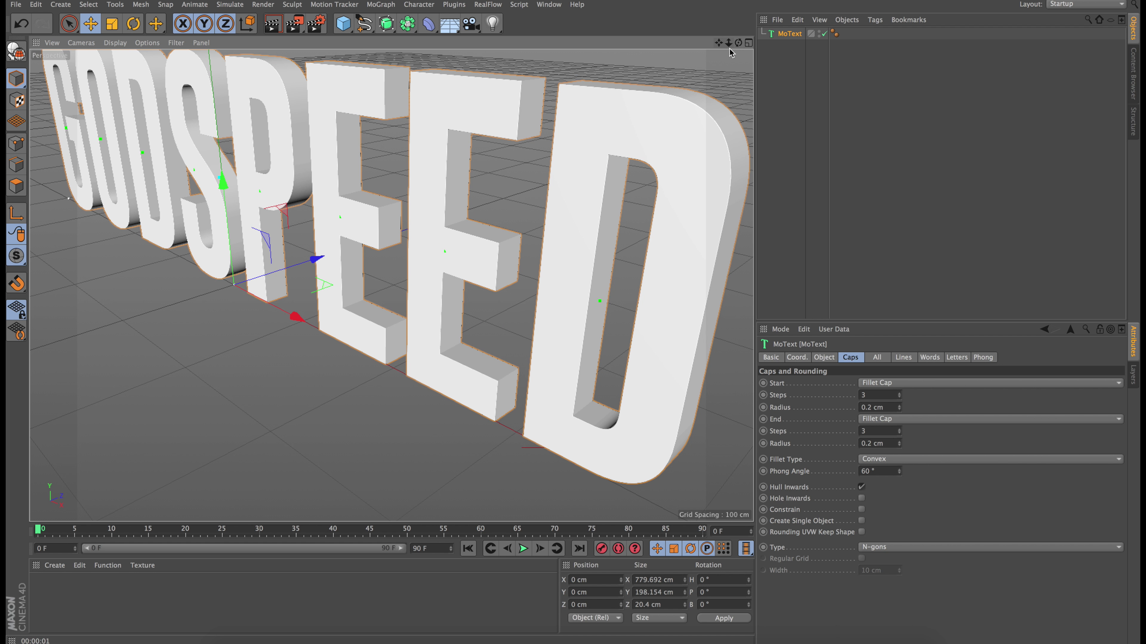
scroll(391, 286, "up", 2)
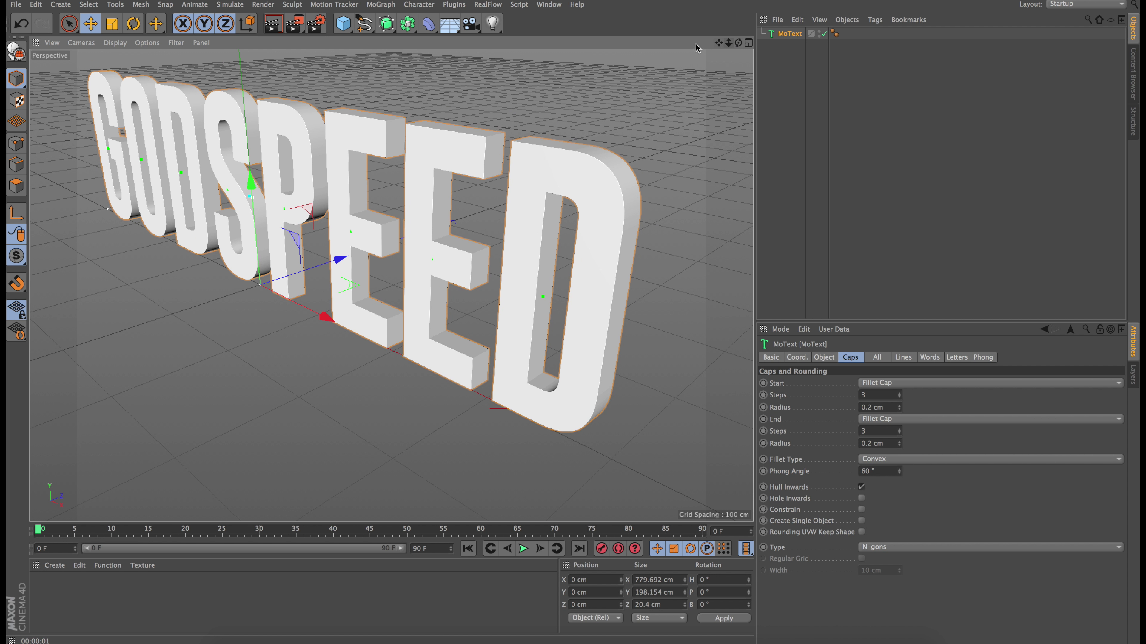
scroll(391, 285, "up", 3)
scroll(391, 285, "down", 2)
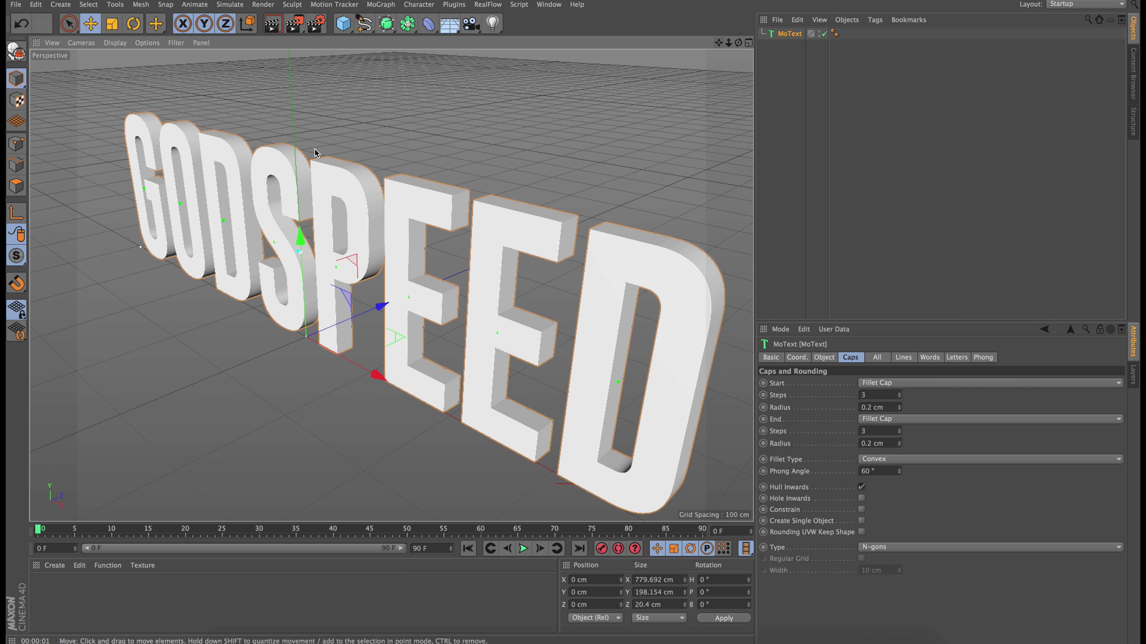
left_click_drag(738, 43, 720, 48)
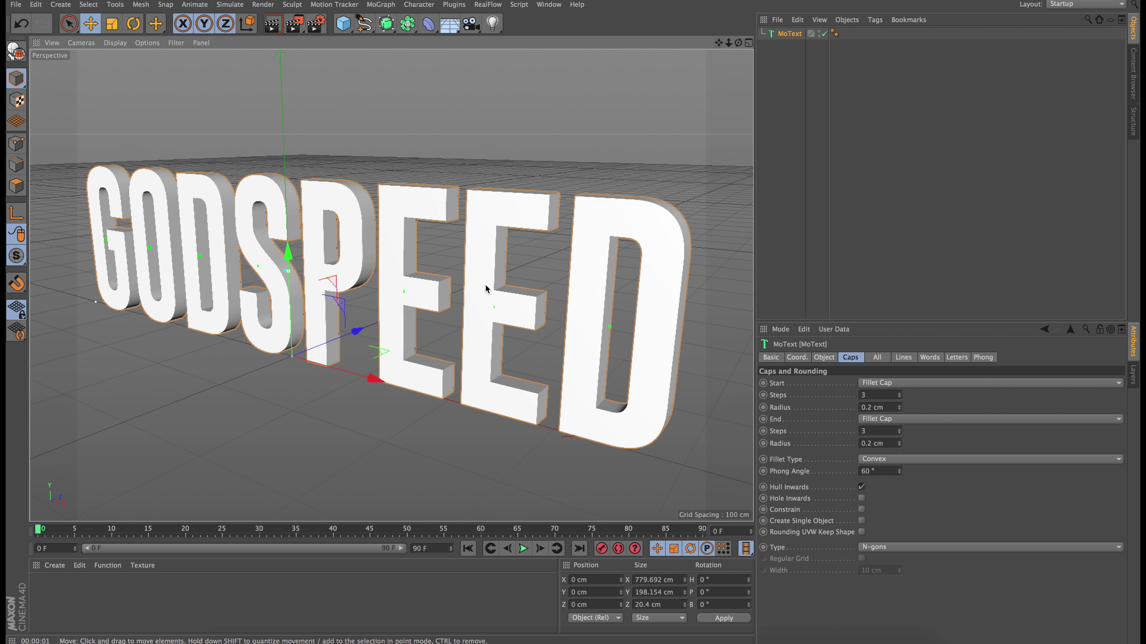
Set the render output size to 1920 × 1080 in Render Settings.
left_click(322, 28)
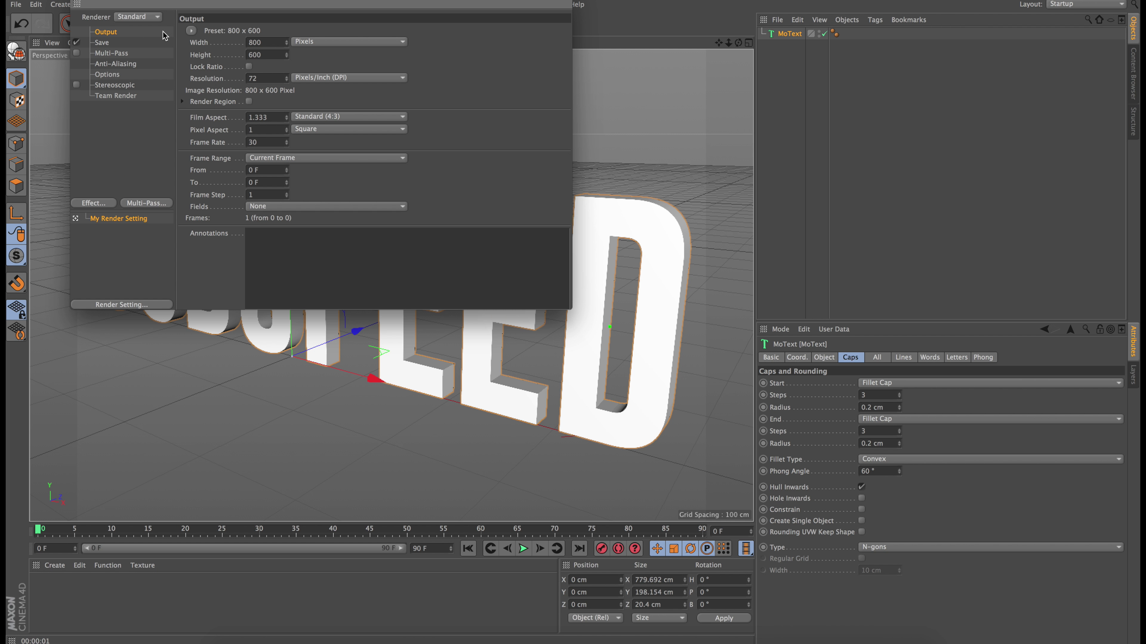
double_click(268, 41)
type("1920")
key("Tab")
type("1080")
key("Return")
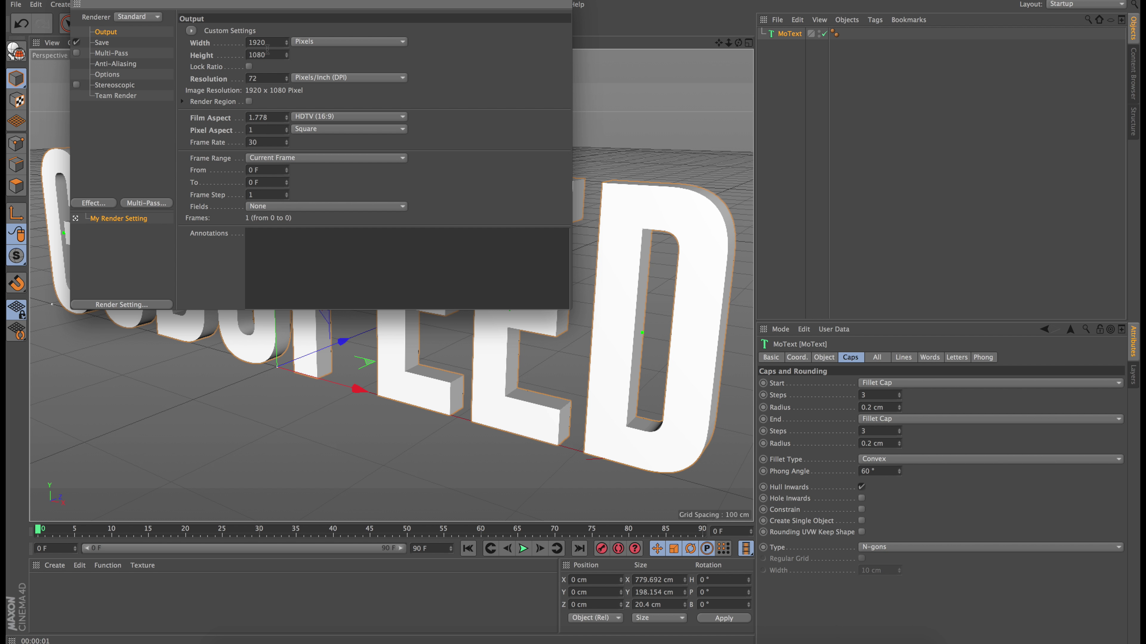
Switch the renderer to Physical with Depth Of Field enabled, then close Render Settings.
left_click(139, 17)
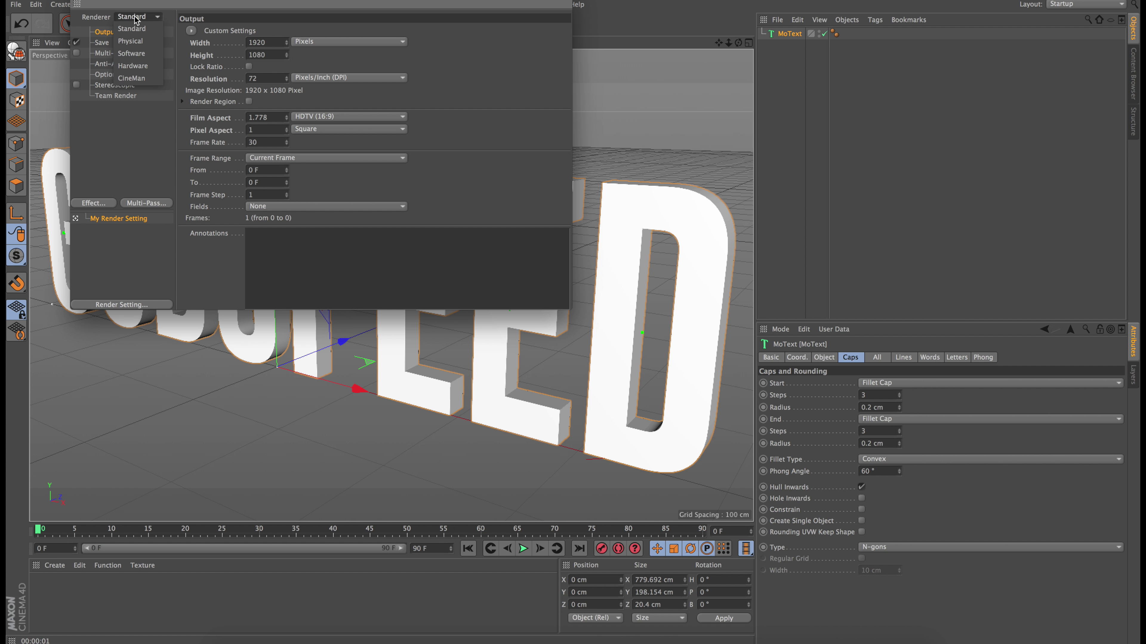
left_click(134, 41)
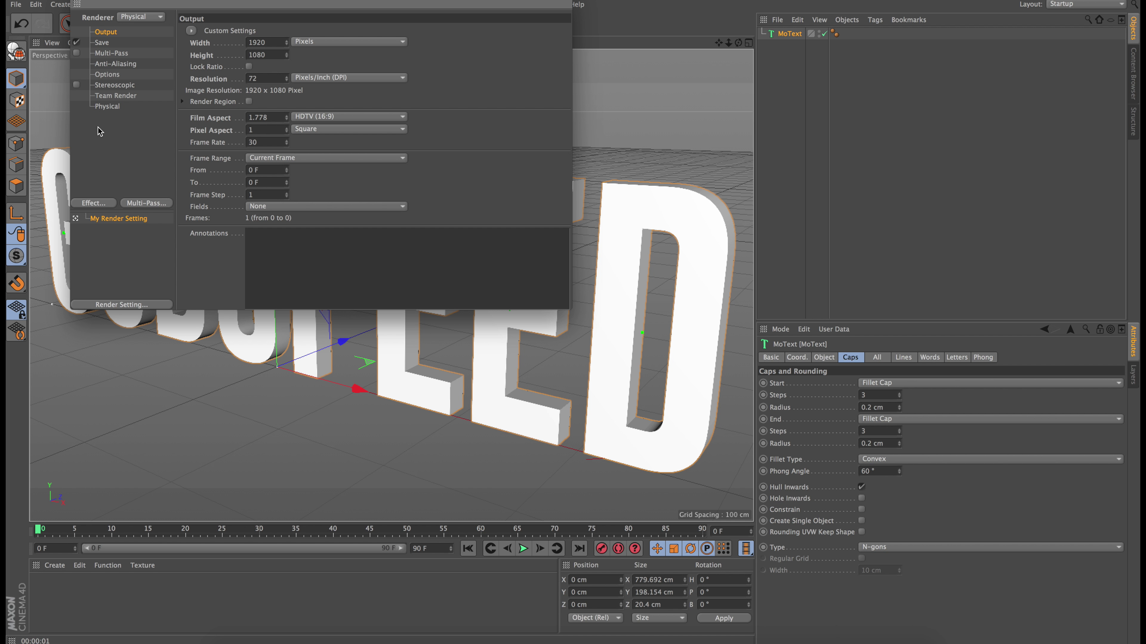
left_click(108, 106)
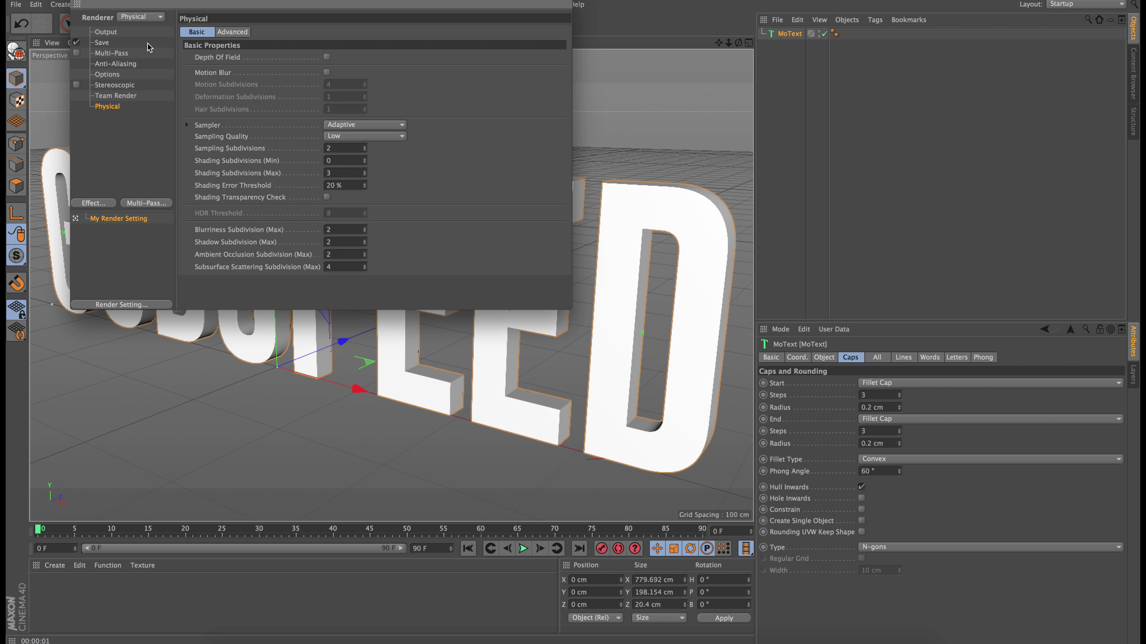
left_click(327, 57)
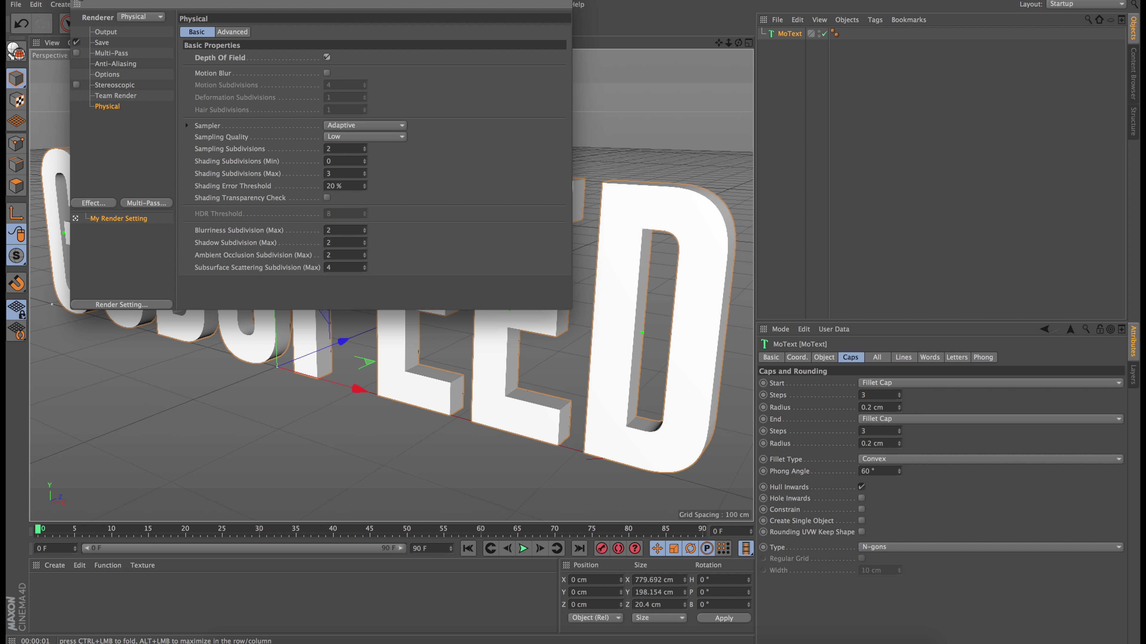
left_click(77, 4)
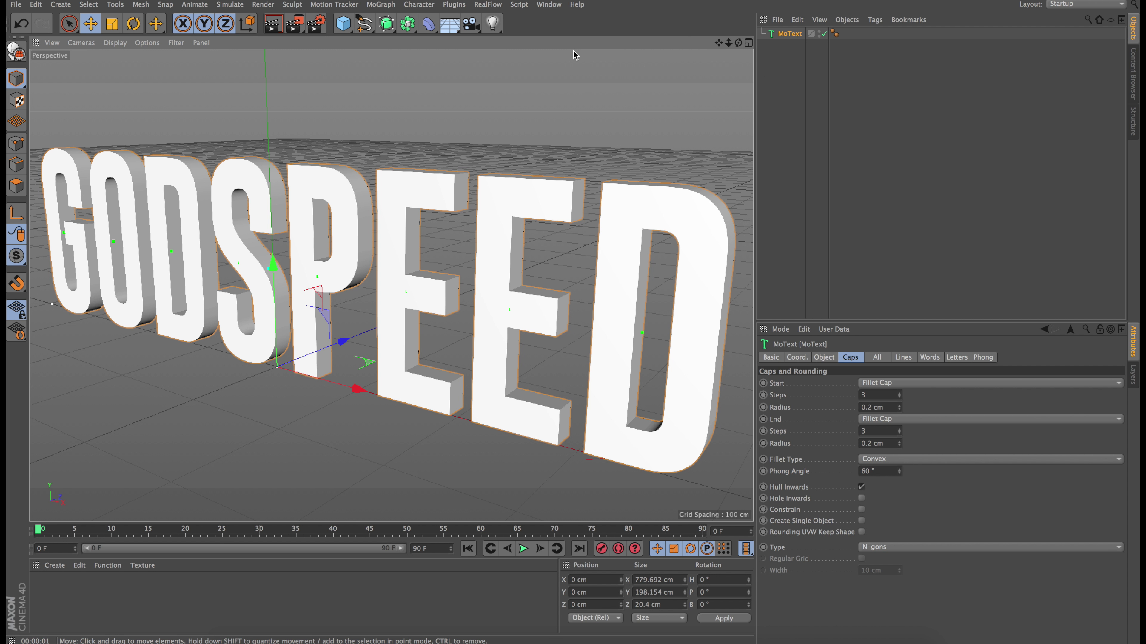
Add a Camera with position and rotation all zeroed.
left_click(471, 24)
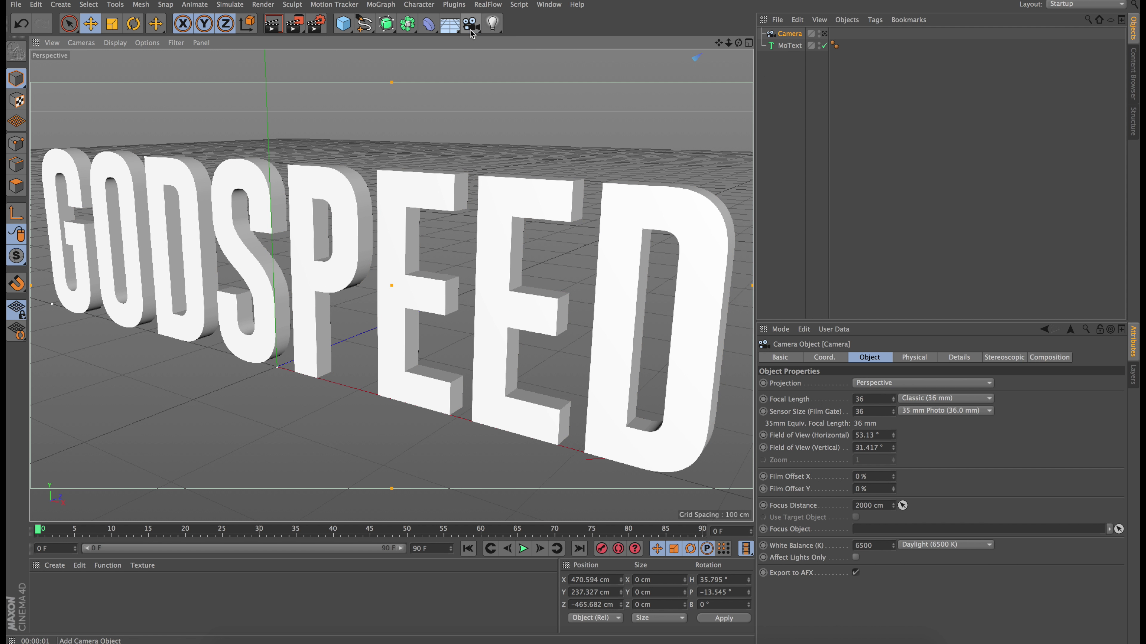
left_click(589, 580)
type("0")
key("Tab")
type("0")
key("Tab")
type("0")
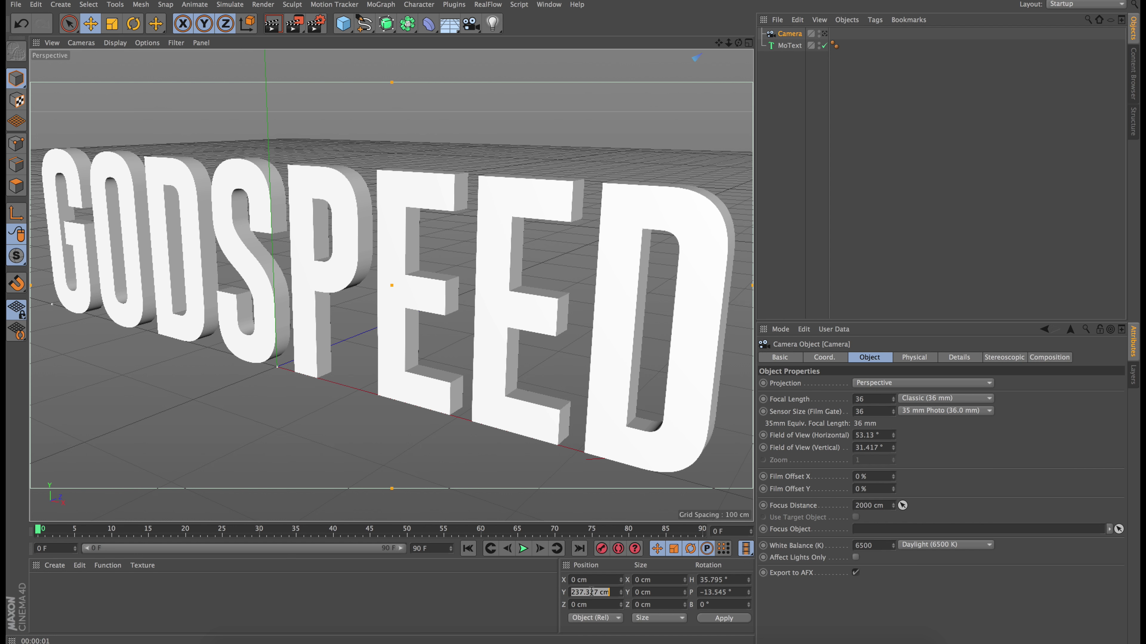
left_click(709, 581)
type("0")
left_click(711, 592)
type("0")
key("Return")
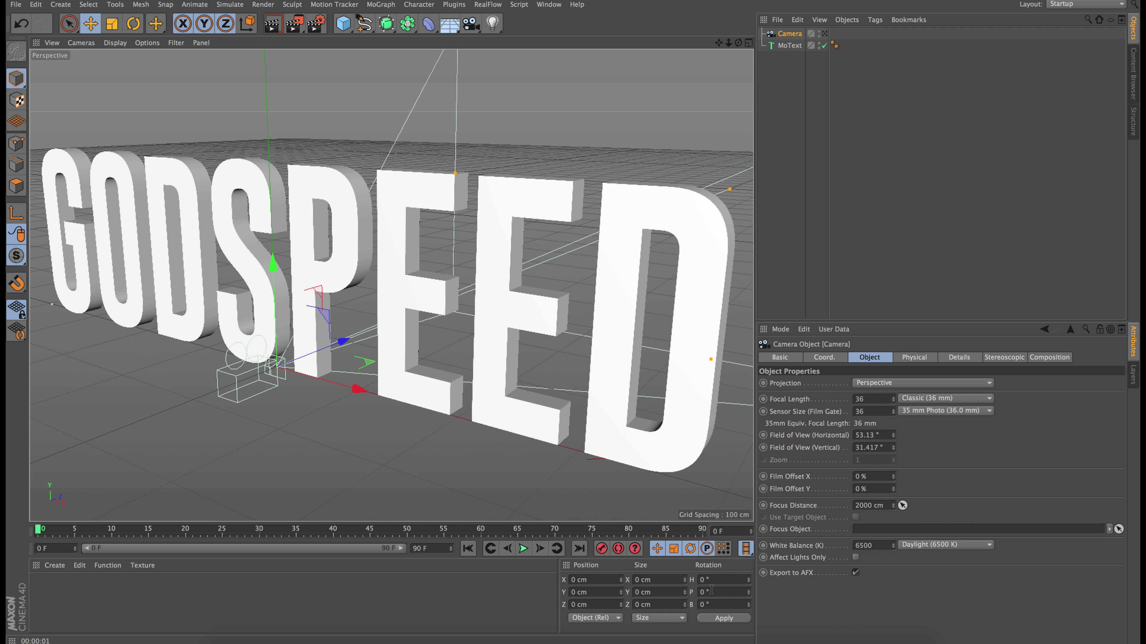
Pull the camera back along its Z axis so it sees the text.
left_click_drag(417, 383, 67, 336, "alt")
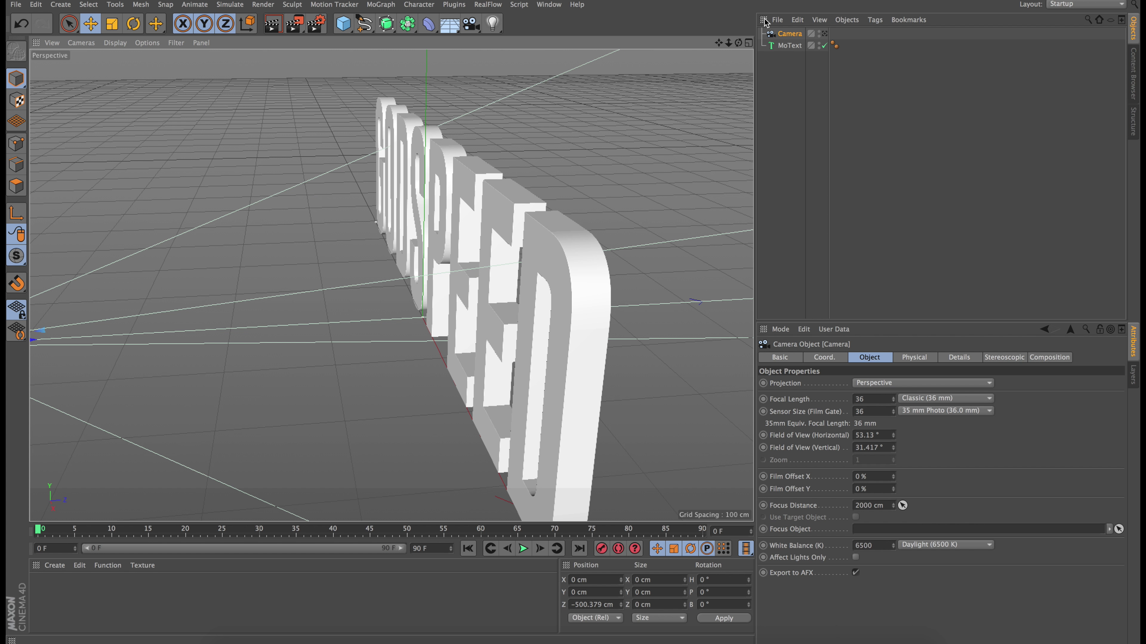
left_click_drag(729, 43, 720, 43)
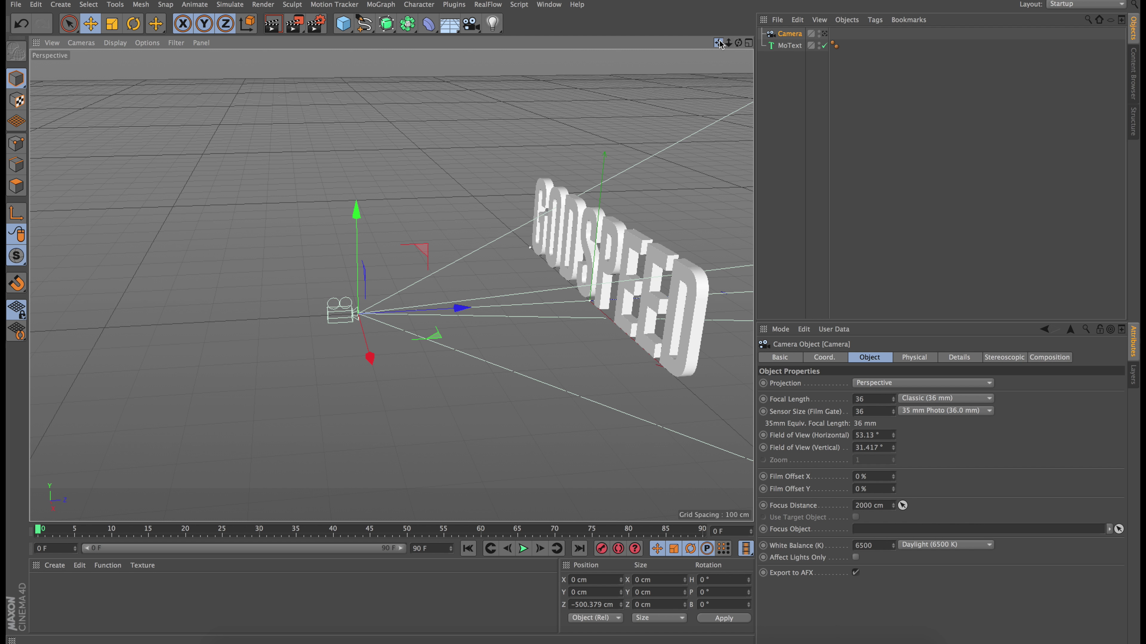
left_click_drag(460, 308, 202, 328)
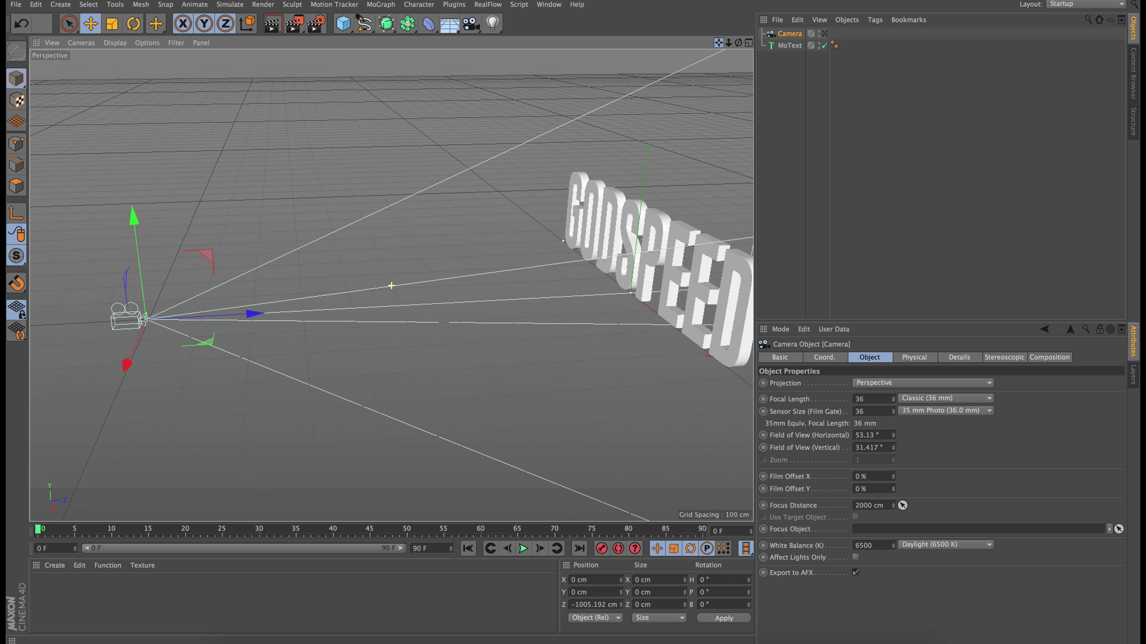
left_click_drag(391, 286, 717, 67)
Group the camera under a new Null and look through the camera.
right_click(791, 35)
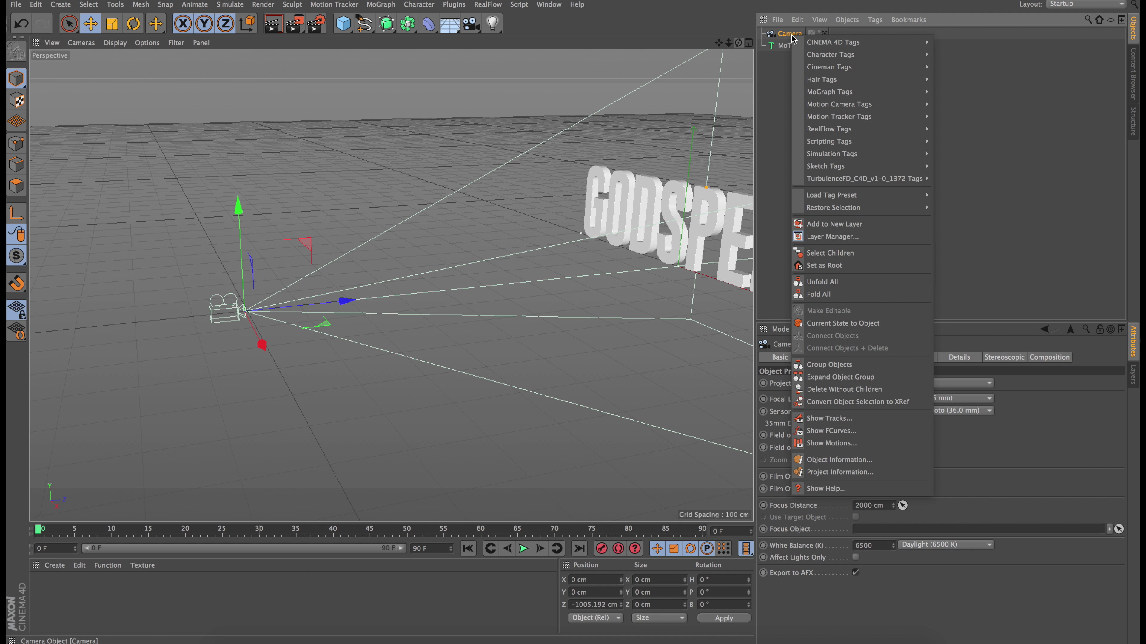
left_click(832, 365)
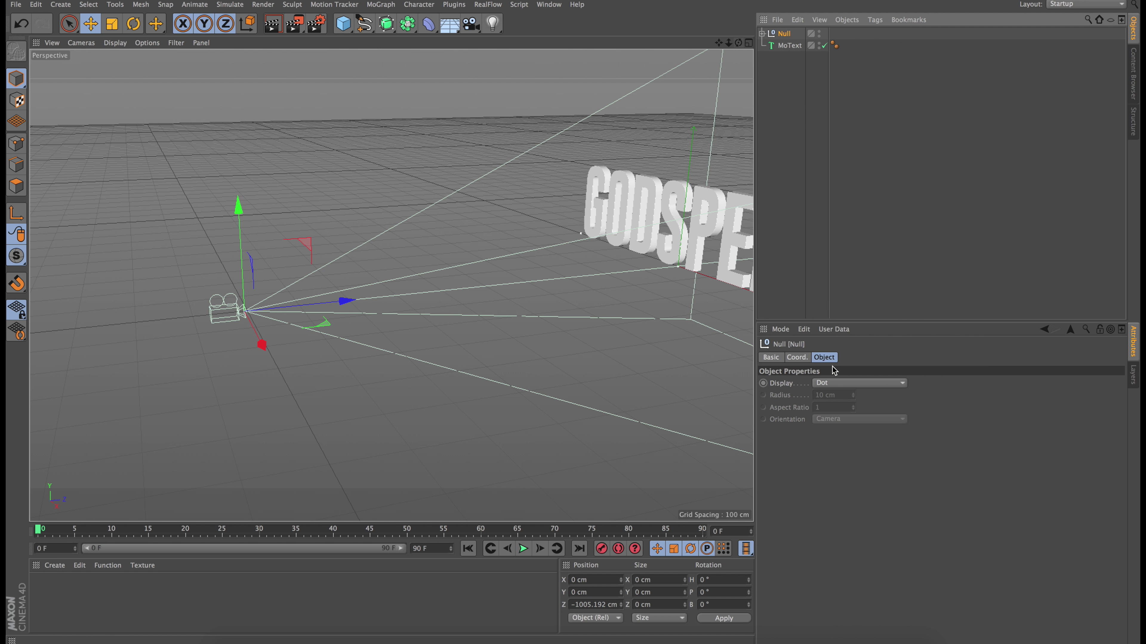
left_click(761, 34)
left_click(793, 45)
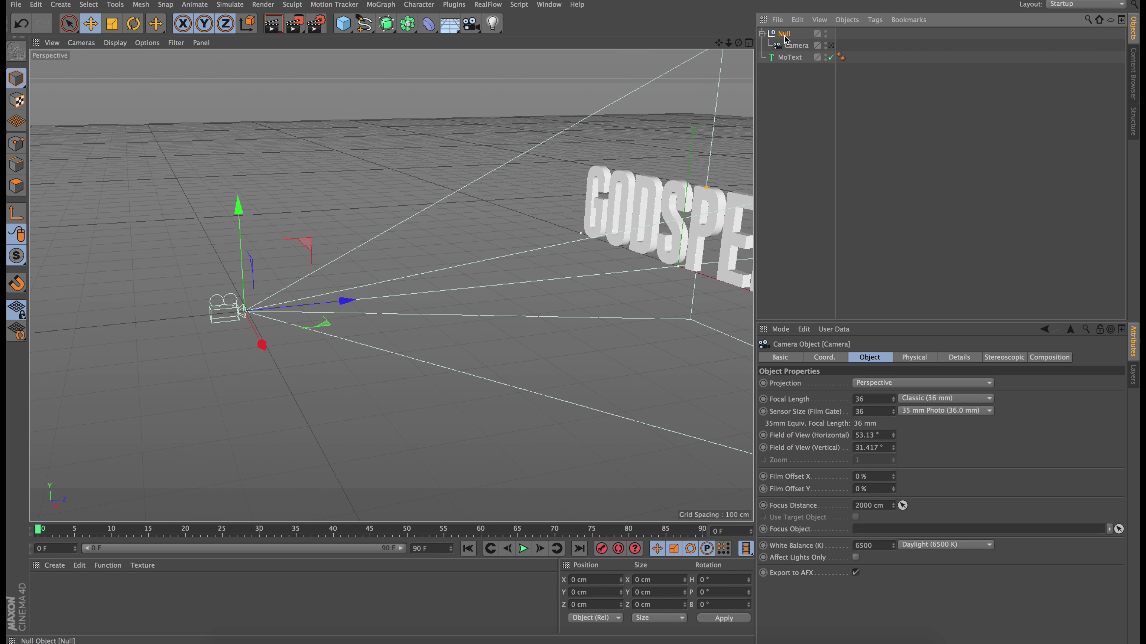
left_click(784, 35)
left_click(773, 45)
left_click(831, 46)
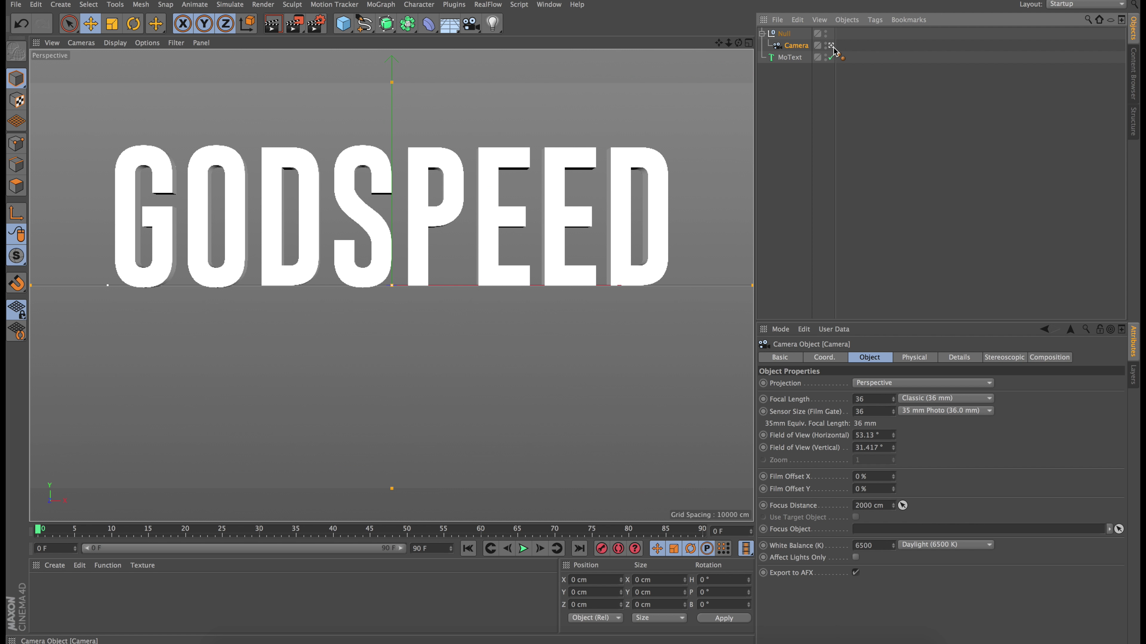
Raise the camera to 80 cm in Y and set the scene end frame to 300.
left_click(596, 592)
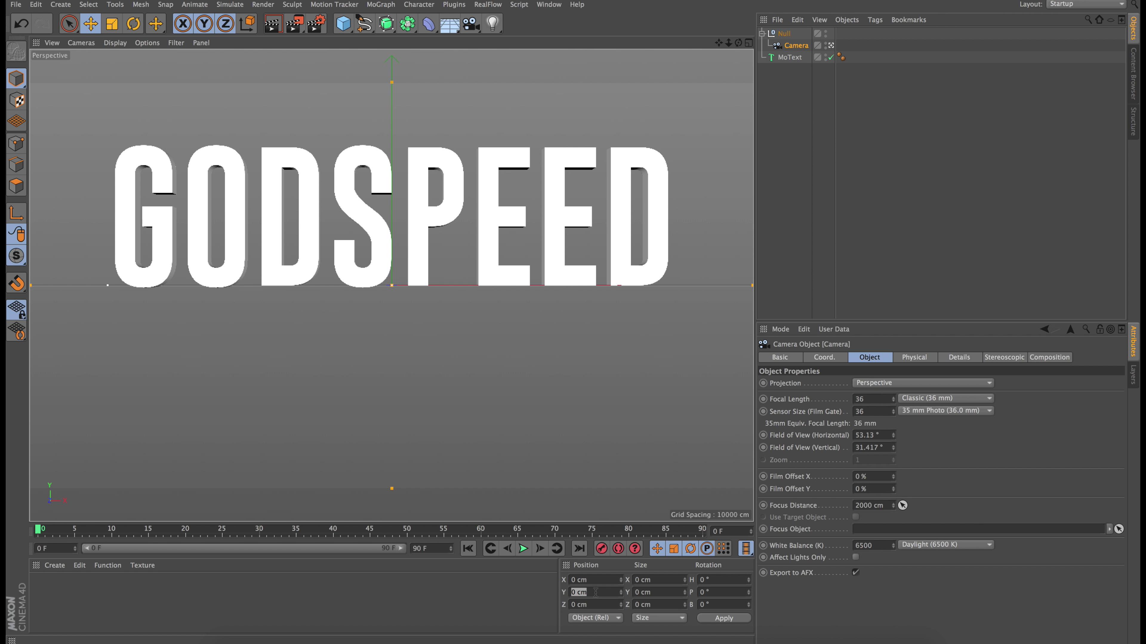
key("Return")
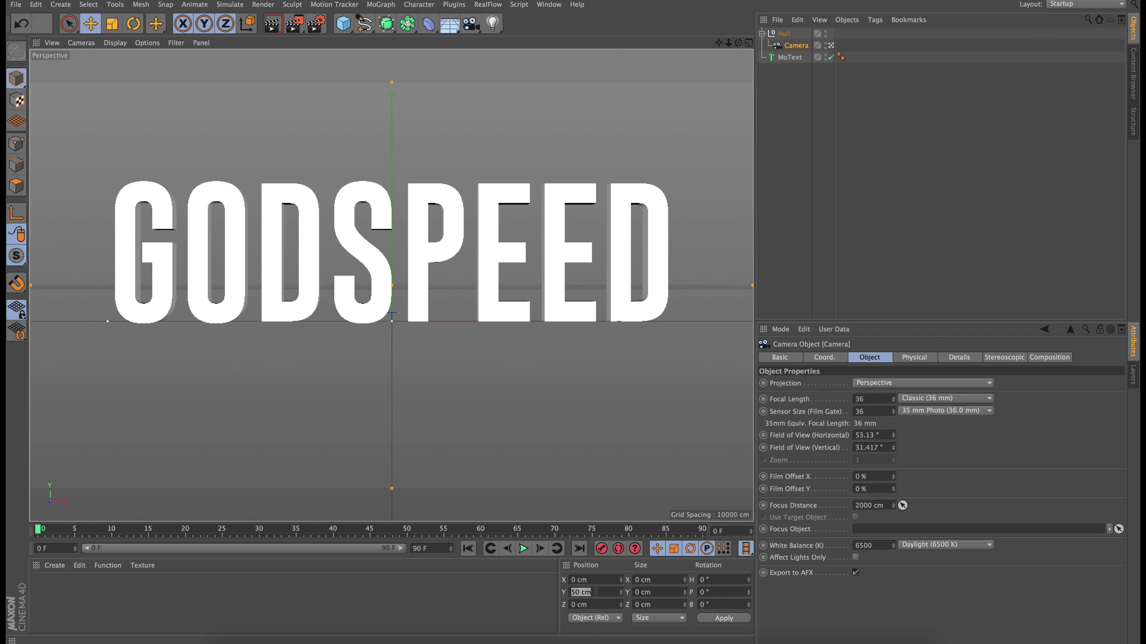
type("80")
key("Return")
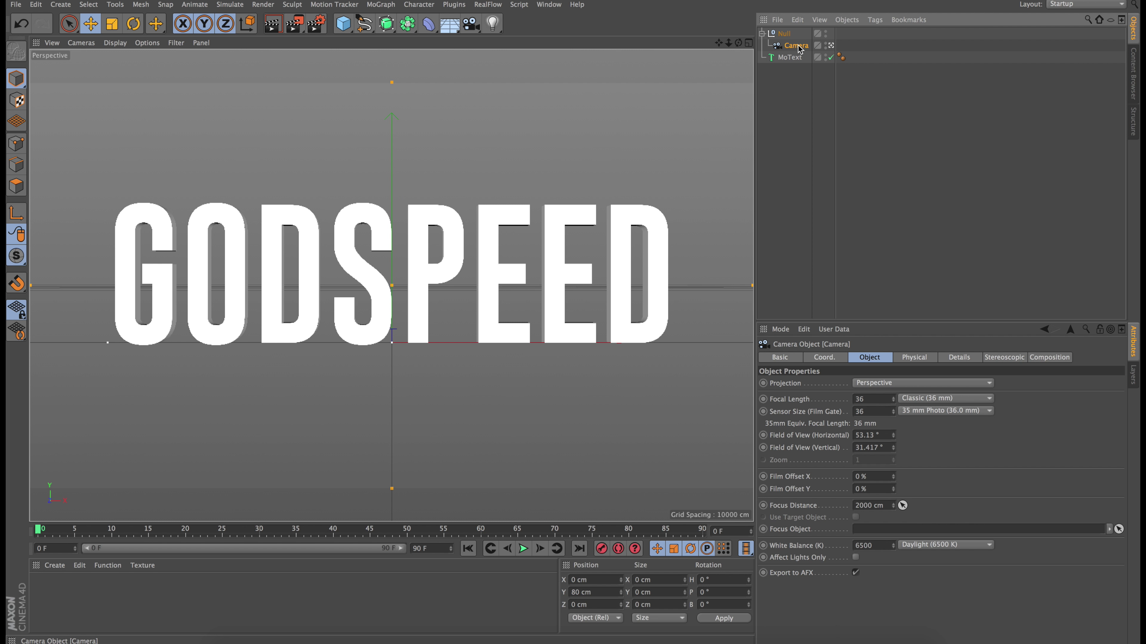
left_click(432, 548)
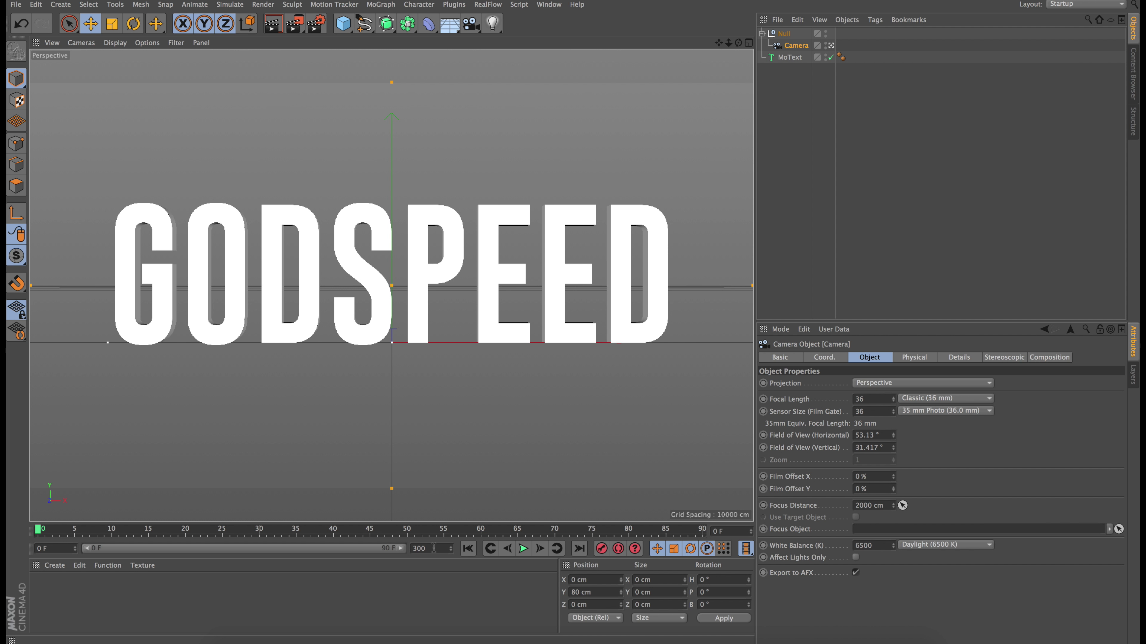
key("Return")
Show frames 0–300 on the timeline and record a camera keyframe at frame 160.
left_click_drag(187, 547, 461, 575)
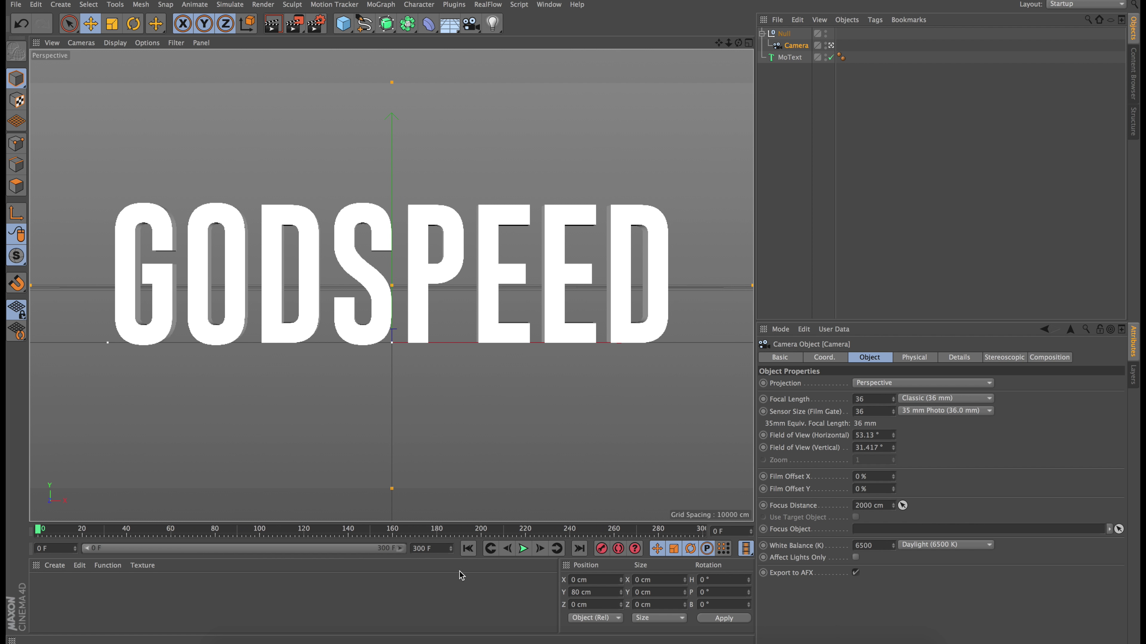
left_click(393, 532)
left_click(601, 548)
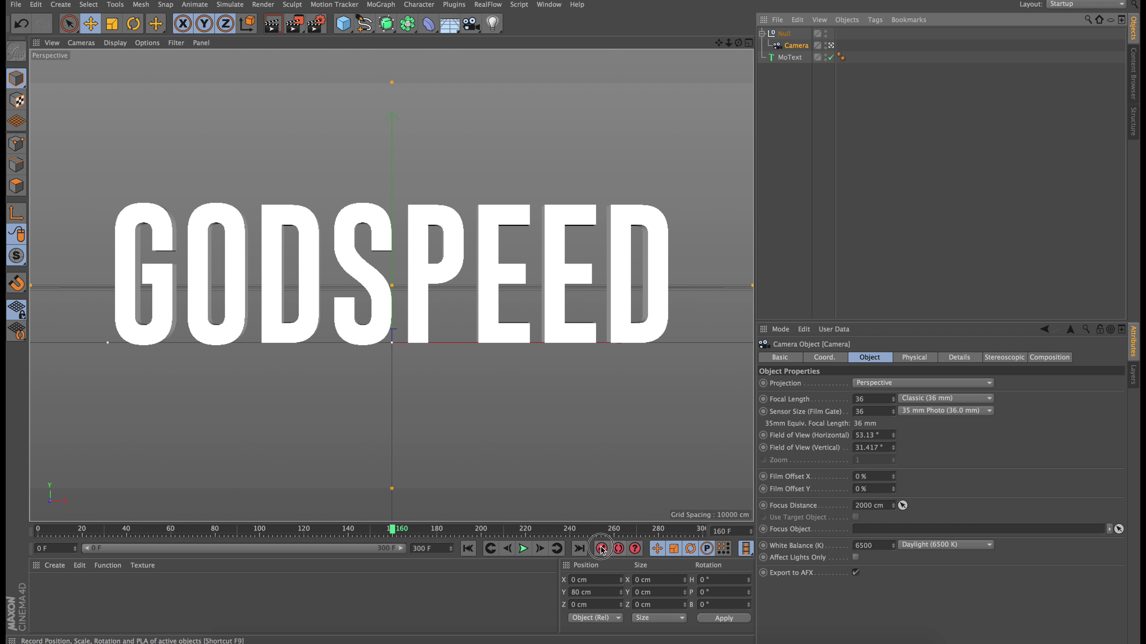
At frame 0, rotate the camera down to -40° pitch.
left_click_drag(88, 534, 38, 532)
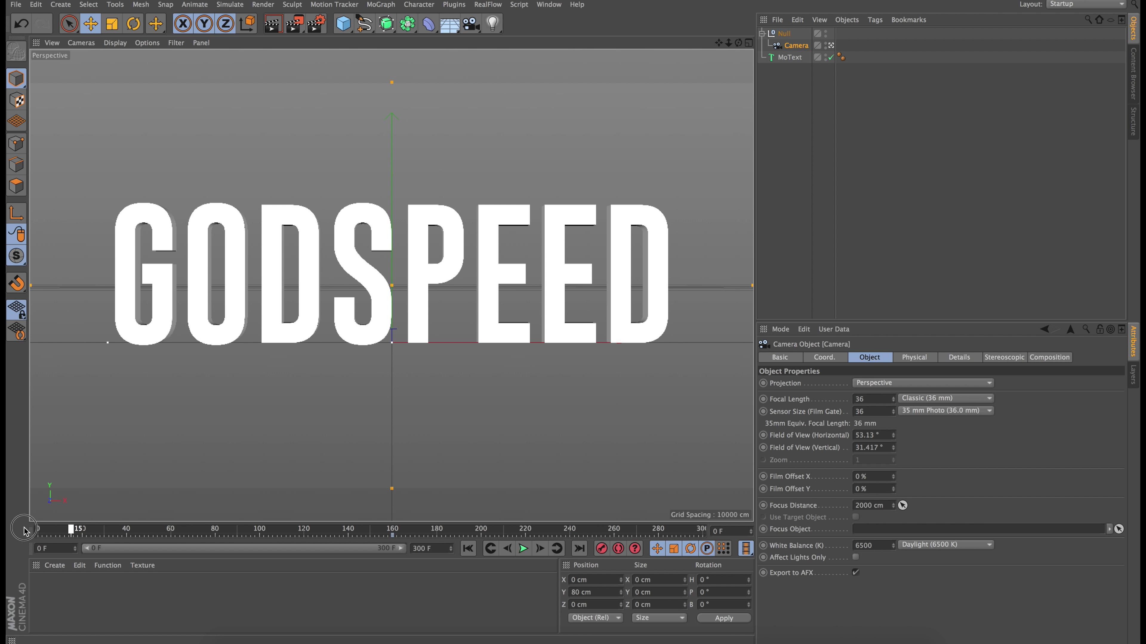
left_click(831, 45)
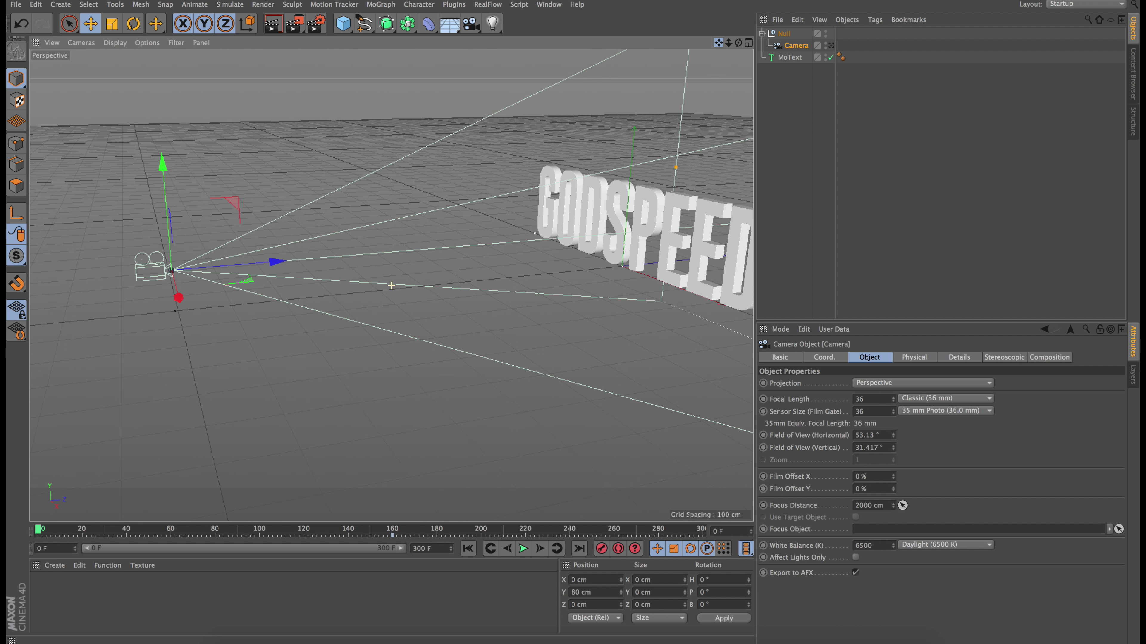
key("r")
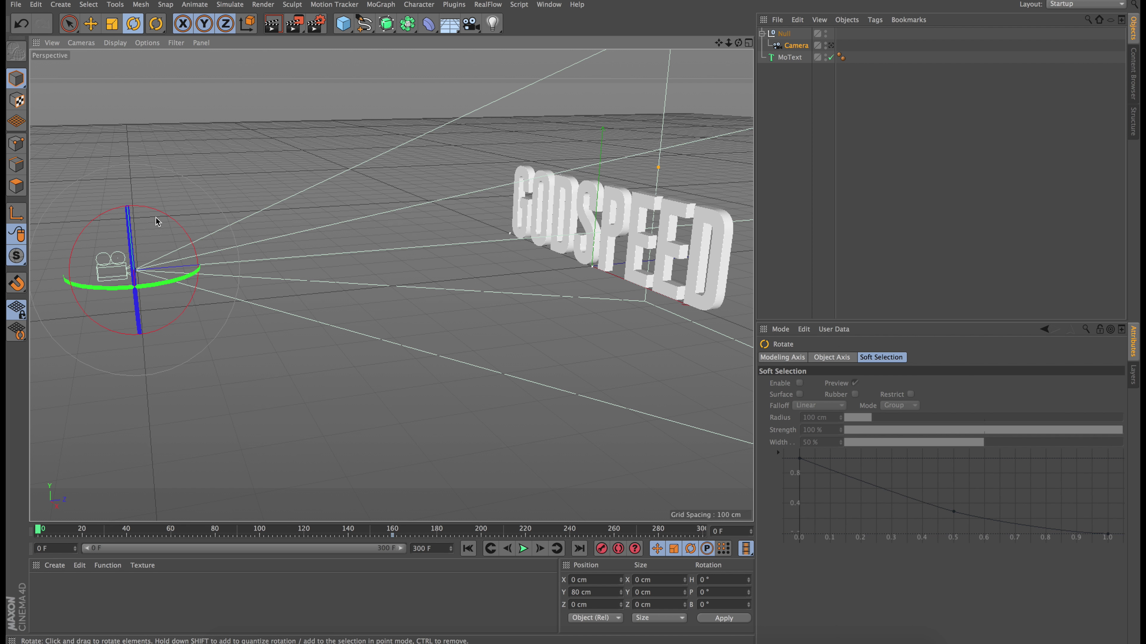
left_click_drag(158, 215, 180, 214)
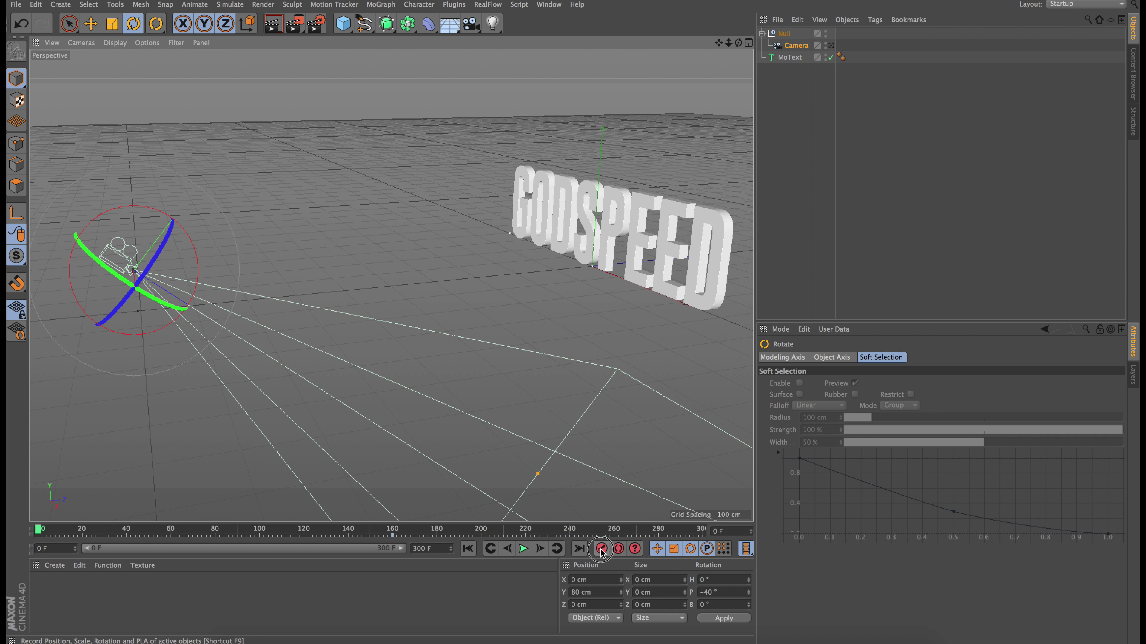
left_click(830, 46)
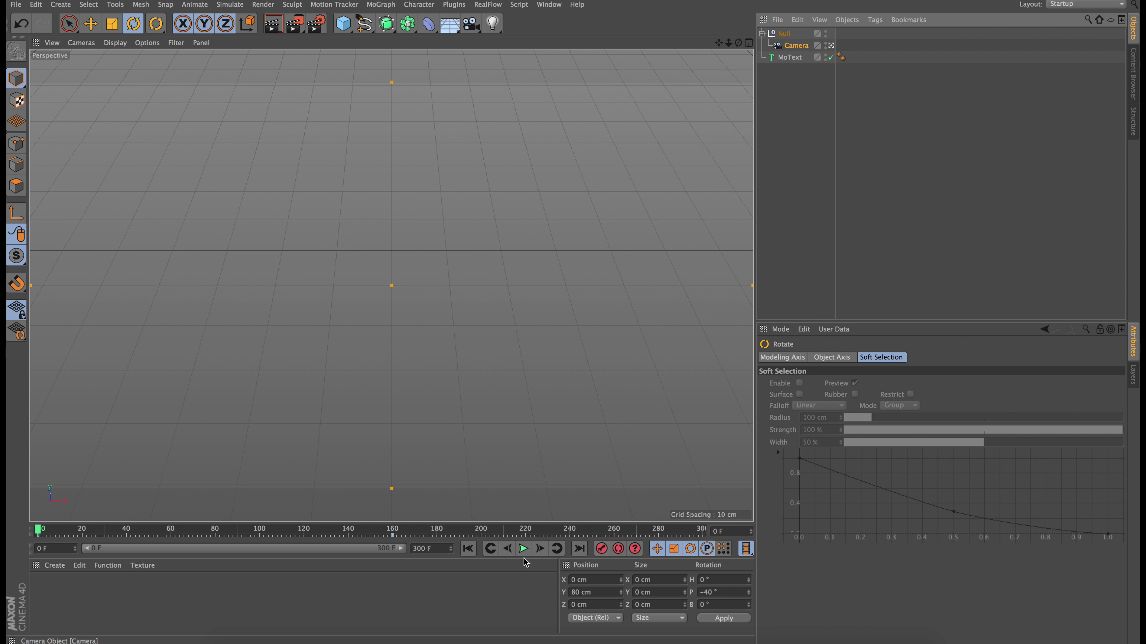
Play back the tilt and slide the starting keys from frame 0 to frame 40.
left_click(523, 549)
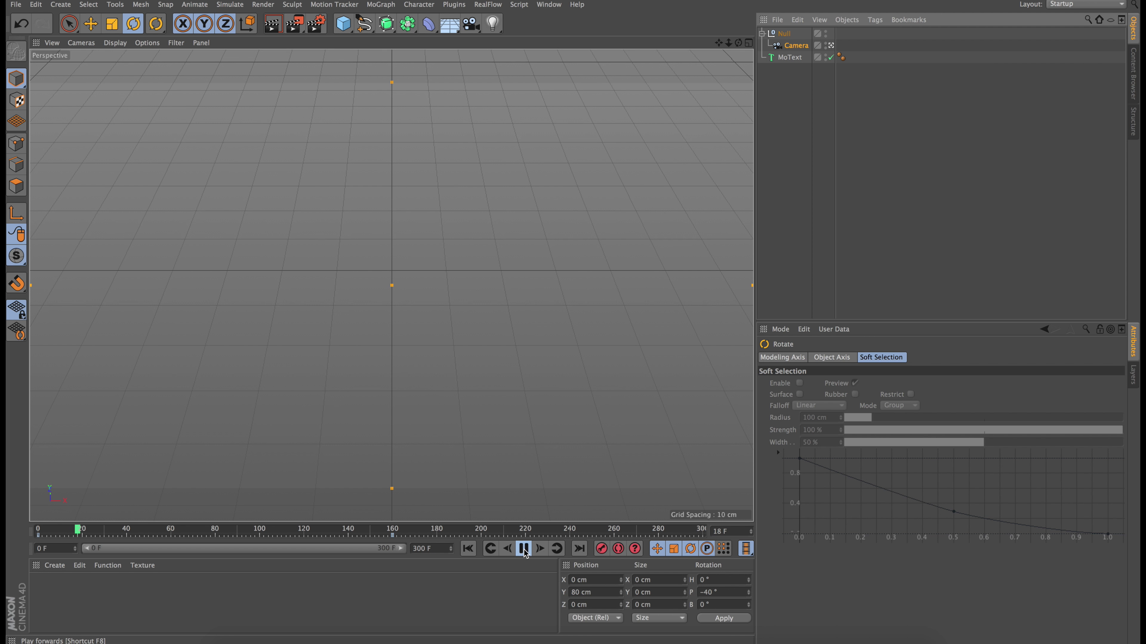
left_click(523, 549)
left_click_drag(102, 532, 251, 532)
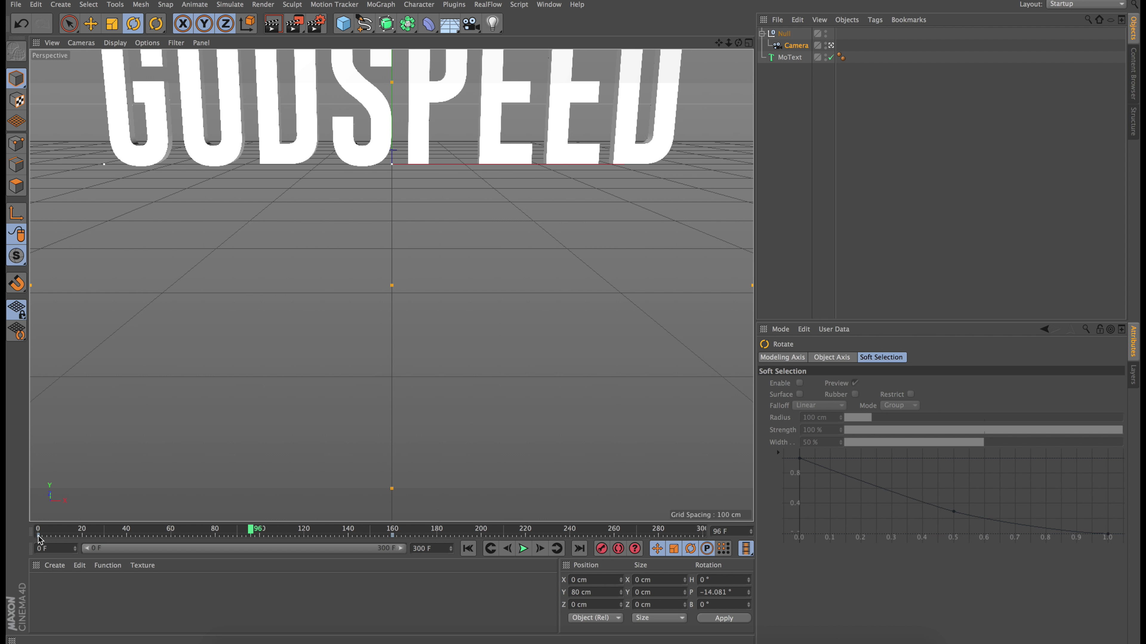
left_click_drag(38, 540, 348, 536)
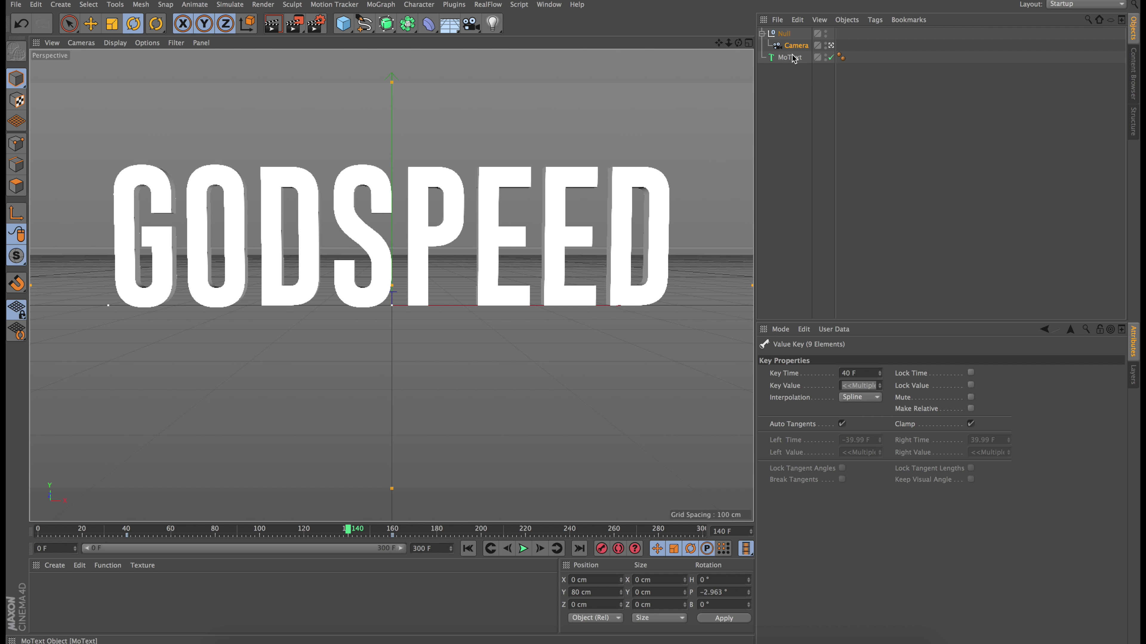
Drag MoText into the Camera's Focus Object field and orbit to view the camera frustum.
left_click(796, 45)
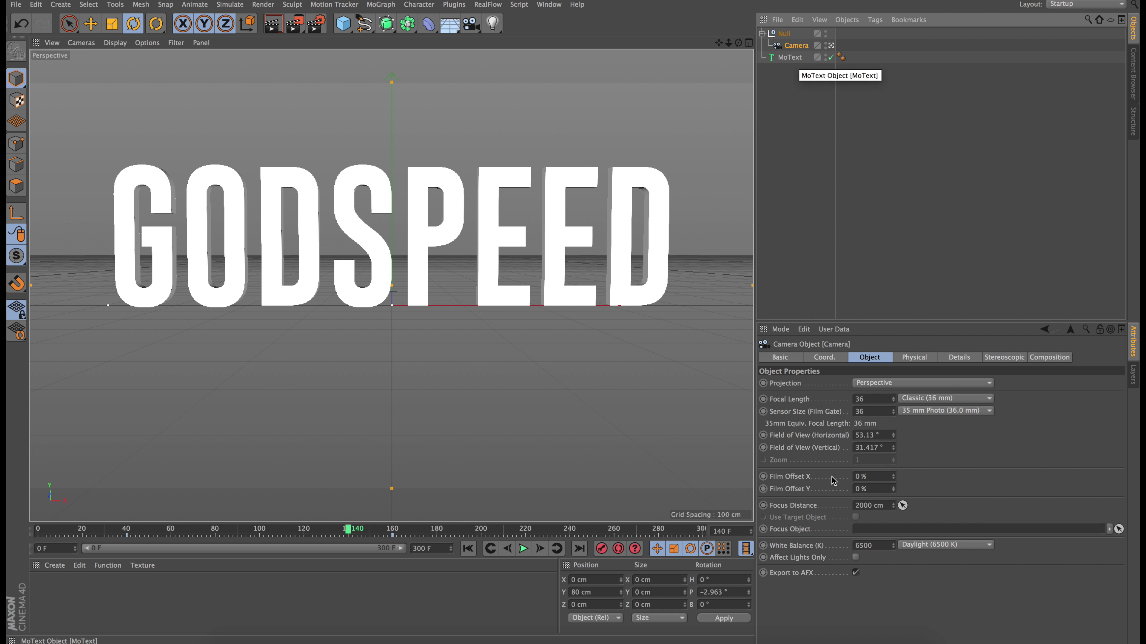
left_click(861, 360)
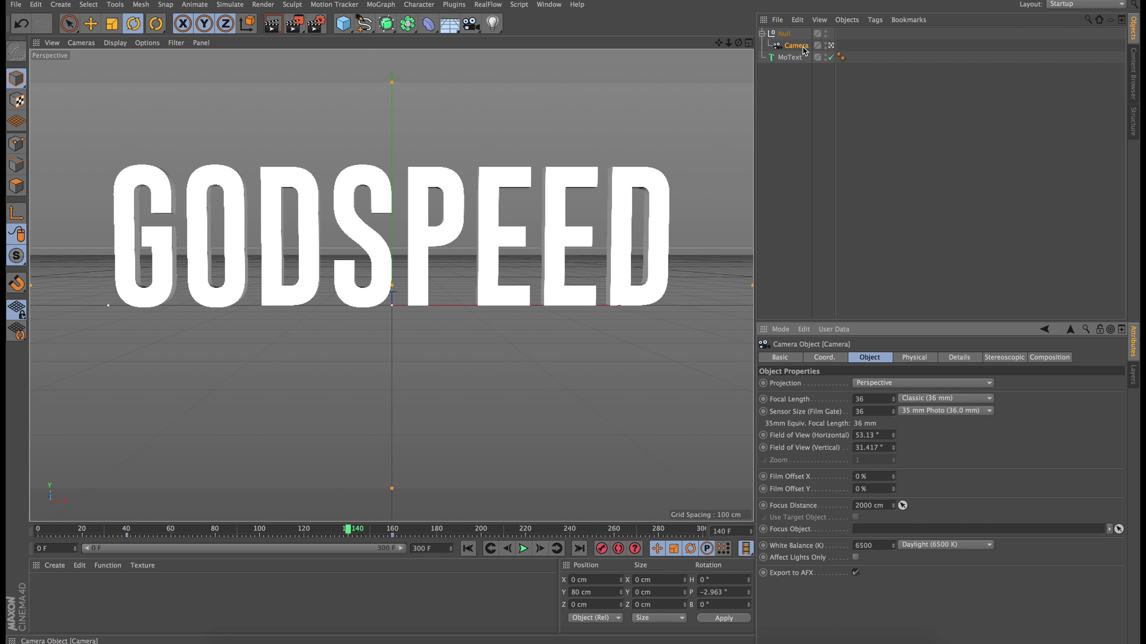
left_click(792, 59)
left_click_drag(792, 59, 943, 532)
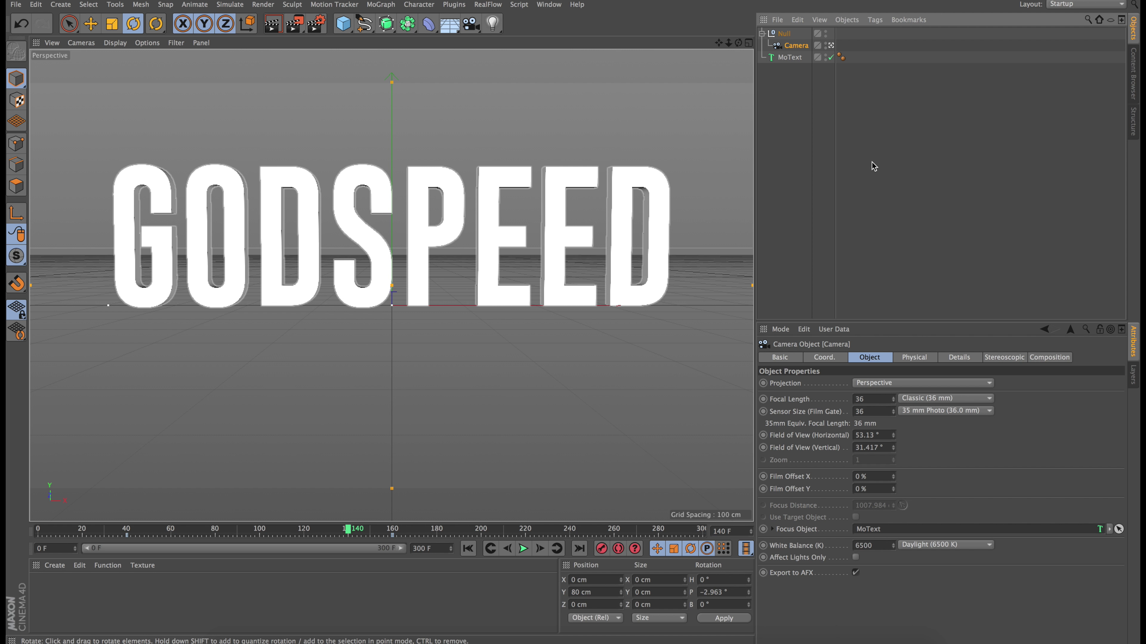
left_click(831, 45)
mouse_move(738, 43)
left_mouse_down()
mouse_move(685, 53)
mouse_move(736, 47)
left_mouse_up()
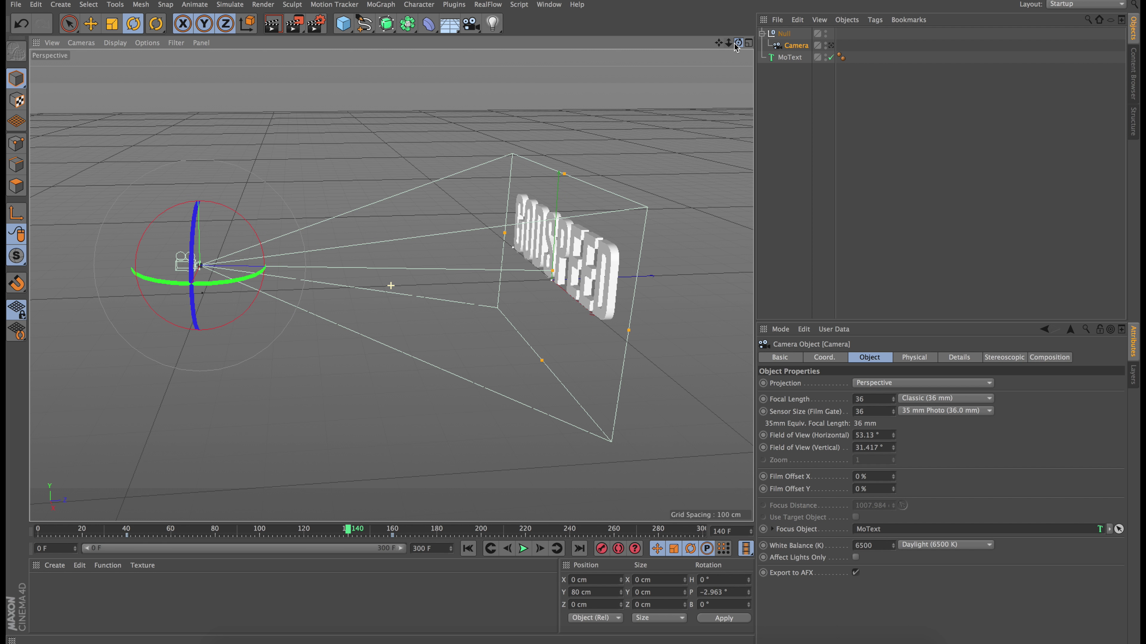
Scrub the camera move to frame 200 and orbit out to see camera and text.
left_click(785, 35)
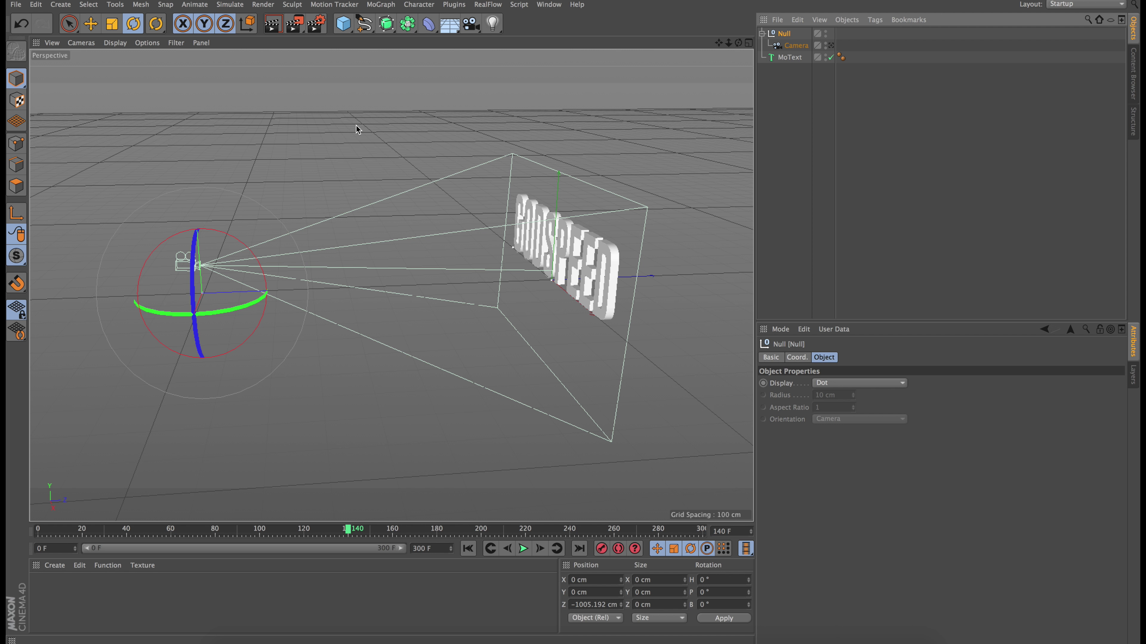
left_click(69, 23)
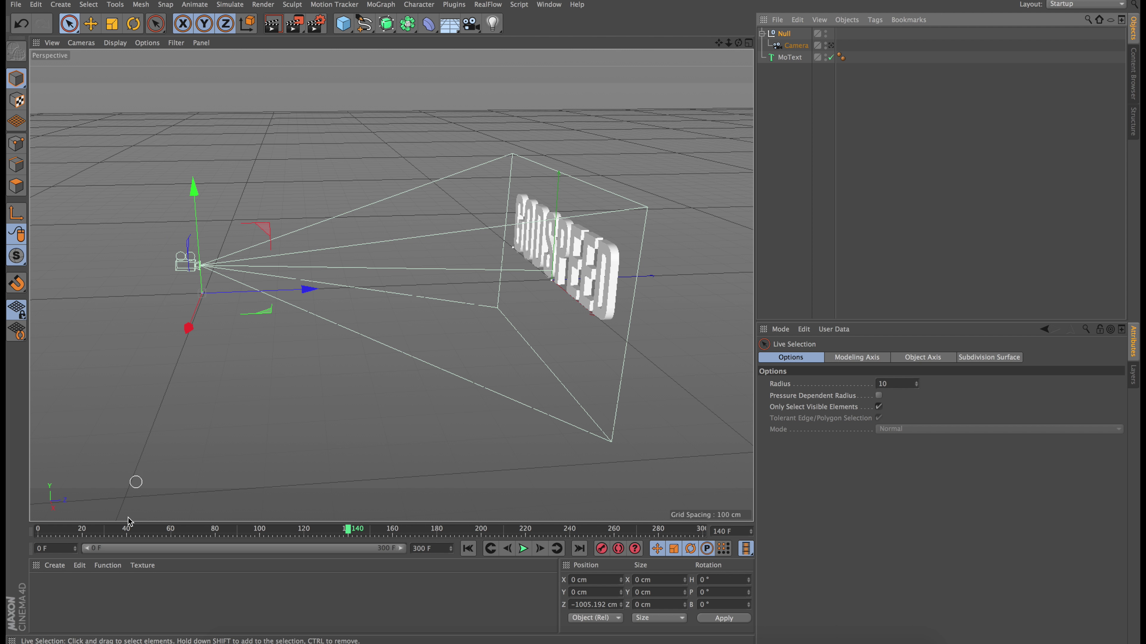
left_click_drag(348, 530, 428, 542)
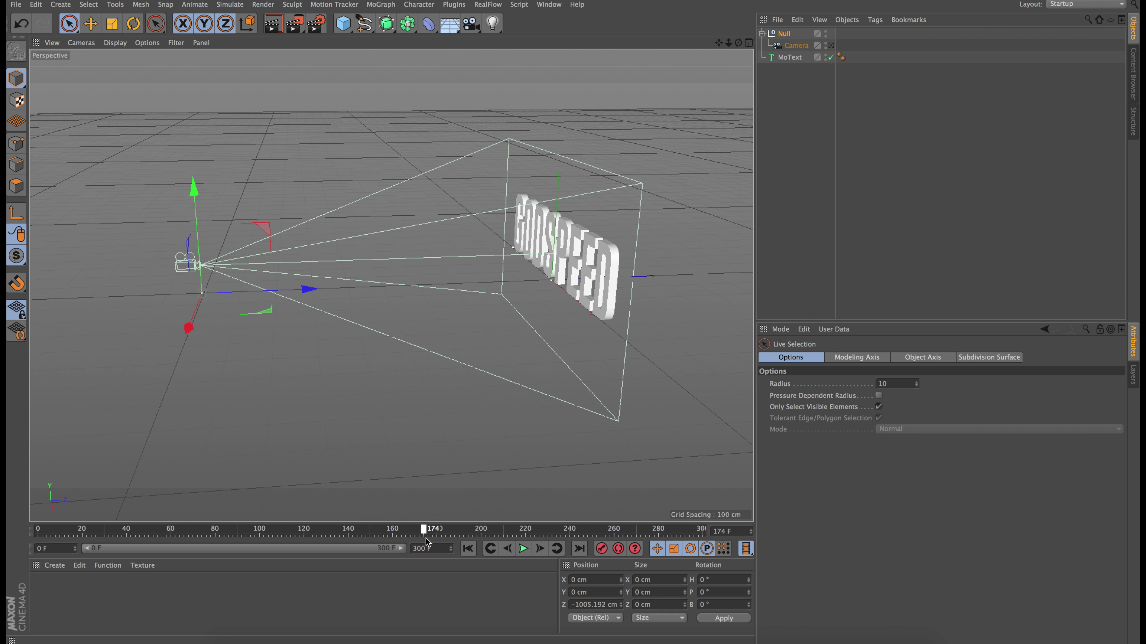
left_click(831, 45)
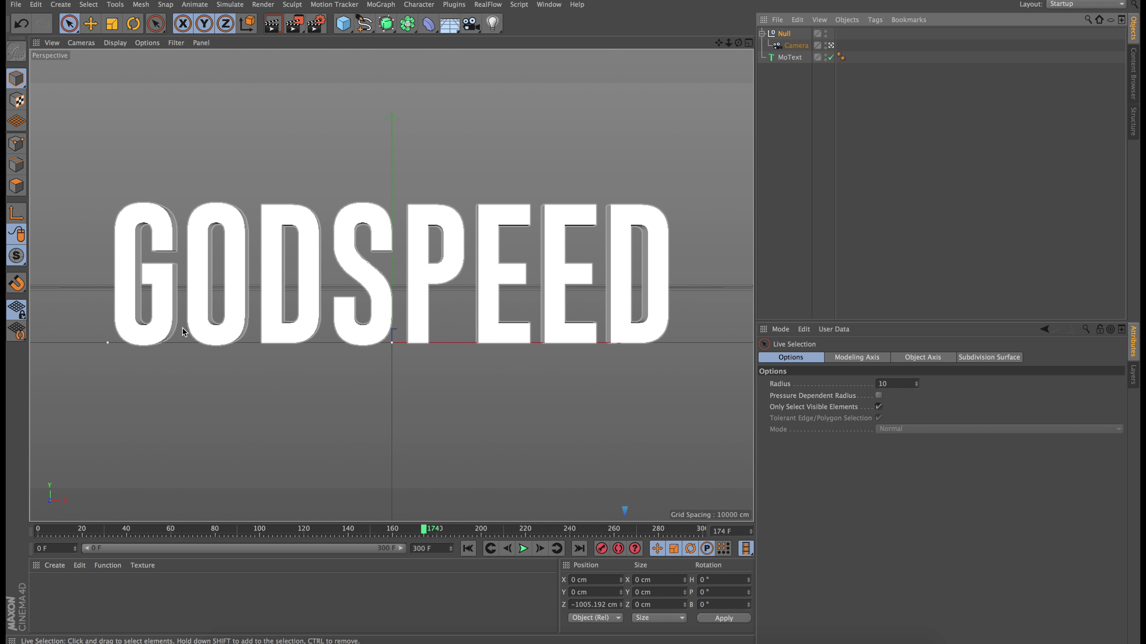
left_click(482, 531)
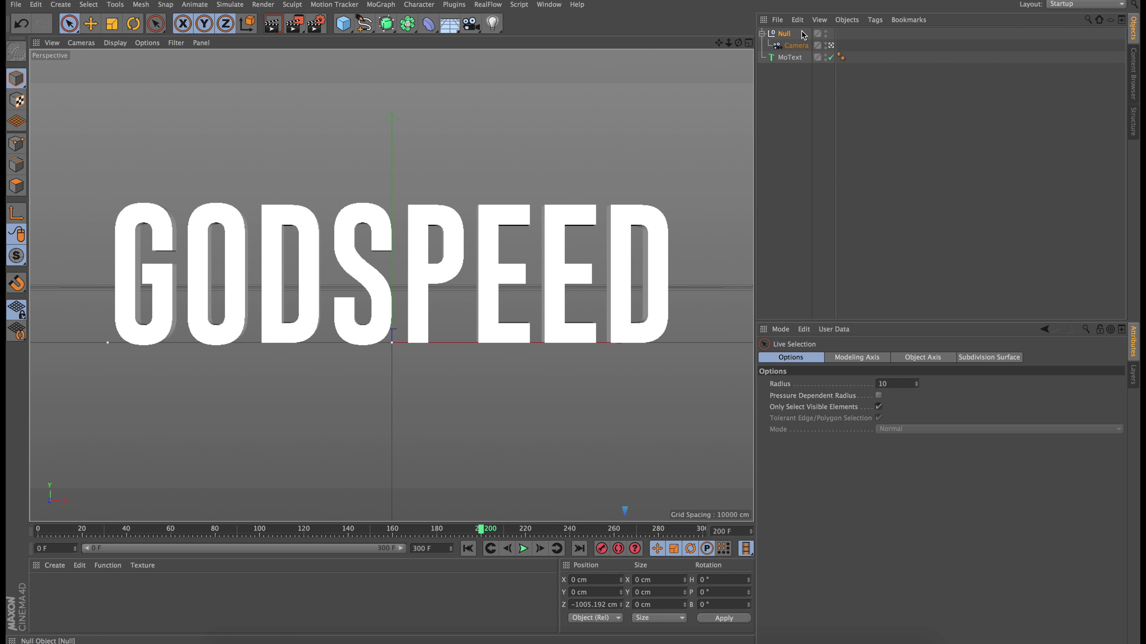
left_click(789, 34)
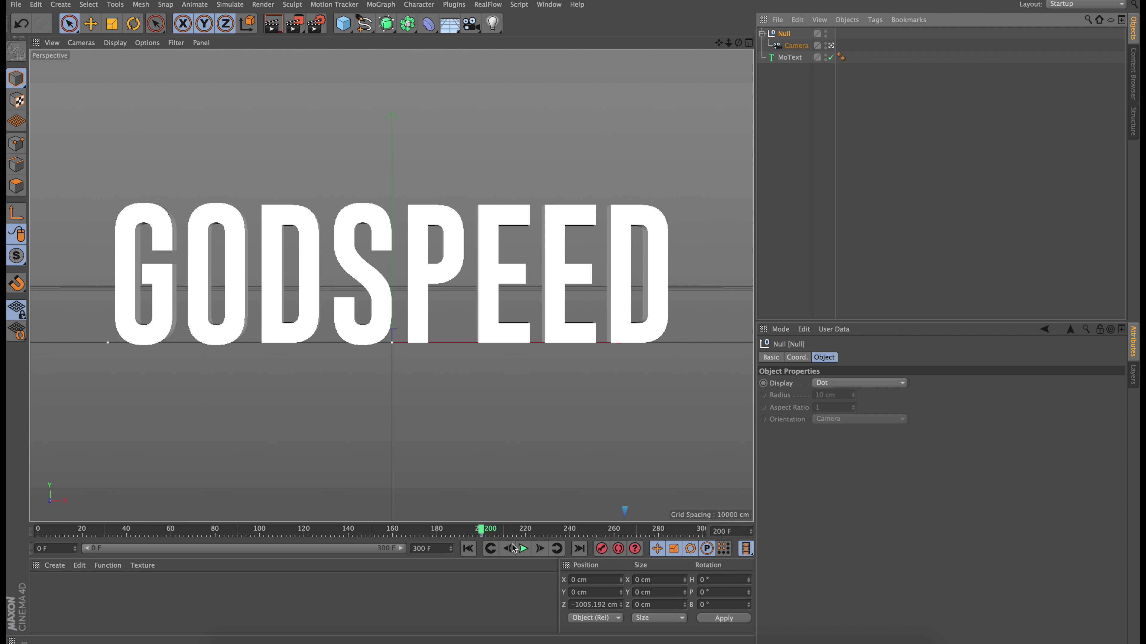
left_click(831, 45)
left_click_drag(739, 42, 585, 98)
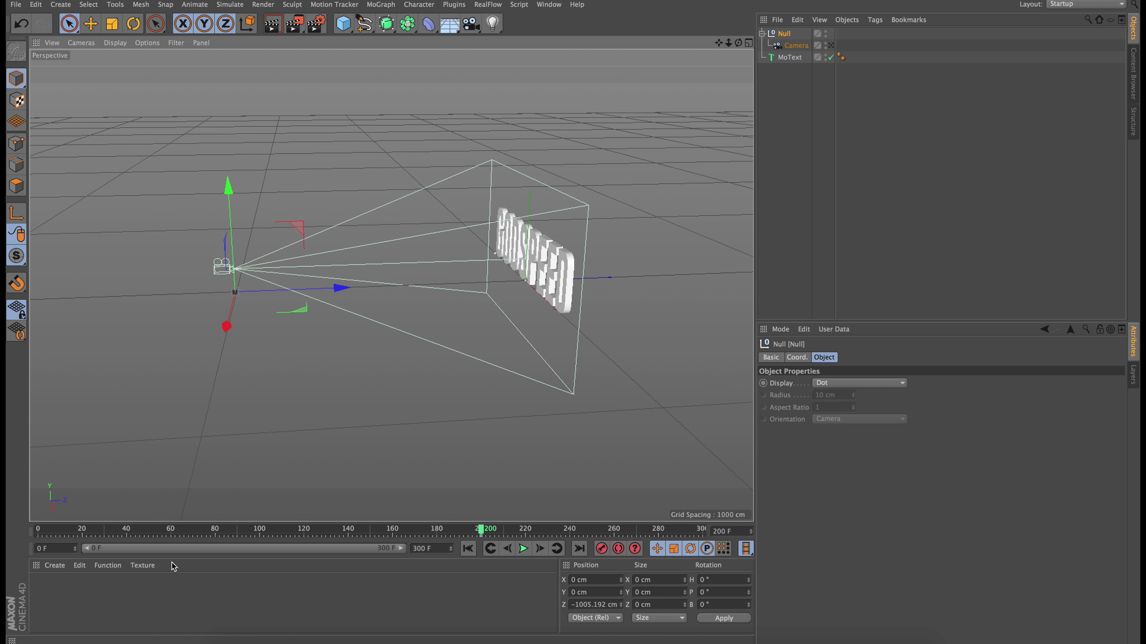
At frame 40, push the Null farther back along Z (about -1478 cm) and record a keyframe.
left_click(126, 530)
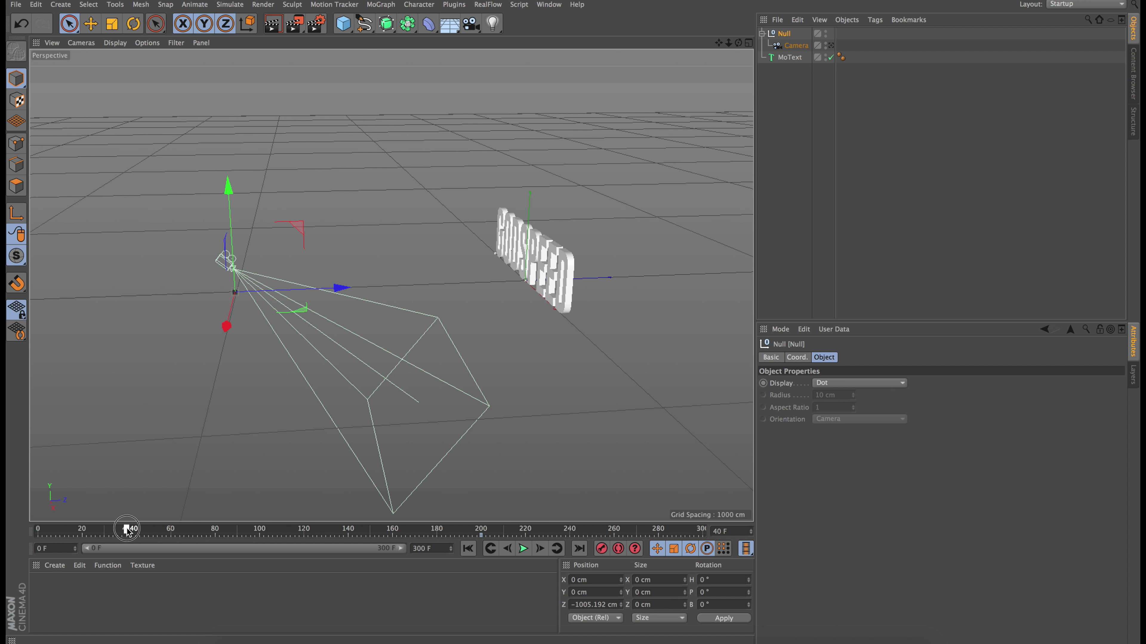
mouse_move(128, 530)
left_mouse_down()
mouse_move(85, 532)
mouse_move(127, 537)
left_mouse_up()
left_click_drag(336, 291, 190, 291)
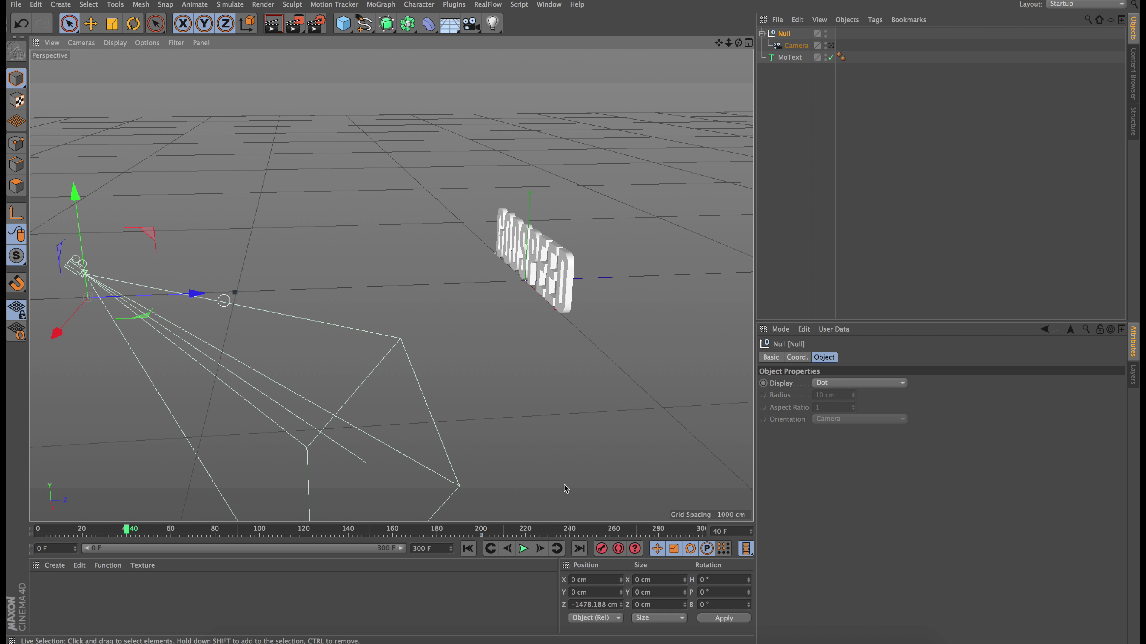
left_click(601, 550)
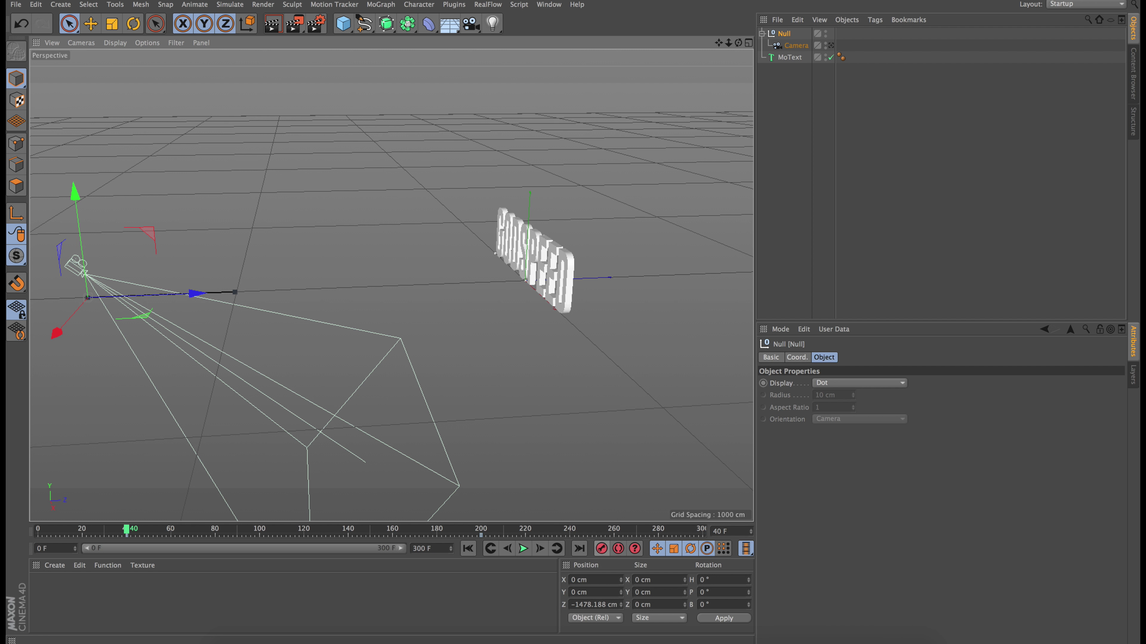
Play the dolly toward GODSPEED through the camera view and scrub its end.
left_click(831, 46)
left_click(523, 549)
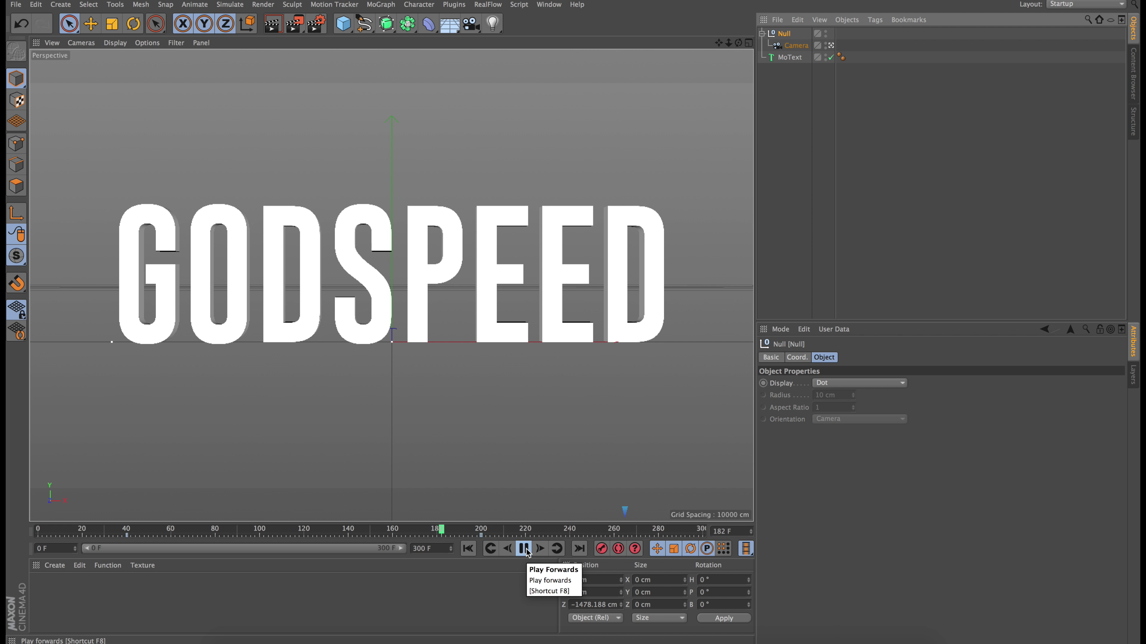
left_click(524, 548)
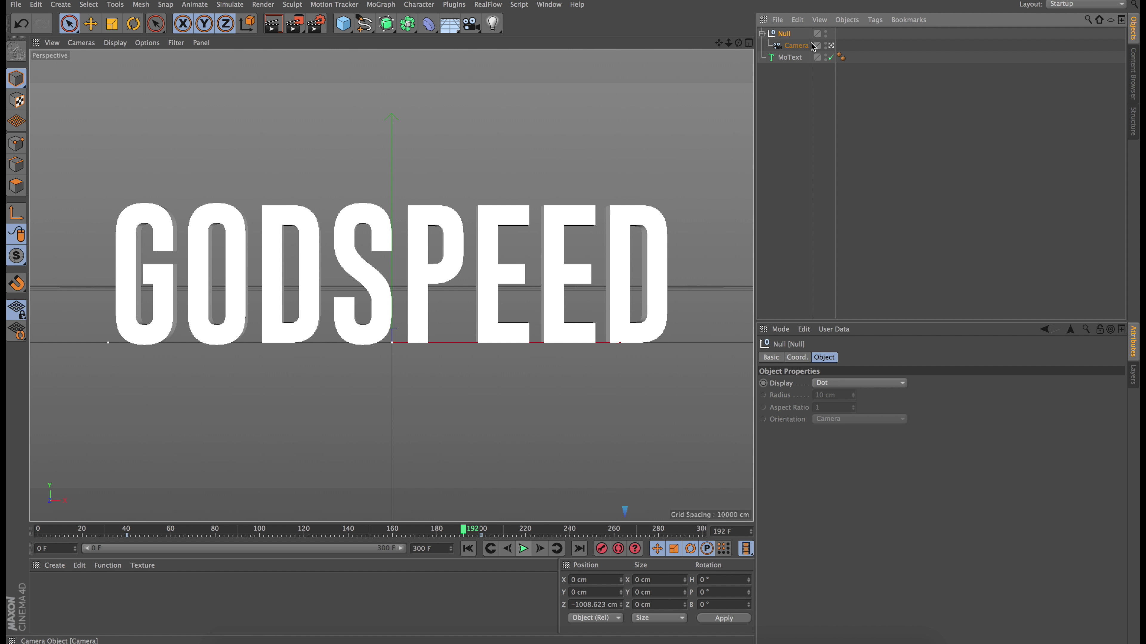
left_click(795, 45)
mouse_move(343, 532)
left_mouse_down()
mouse_move(225, 531)
mouse_move(359, 539)
left_mouse_up()
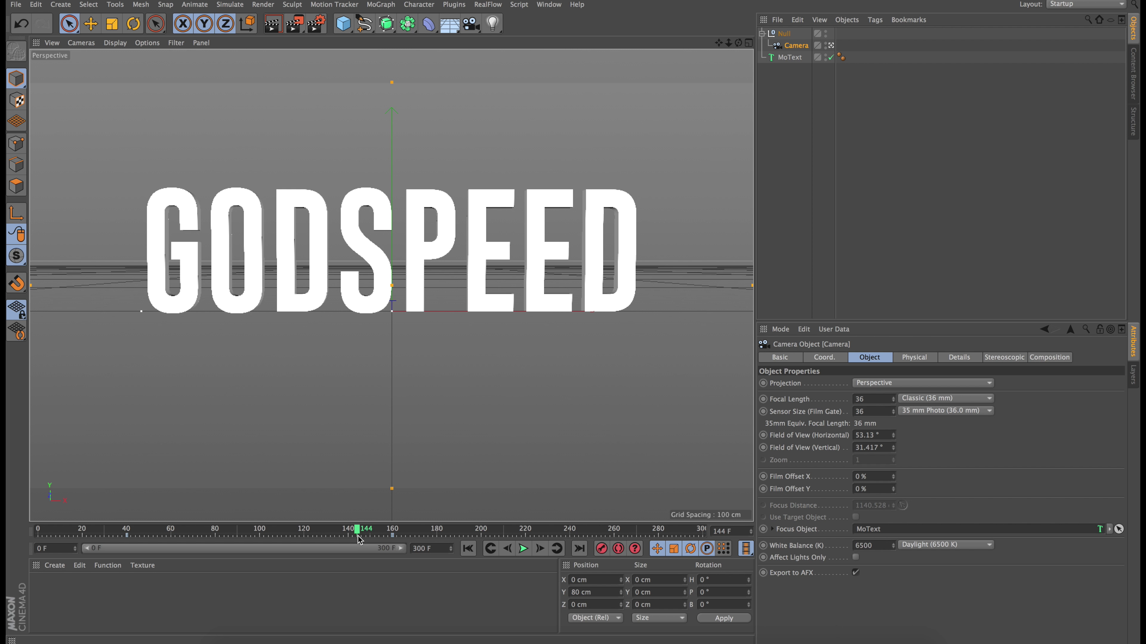
Open the Timeline window and reveal the Camera's Rotation . P curve.
left_click(546, 5)
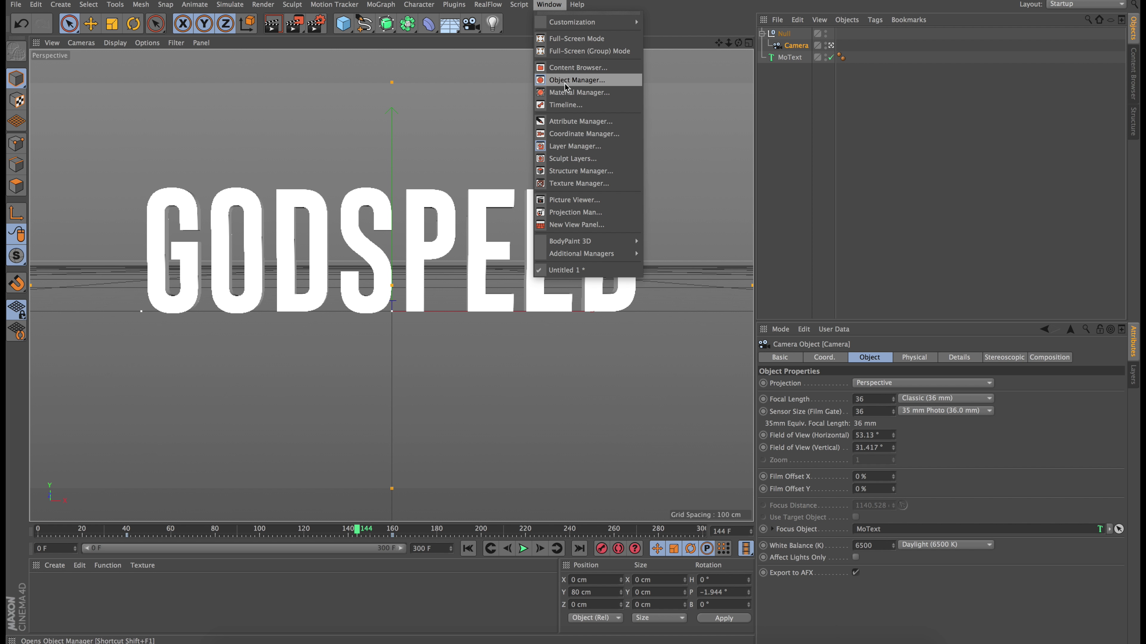
left_click(566, 105)
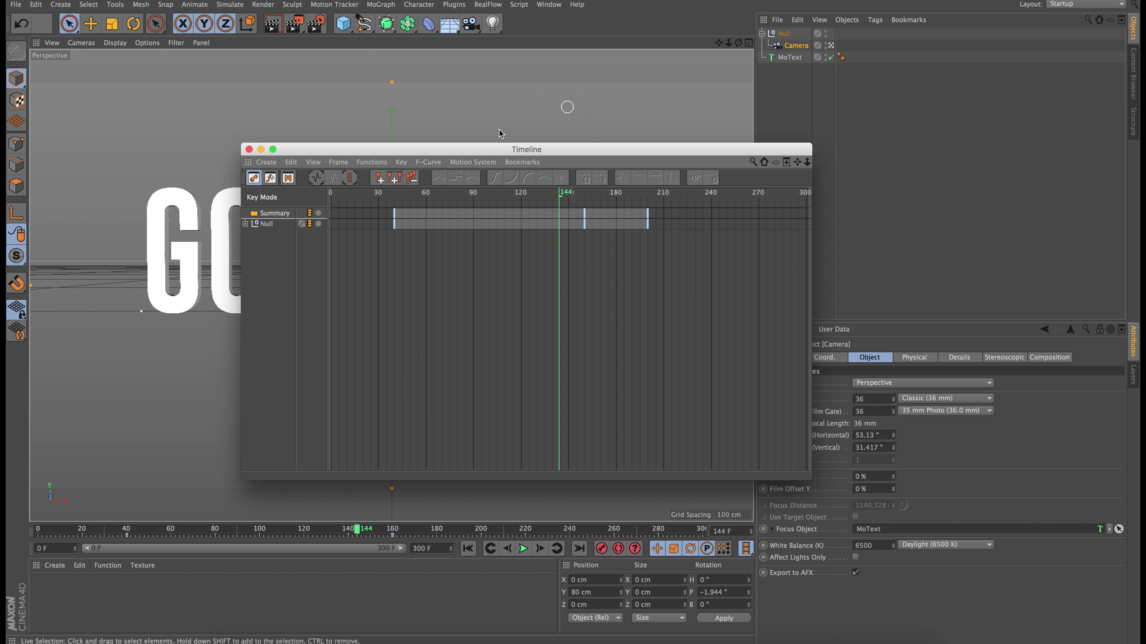
left_click(252, 267)
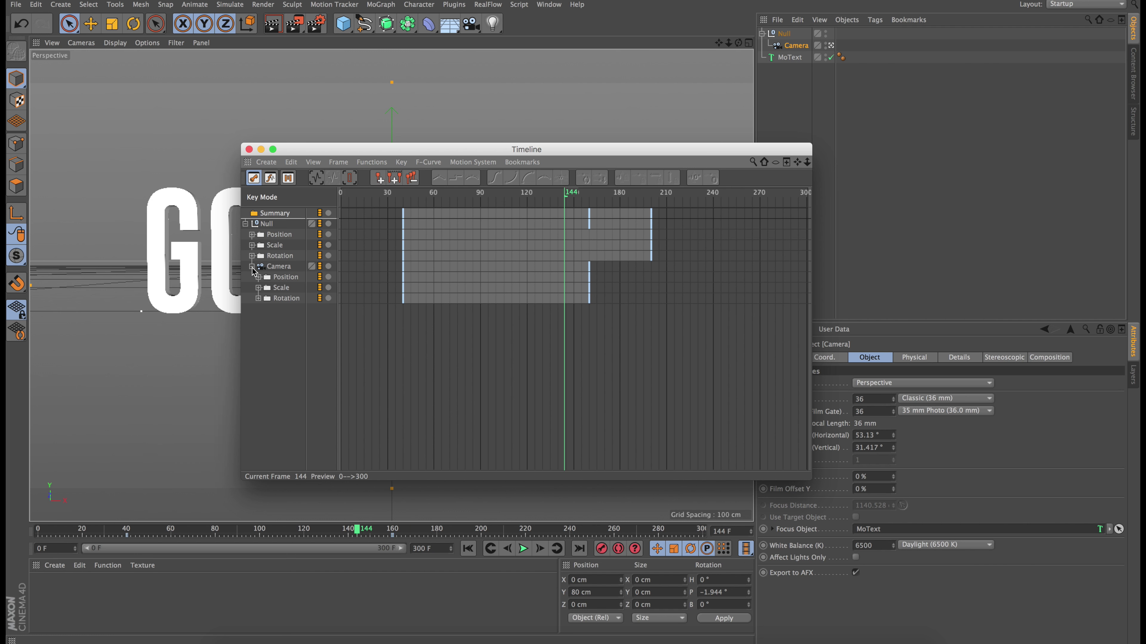
left_click(258, 299)
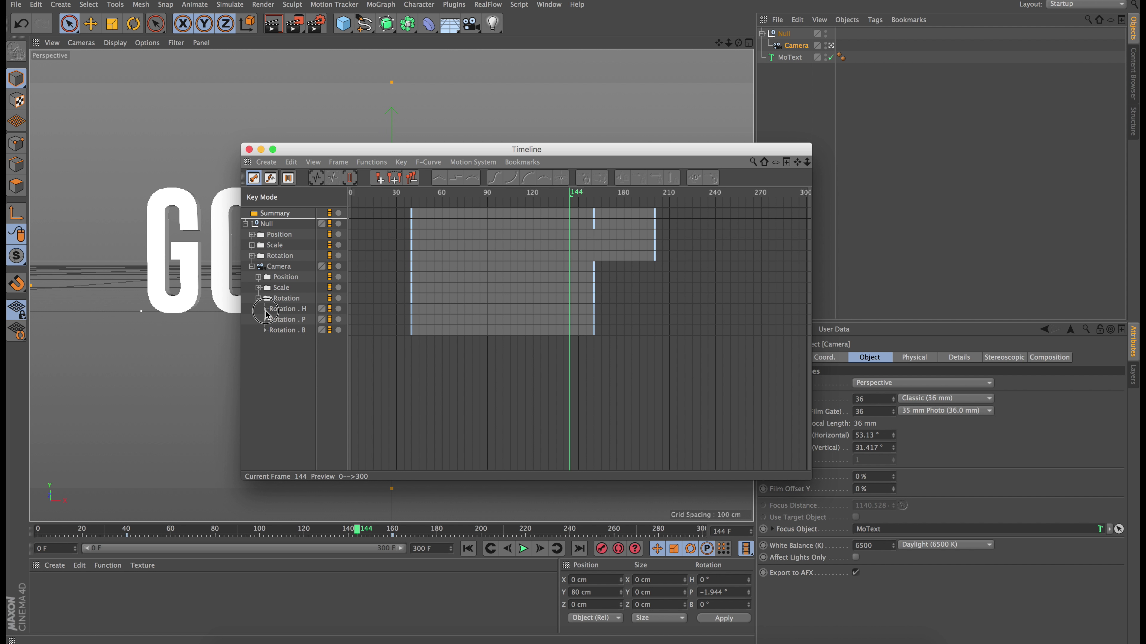
left_click(266, 310)
left_click(266, 309)
left_click(266, 320)
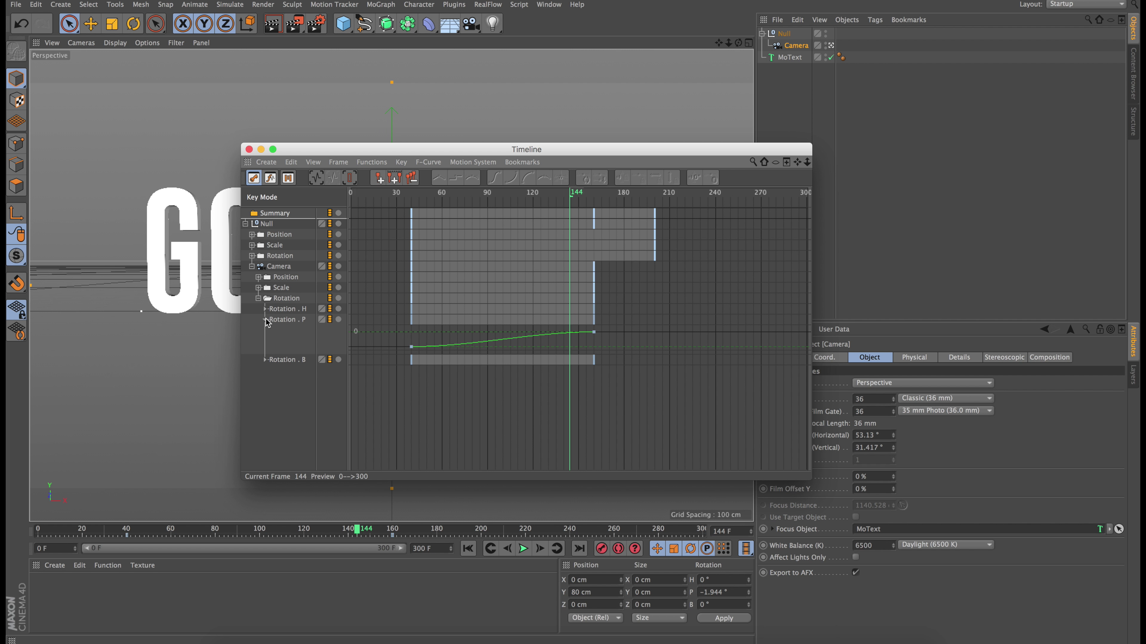
Stretch the frame 160 pitch key's tangents to ±85.32 F.
left_click(594, 336)
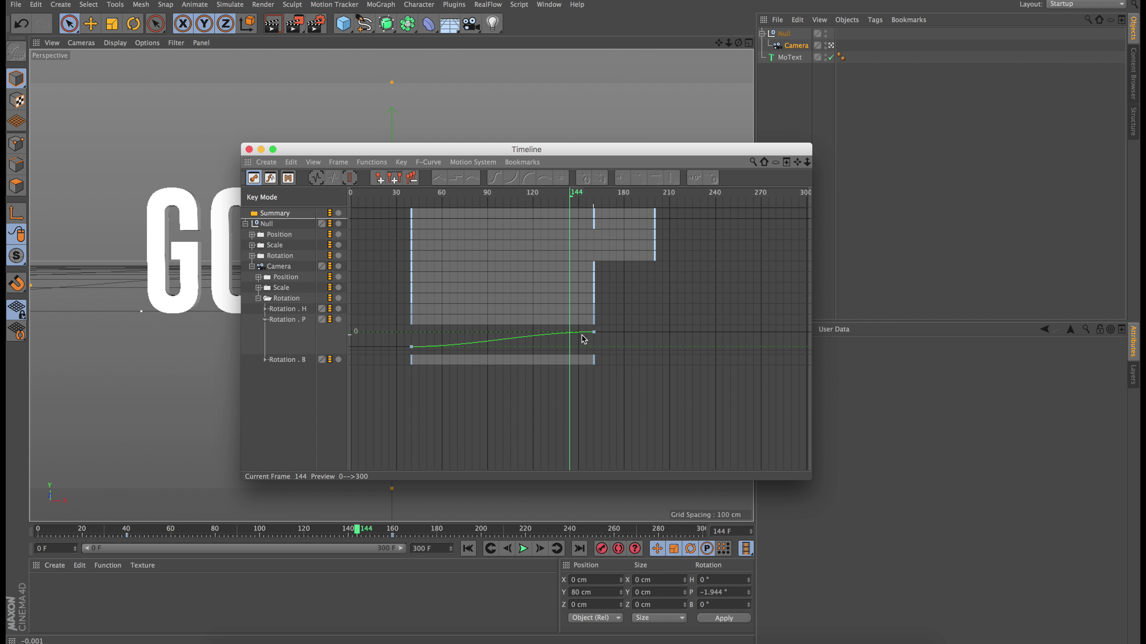
left_click(593, 333)
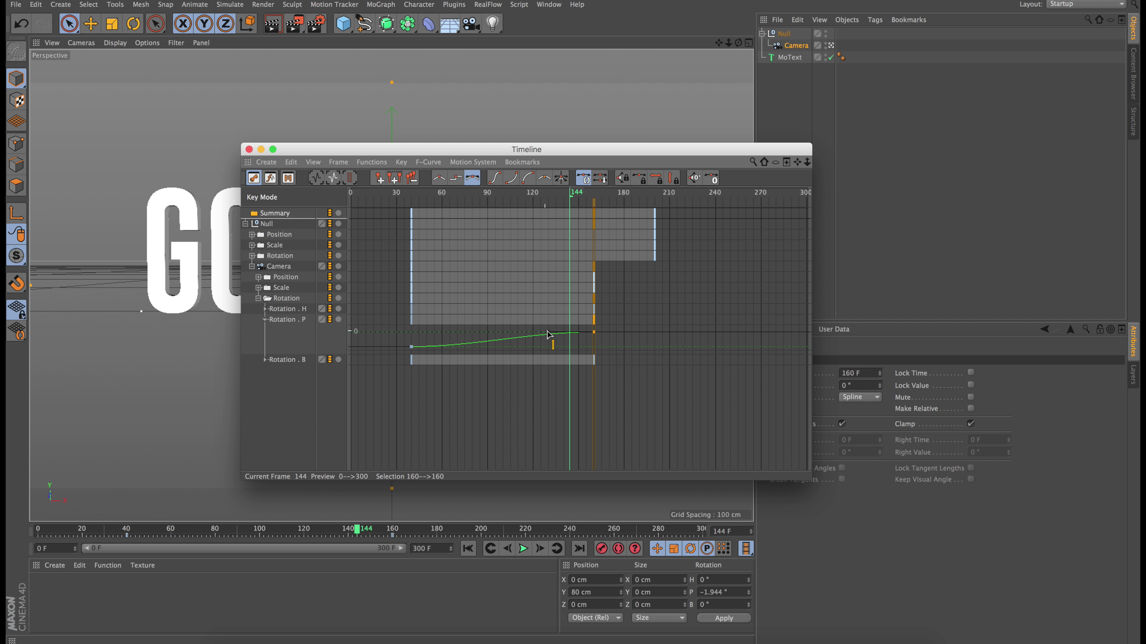
left_click_drag(548, 336, 465, 336)
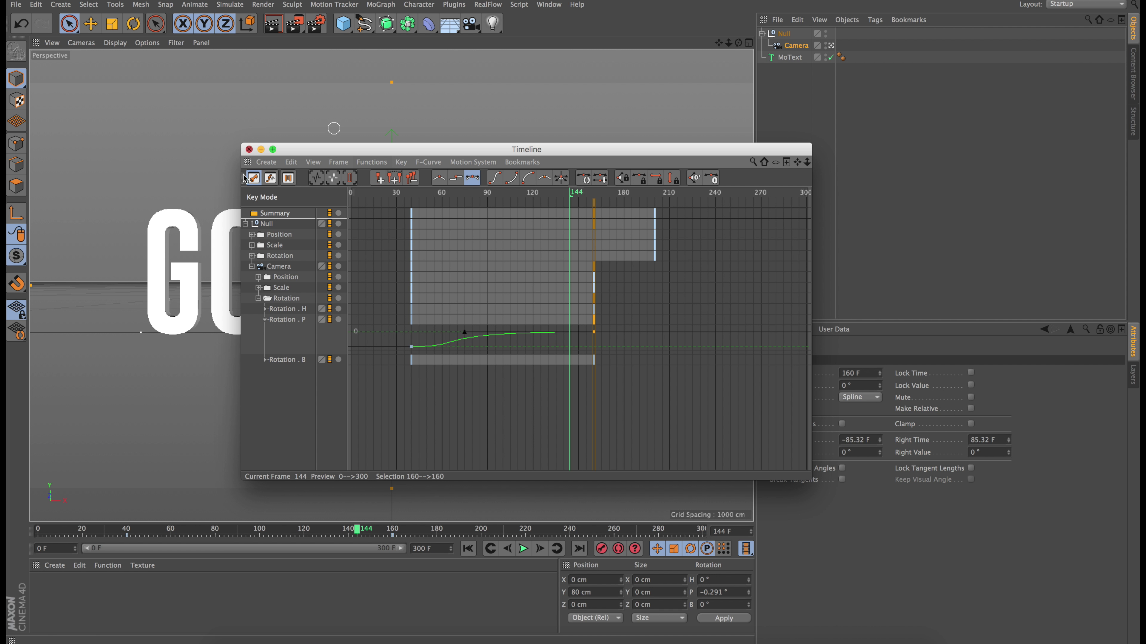
Close the Timeline and play back the revised camera move from frame 42.
left_click(248, 149)
left_click(132, 531)
left_click(523, 549)
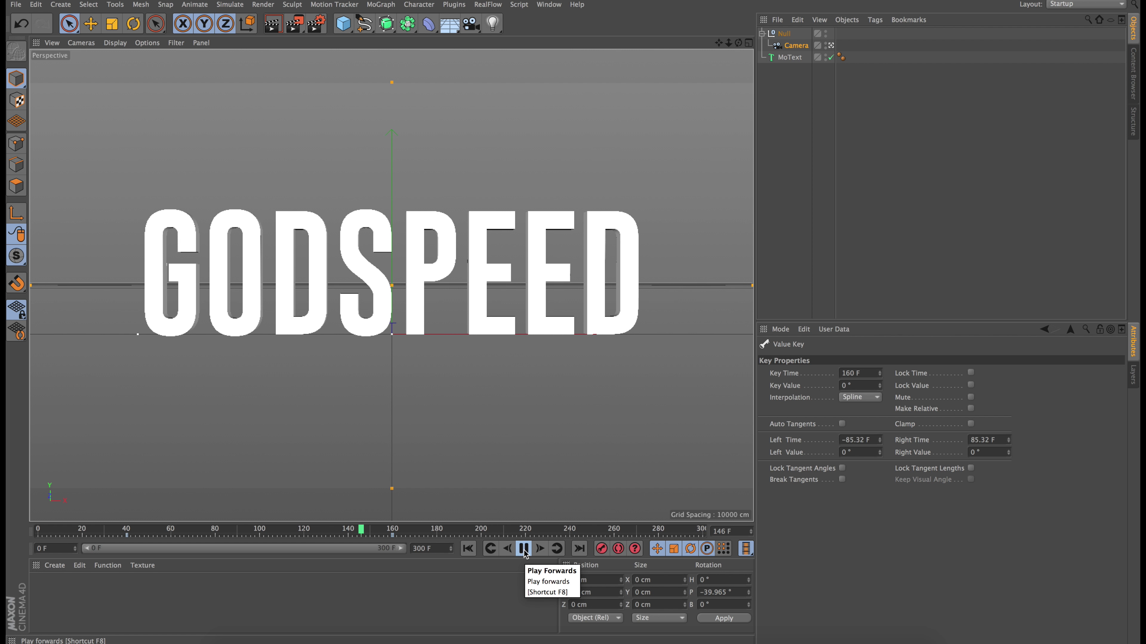
left_click(524, 549)
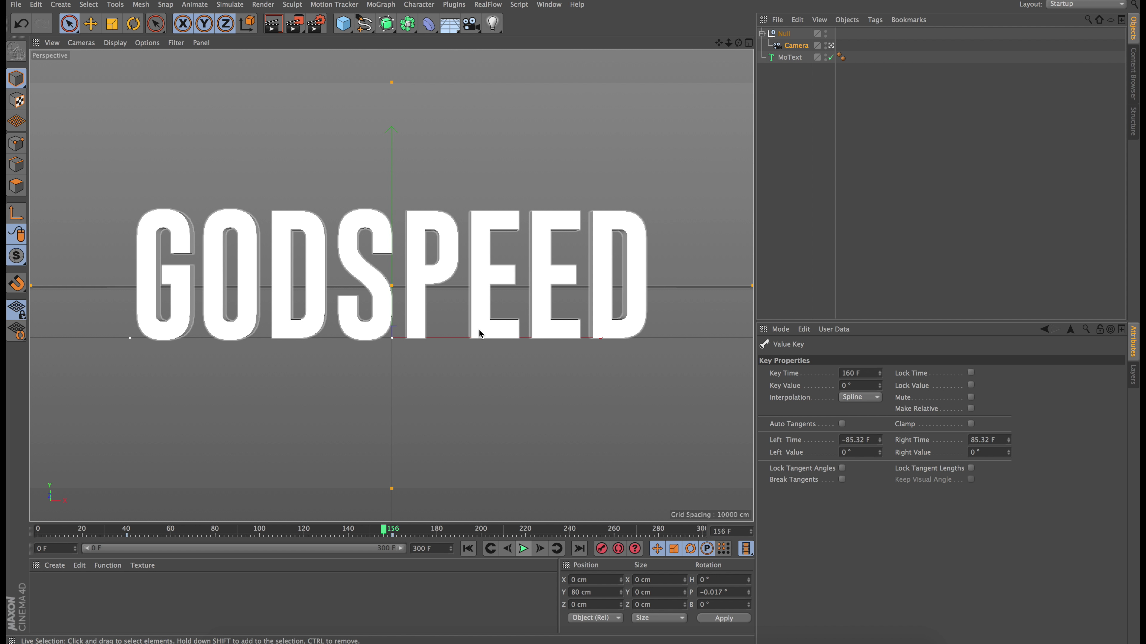
Start saving the scene and create a Tutoria folder inside Studio X C4D.
key("super+s")
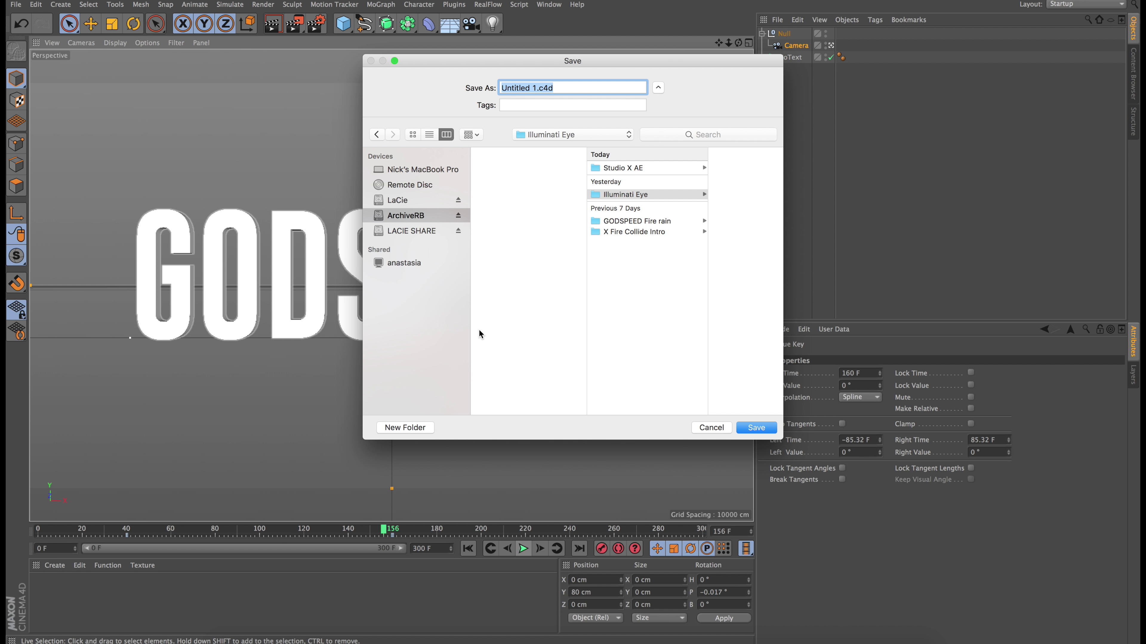
scroll(702, 231, "right", 1)
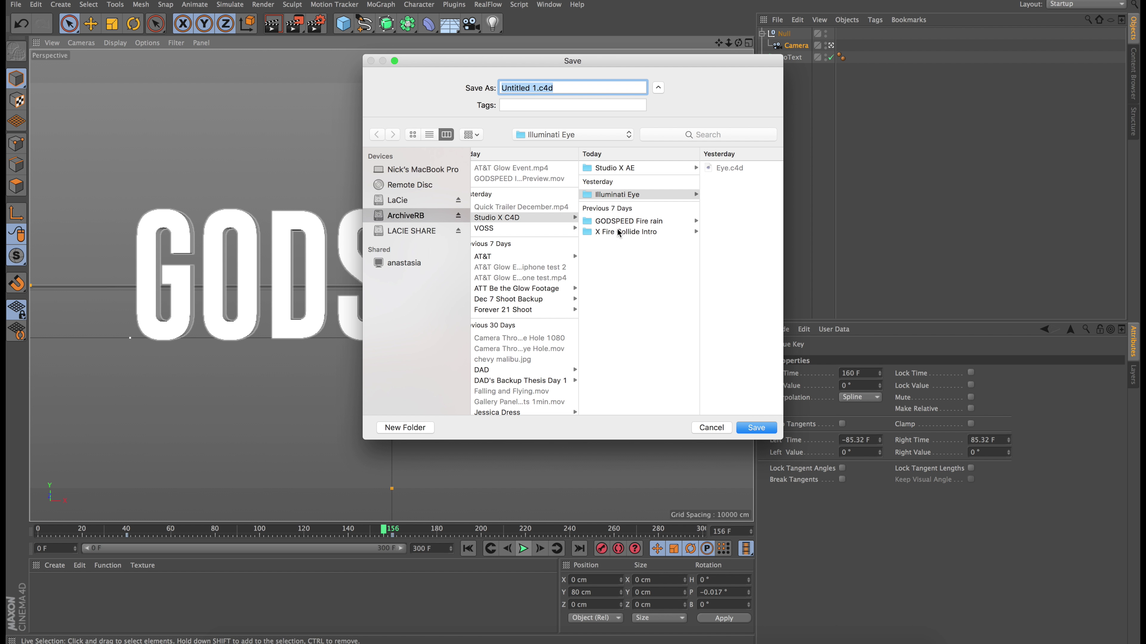
left_click(633, 221)
key("Left")
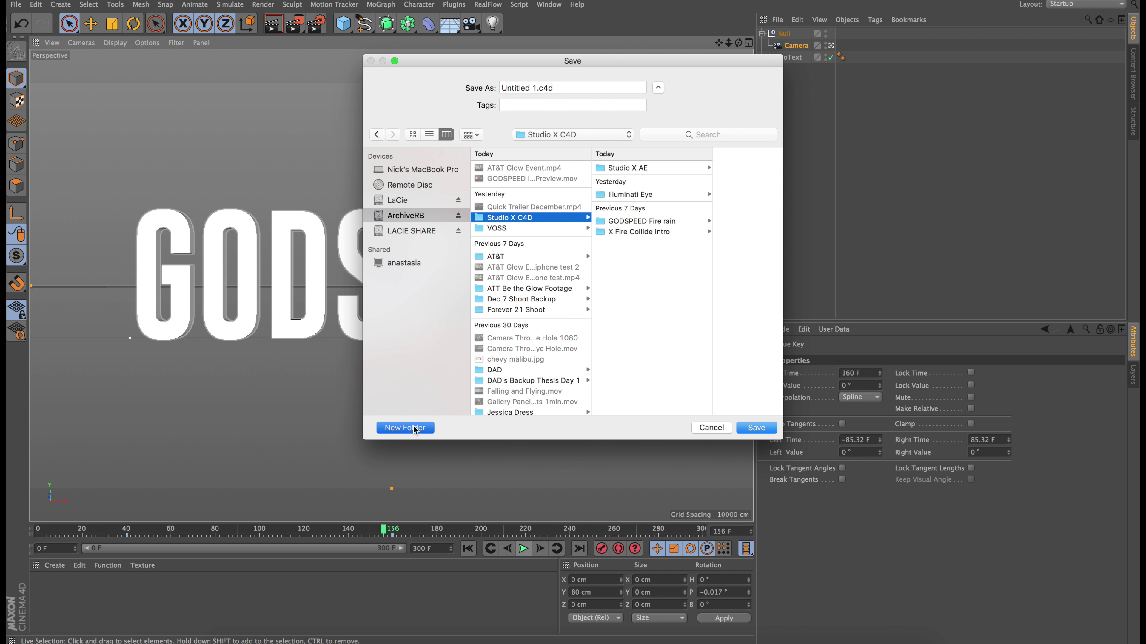
left_click(413, 426)
type("Tutoria")
key("Return")
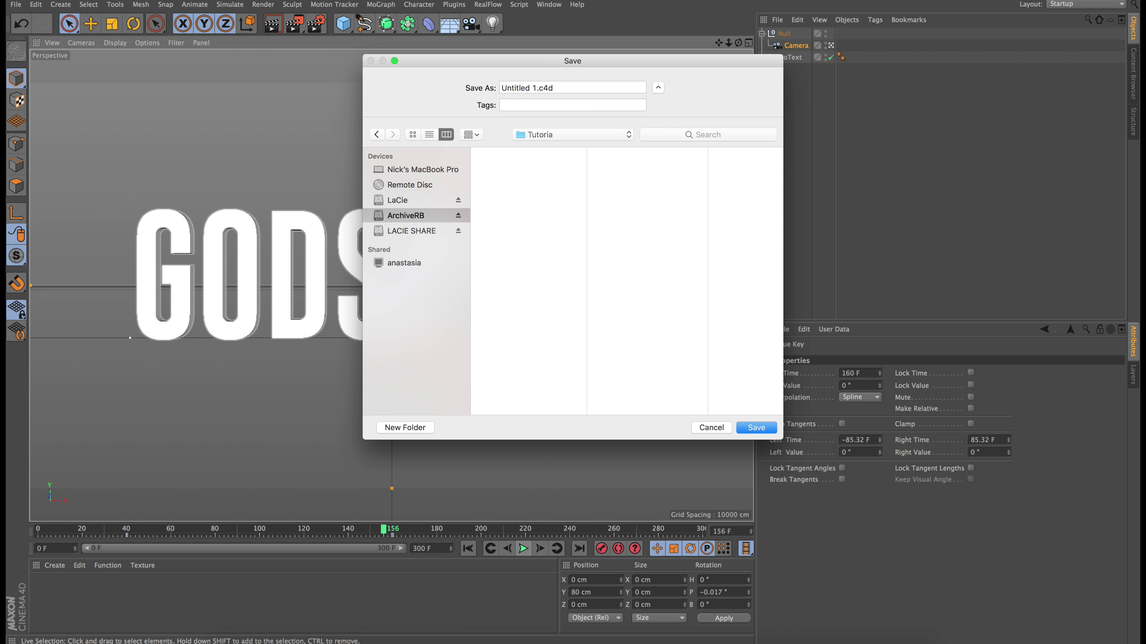
Save the scene as 'tutorial godspeed' in the Tutoria folder.
left_click(562, 94)
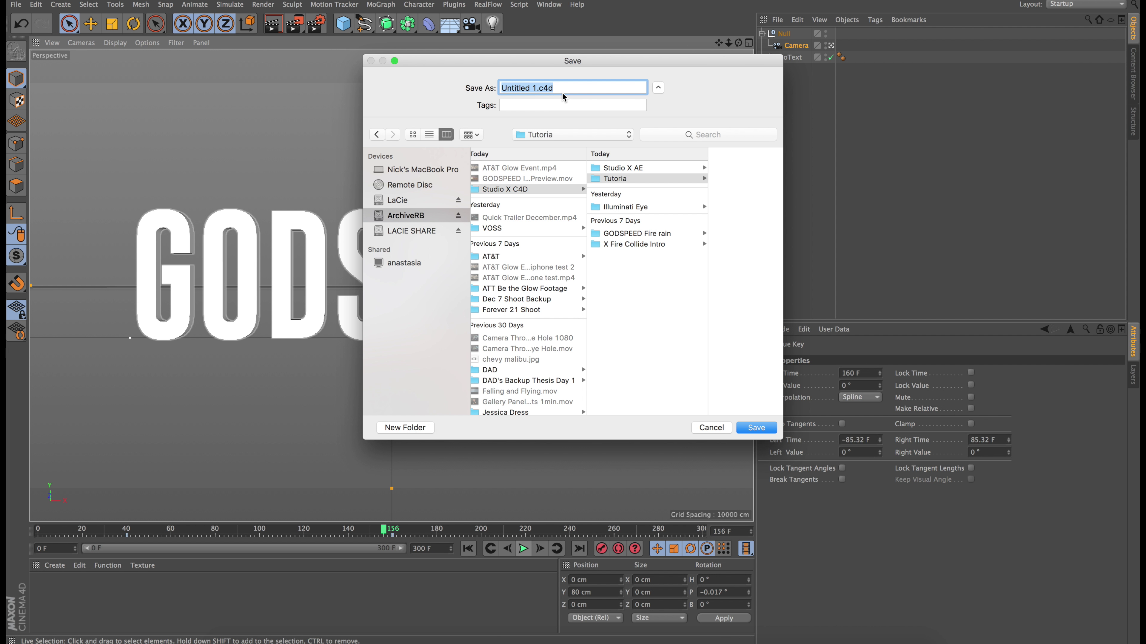
type("tutorial godspeed")
key("Return")
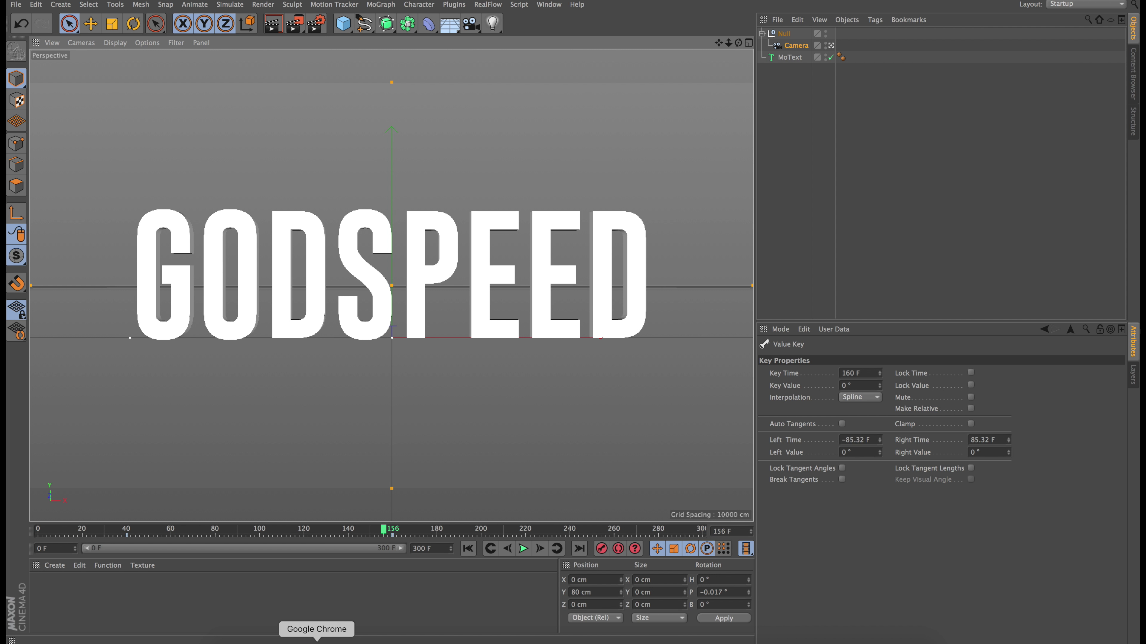
left_click(315, 637)
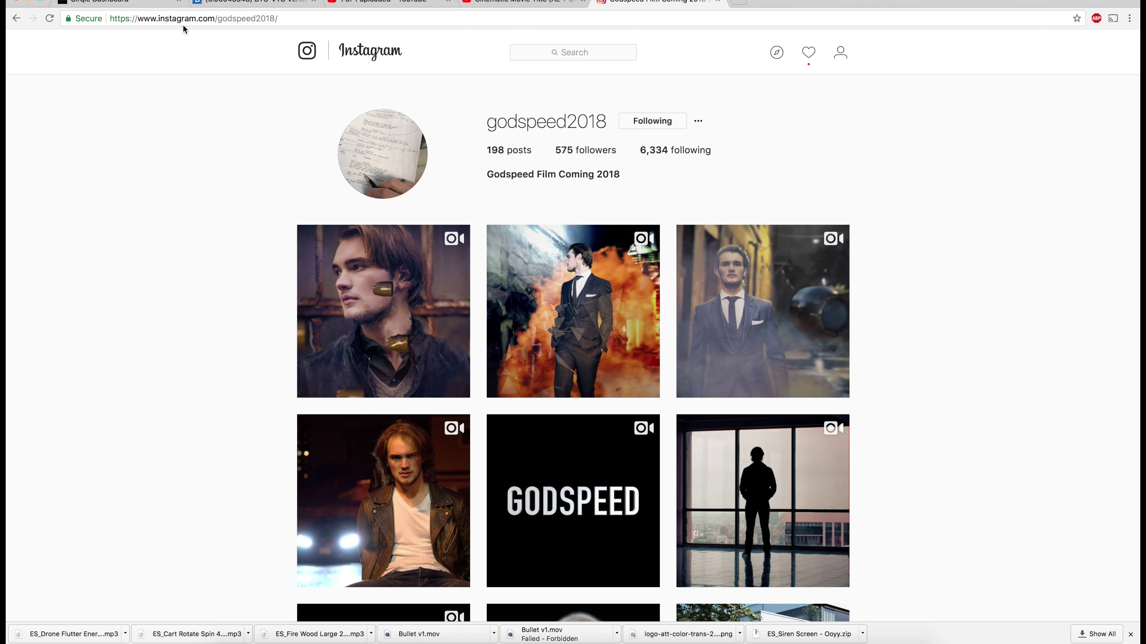
Browse the GODSPEED Instagram grid back up to its header, then return to Cinema 4D.
scroll(220, 434, "down", 5)
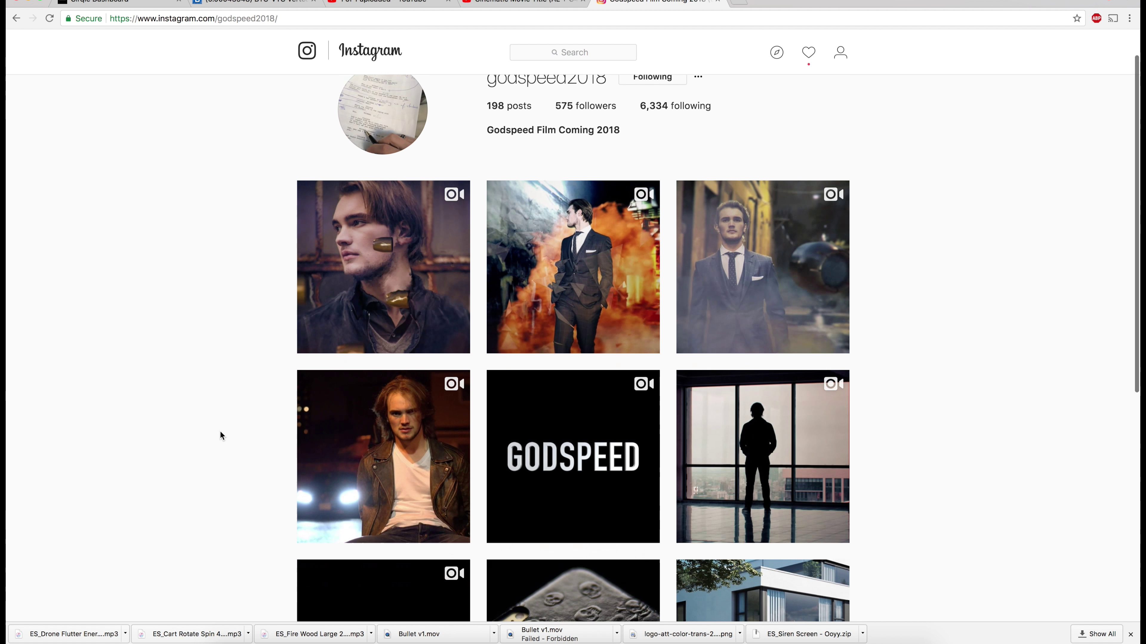
scroll(220, 434, "up", 4)
scroll(220, 434, "down", 3)
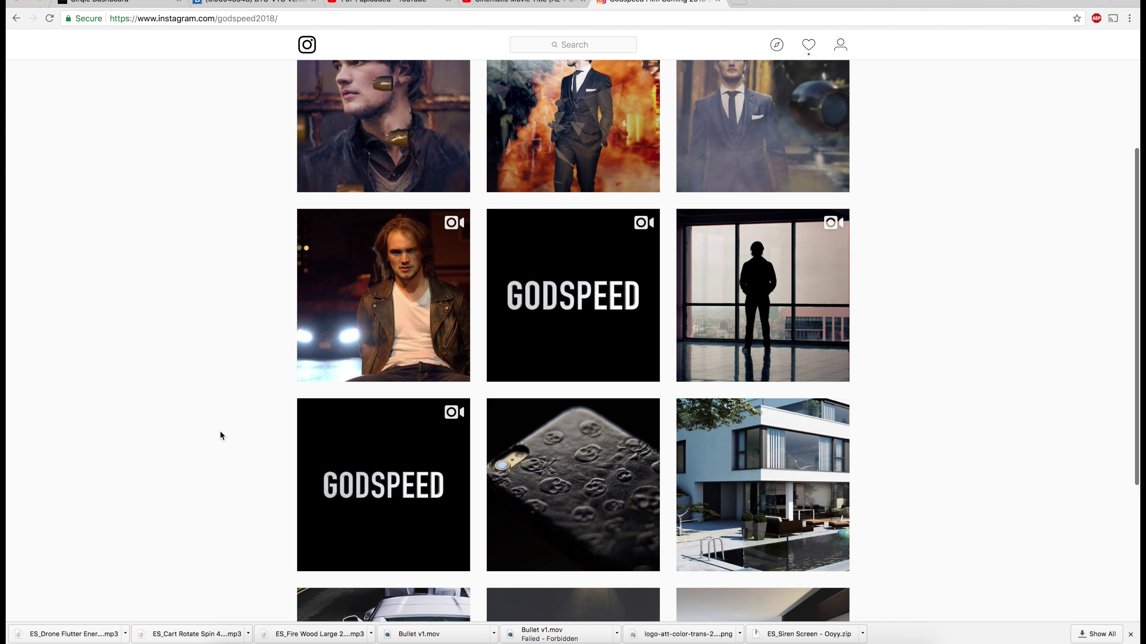
scroll(221, 436, "down", 5)
scroll(220, 435, "up", 10)
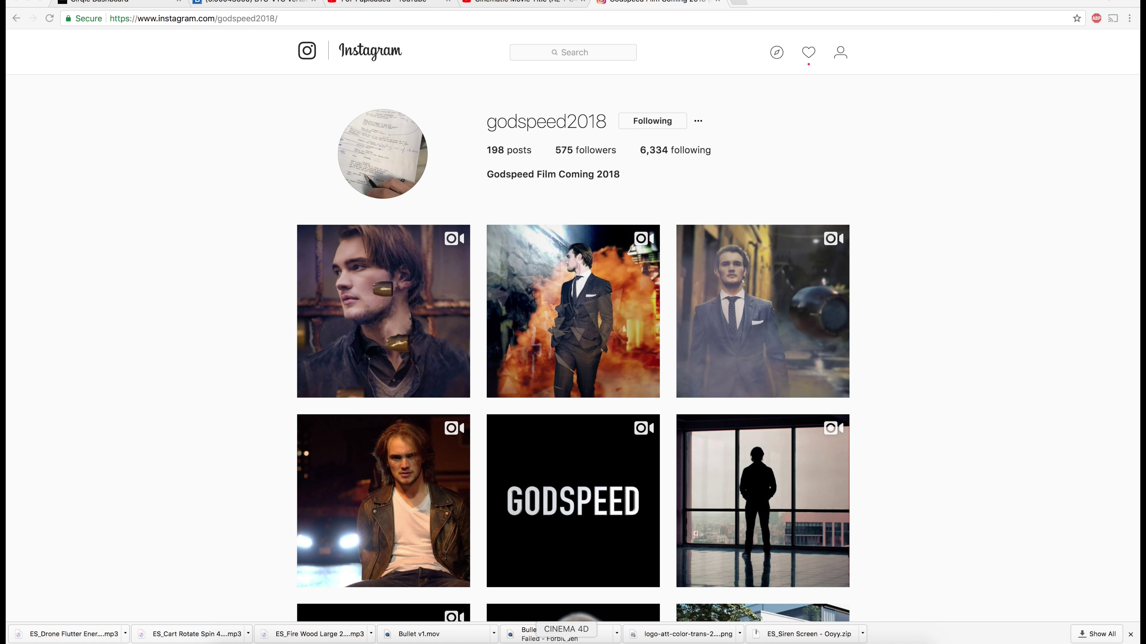
left_click(566, 641)
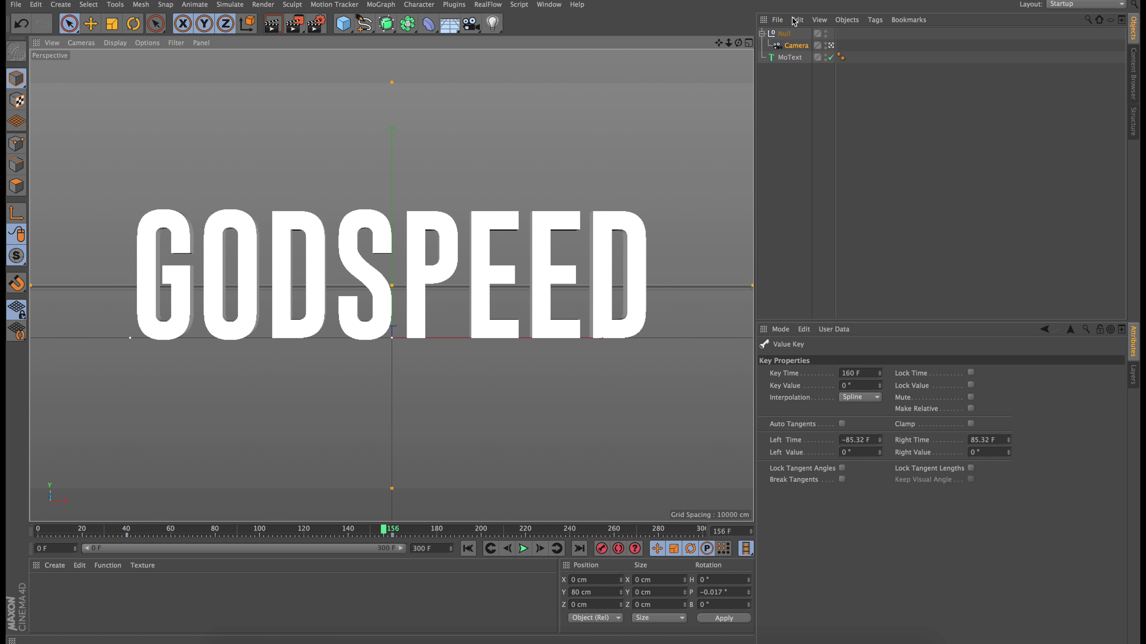
Add a Random effector to the GODSPEED MoText object.
left_click(788, 58)
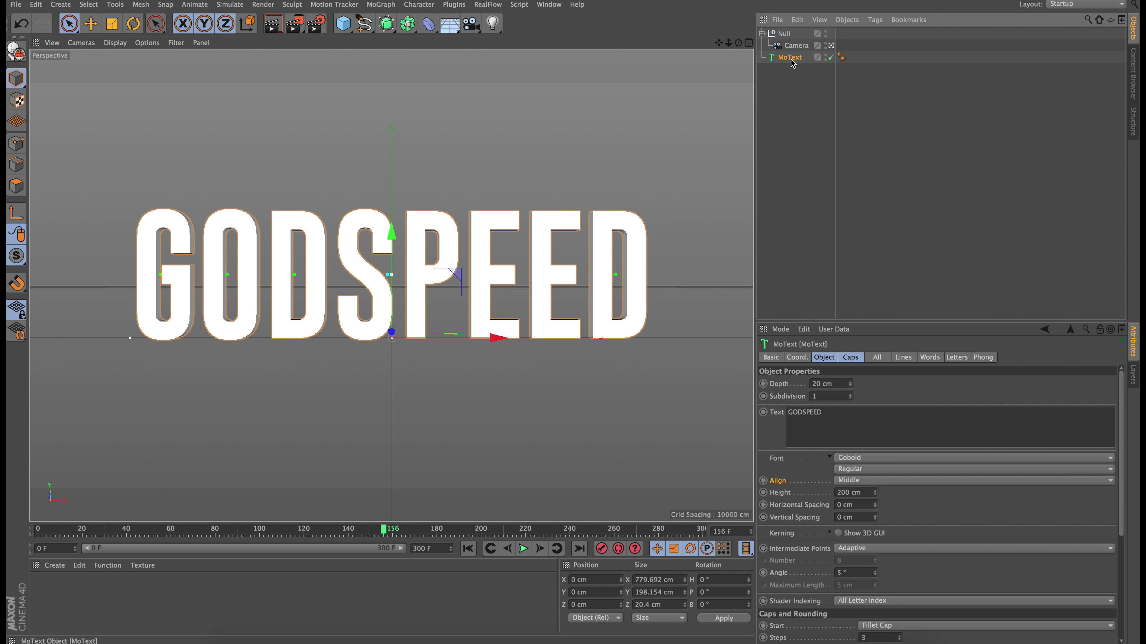
left_click(381, 5)
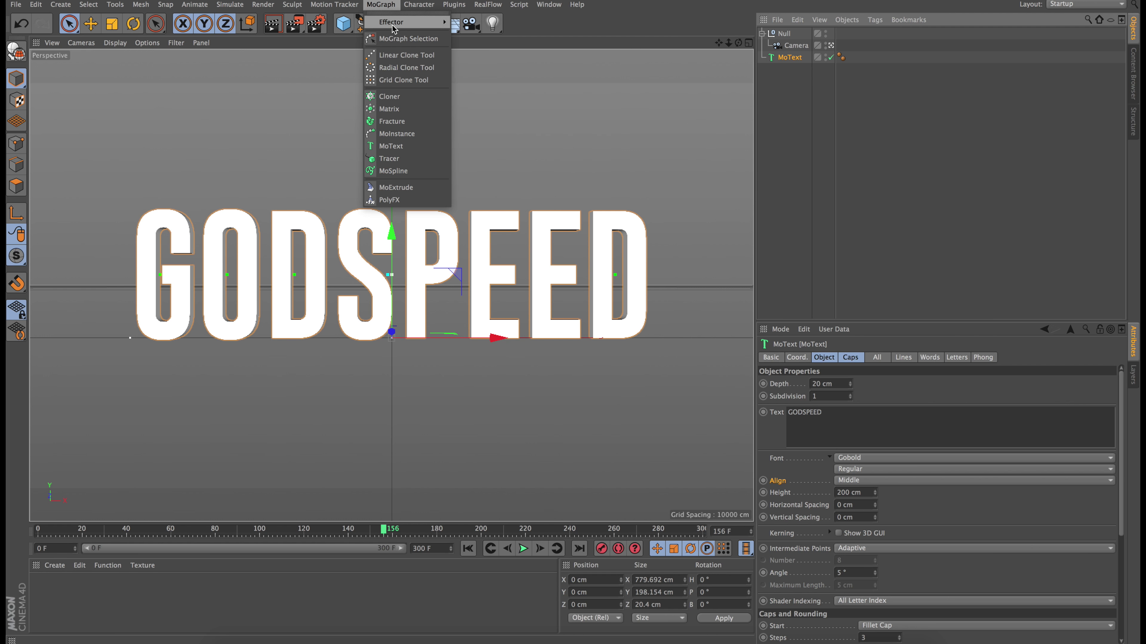
mouse_move(395, 26)
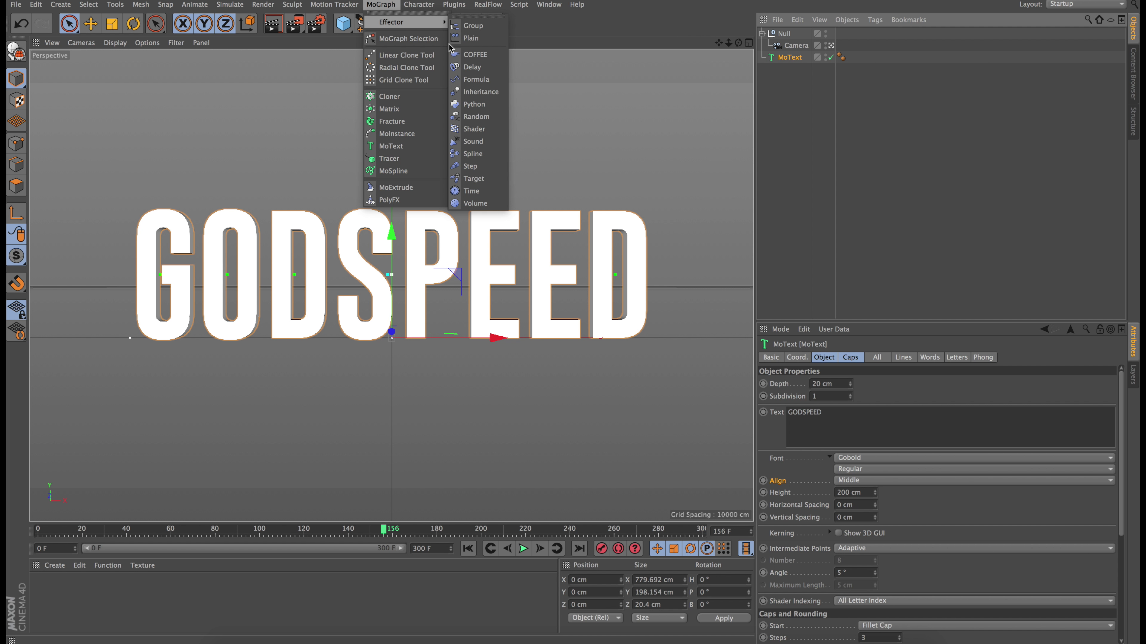
left_click(475, 116)
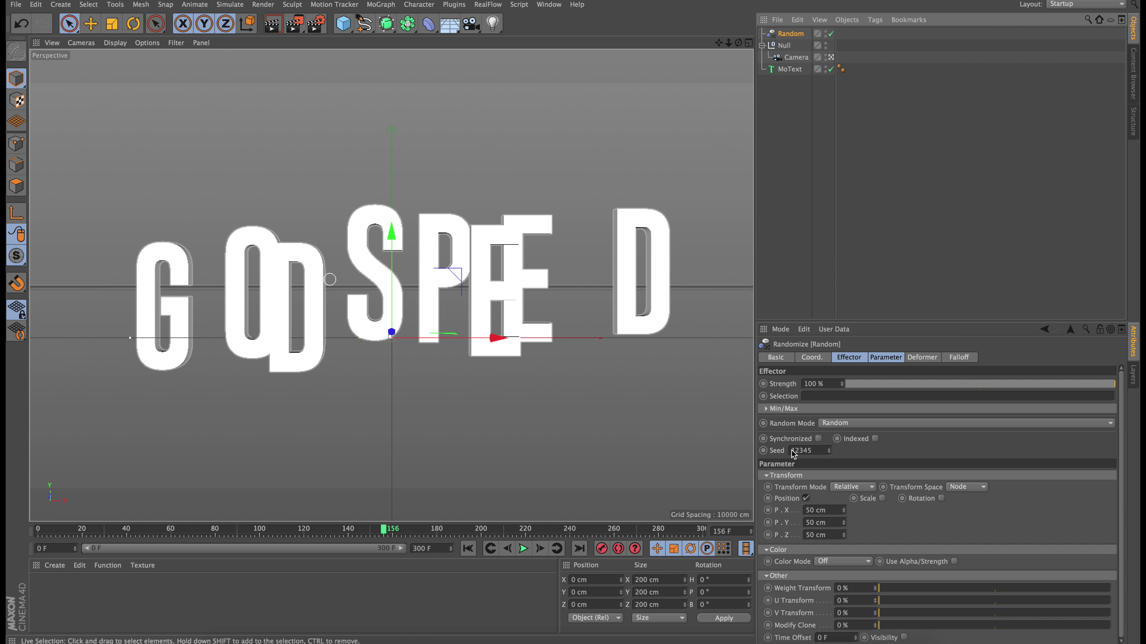
Set the Random effector to Position off and Rotation on, with R.P, R.B and R.H at 0°.
left_click(805, 499)
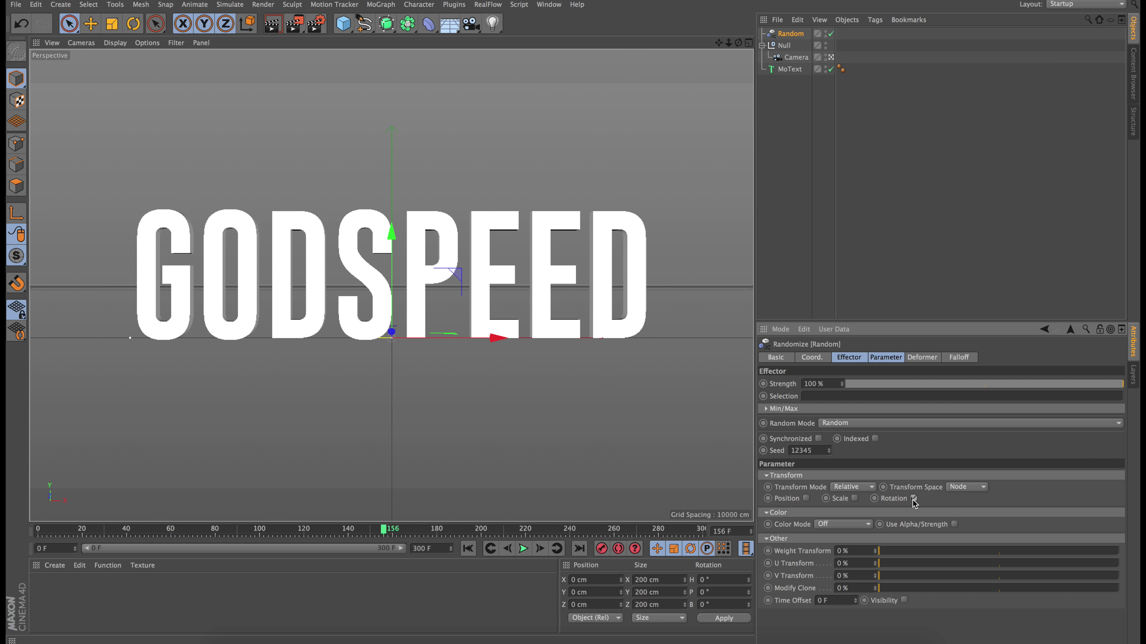
left_click(914, 498)
left_click_drag(952, 522, 961, 510)
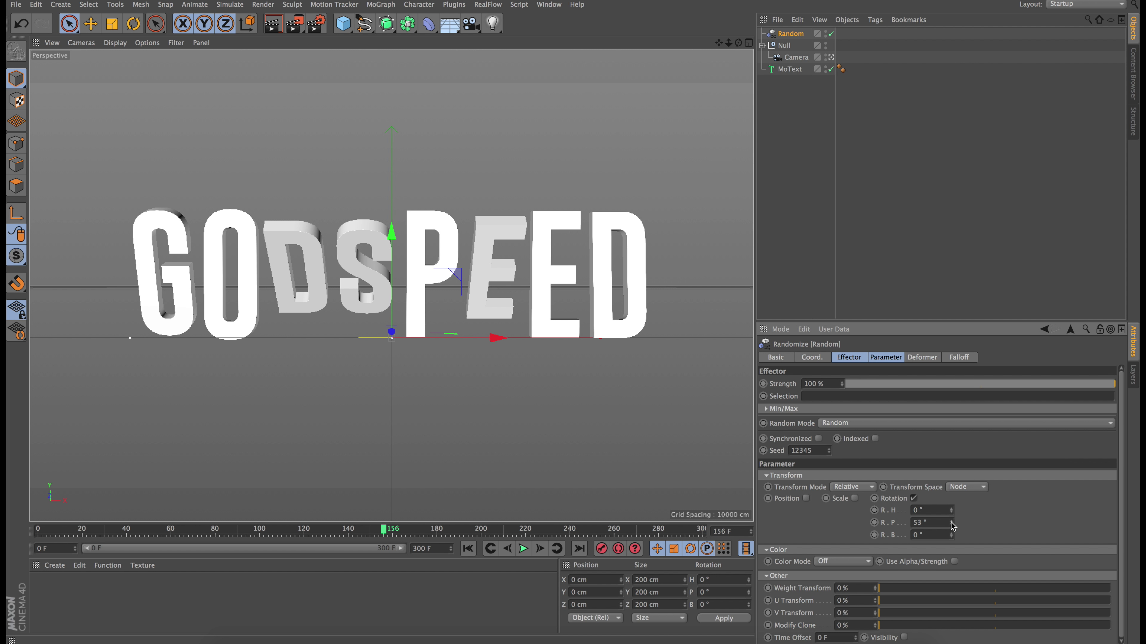
key("ctrl+z")
left_click_drag(951, 539, 954, 512)
key("ctrl+z")
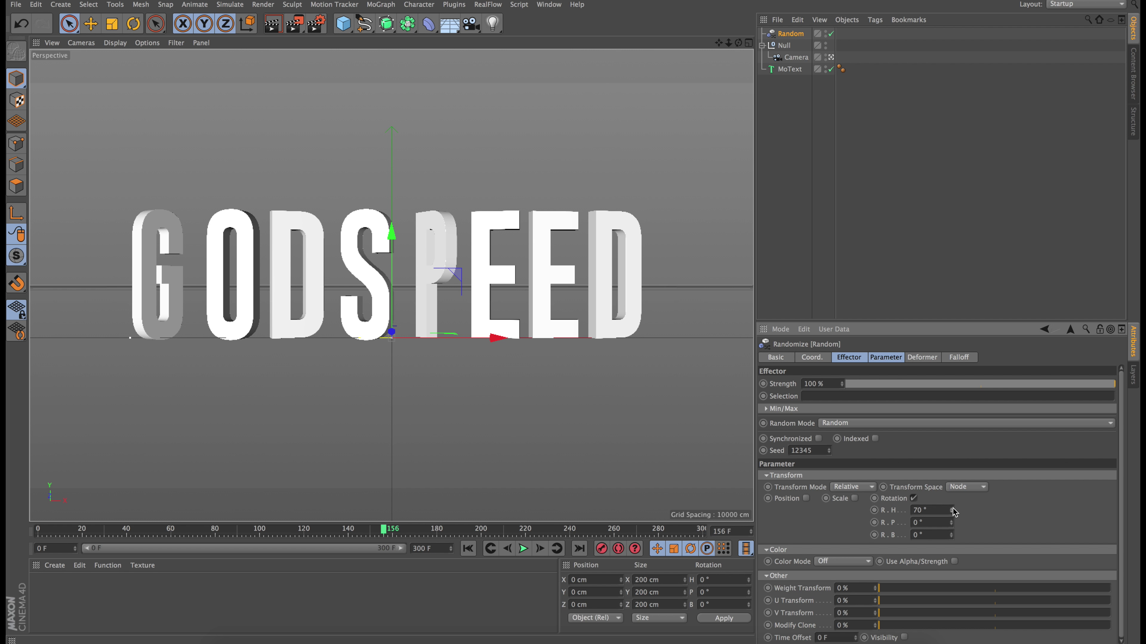
key("Return")
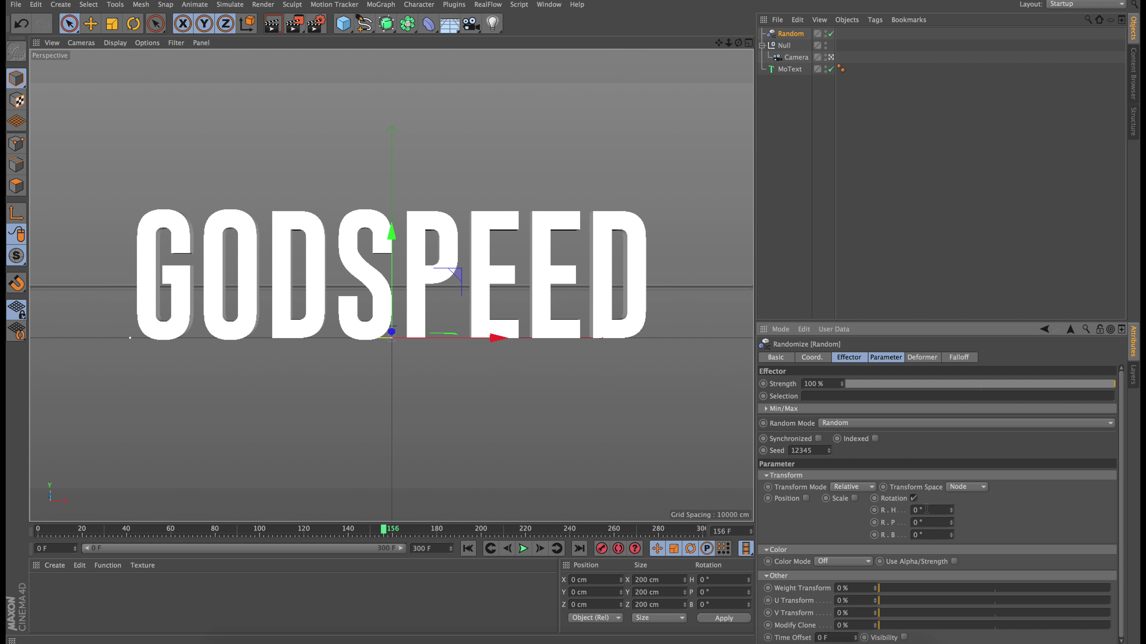
Keyframe the effector's heading at 0° on frame 180 and 140° on frame 60.
left_click_drag(415, 533, 437, 534)
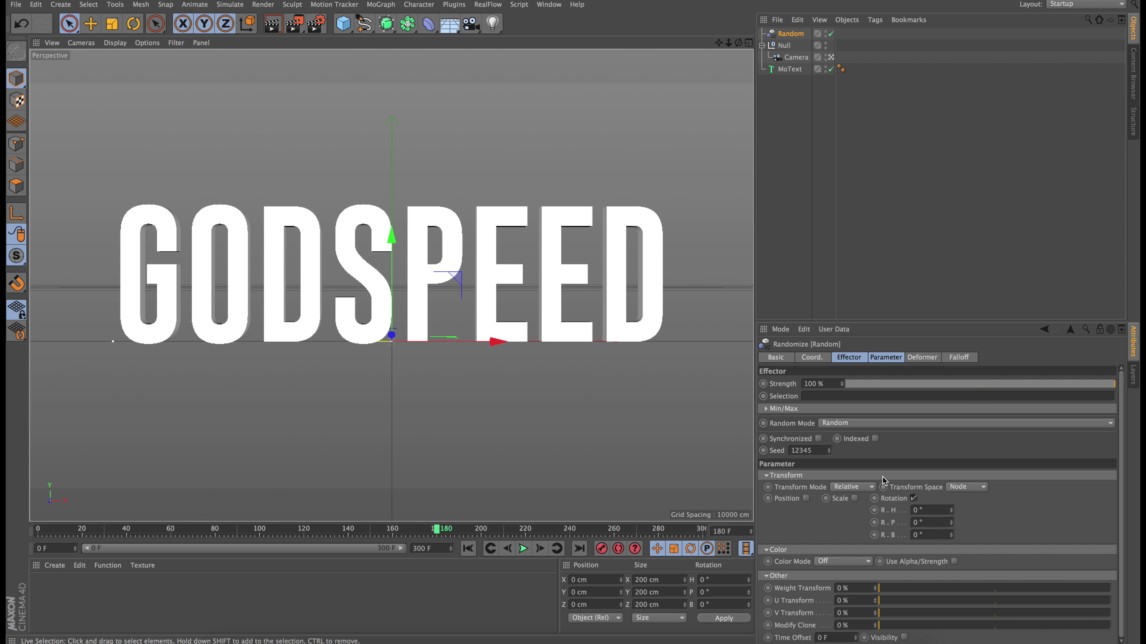
left_click(874, 510)
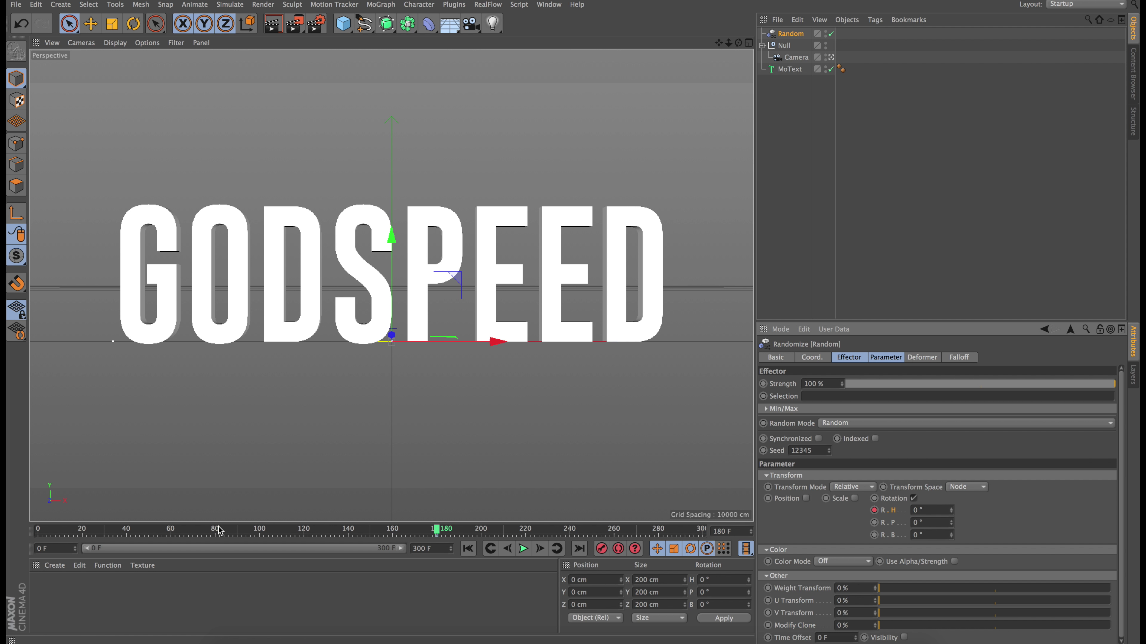
mouse_move(175, 534)
left_mouse_down()
mouse_move(209, 531)
mouse_move(172, 531)
left_mouse_up()
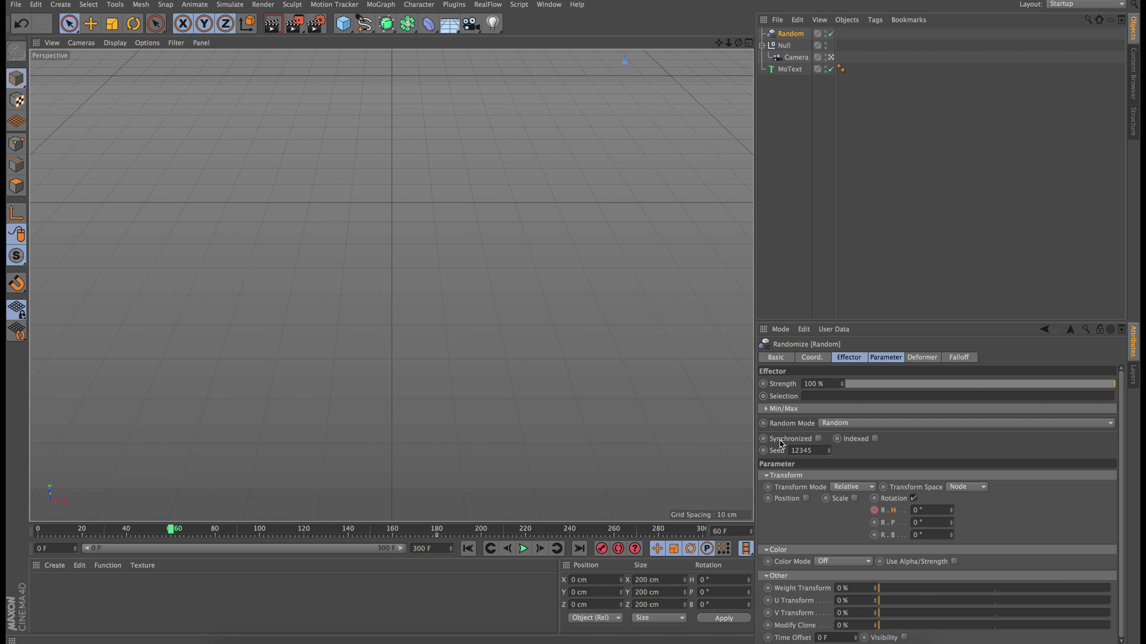
left_click_drag(951, 511, 951, 492)
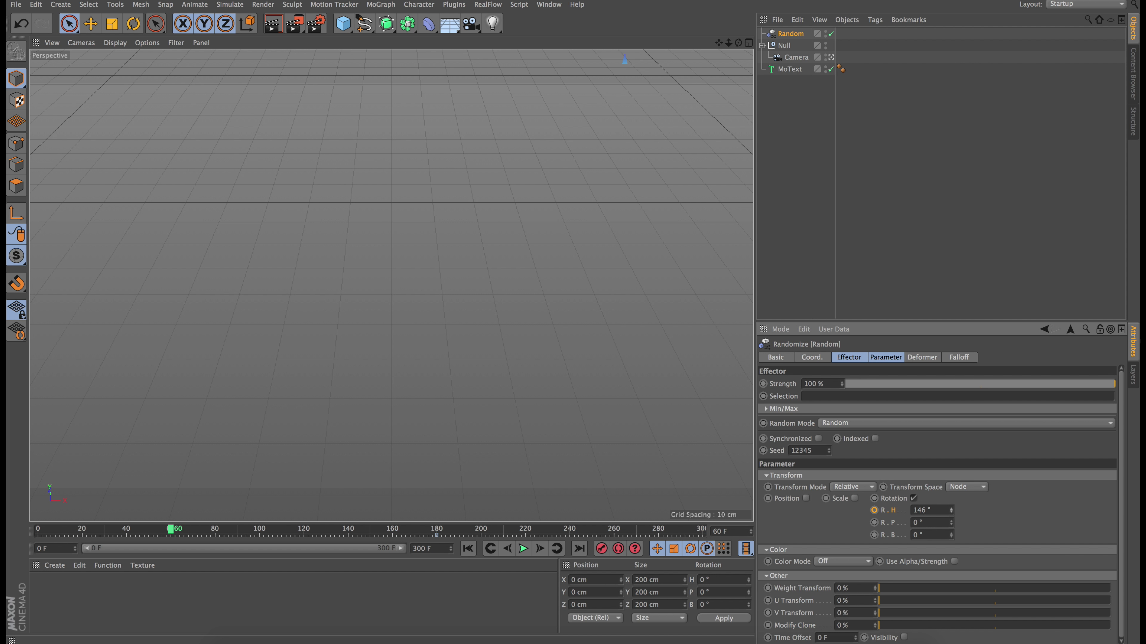
Play and scrub the animation to preview the letters spinning into line.
left_click(523, 548)
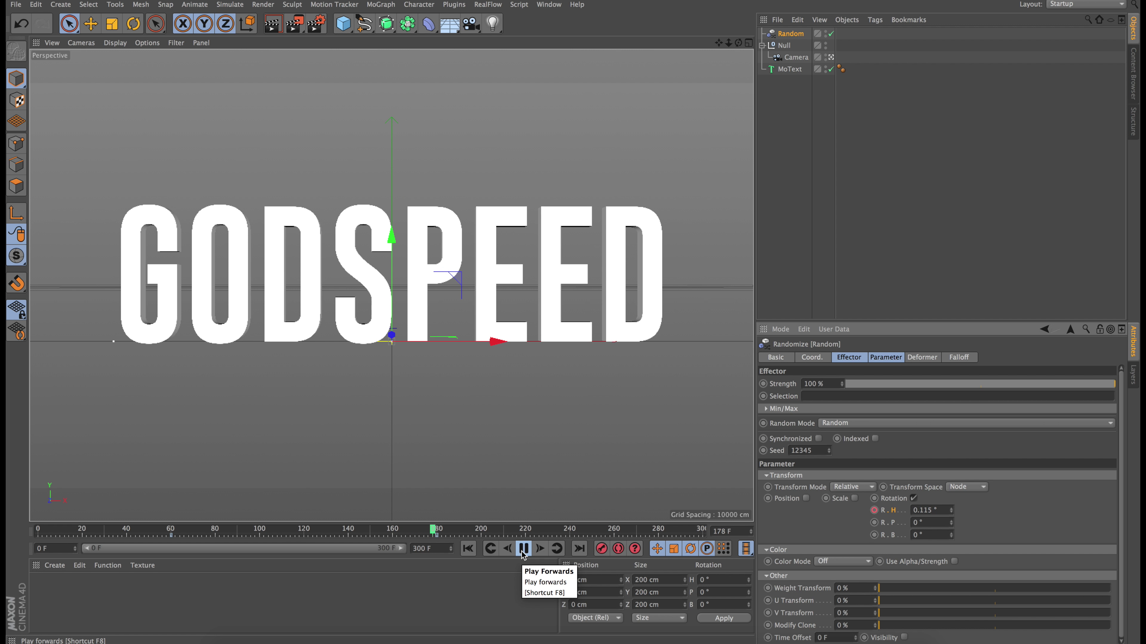
left_click(523, 549)
left_click_drag(431, 535, 361, 531)
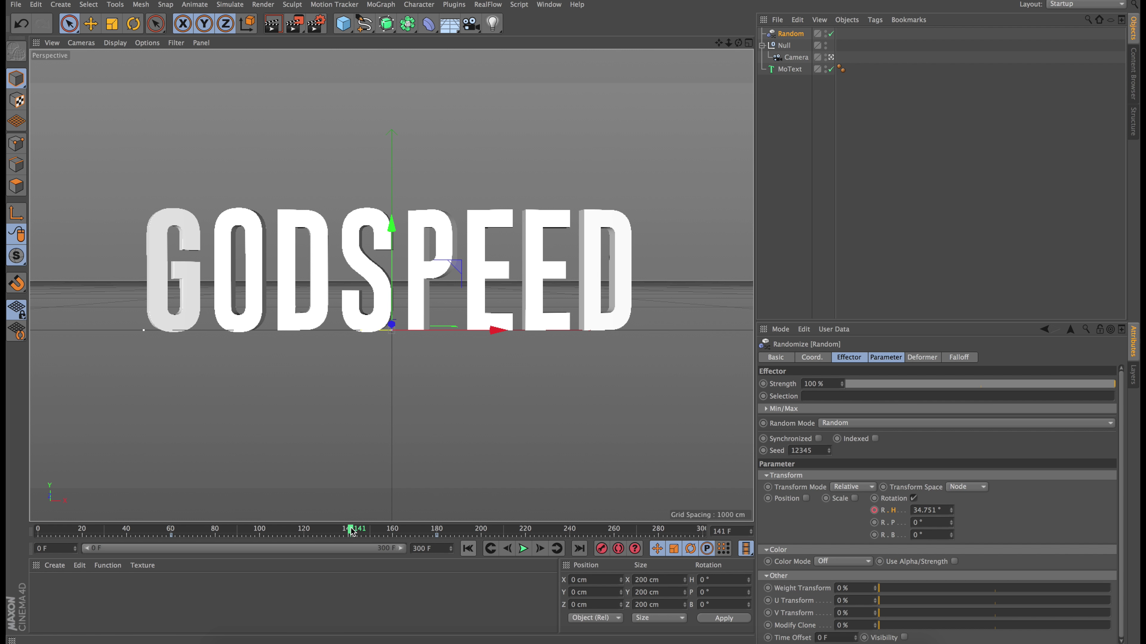
left_click(782, 153)
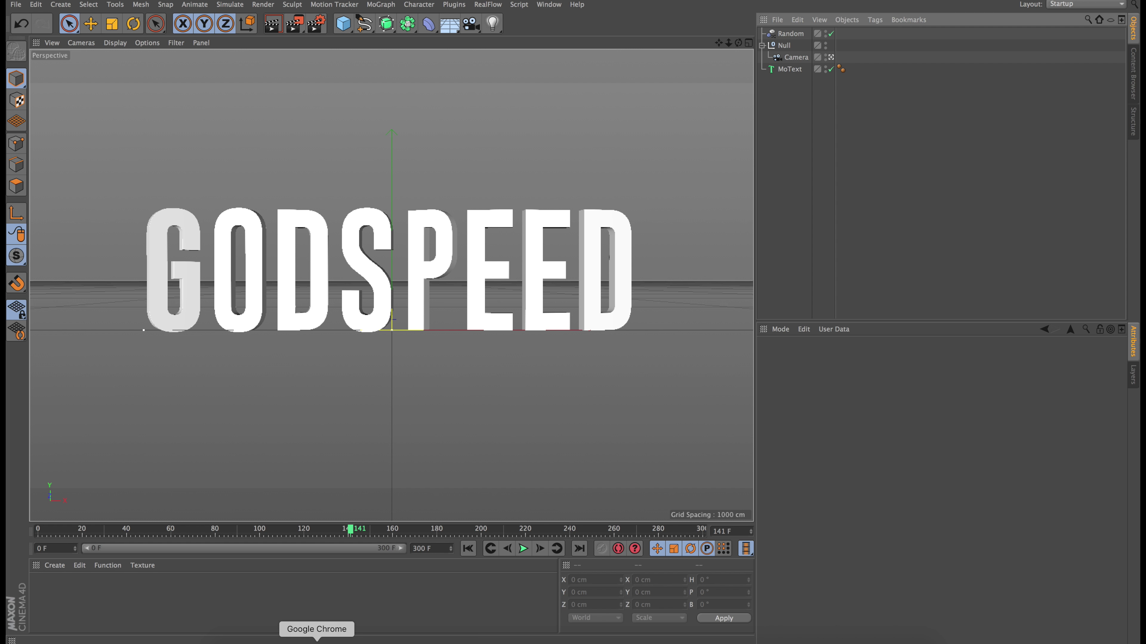
Search Google Images for 'studio hdri' in a new Chrome tab.
left_click(316, 641)
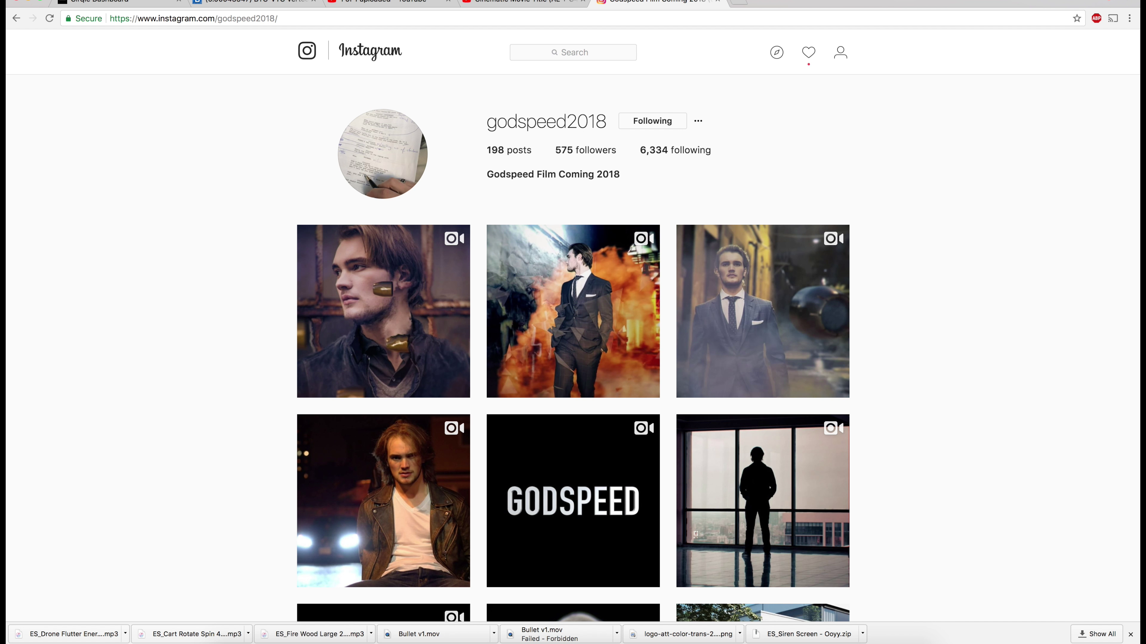
left_click(737, 4)
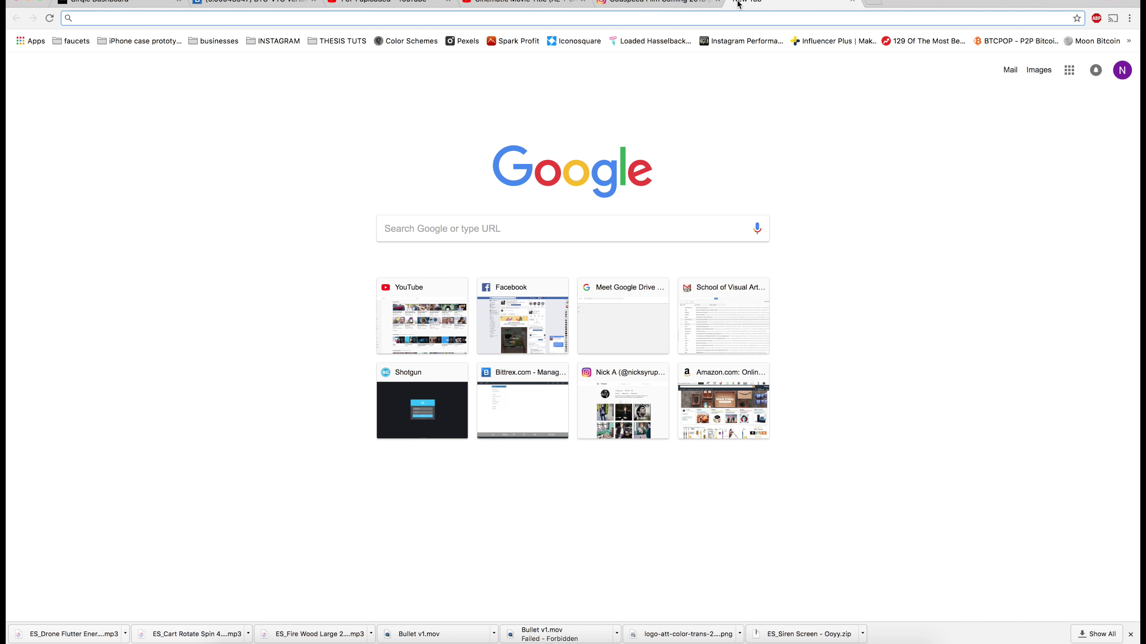
type("studio ")
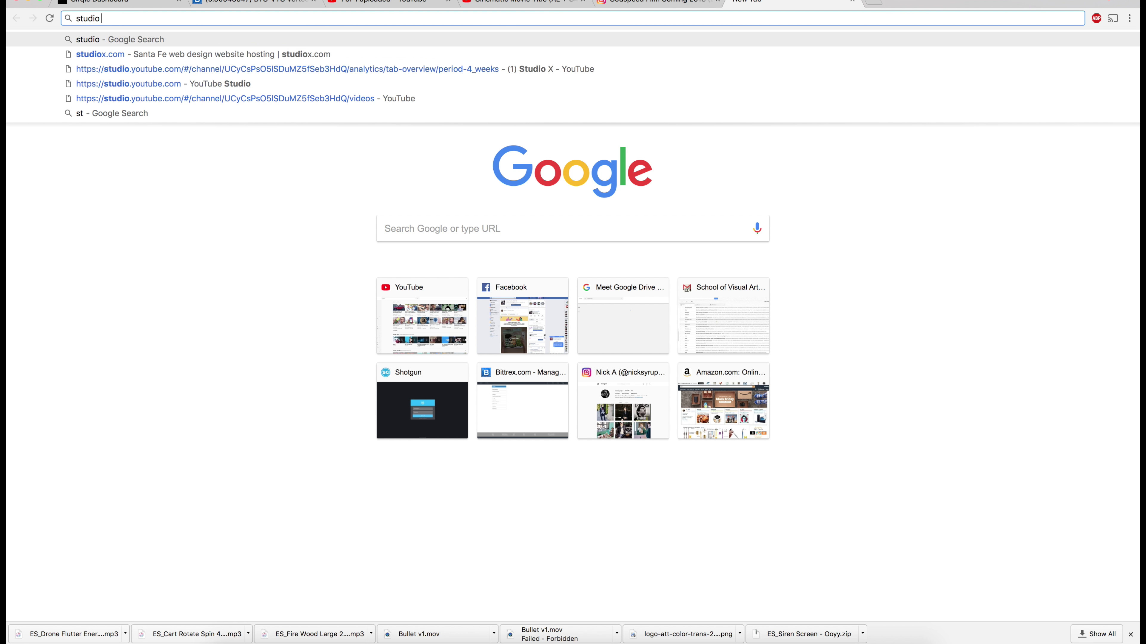
type("hdri")
key("Return")
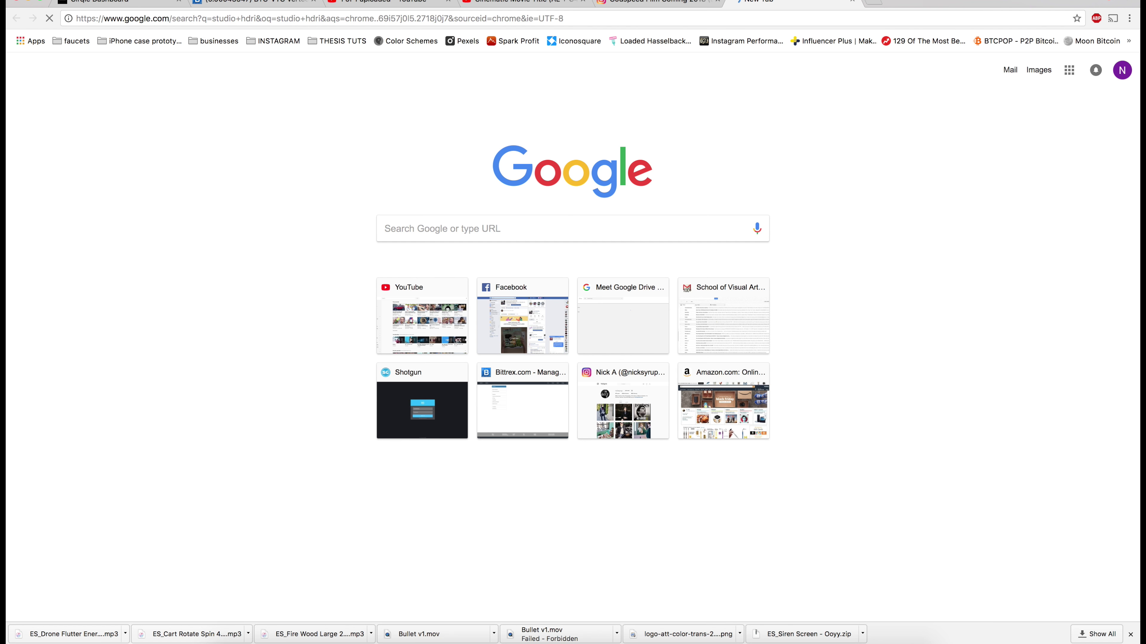
left_click(149, 88)
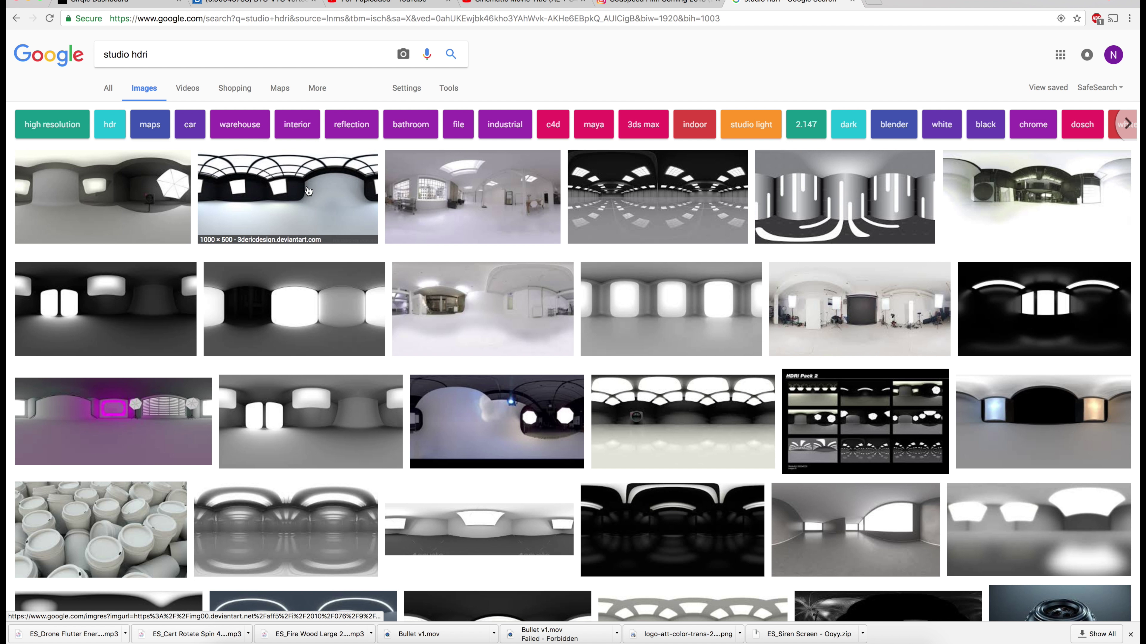
Save the warehouse-with-lights panorama to the Desktop as Warehouse-with-lights.jpg.
left_click(625, 186)
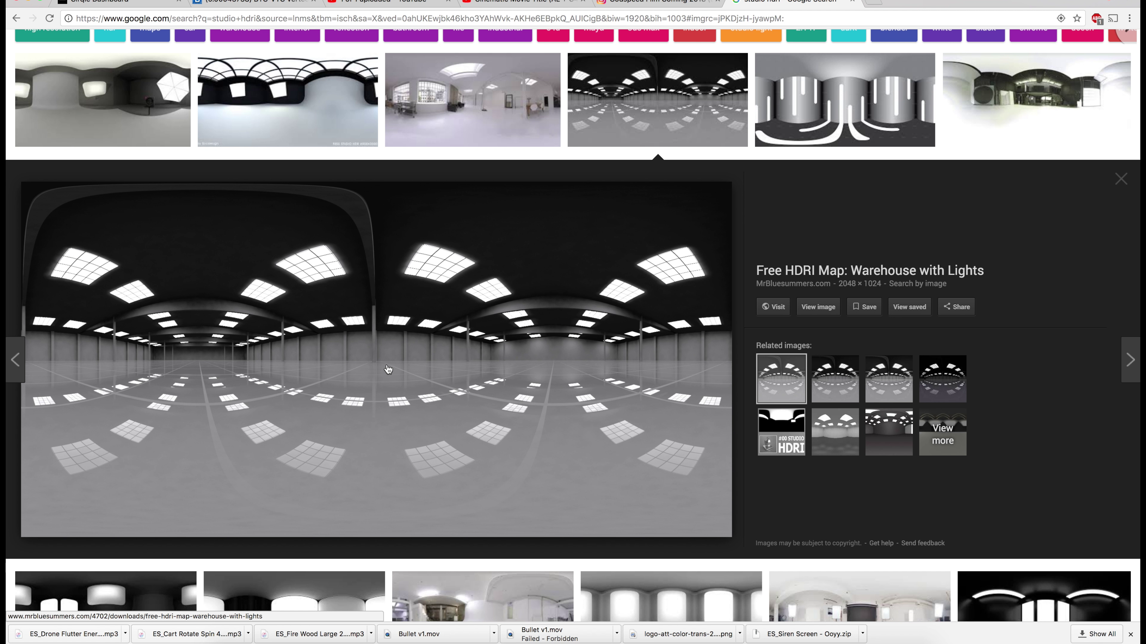
scroll(392, 375, "up", 1)
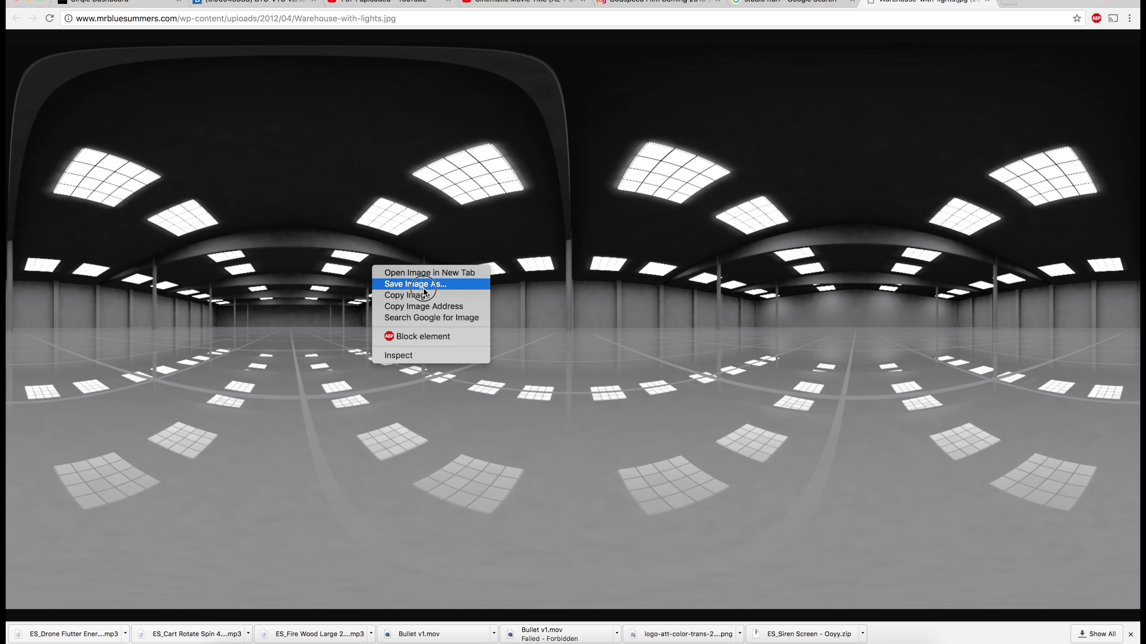
left_click(423, 285)
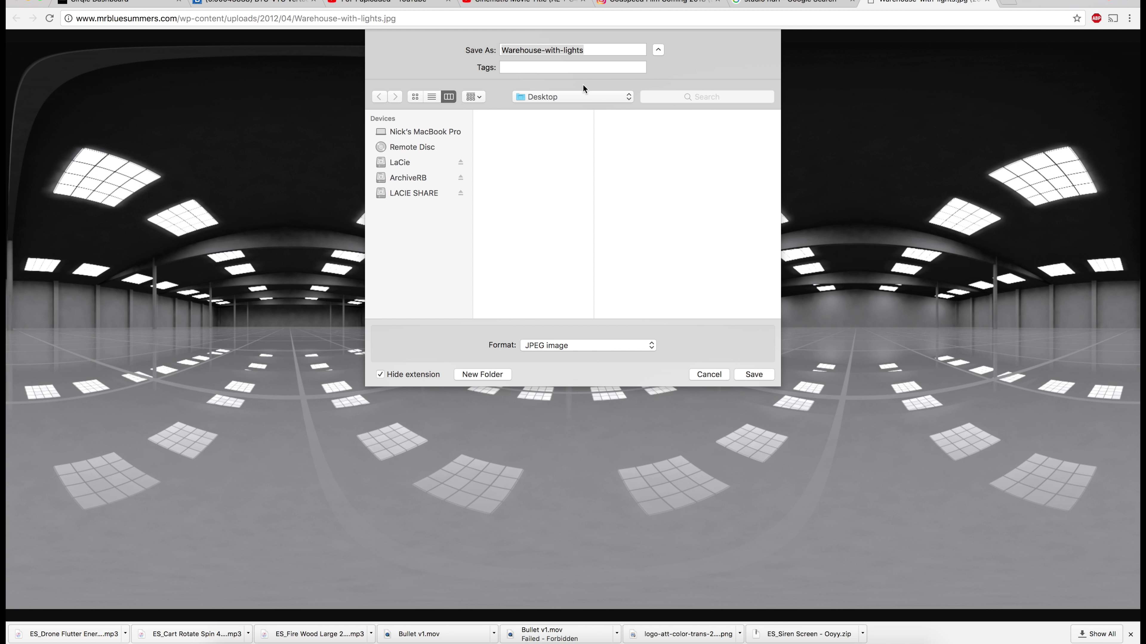
left_click(753, 374)
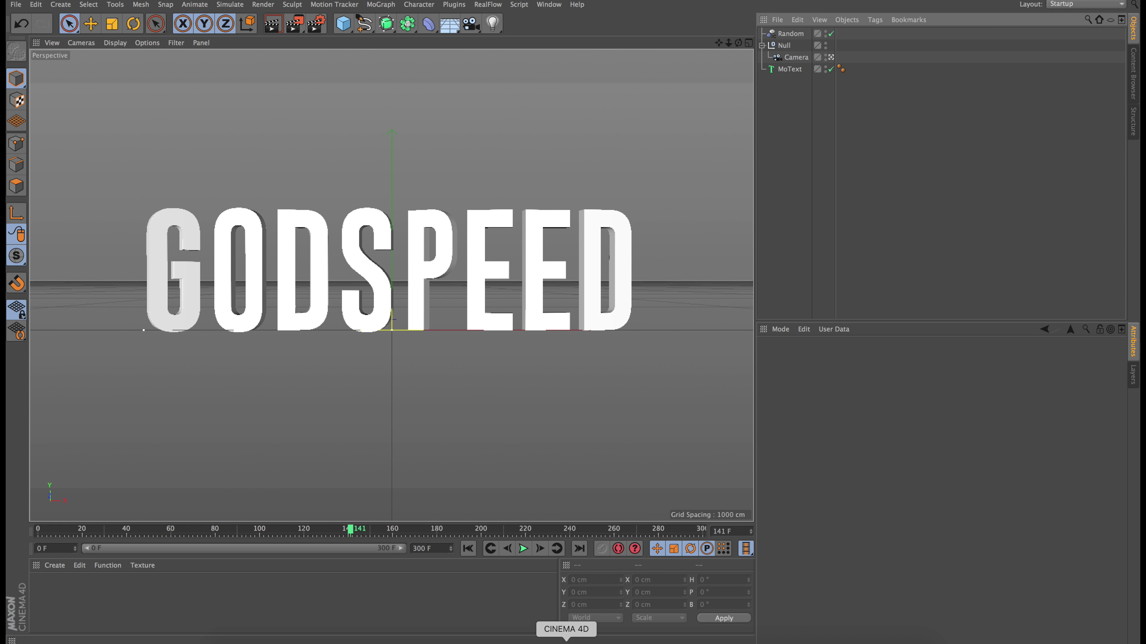
Create a new material with Color and Reflectance off and Luminance on.
double_click(79, 592)
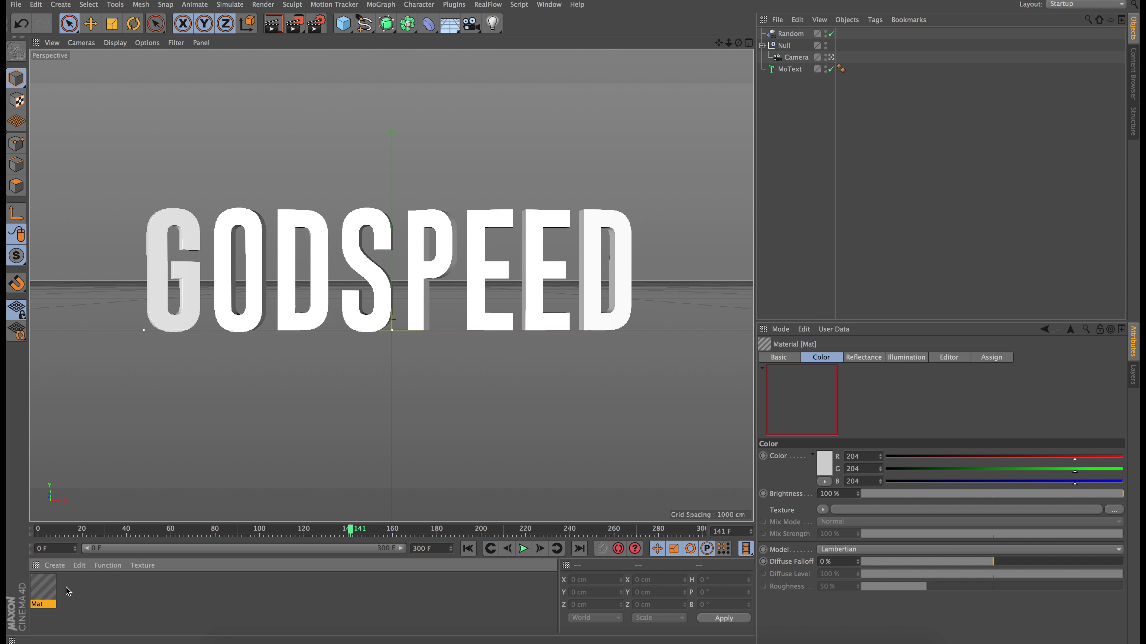
double_click(43, 587)
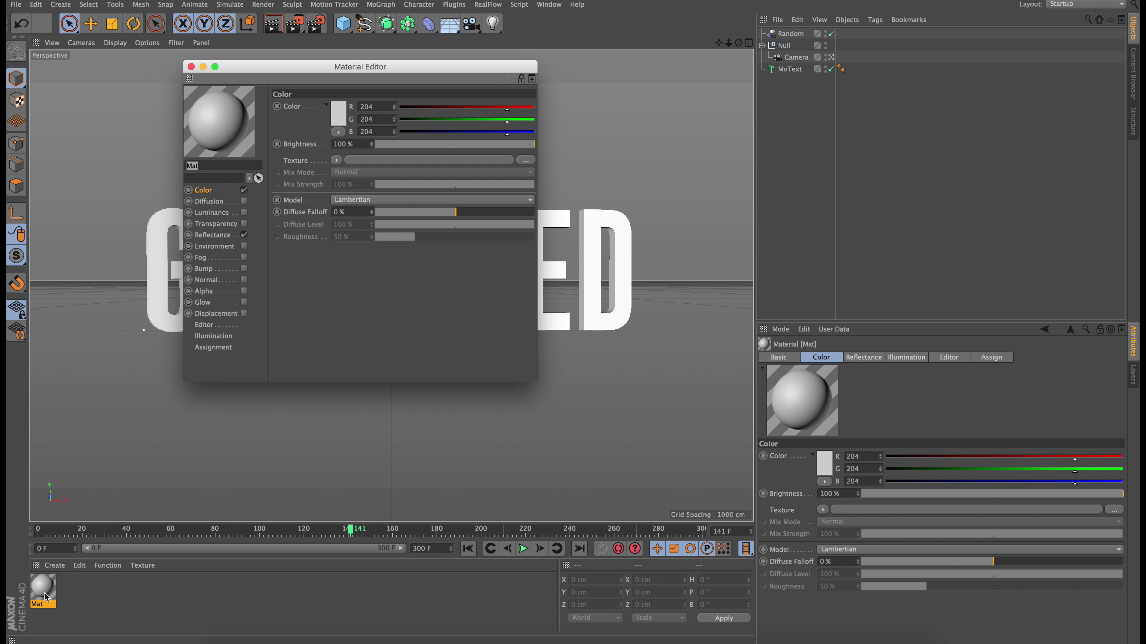
left_click(244, 190)
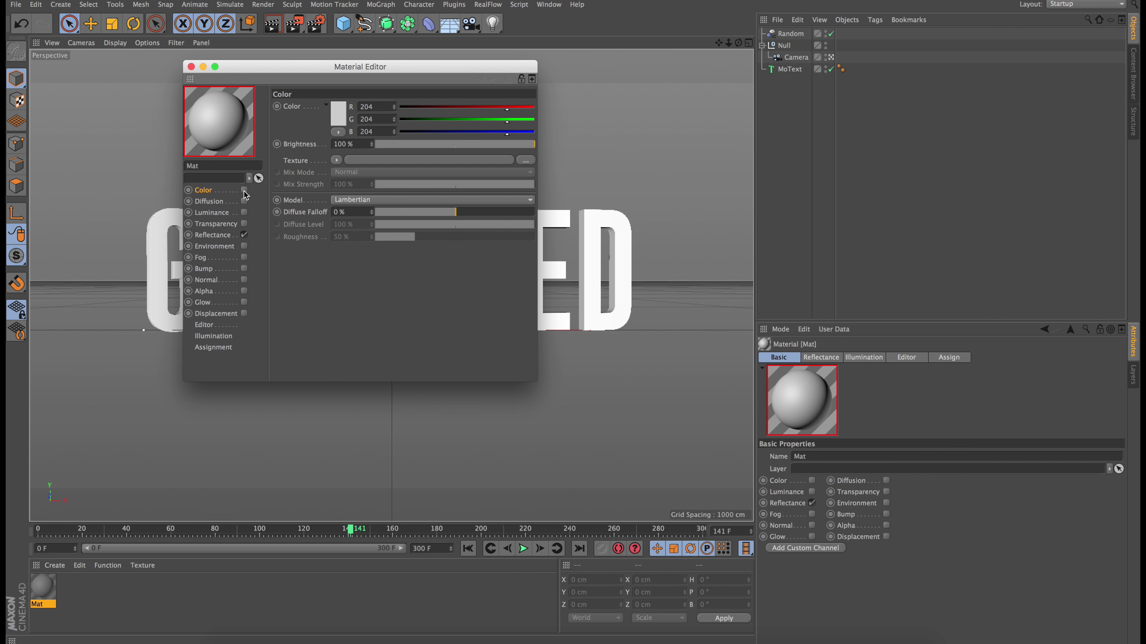
left_click(244, 235)
left_click(210, 213)
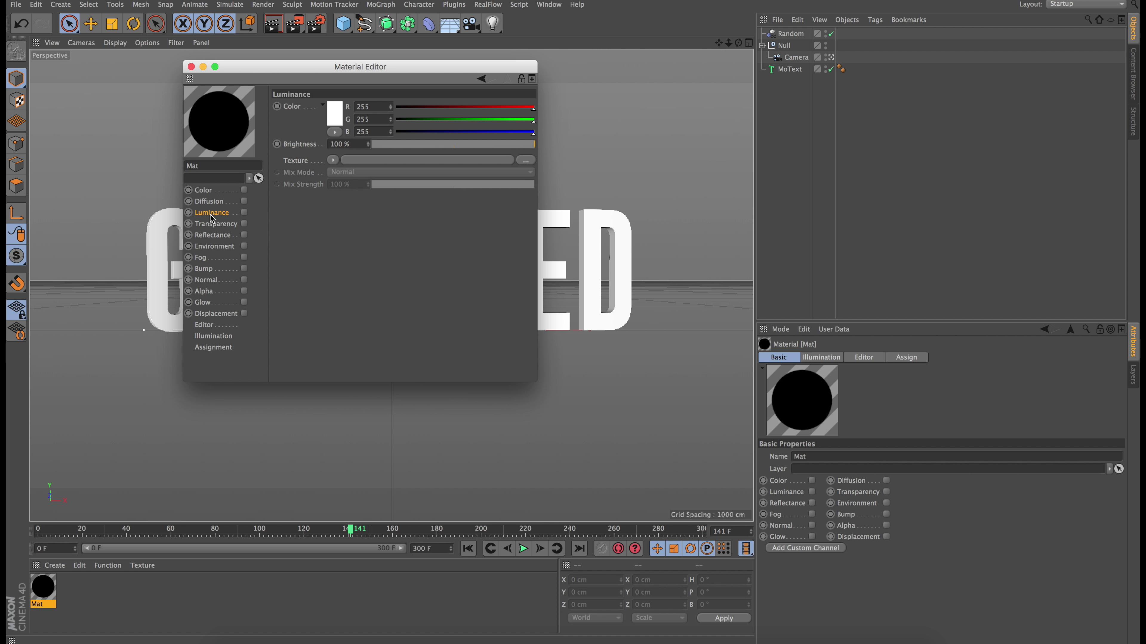
left_click(244, 213)
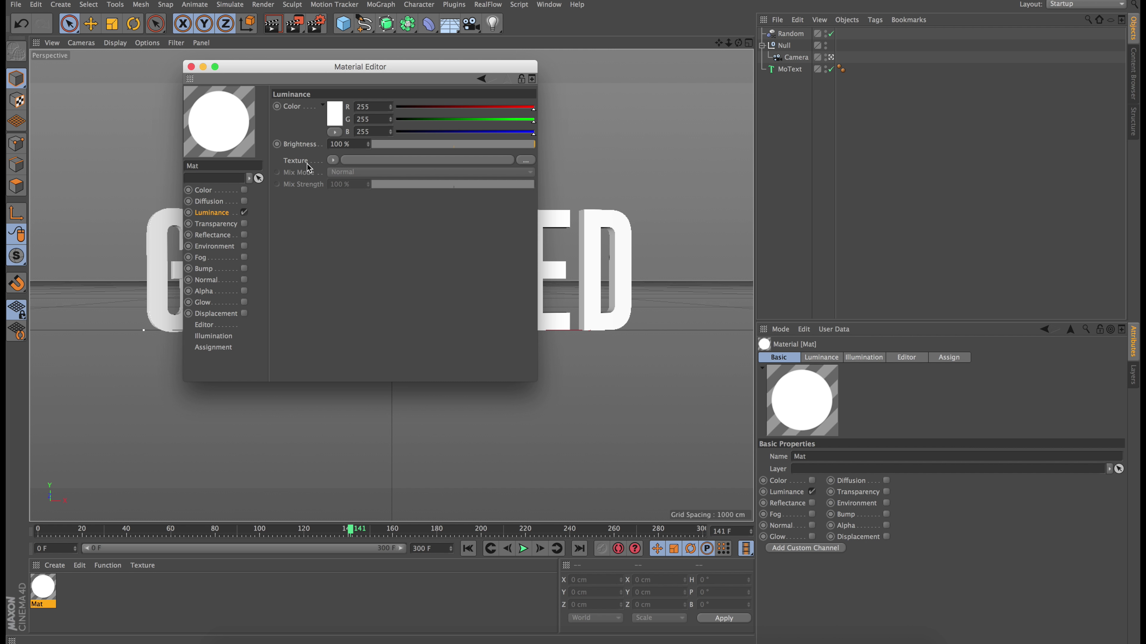
Load Desktop/Warehouse-with-lights.jpg as the luminance texture, copying it into the project.
left_click(525, 161)
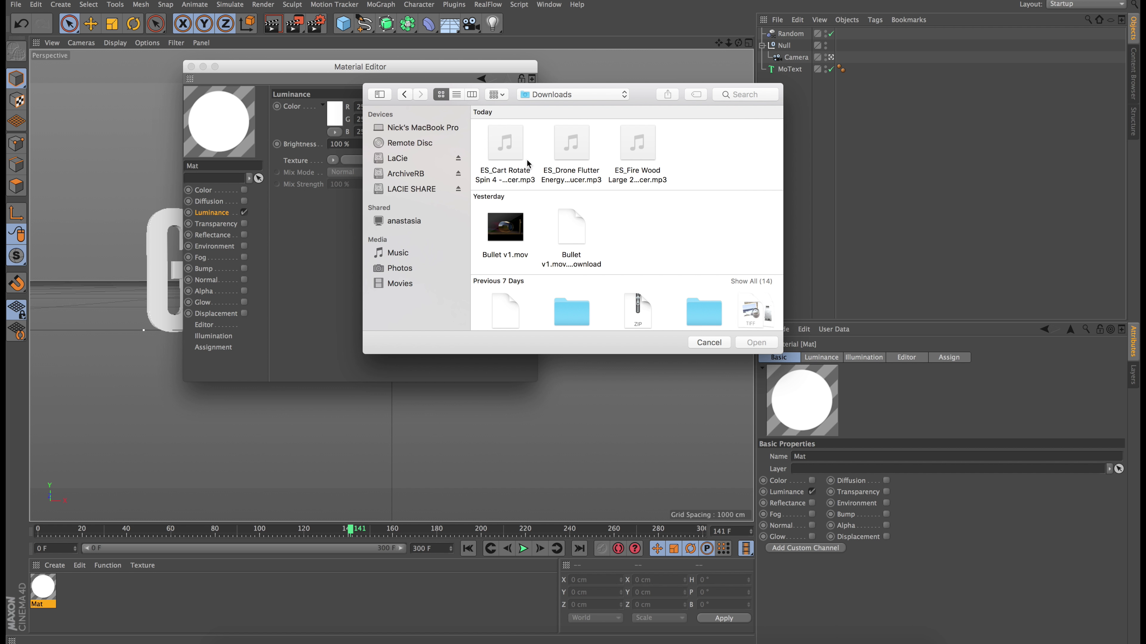
left_click(551, 100)
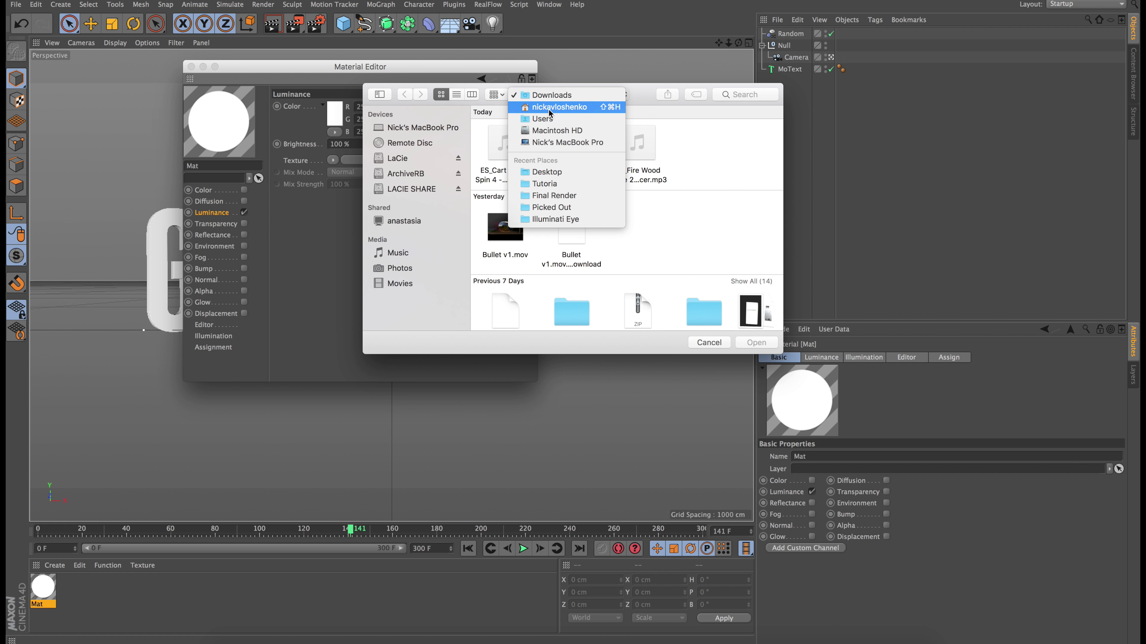
left_click(552, 107)
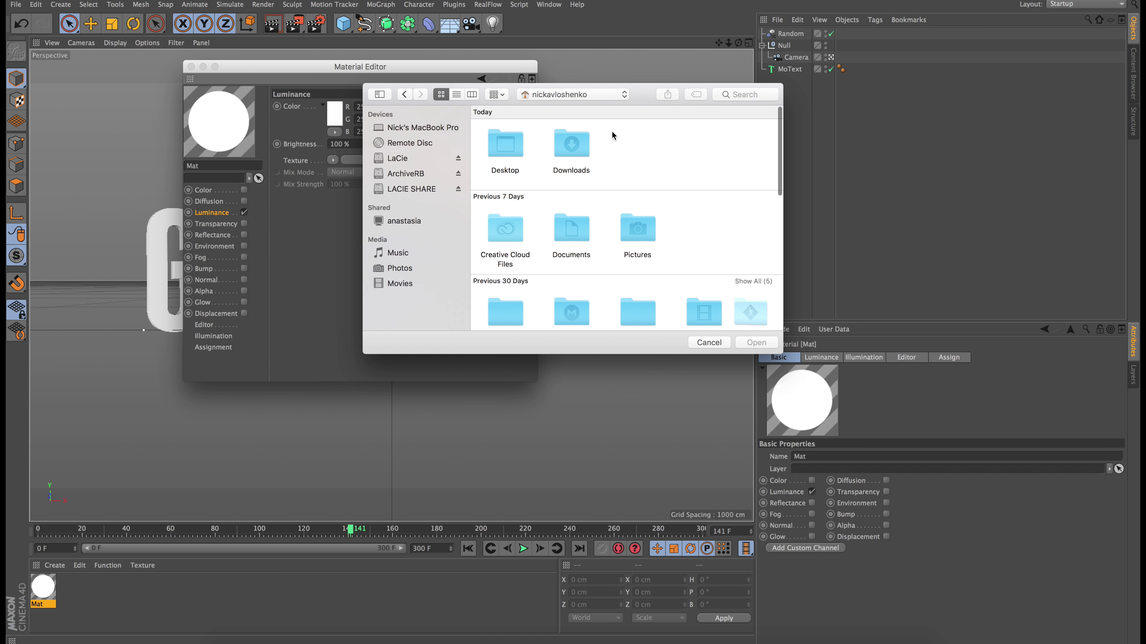
double_click(506, 142)
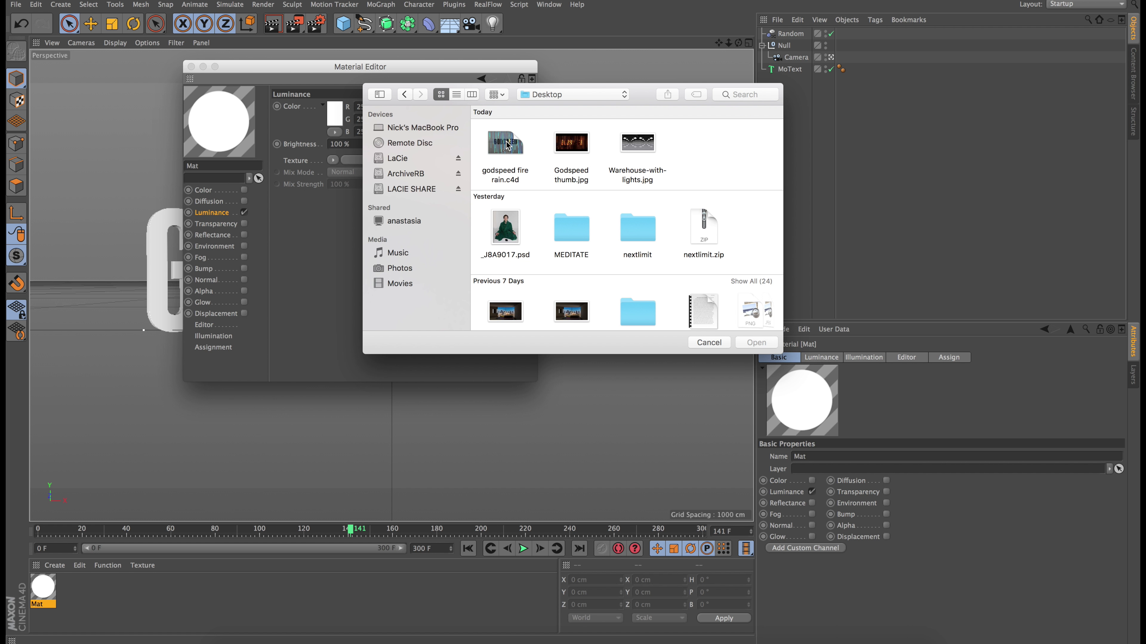
left_click(631, 144)
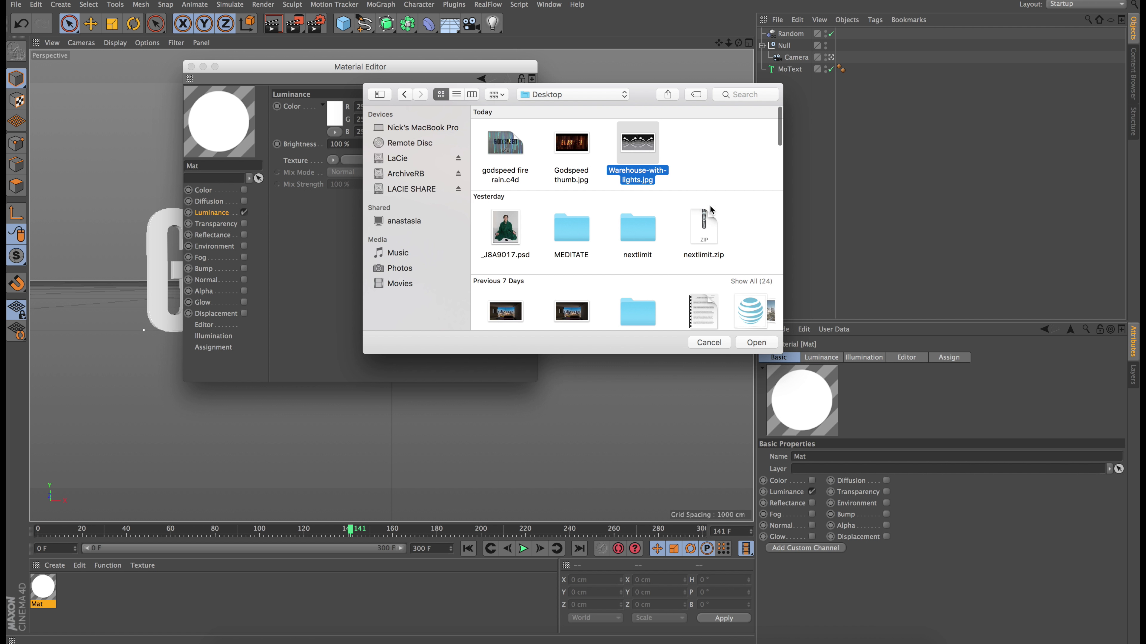
left_click(757, 342)
left_click(671, 202)
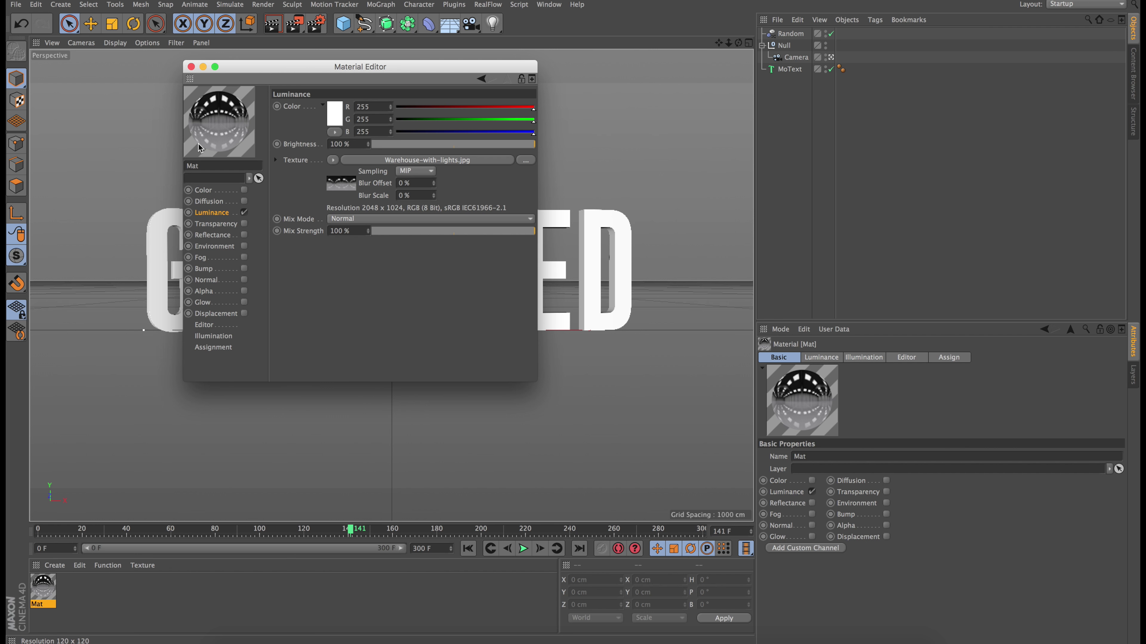
left_click(191, 66)
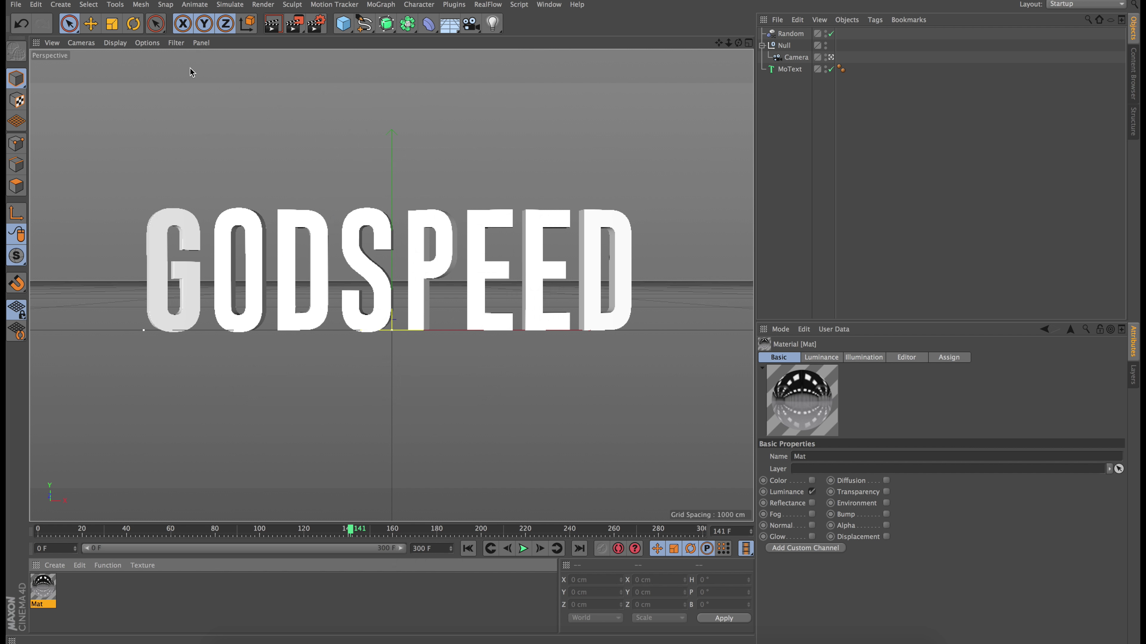
Add a Sky object, apply the Mat material to it, and render a preview.
left_click(450, 29)
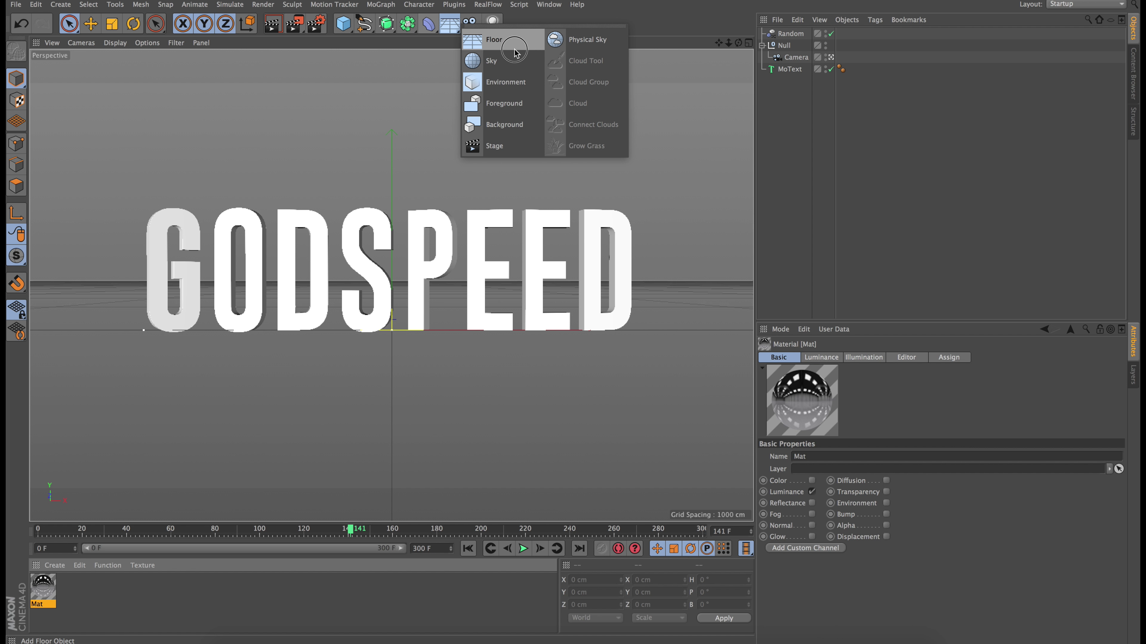
left_click(489, 62)
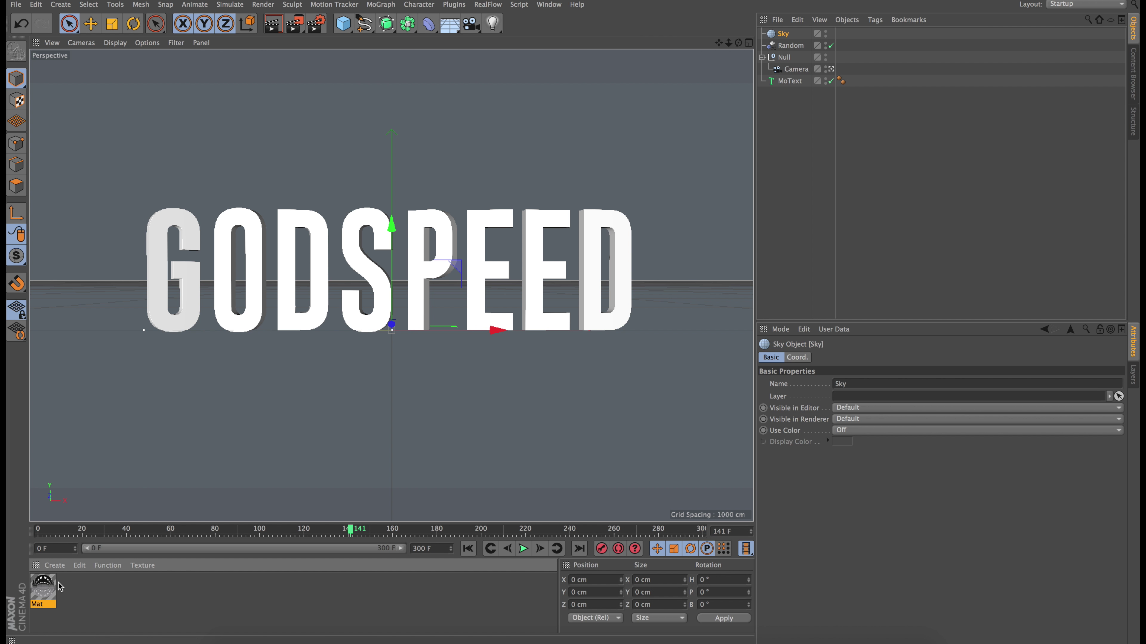
left_click_drag(43, 589, 787, 37)
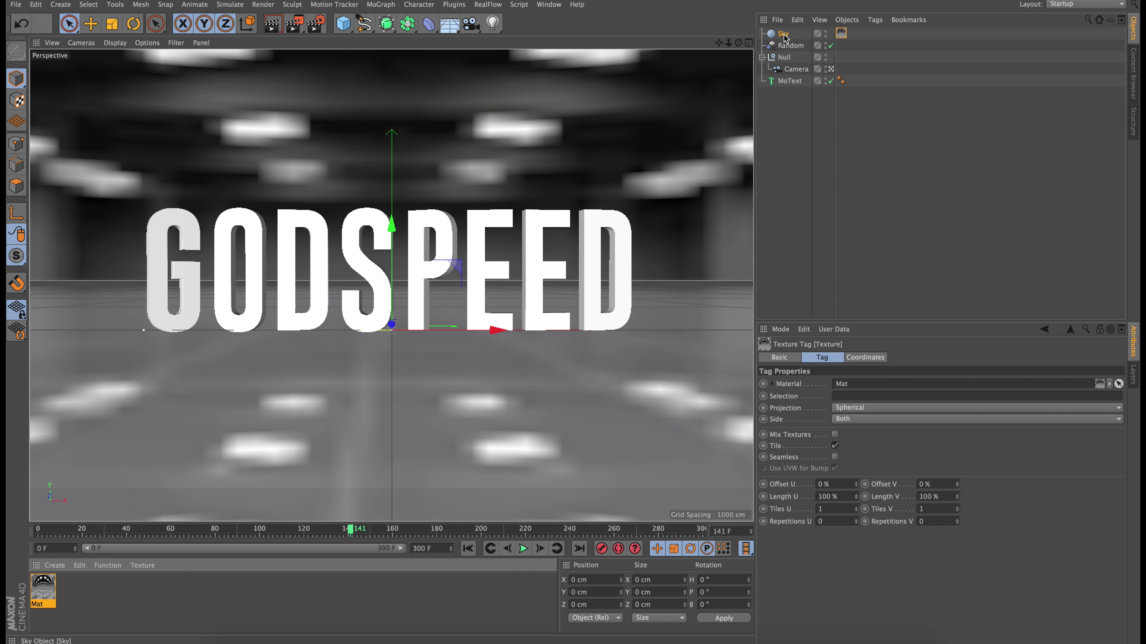
left_click(272, 24)
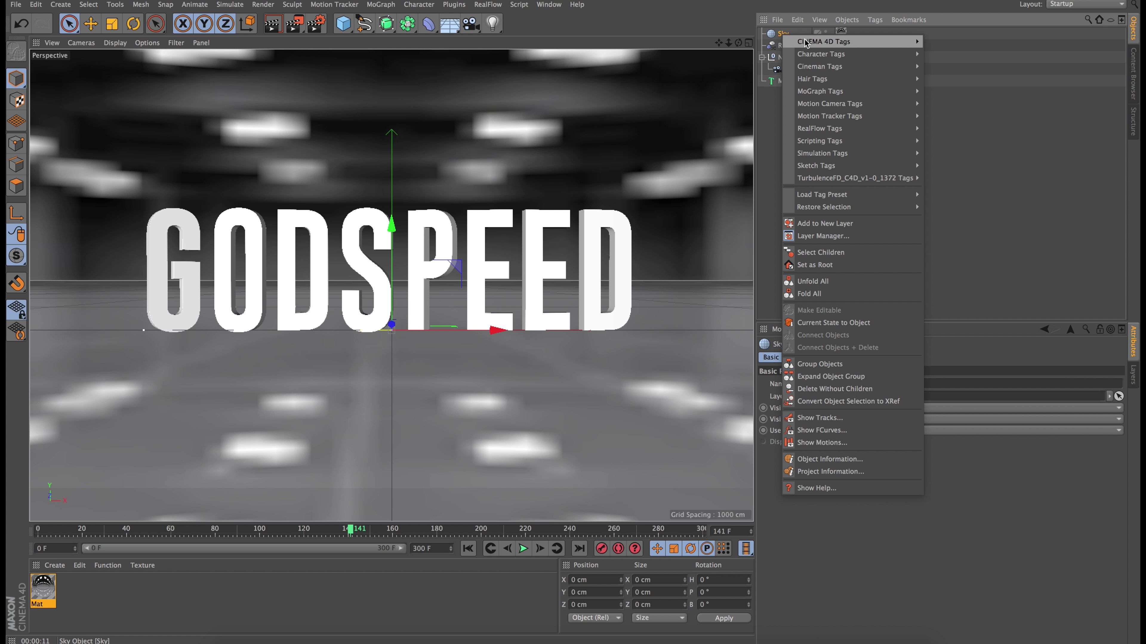
Give the Sky a Compositing tag with Seen by Camera off and re-render.
mouse_move(809, 43)
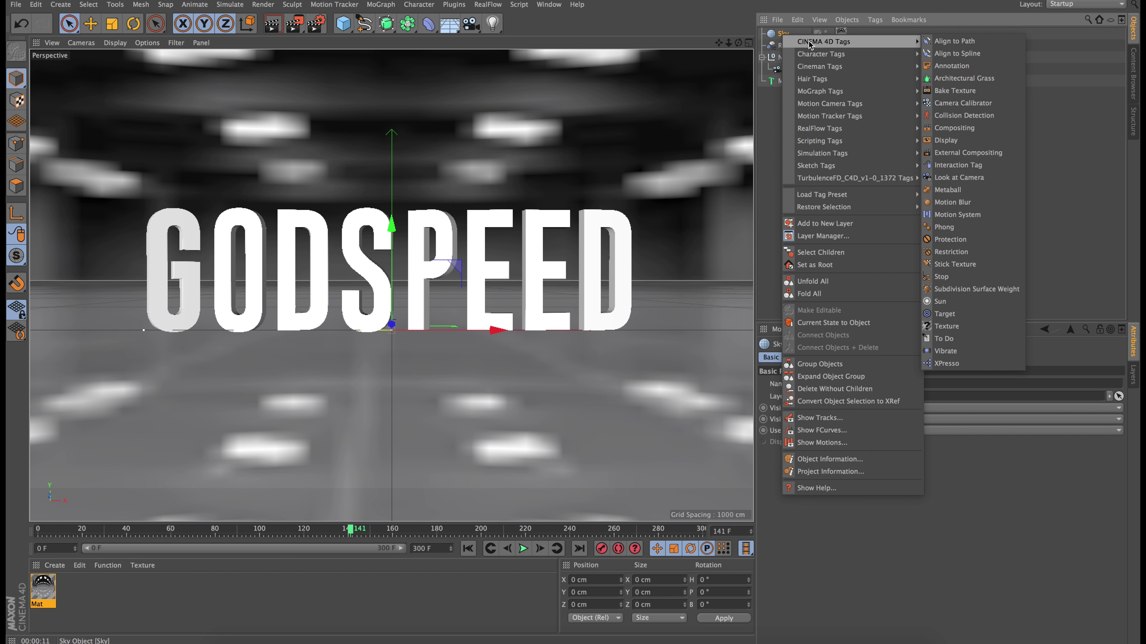
left_click(958, 130)
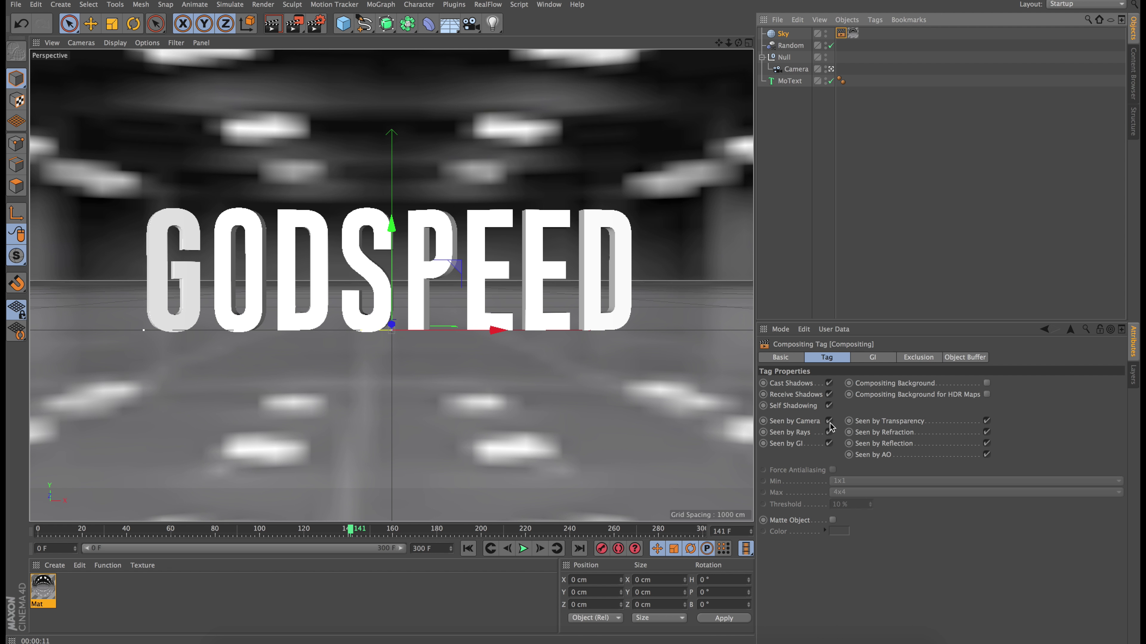
left_click(829, 421)
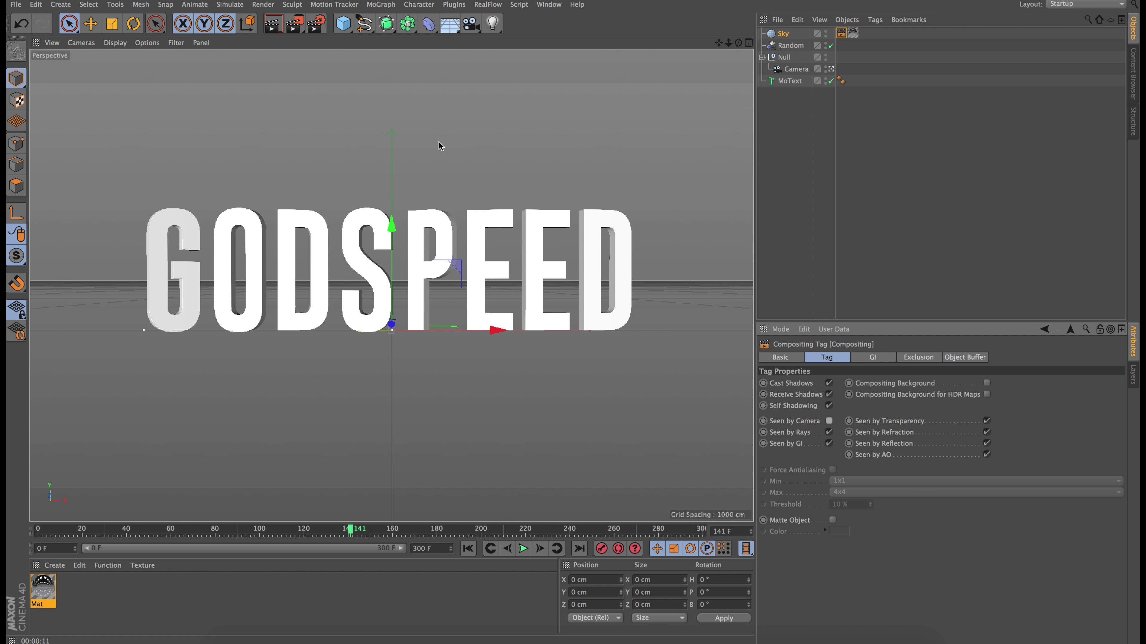
left_click(273, 24)
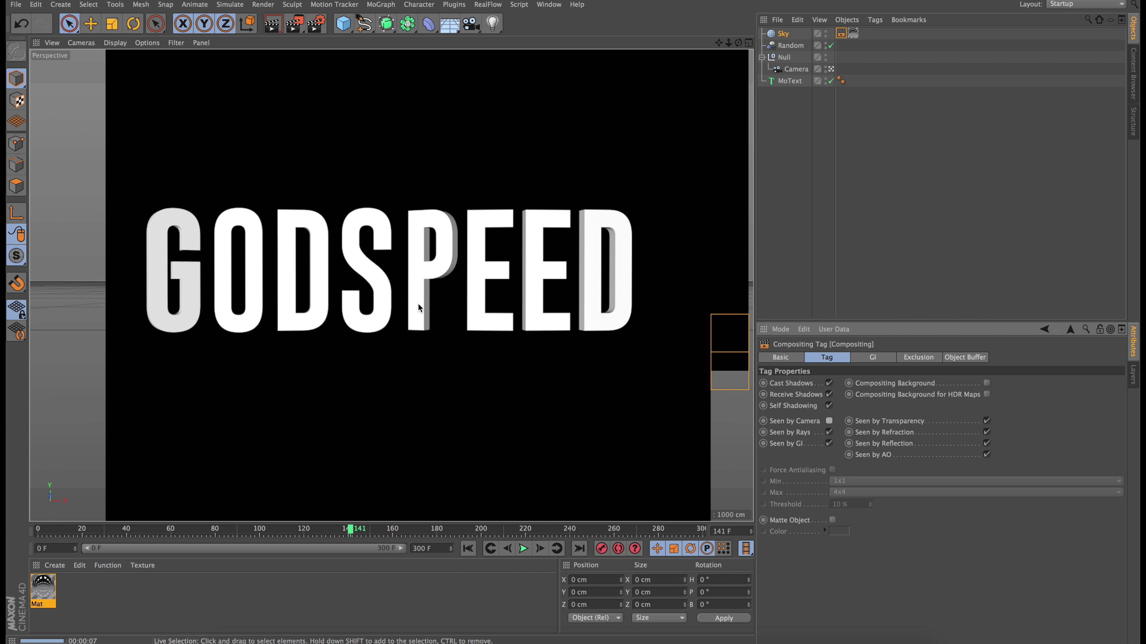
left_click(789, 214)
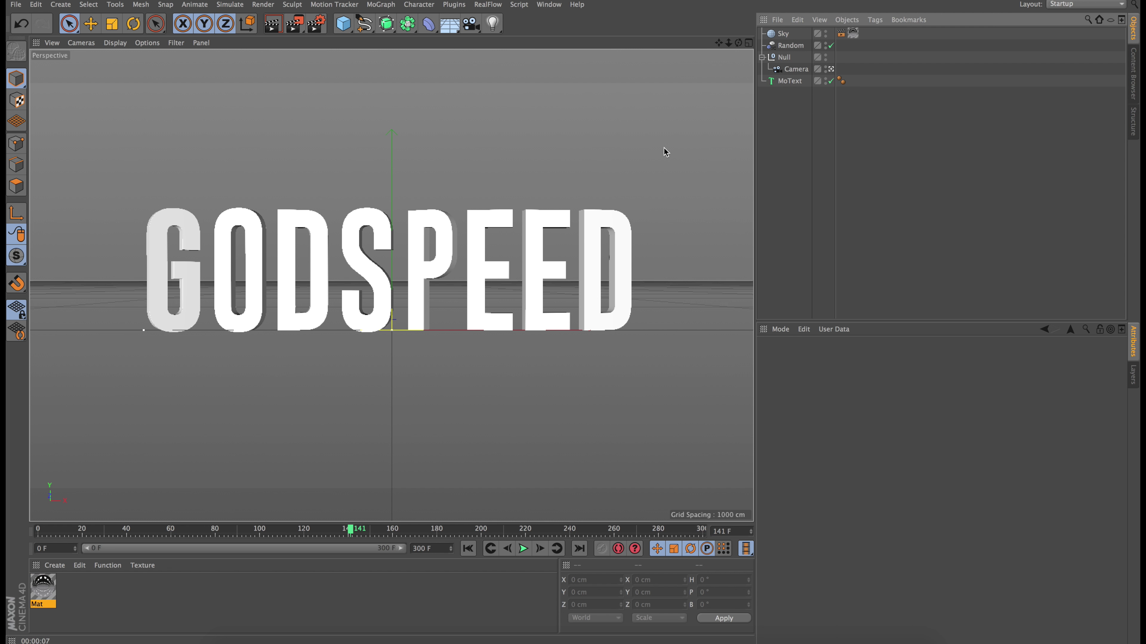
left_click(546, 6)
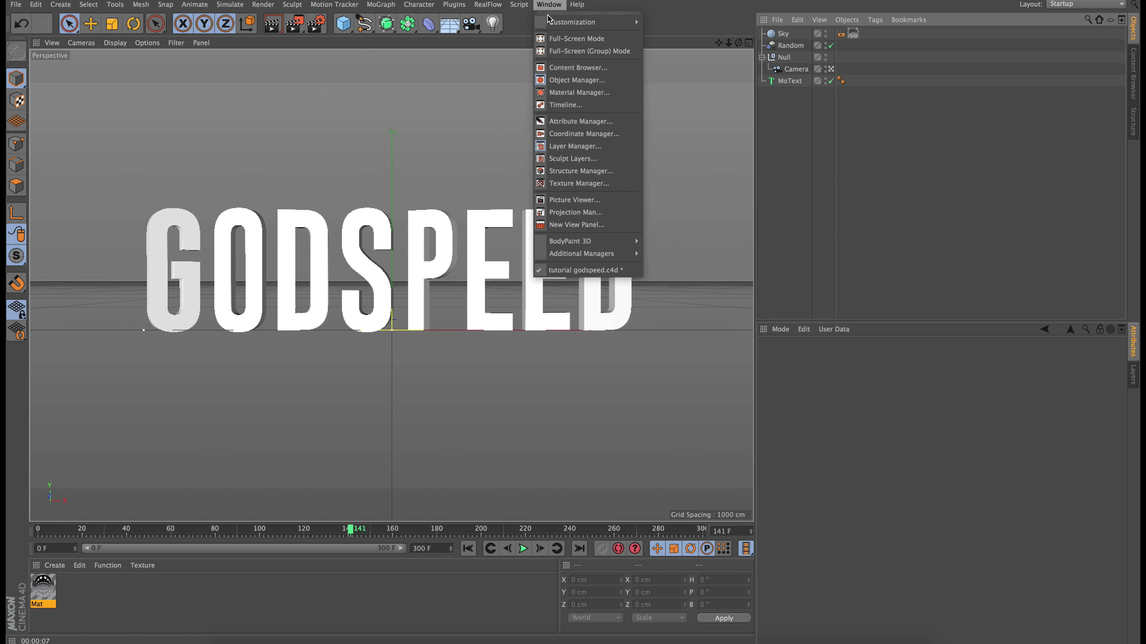
Add the Metal Gold and Synthetic Carbon Fiber preset materials from the Content Browser.
left_click(563, 68)
left_click_drag(444, 1, 756, 69)
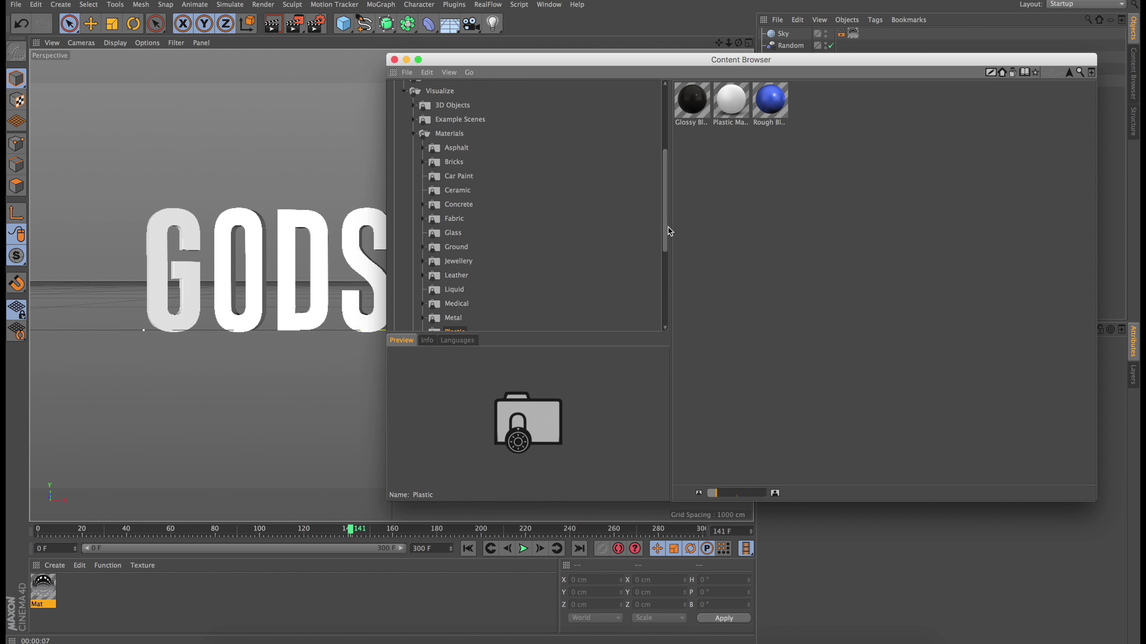
left_click_drag(669, 231, 665, 163)
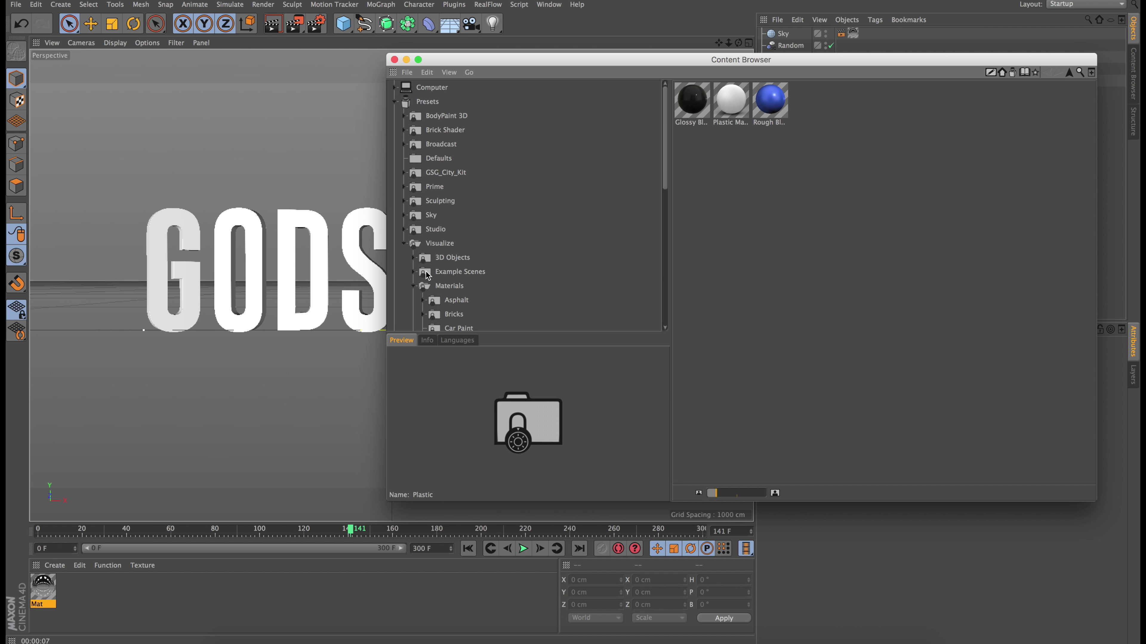
left_click_drag(664, 174, 657, 273)
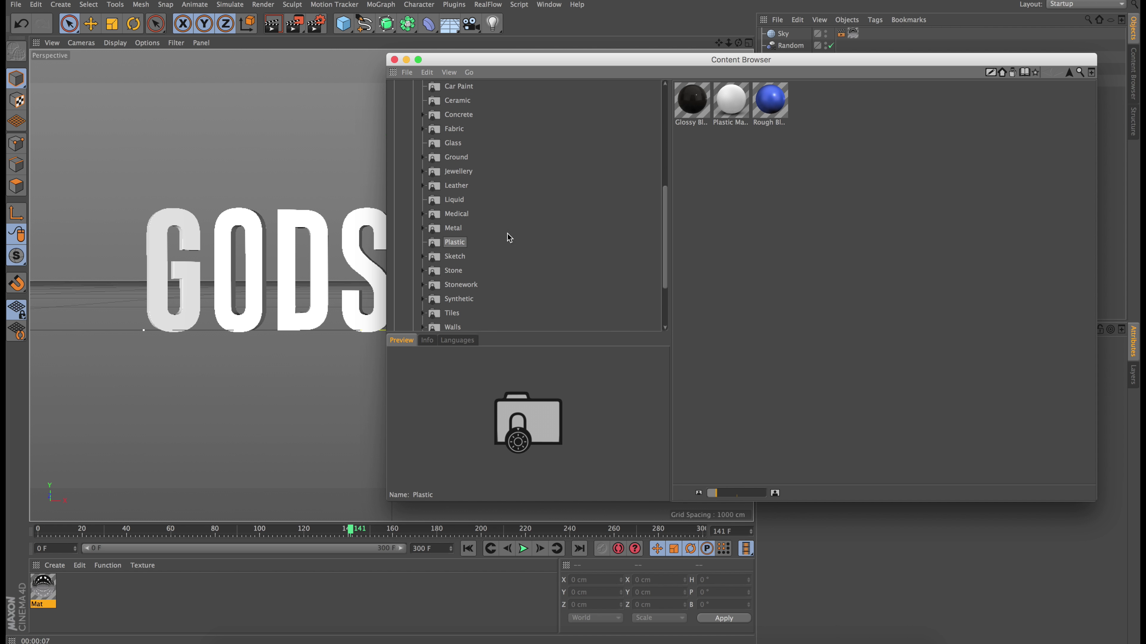
left_click(434, 231)
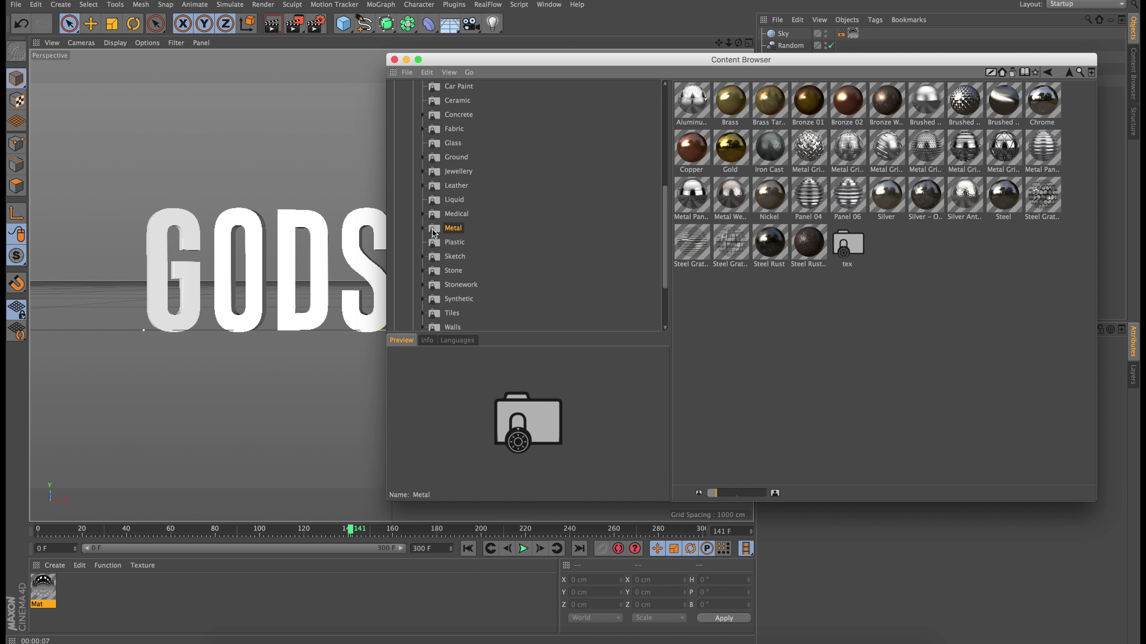
double_click(730, 149)
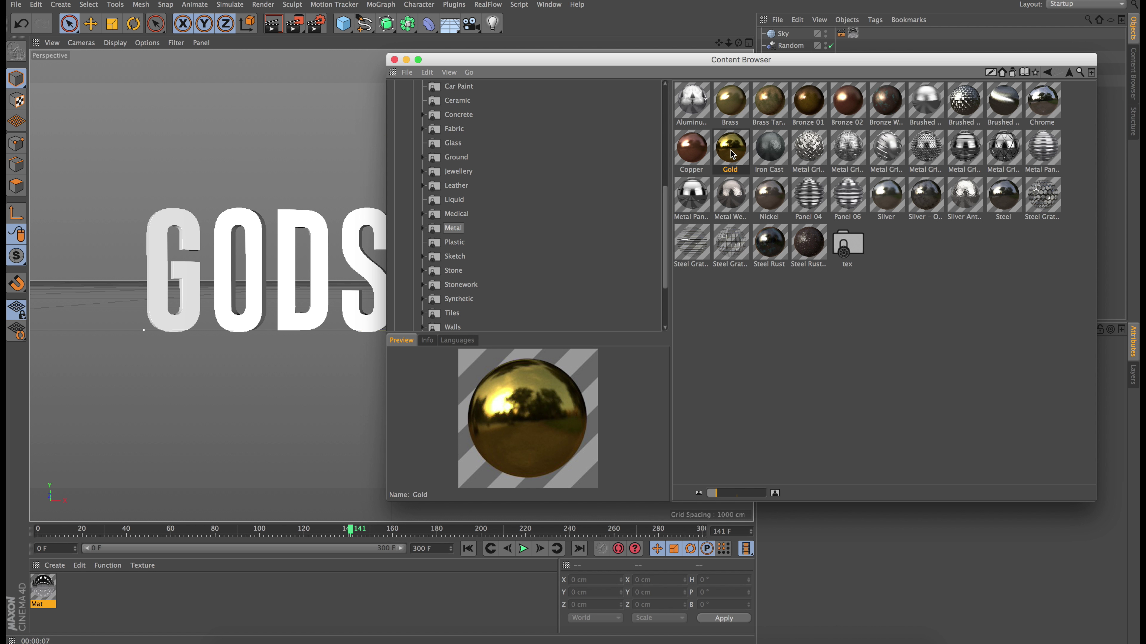
left_click(441, 301)
double_click(698, 110)
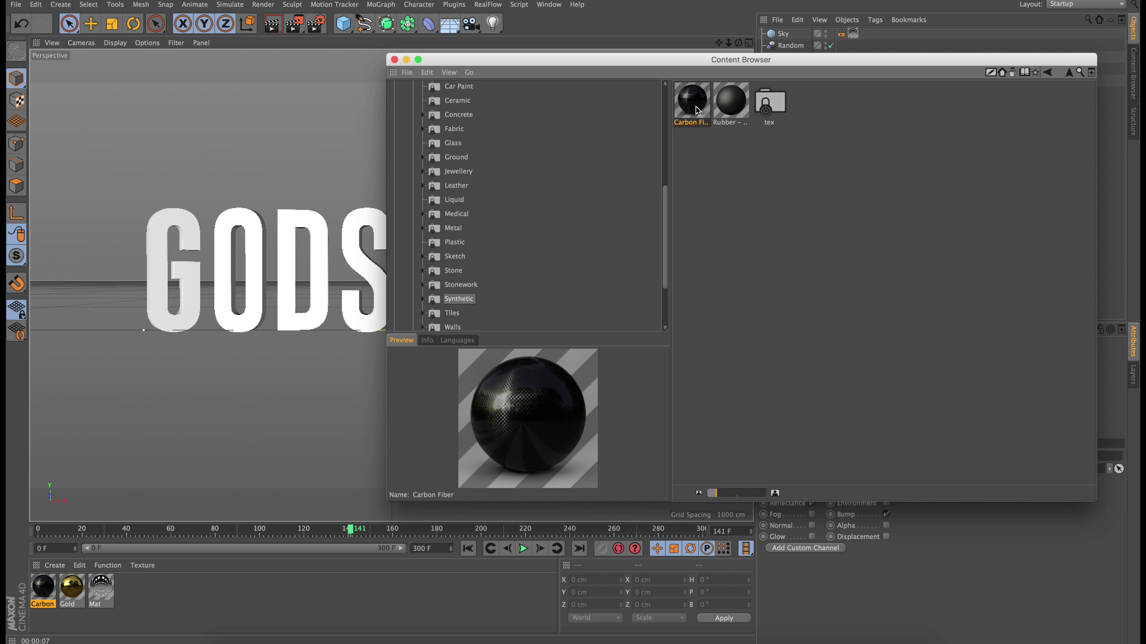
left_click(394, 60)
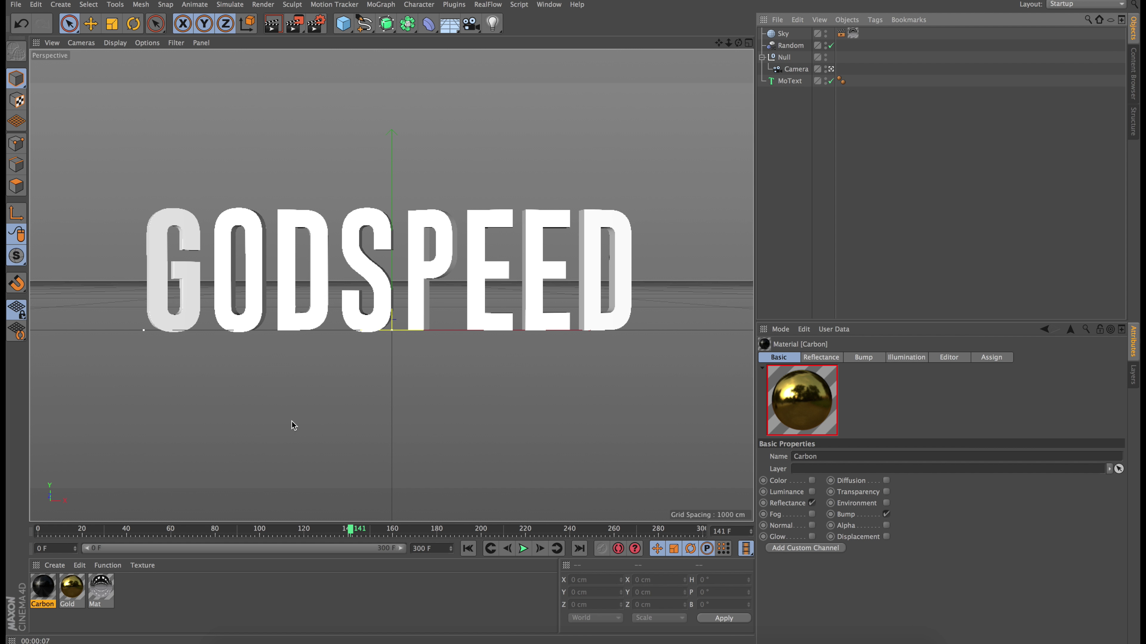
Apply the Carbon and Gold materials to the GODSPEED MoText.
left_click(73, 589)
left_click(43, 589)
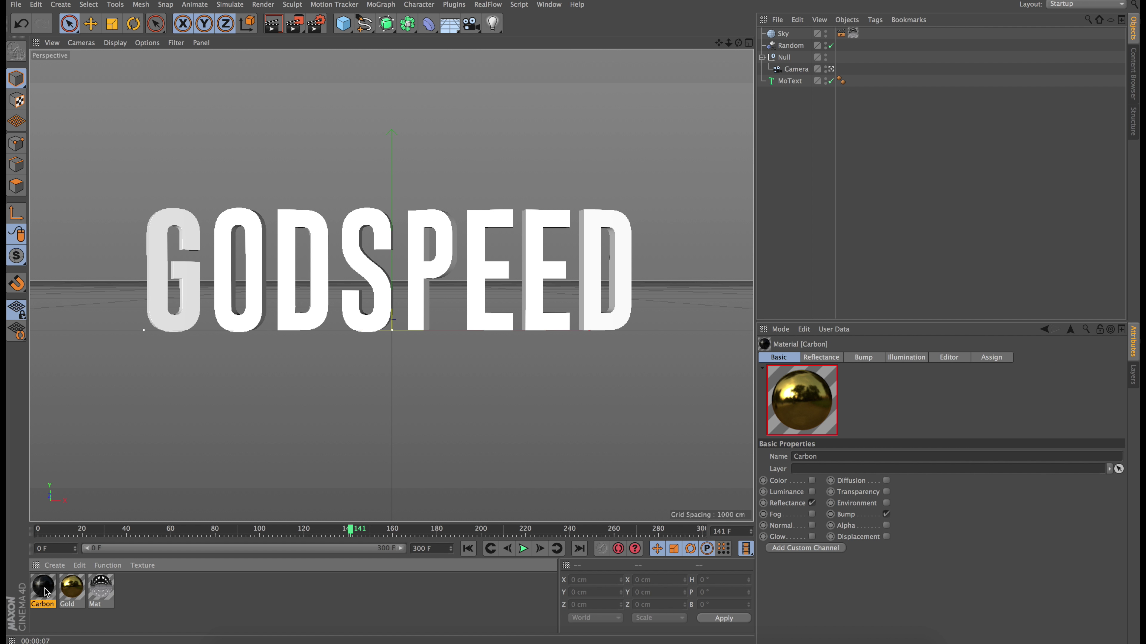
left_click_drag(45, 593, 384, 309)
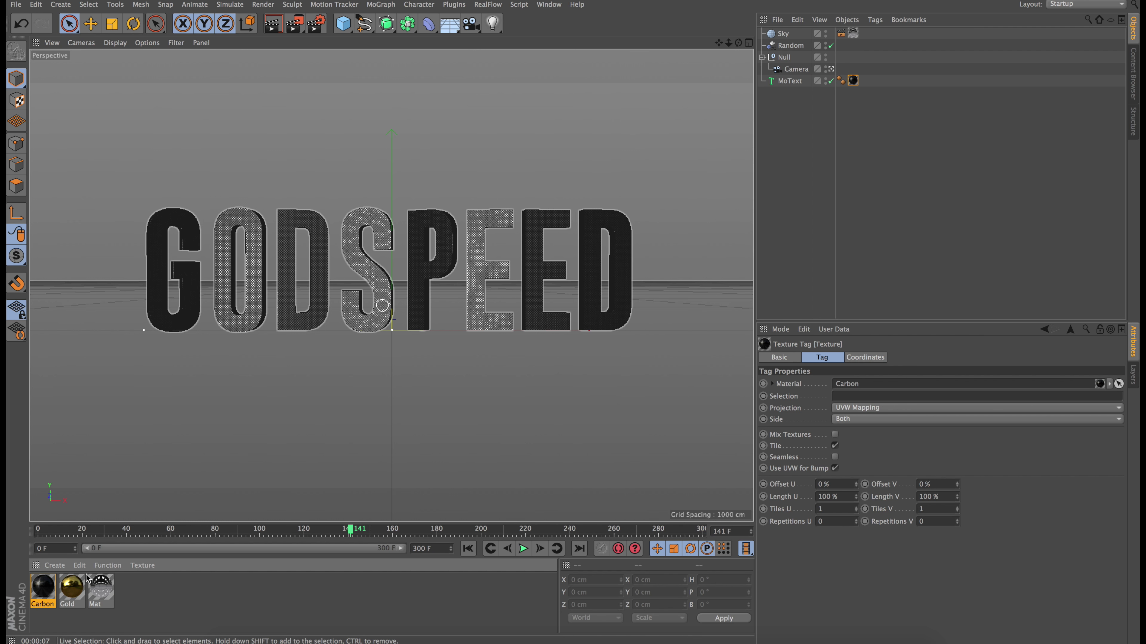
left_click_drag(73, 589, 293, 327)
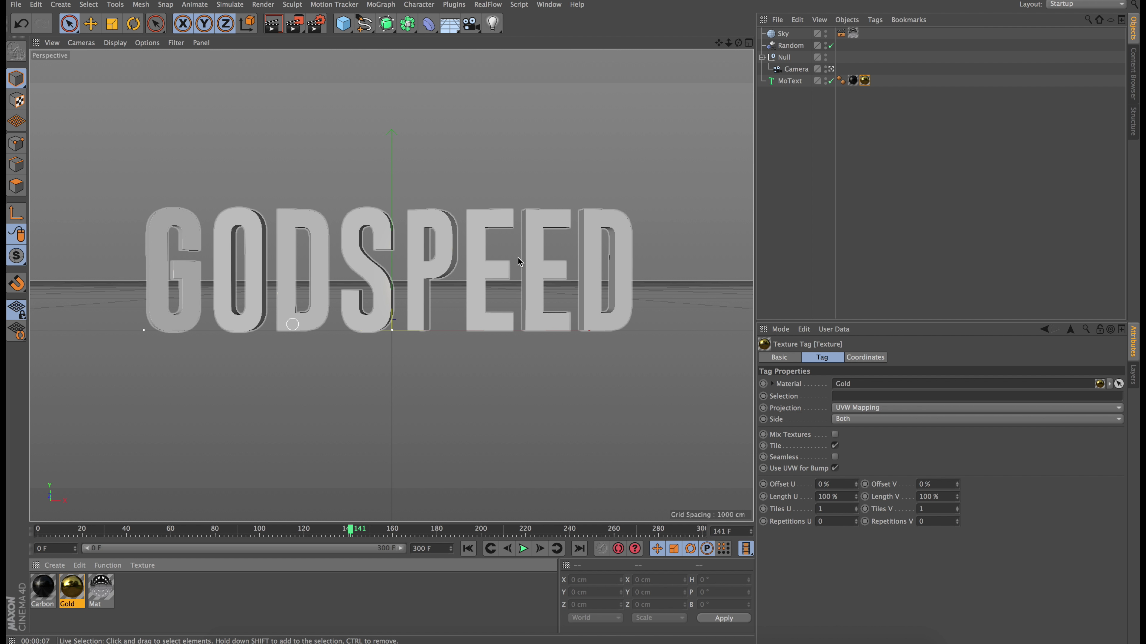
Restrict the Gold texture tag to selection C1 and scrub to see the gold E.
left_click(847, 397)
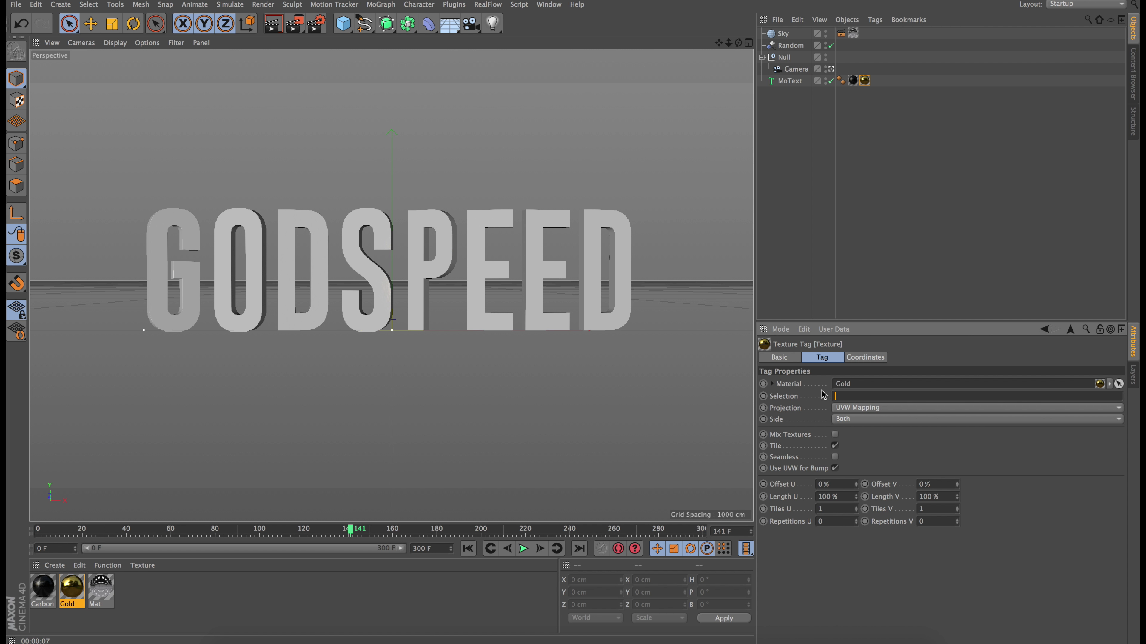
left_click(868, 82)
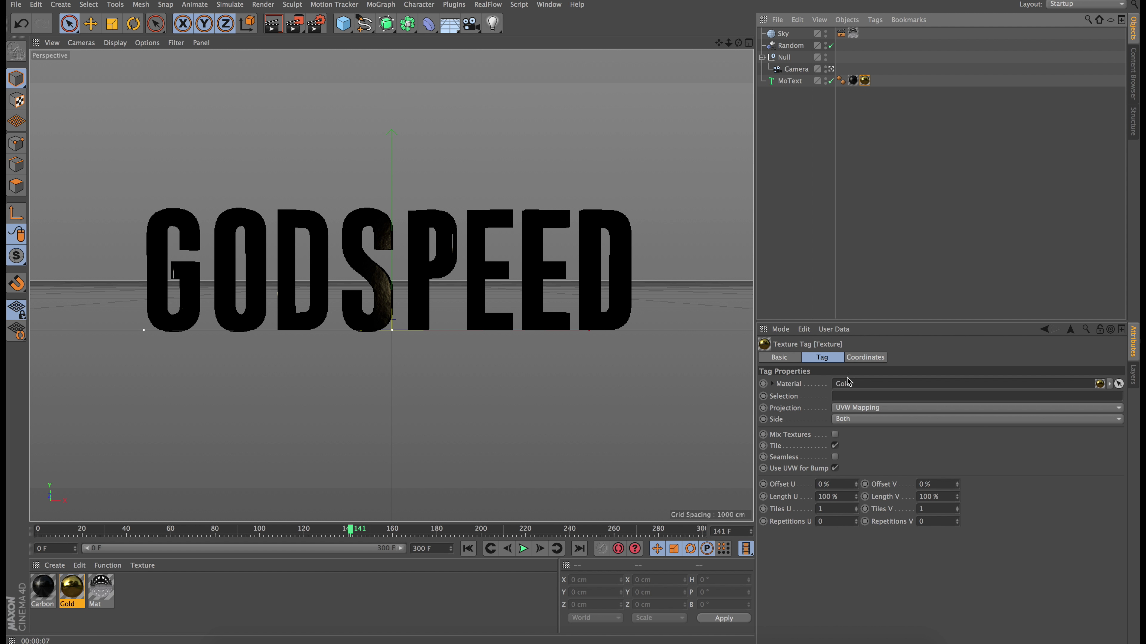
left_click(867, 396)
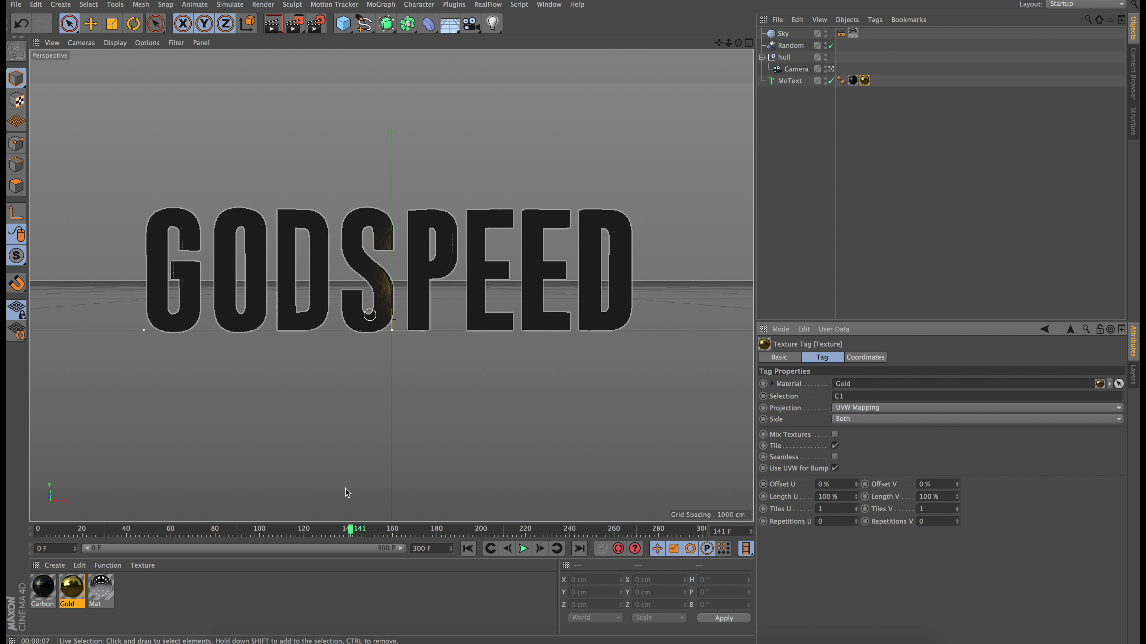
left_click_drag(289, 531, 326, 525)
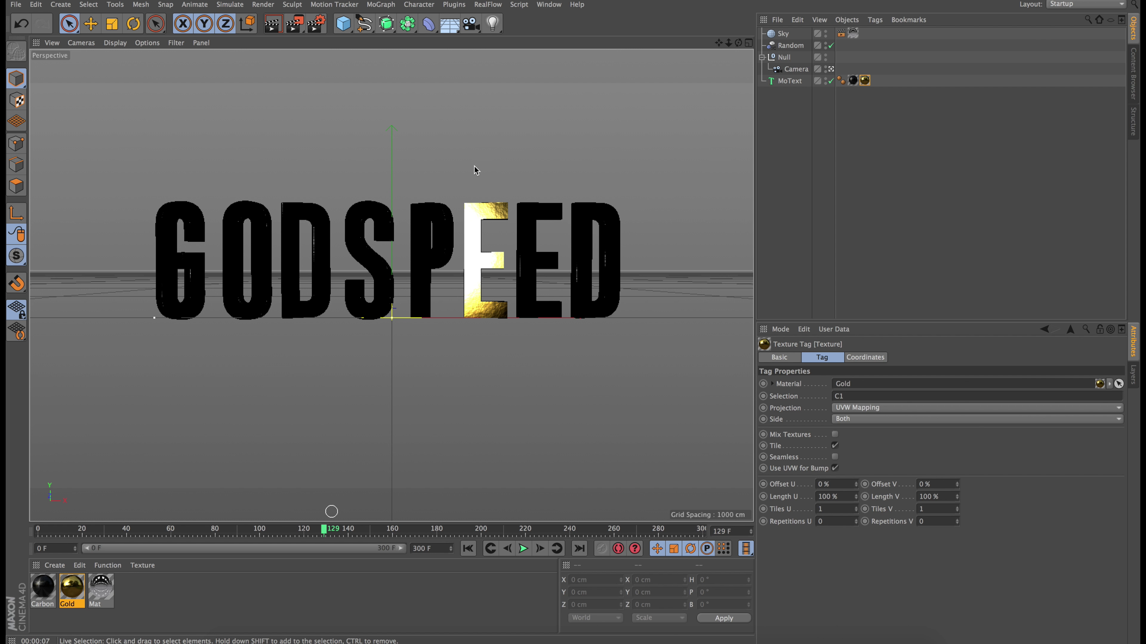
left_click(274, 28)
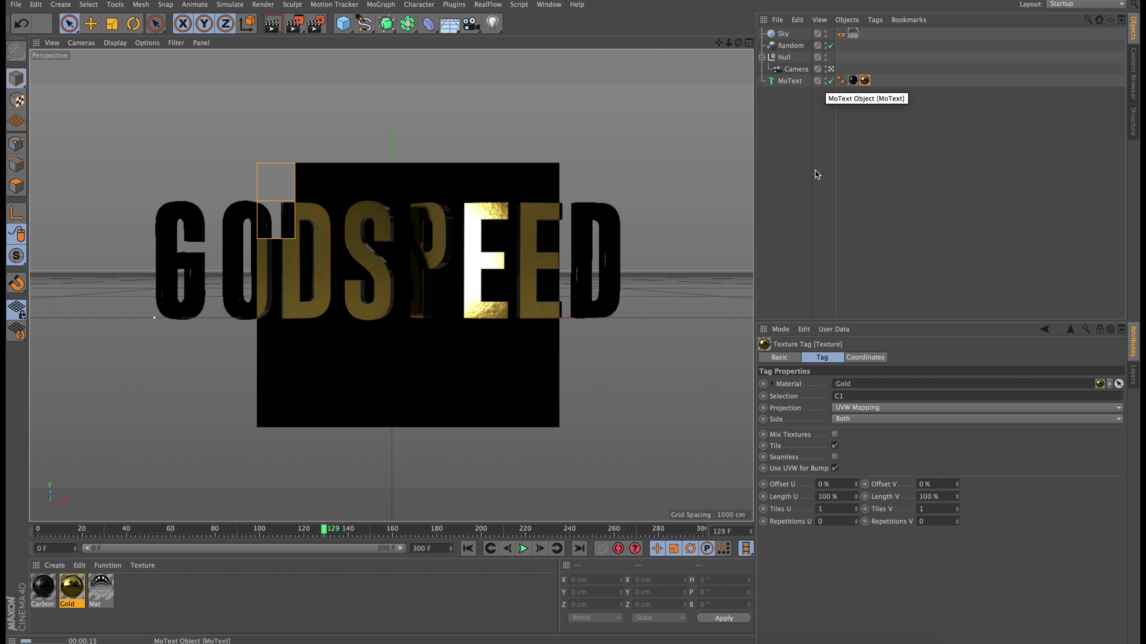
left_click(396, 474)
left_click_drag(351, 531, 257, 530)
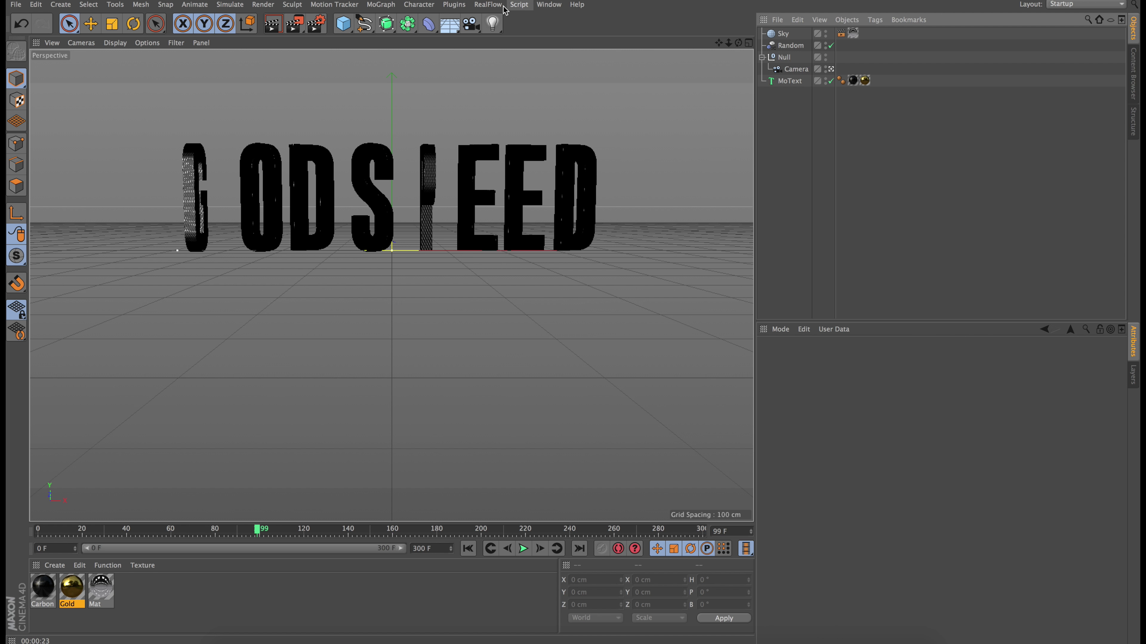
left_click(453, 4)
mouse_move(462, 51)
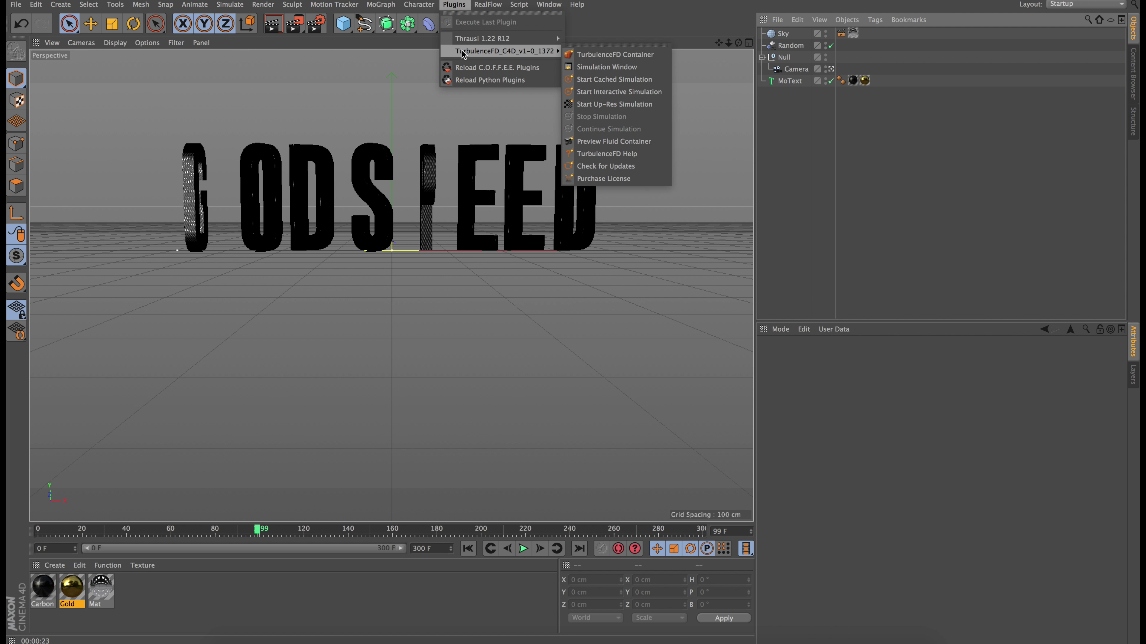
left_click(455, 6)
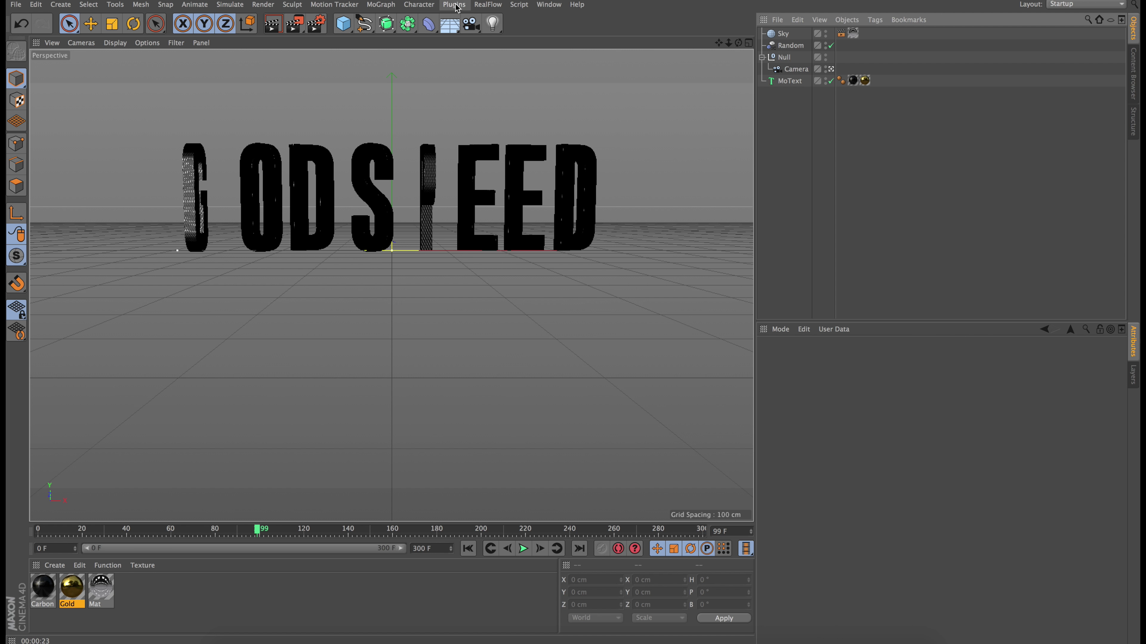
left_click(454, 5)
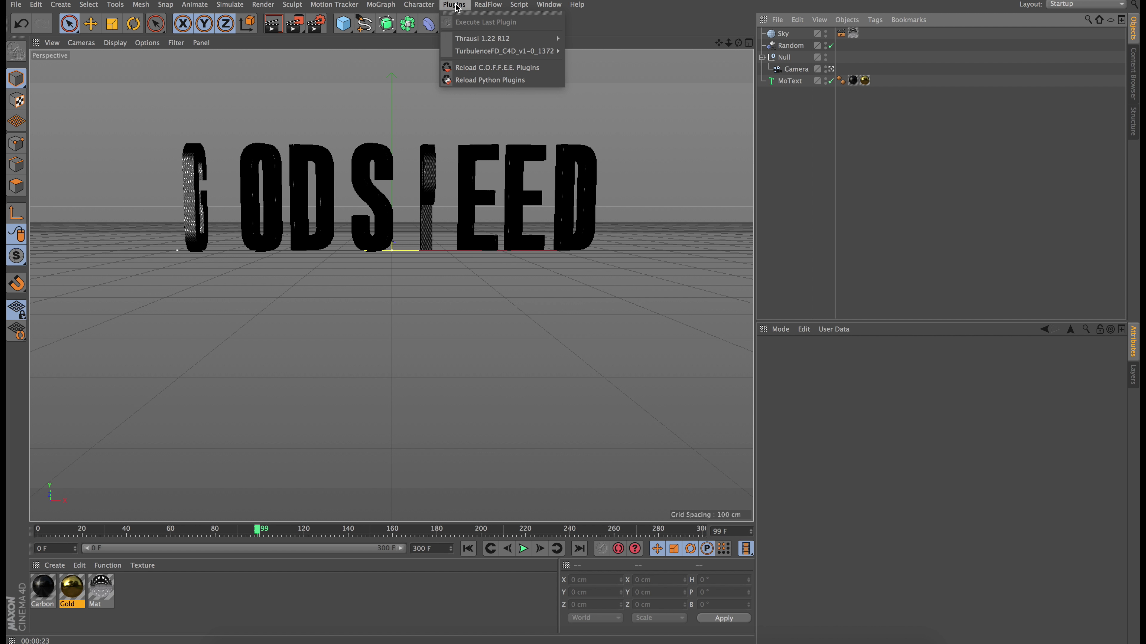
mouse_move(474, 53)
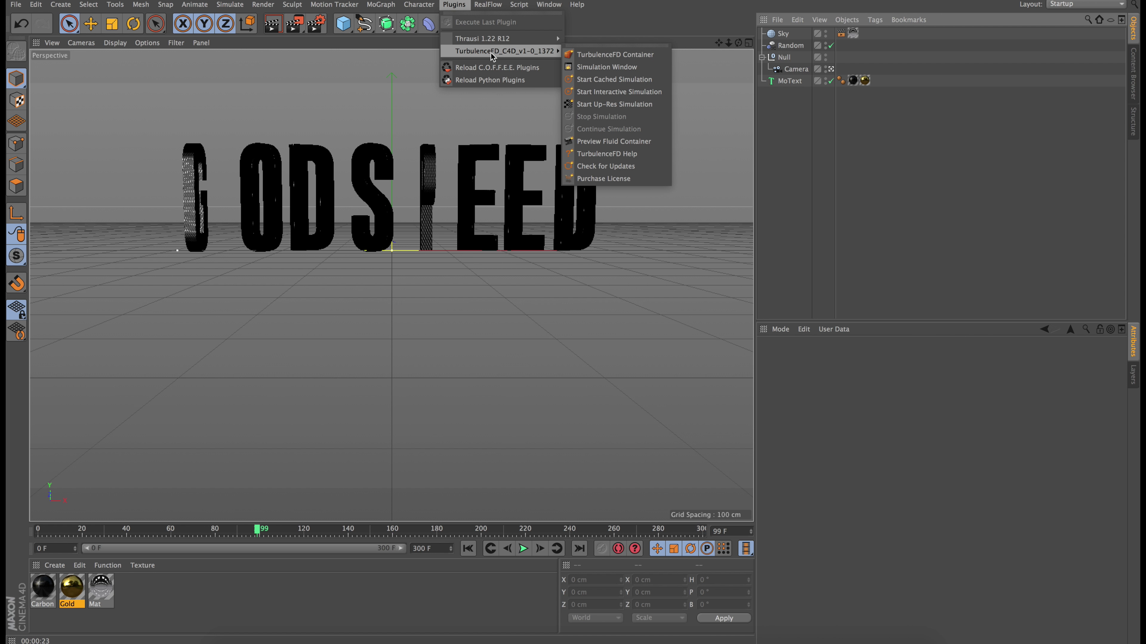
left_click(471, 47)
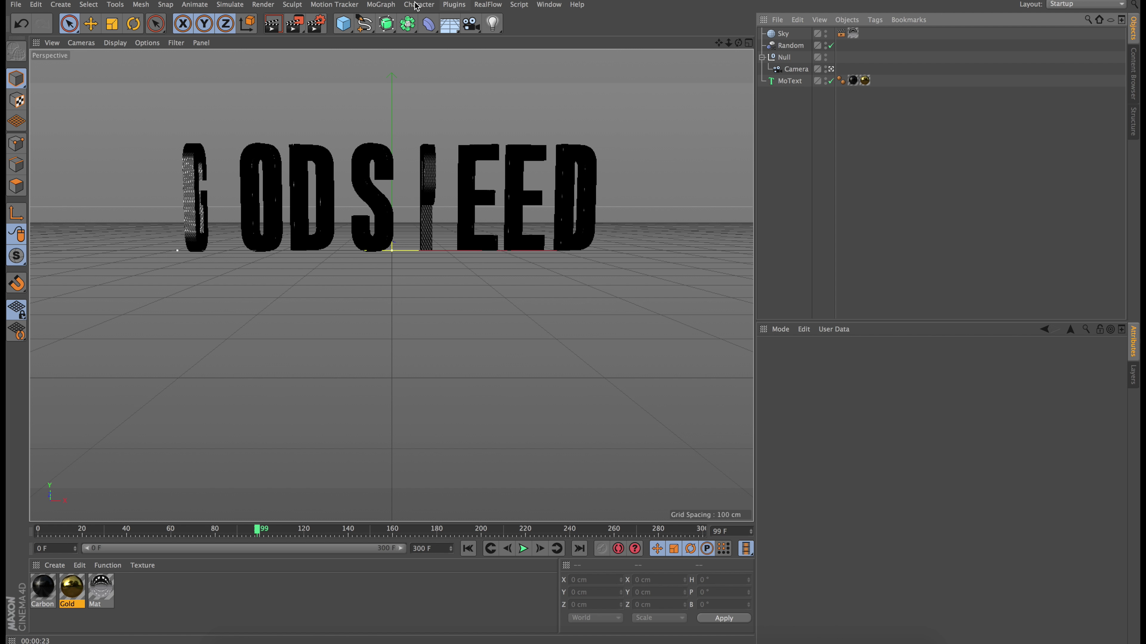
Add a particle Emitter, raise it about 617 cm above the text, and pitch it -90°.
left_click(831, 69)
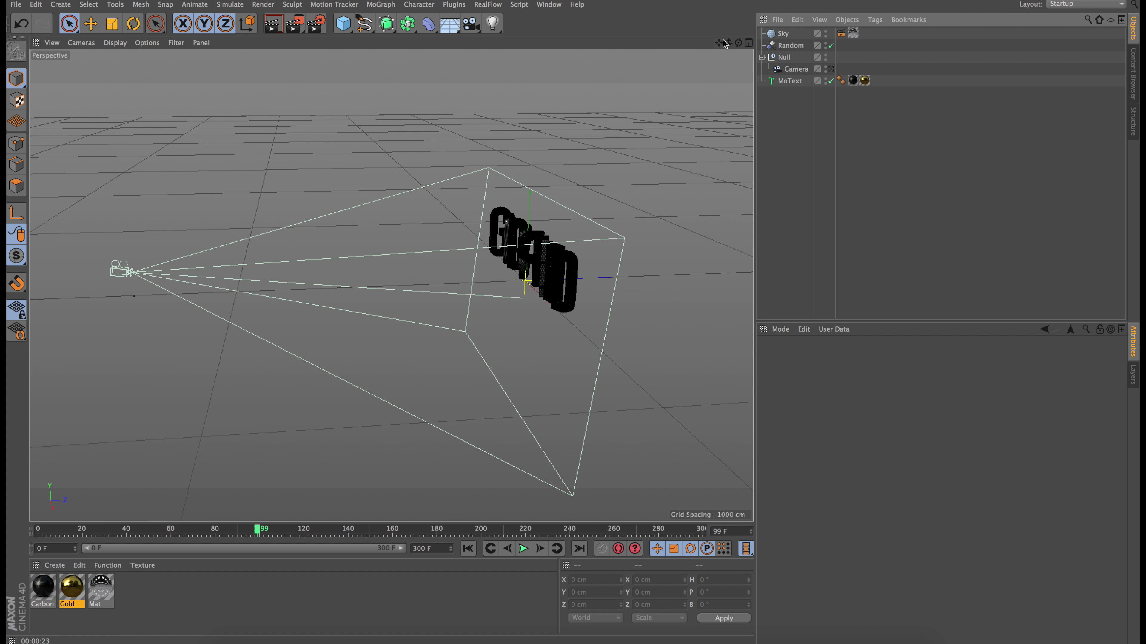
left_click_drag(391, 285, 391, 286, "alt")
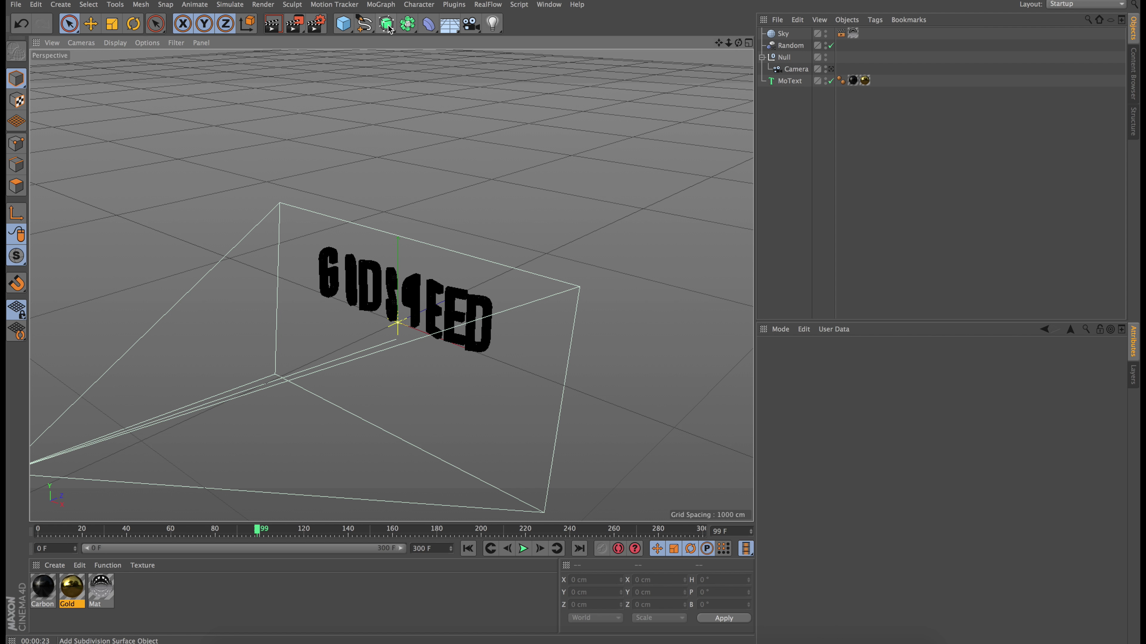
left_click(348, 5)
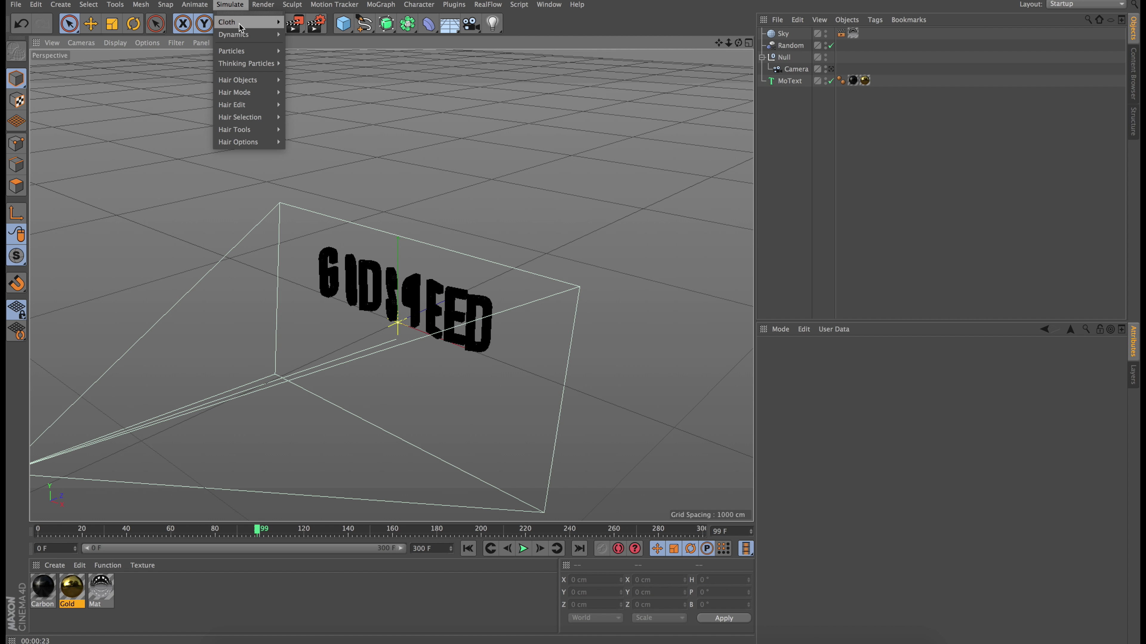
mouse_move(244, 52)
left_click(308, 54)
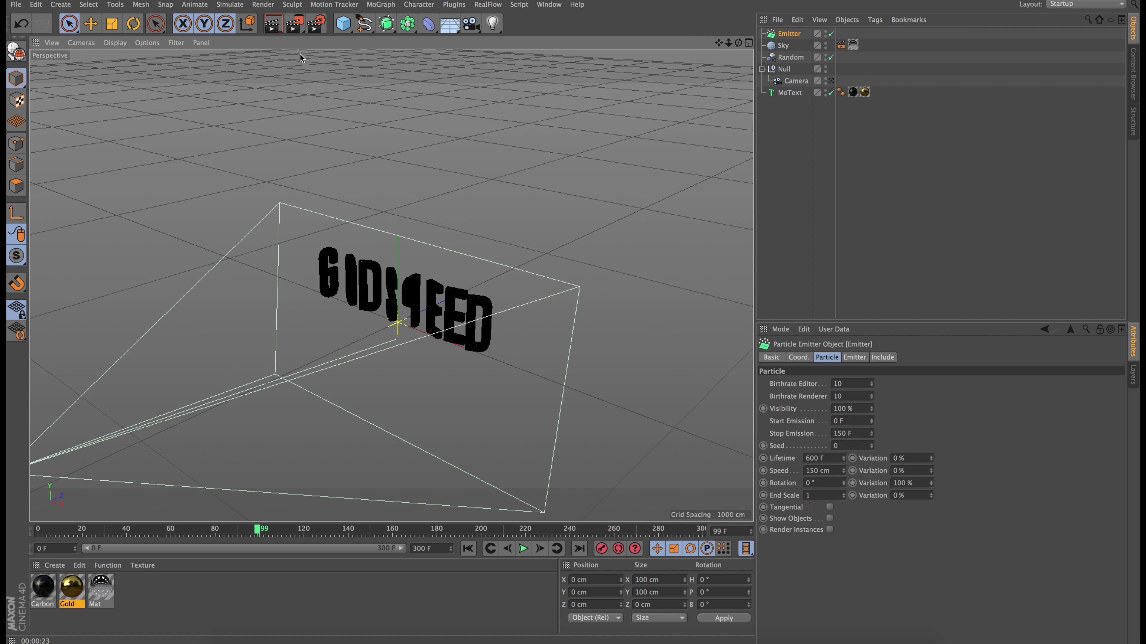
left_click_drag(414, 271, 406, 79)
key("r")
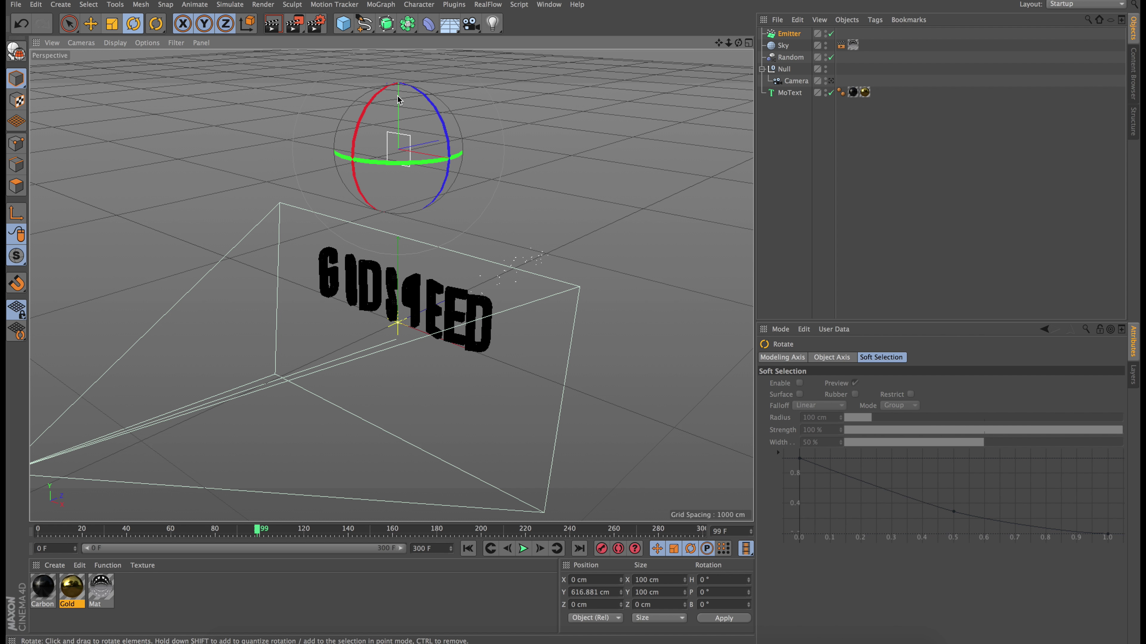
left_click_drag(364, 116, 431, 67)
key("space")
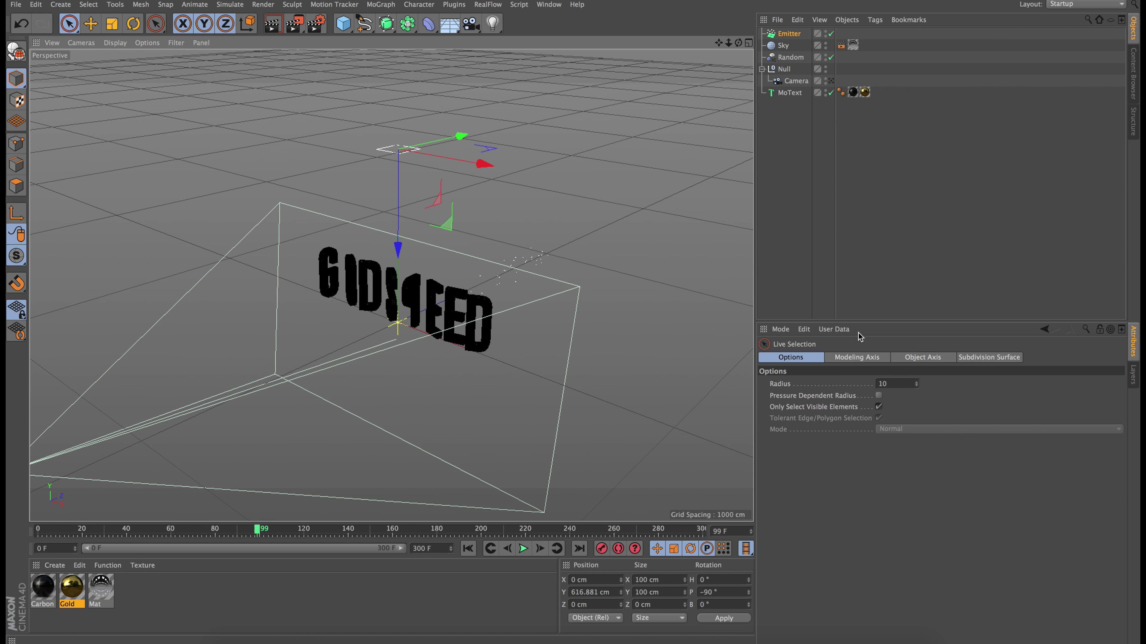
Set the Emitter's X-Size to 1685 cm and Y-Size to 896 cm.
left_click(798, 37)
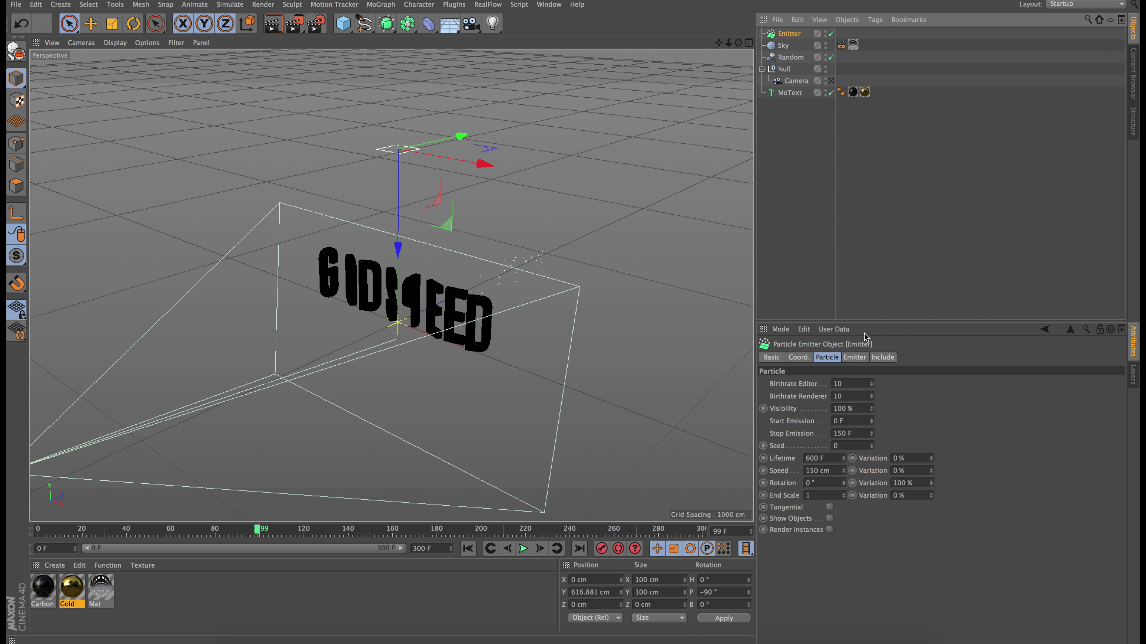
left_click(854, 356)
left_click_drag(866, 397, 871, 480)
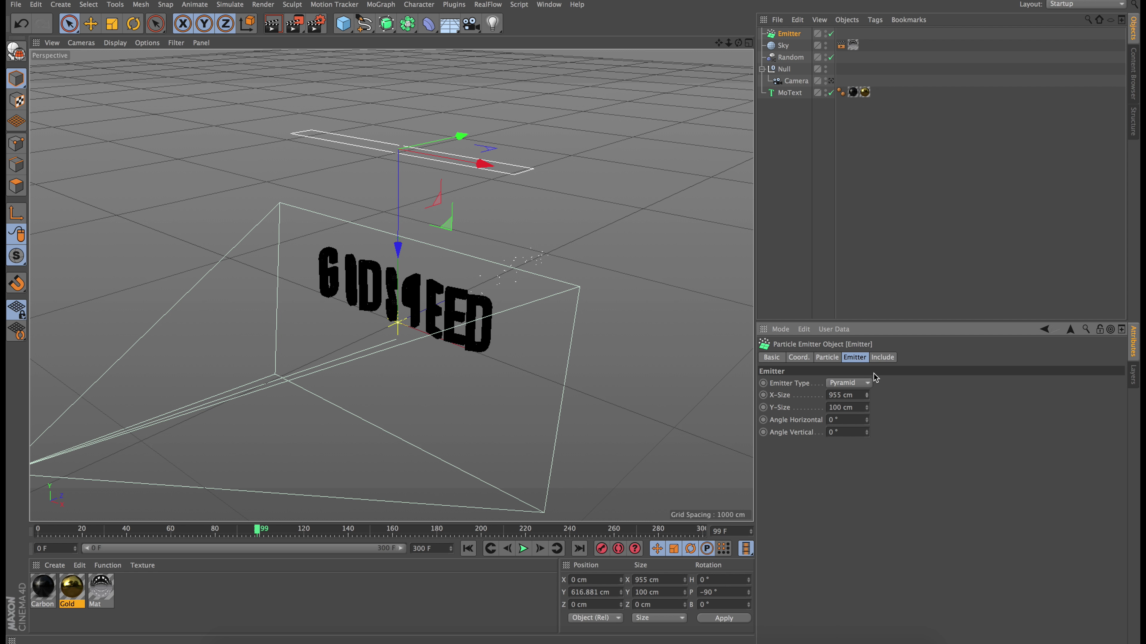
left_click_drag(866, 396, 868, 442)
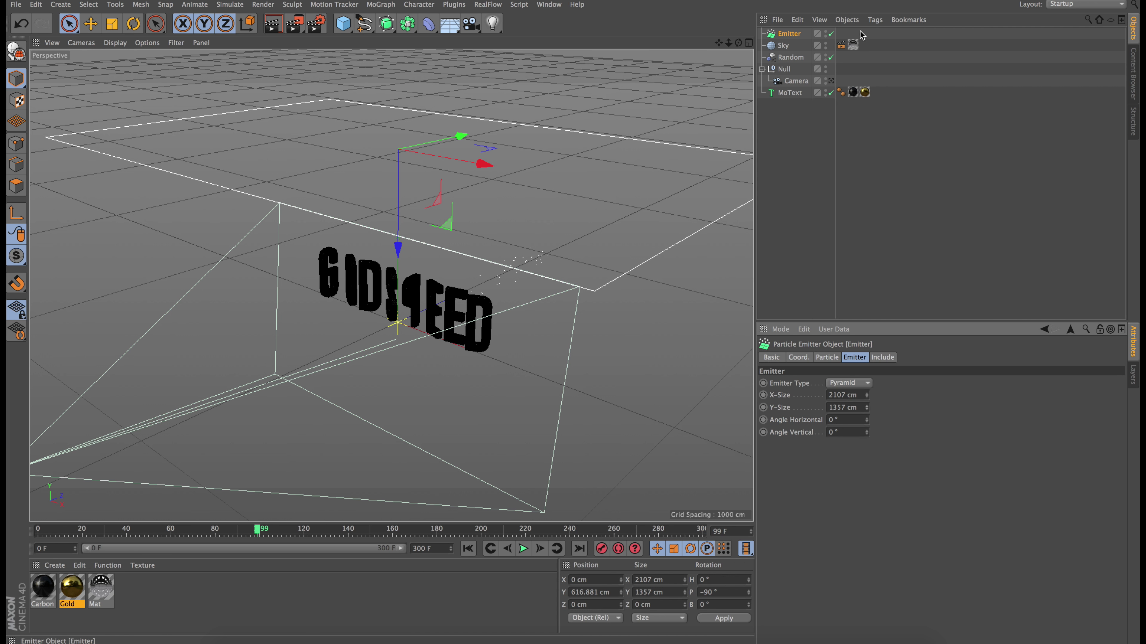
left_click_drag(566, 252, 630, 352, "alt")
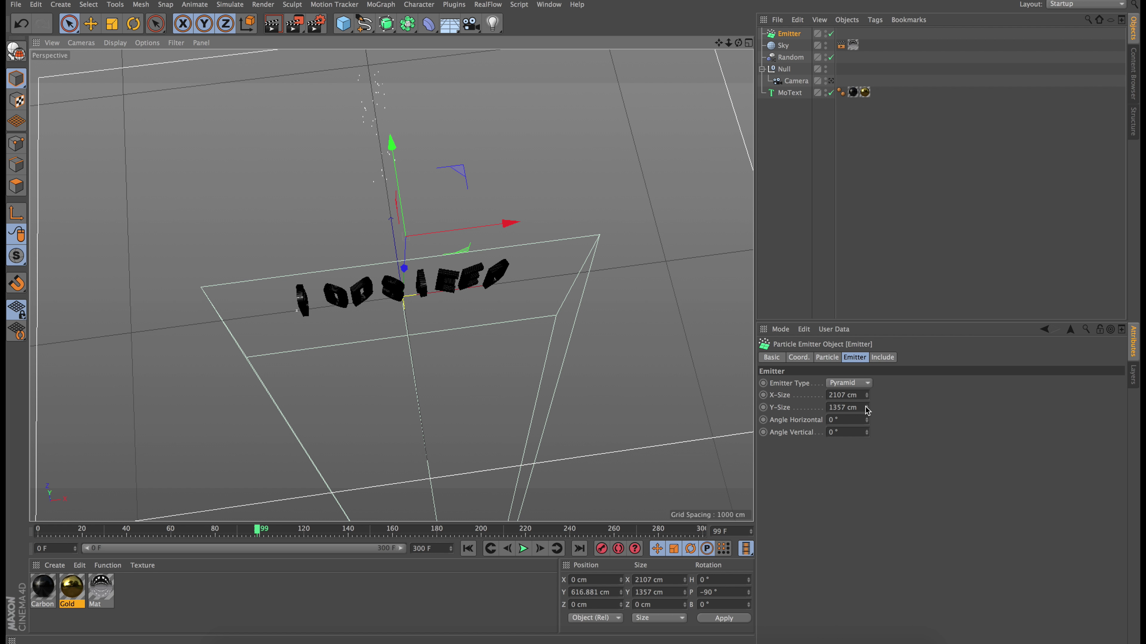
left_click_drag(867, 399, 864, 317)
left_click_drag(384, 271, 345, 121, "alt")
left_click(467, 548)
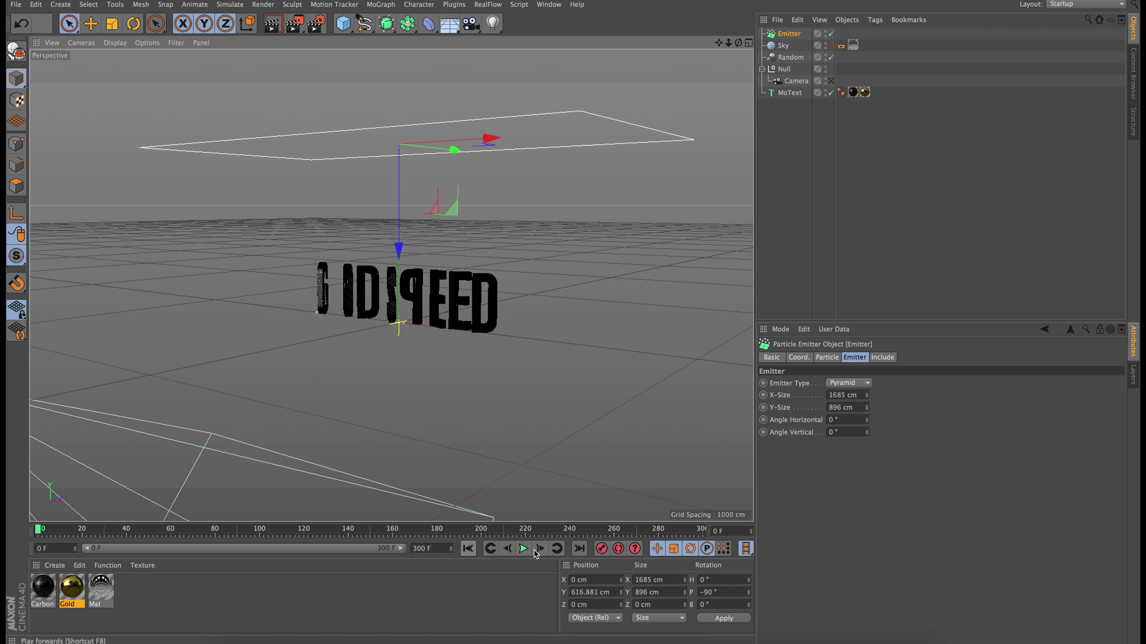
left_click(524, 549)
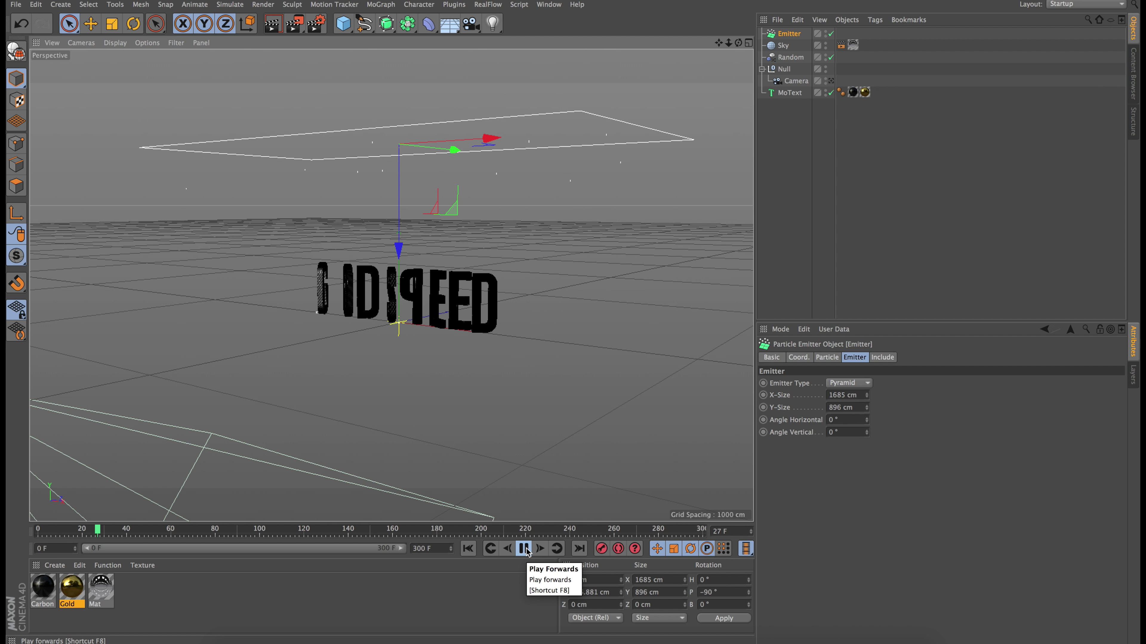
left_click(525, 549)
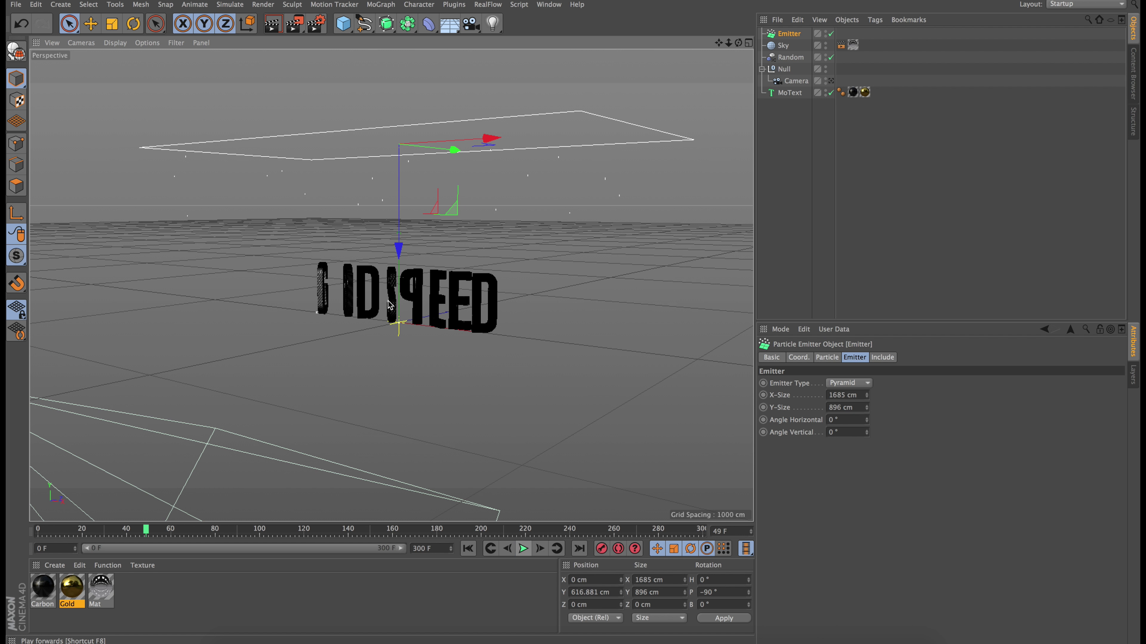
left_click(270, 25)
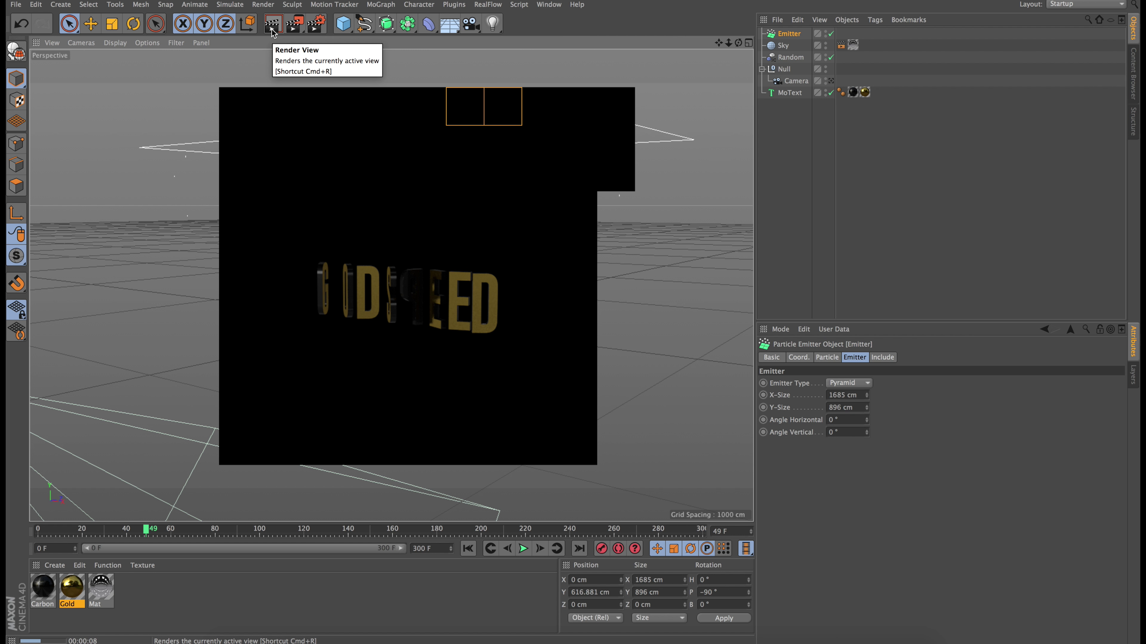
left_click(801, 136)
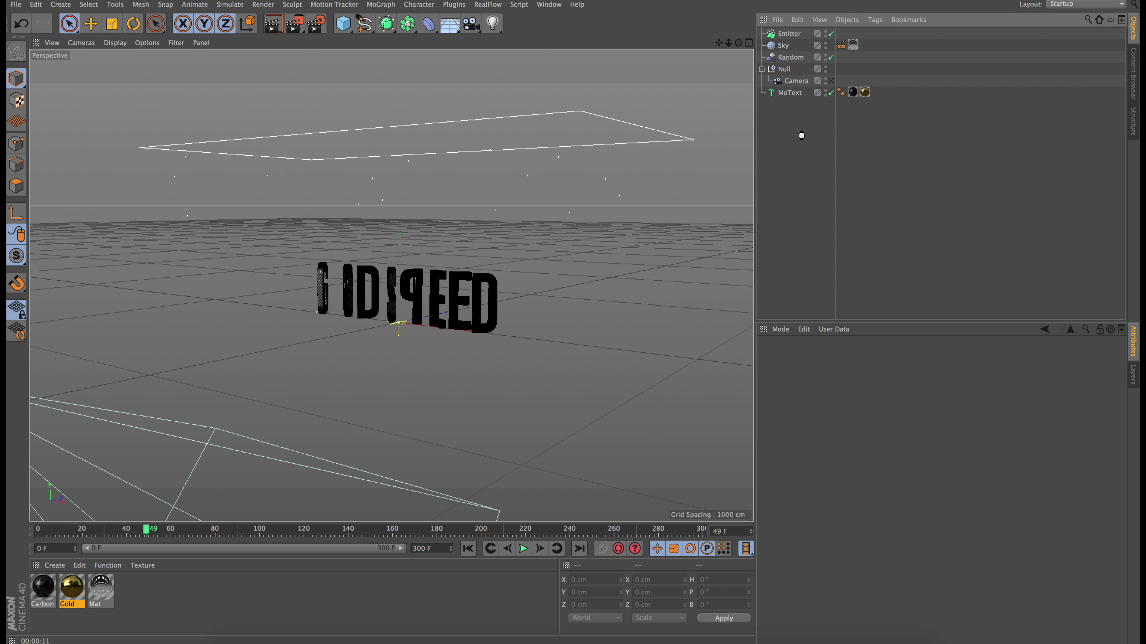
Add a Sphere with a 10 cm radius and nest it under the Emitter.
left_click(344, 25)
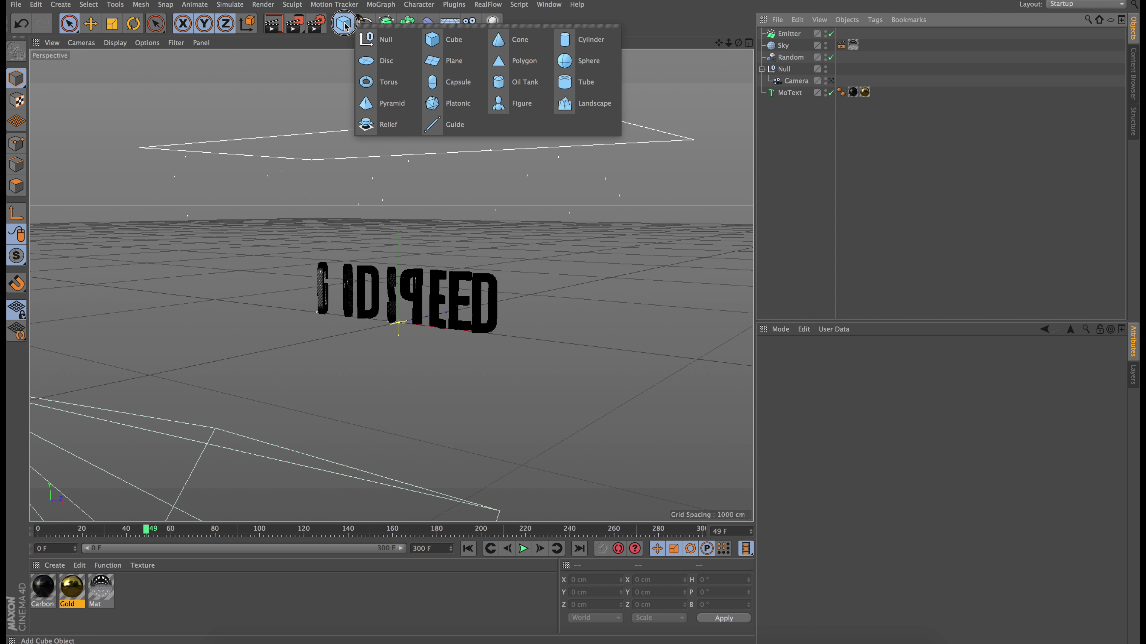
left_click(583, 64)
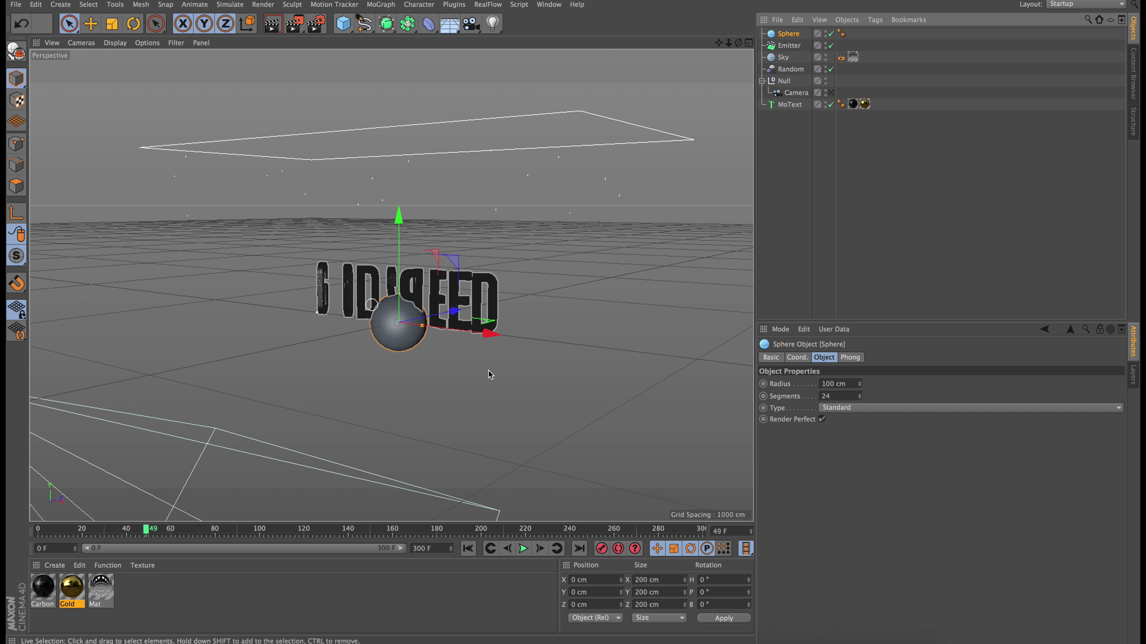
left_click(840, 383)
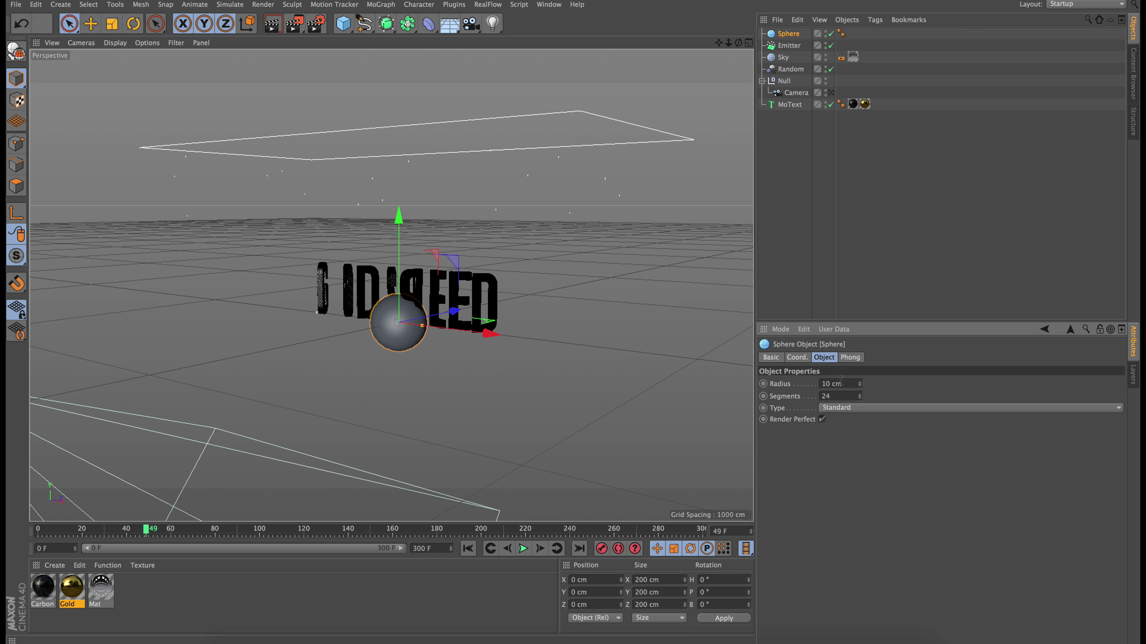
key("Return")
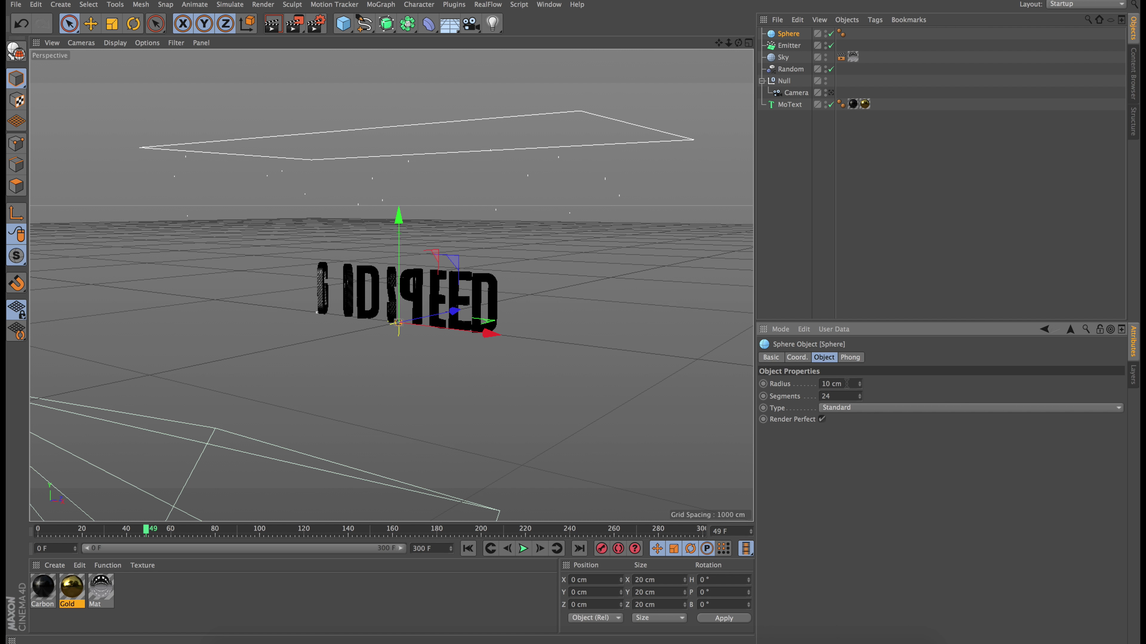
left_click_drag(788, 34, 793, 47)
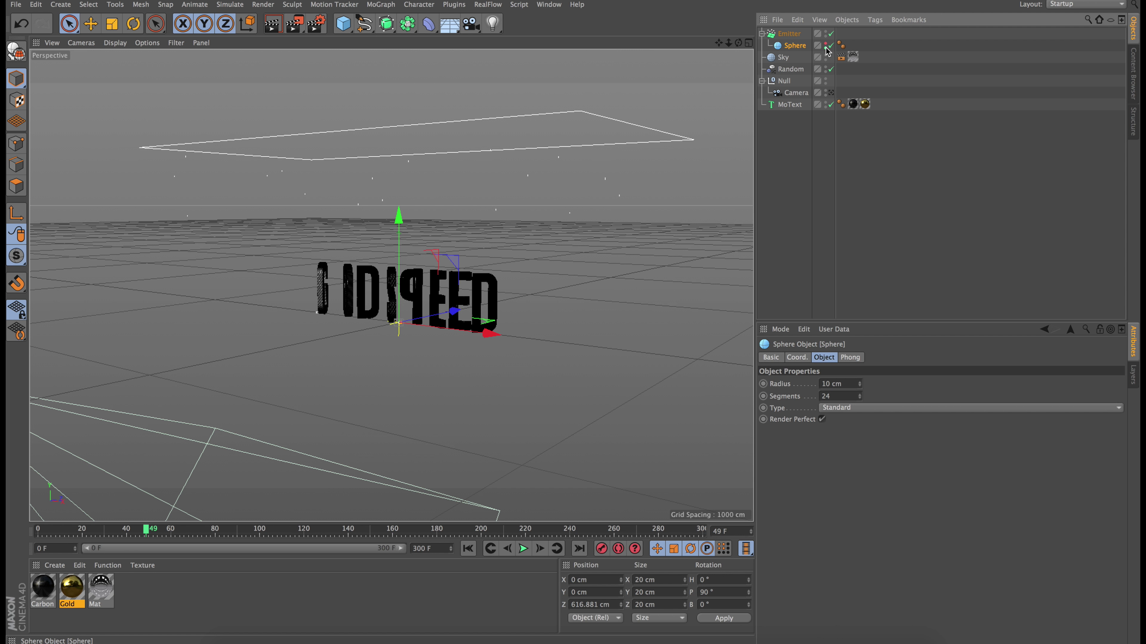
left_click(788, 35)
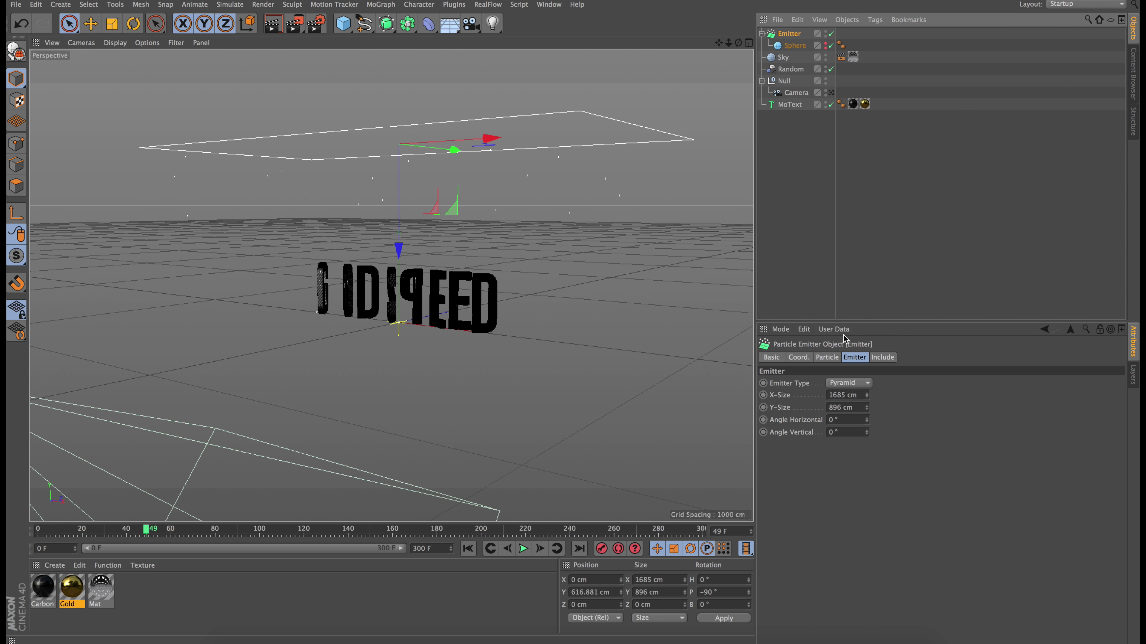
Turn on Show Objects for the emitter's particles and preview playback, stopping at frame 92.
left_click(828, 357)
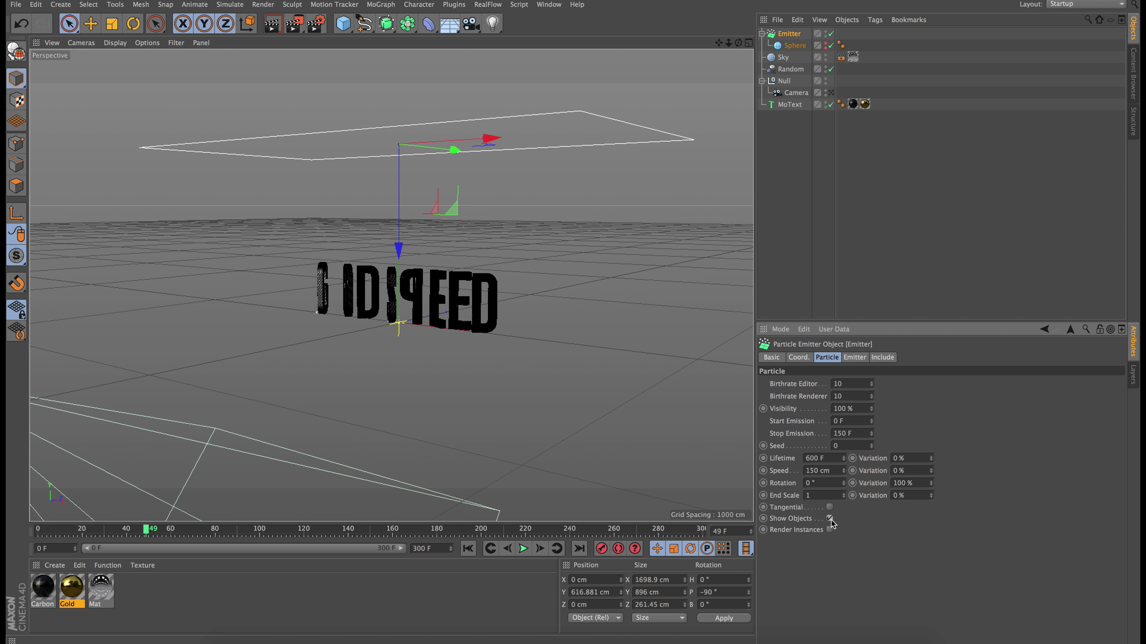
left_click(826, 44)
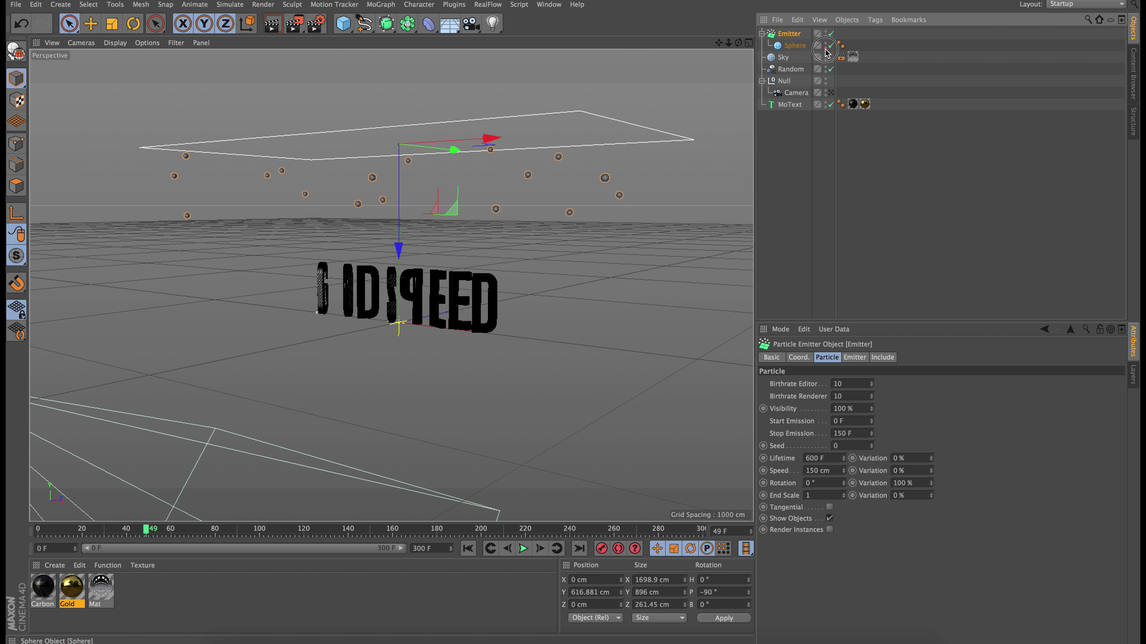
left_click(795, 171)
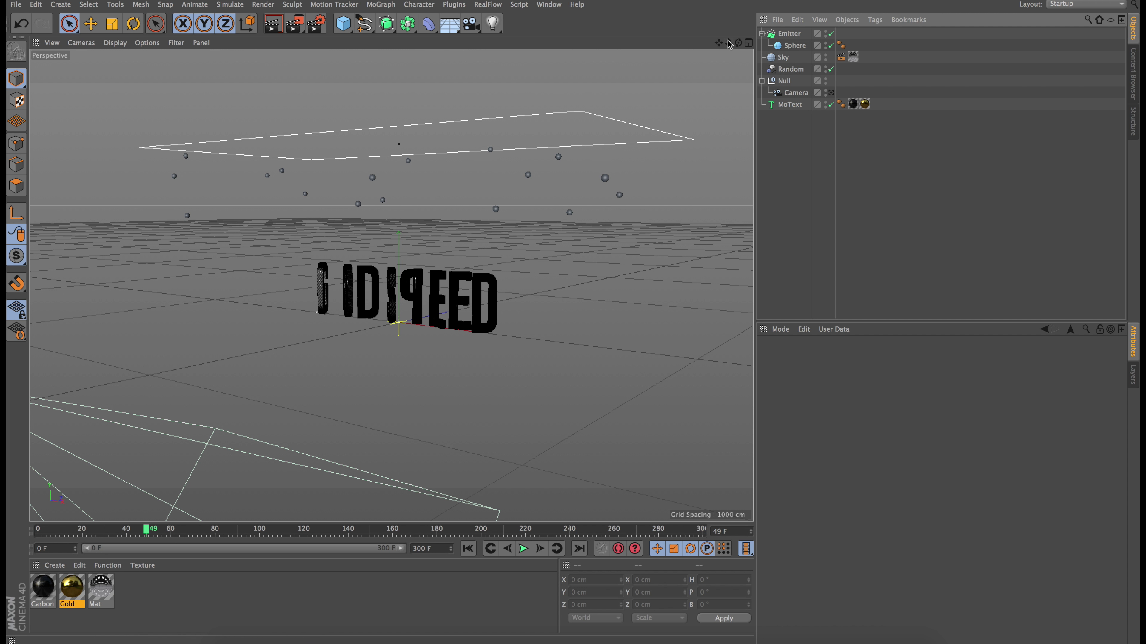
left_click(523, 548)
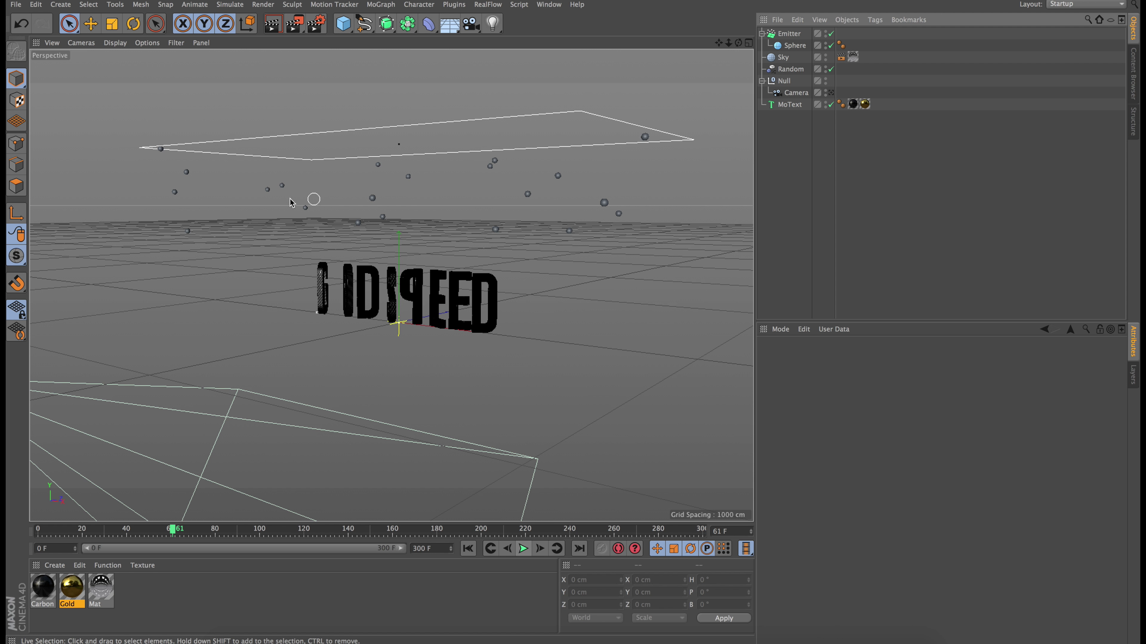
left_click(523, 549)
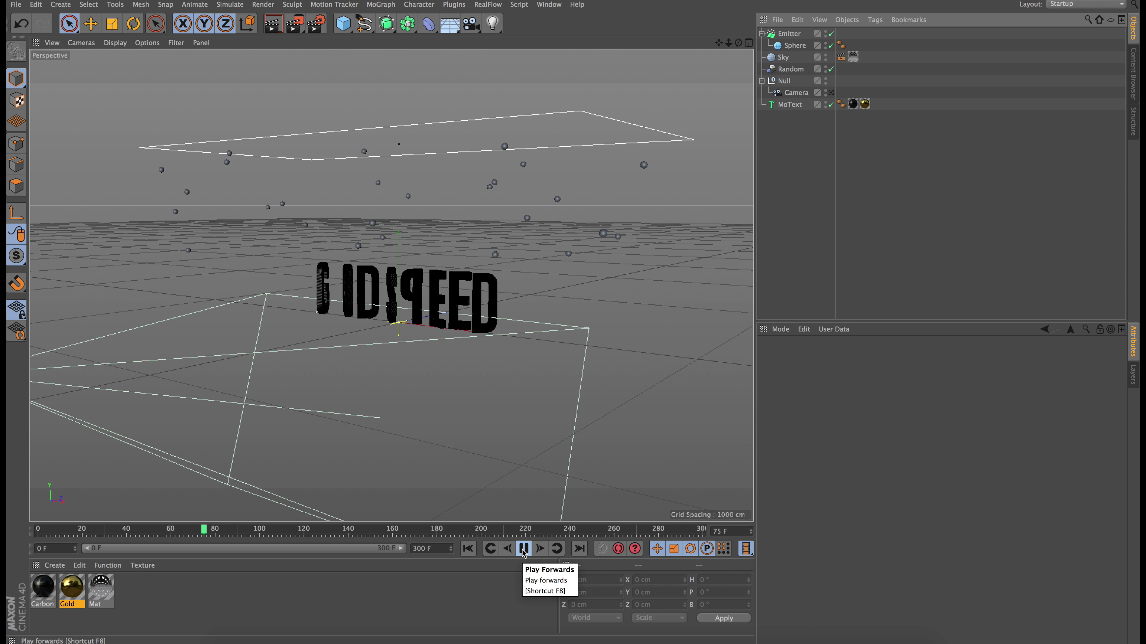
left_click(523, 549)
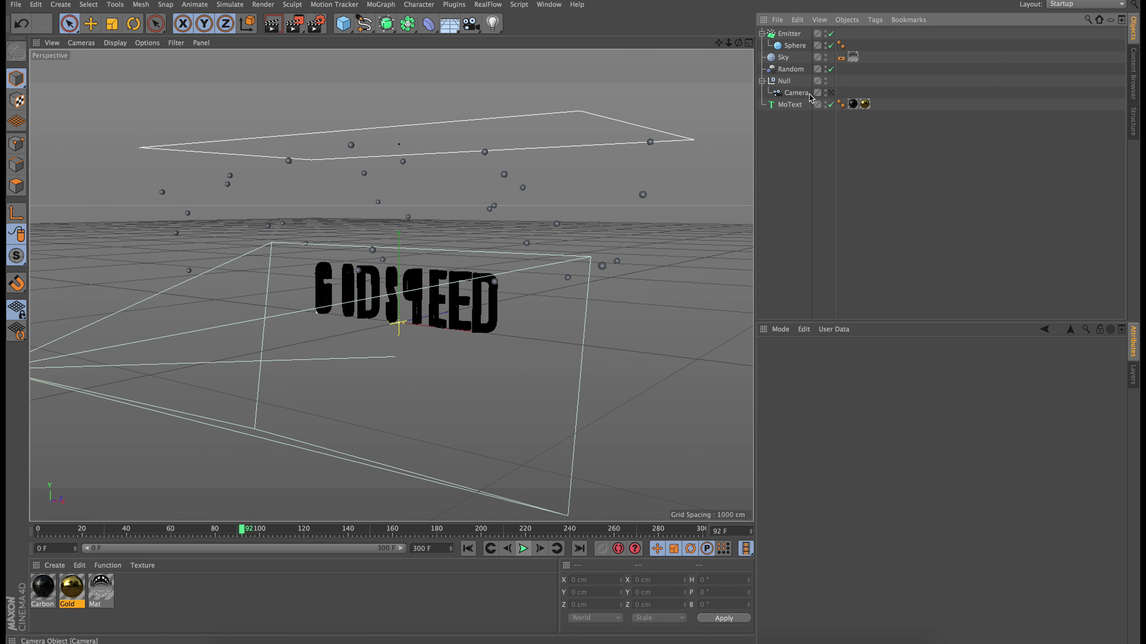
Inspect the Sphere object's coordinates and properties, leaving Sphere selected.
left_click(794, 46)
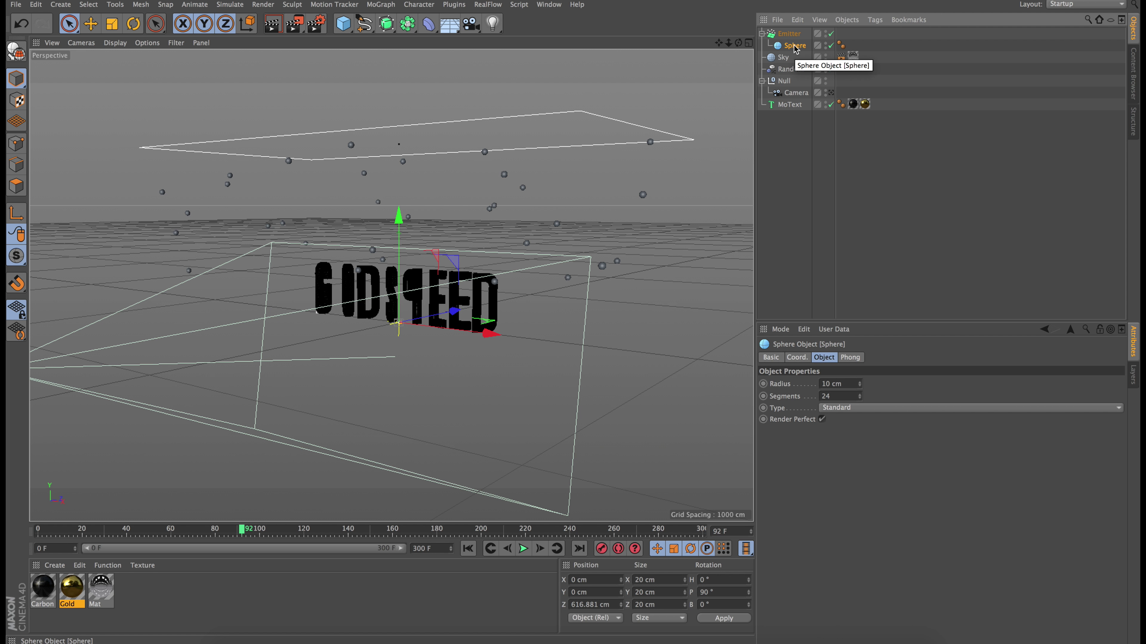
left_click(798, 358)
left_click(823, 358)
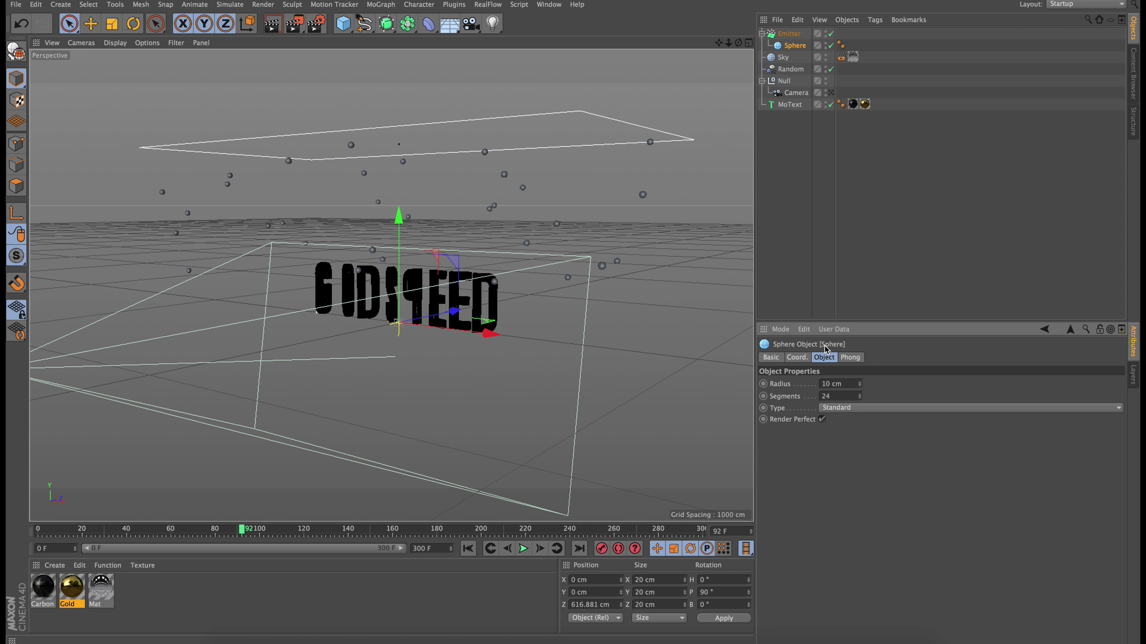
left_click(802, 121)
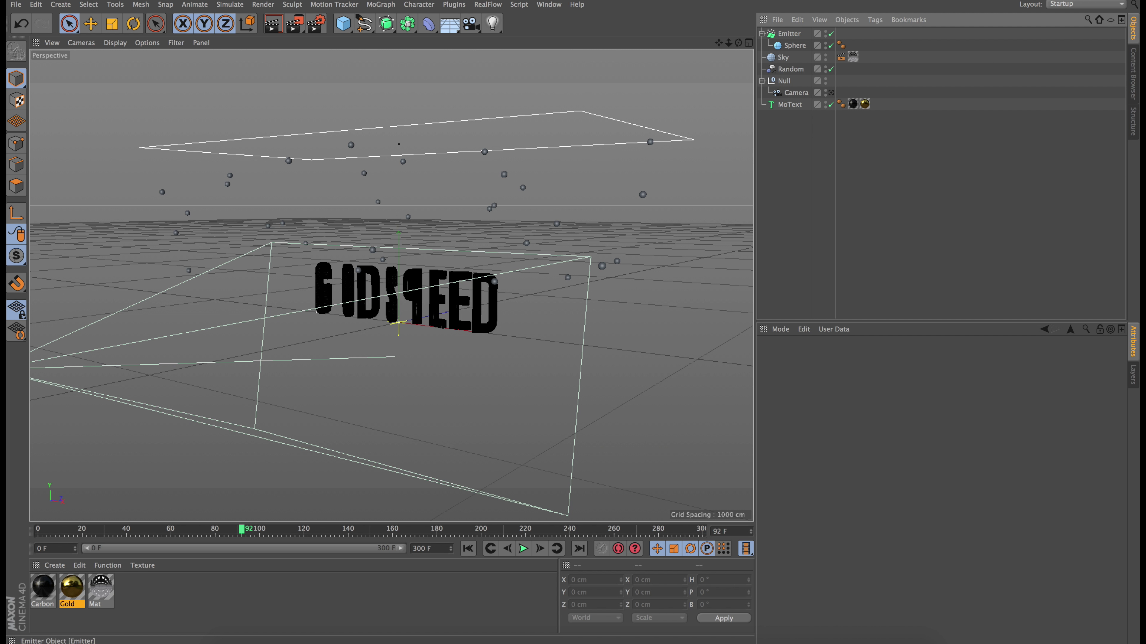
left_click(794, 46)
Add a Rigid Body dynamics tag to the Sphere.
right_click(798, 46)
mouse_move(827, 53)
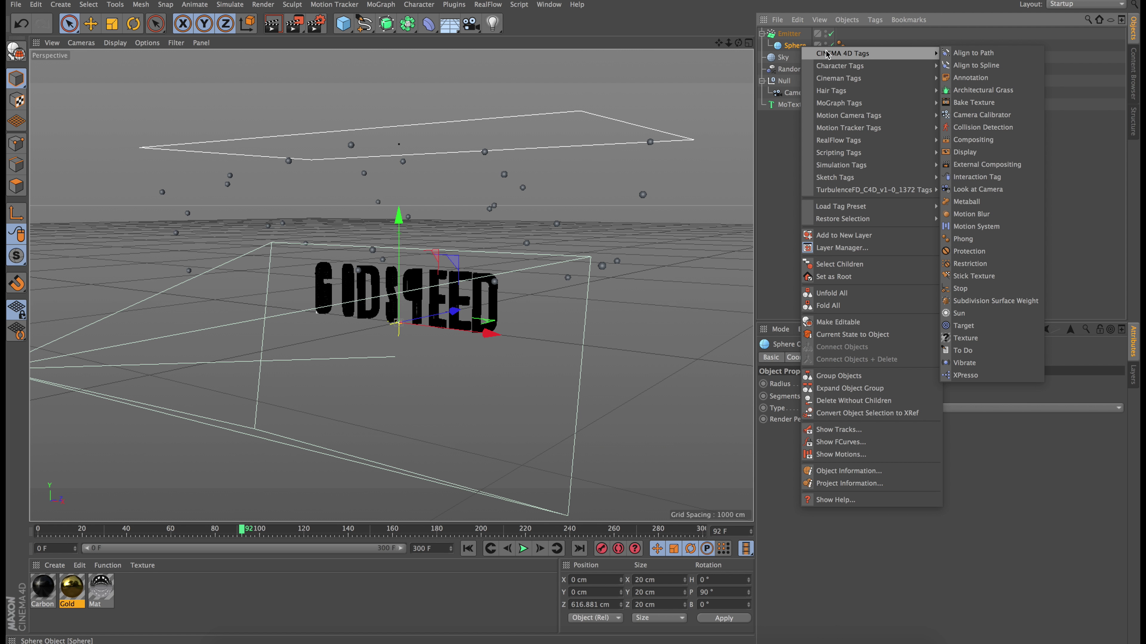
mouse_move(841, 165)
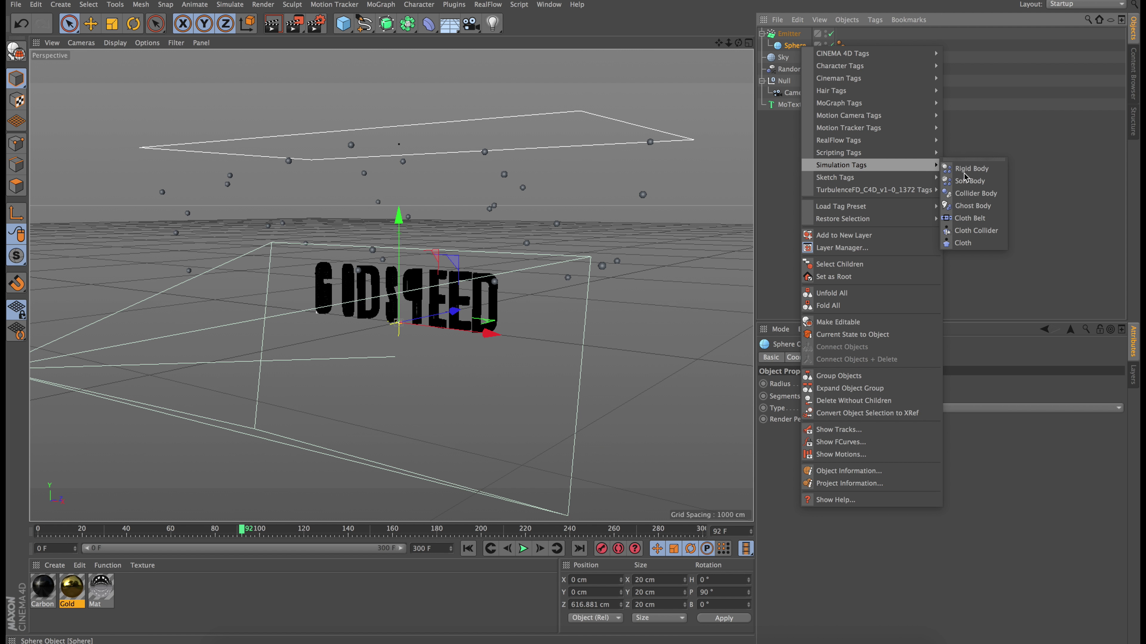
left_click(974, 168)
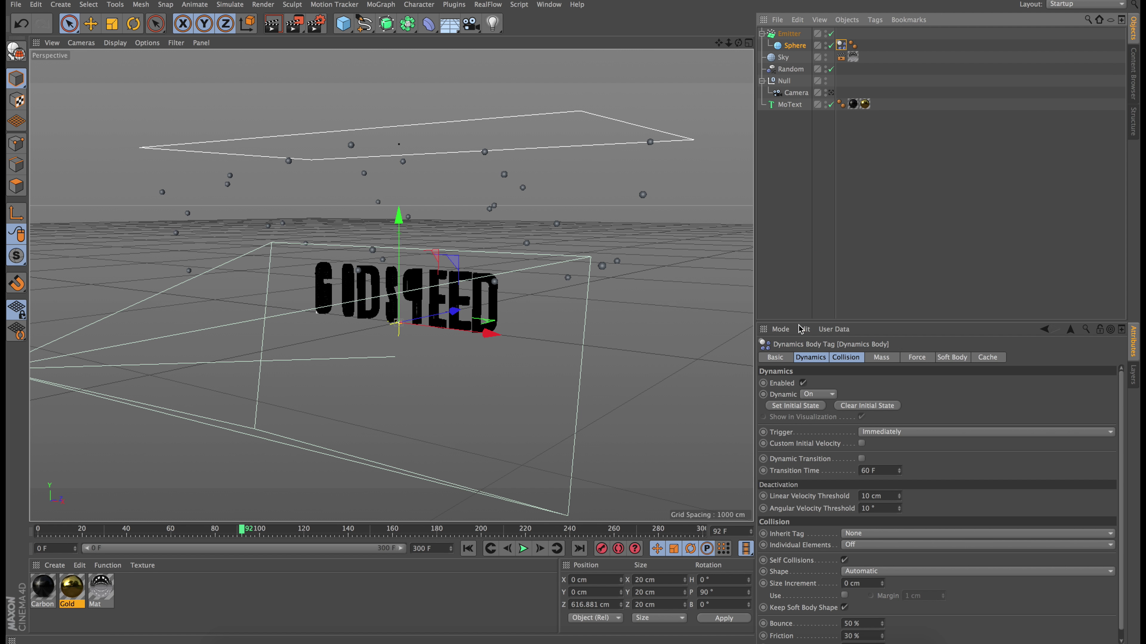
left_click(787, 291)
Rewind and play the simulation to watch the sphere collisions, stopping at frame 126.
left_click(524, 548)
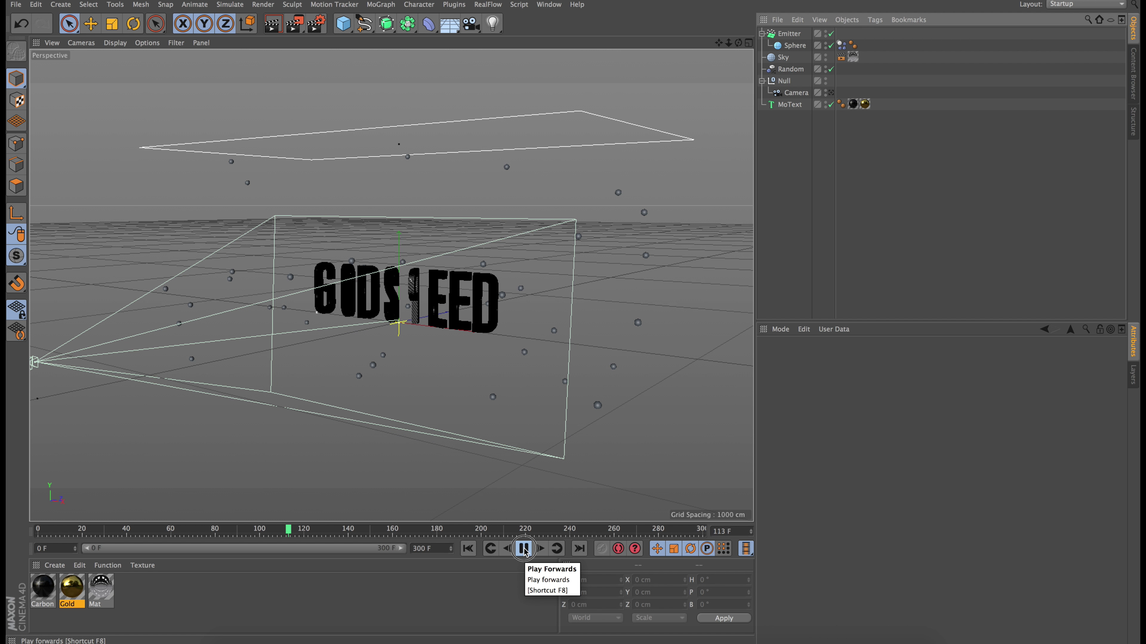
left_click(524, 549)
left_click(467, 552)
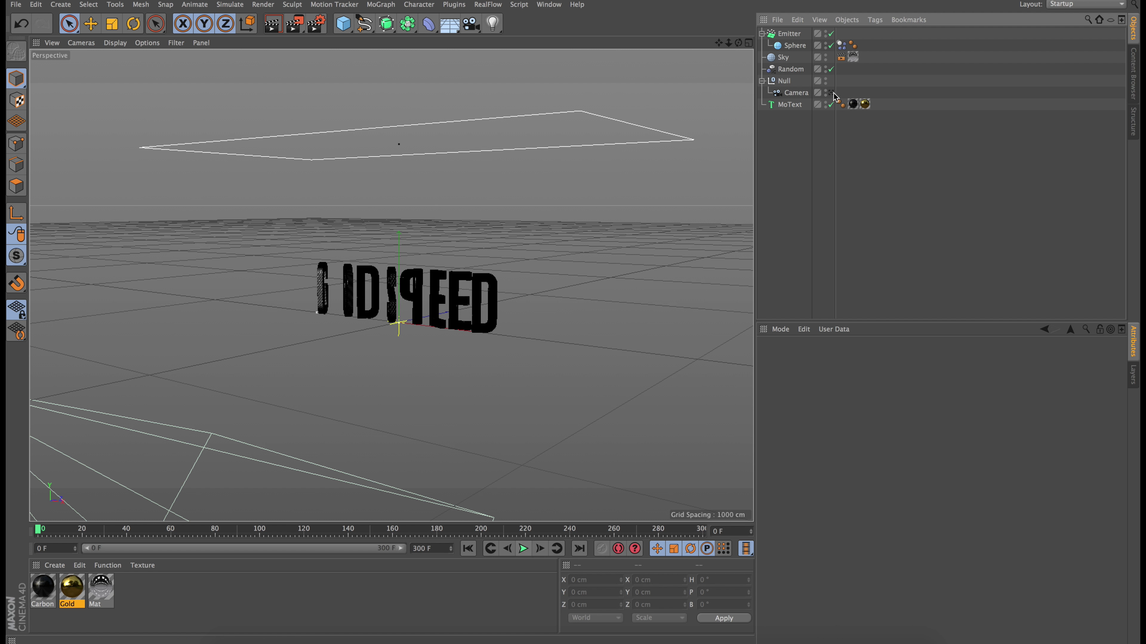
left_click(524, 549)
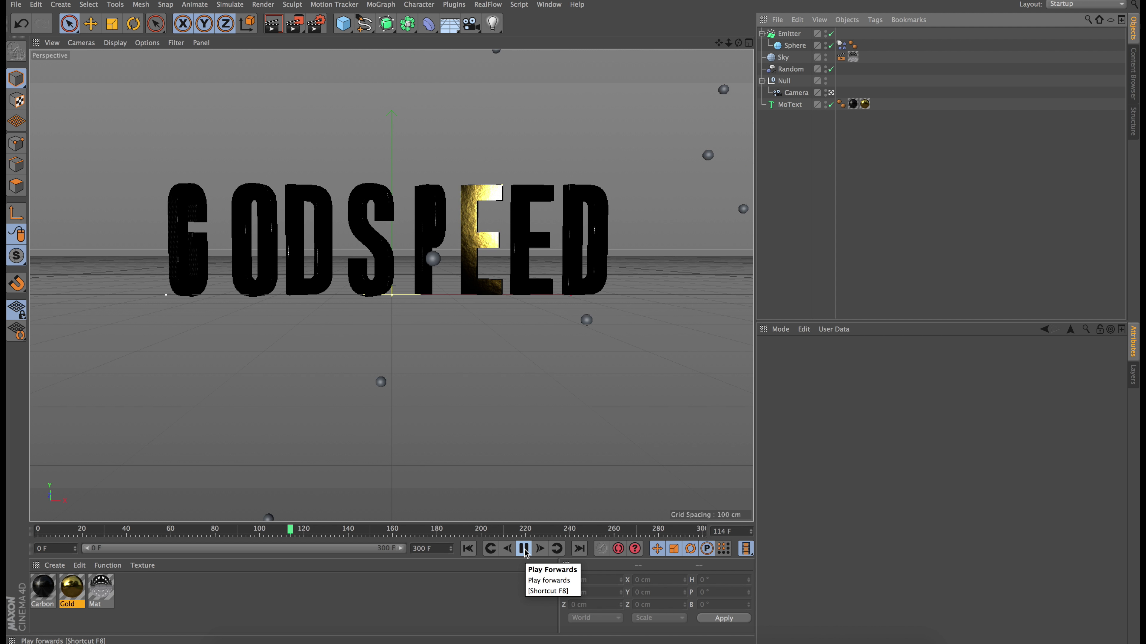
left_click(524, 549)
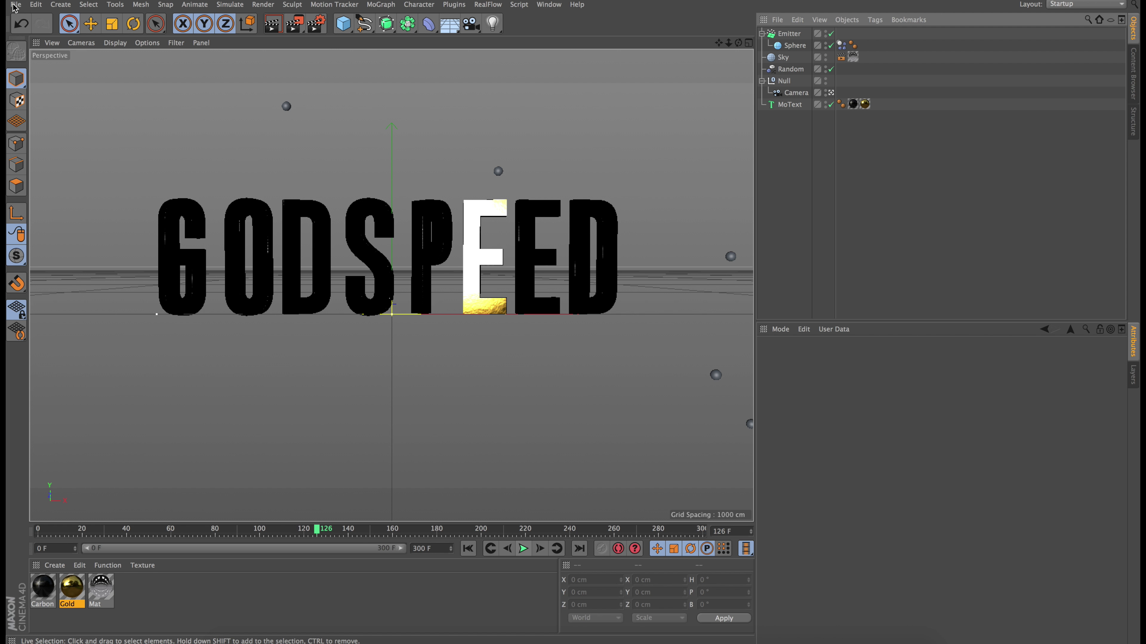
left_click(36, 5)
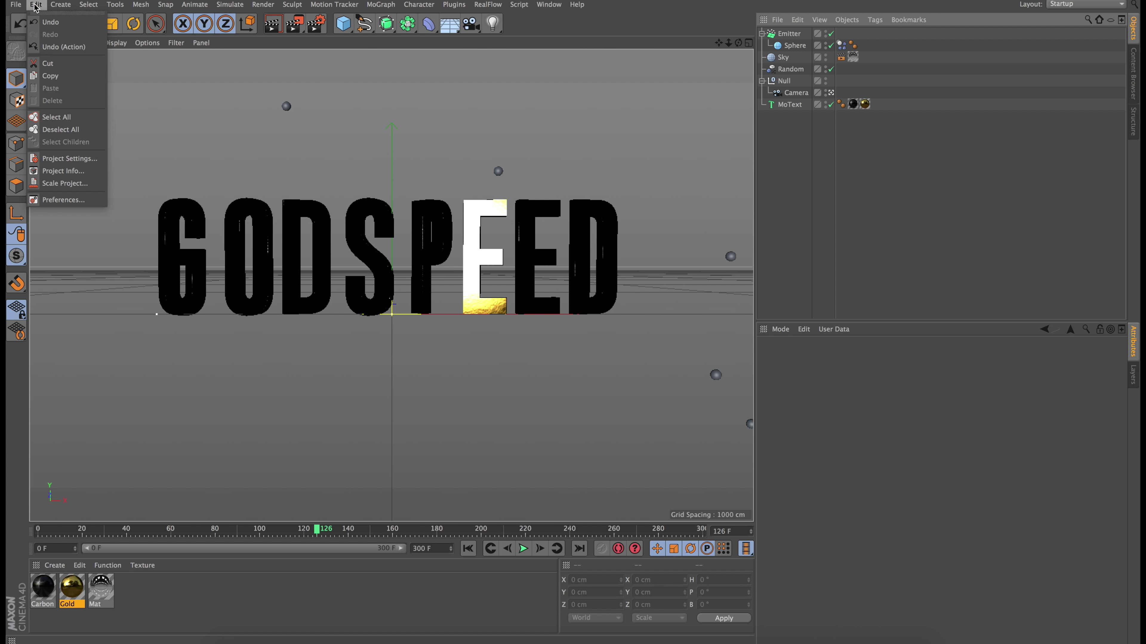
Set the project's dynamics Time Scale to 50% and replay the slowed simulation to frame 189.
left_click(56, 160)
left_click(914, 357)
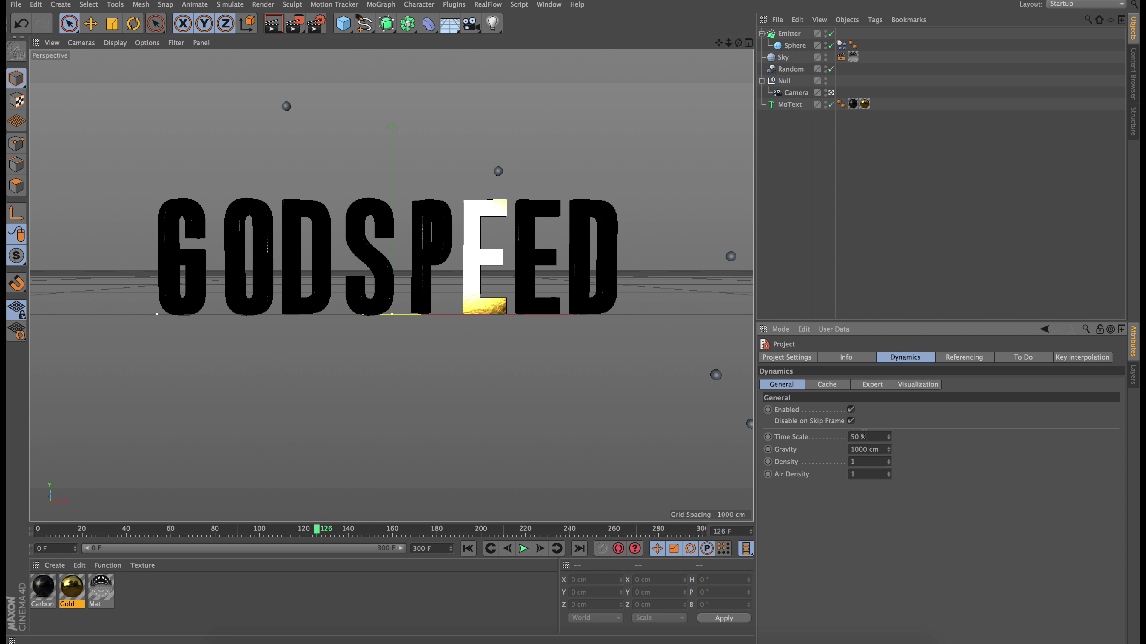
left_click(467, 548)
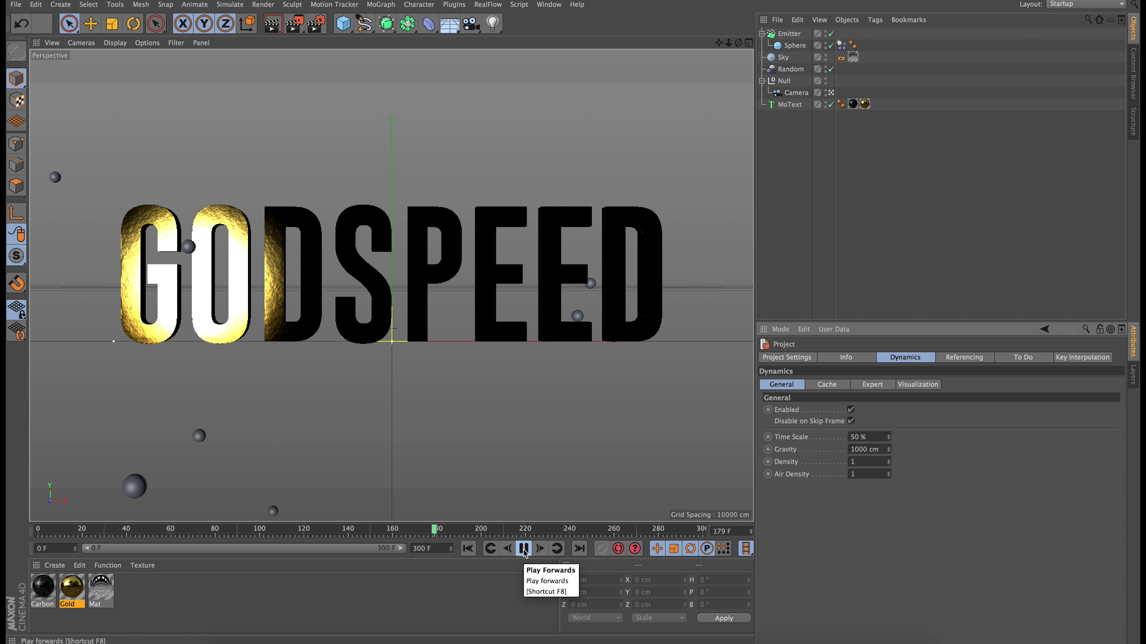
left_click(523, 548)
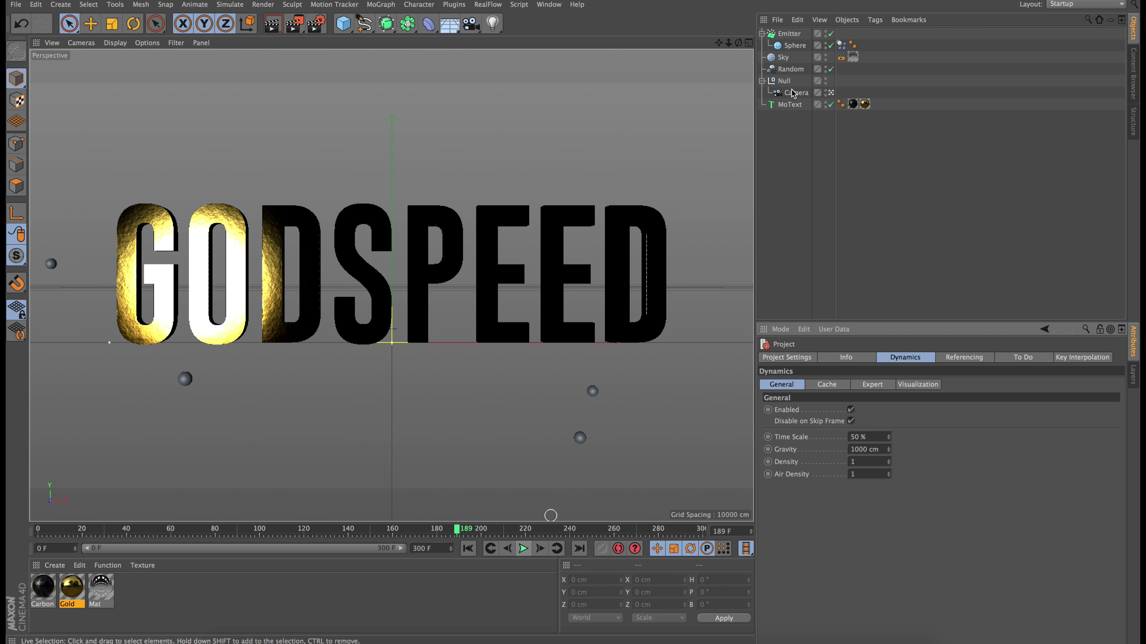
Add a Compositing tag to the Sphere with Seen by Camera turned off.
left_click(795, 46)
right_click(794, 46)
mouse_move(839, 53)
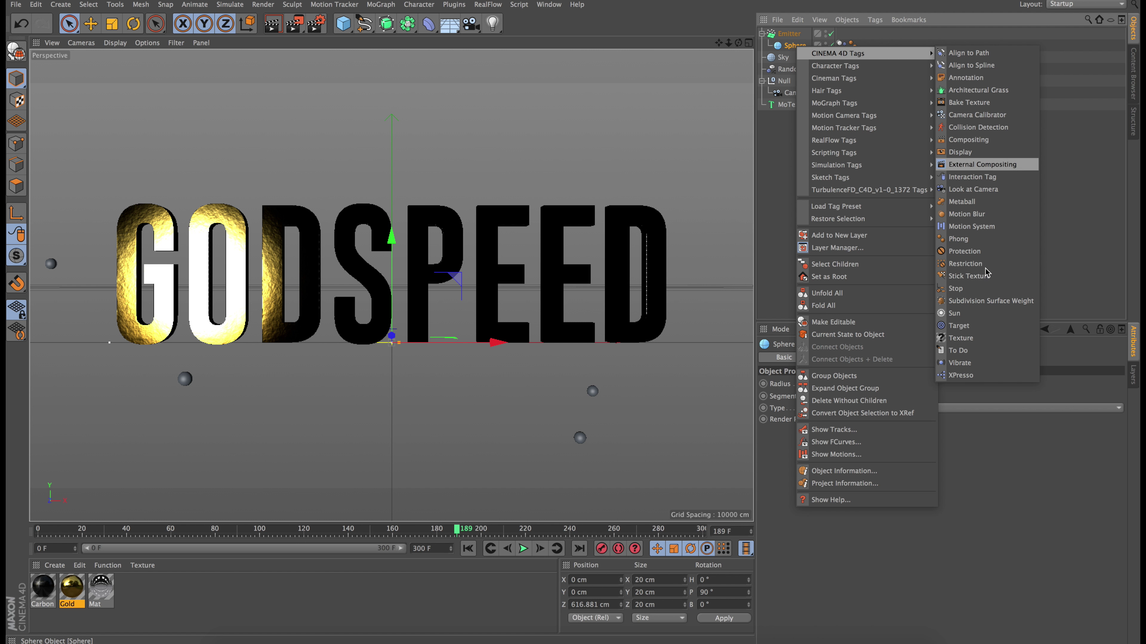
left_click(969, 139)
left_click(829, 421)
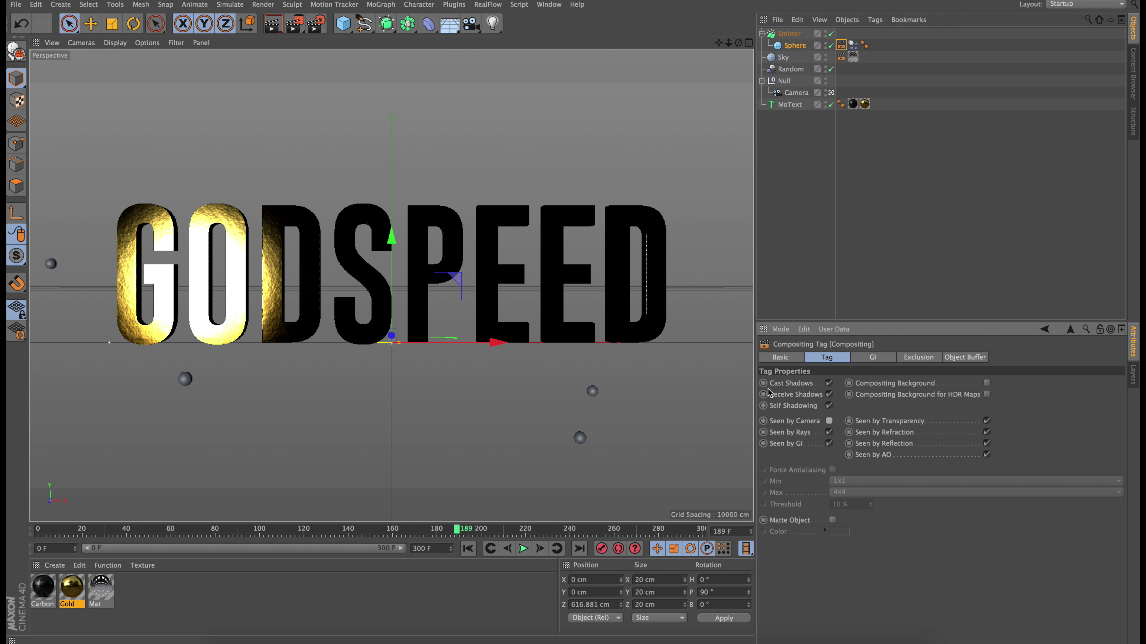
Test-render a viewport region, then switch from the scene camera to the editor view.
left_click_drag(295, 24, 359, 41)
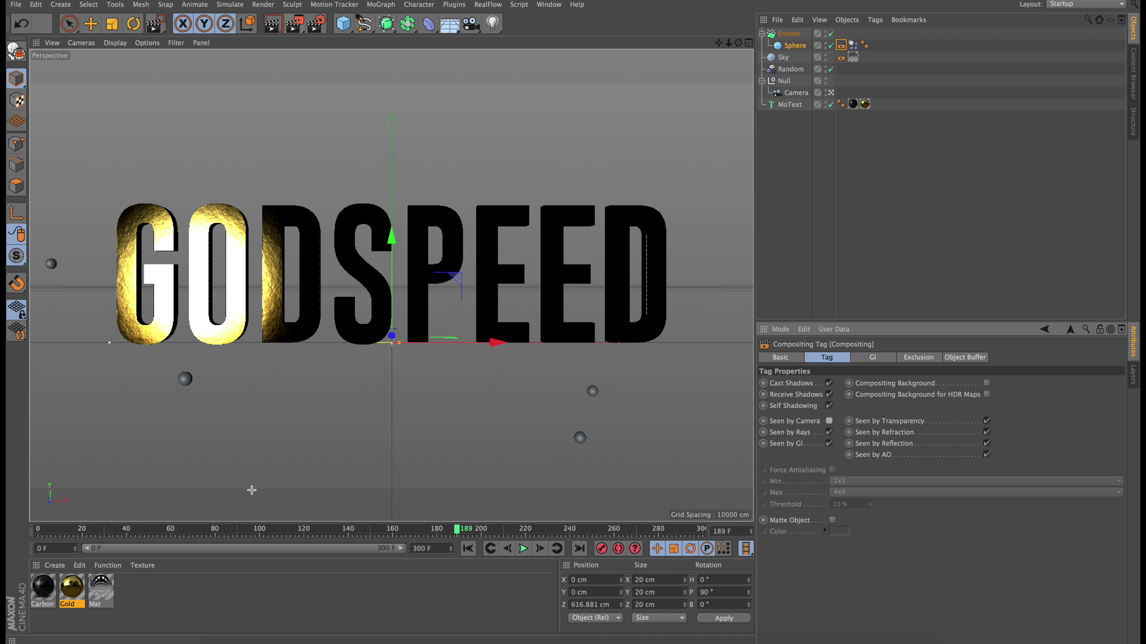
left_click_drag(217, 418, 152, 369)
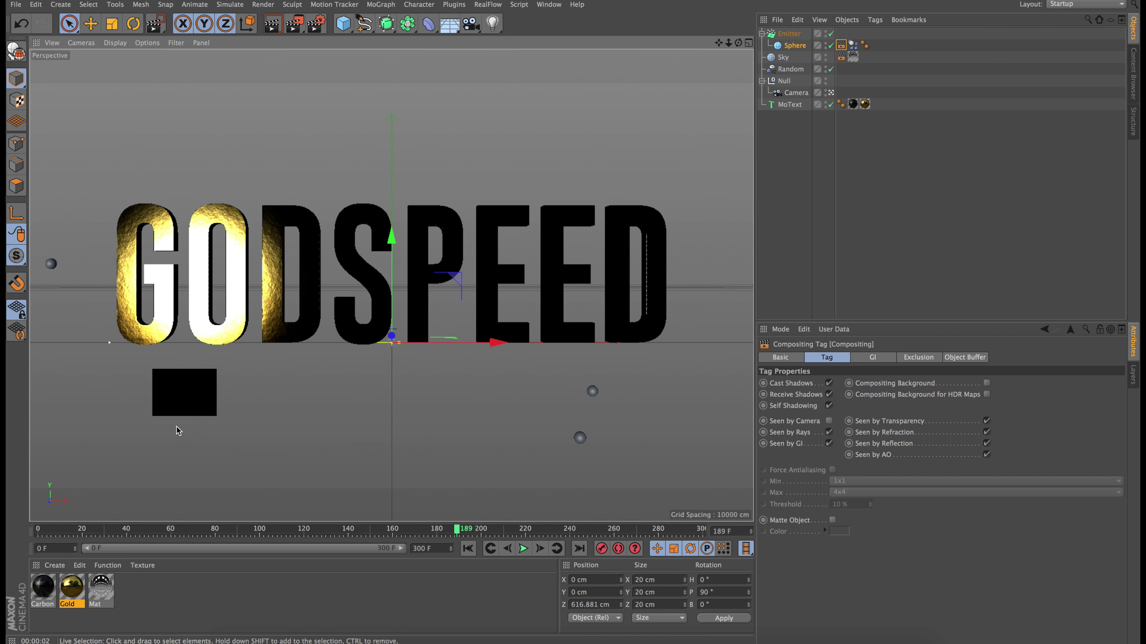
left_click(801, 178)
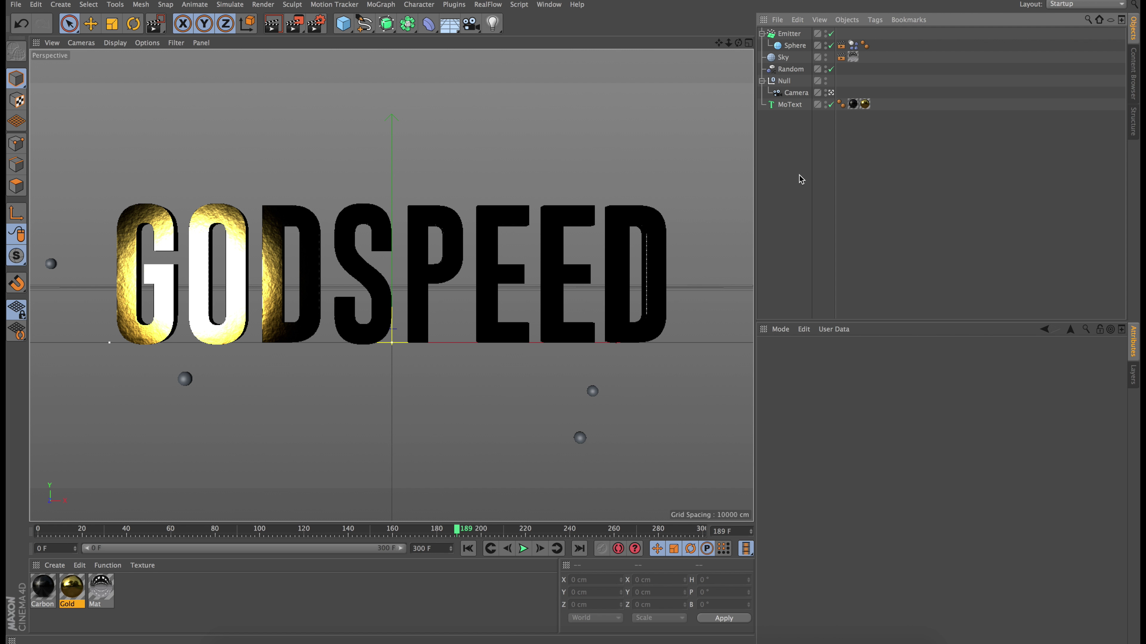
left_click(795, 37)
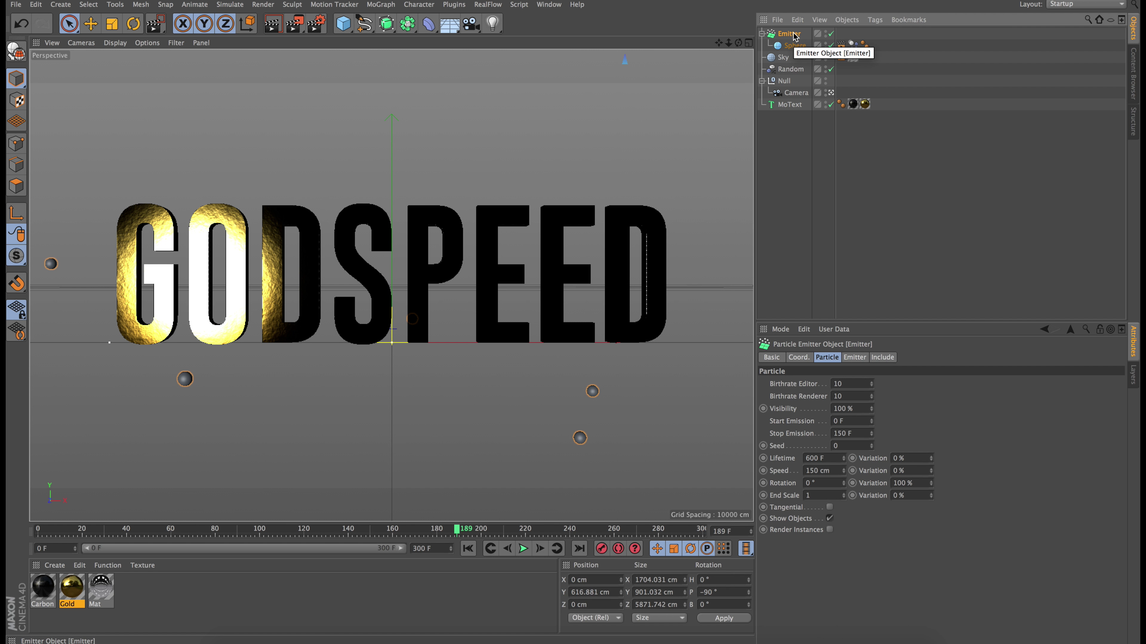
left_click(792, 179)
left_click(831, 93)
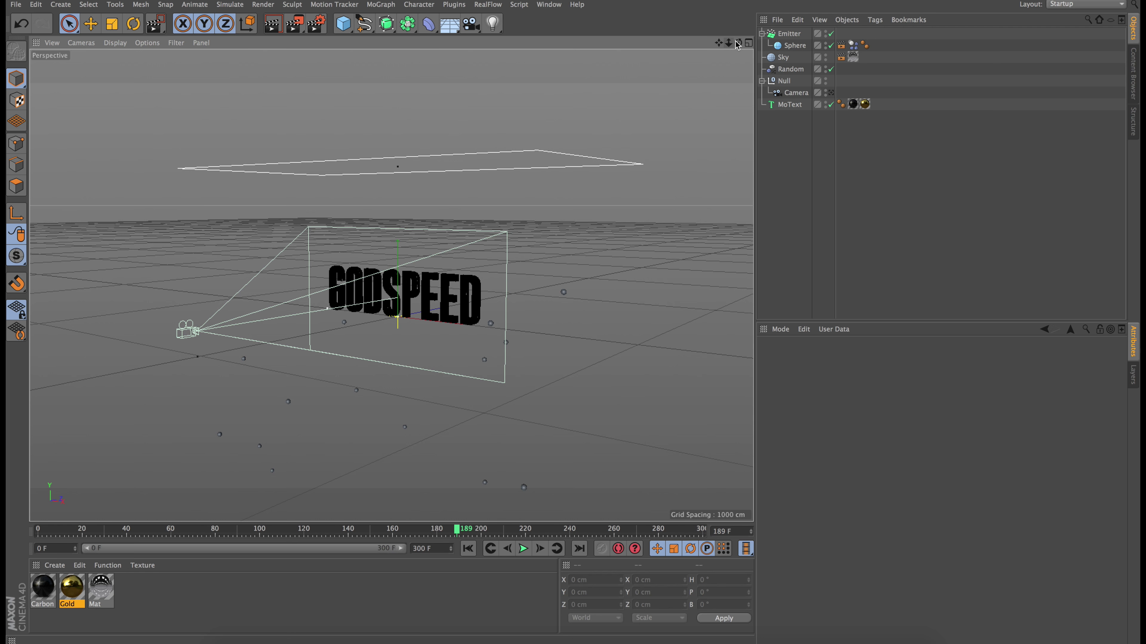
Add a TurbulenceFD Container to the scene.
left_click_drag(738, 42, 739, 45)
left_click(488, 5)
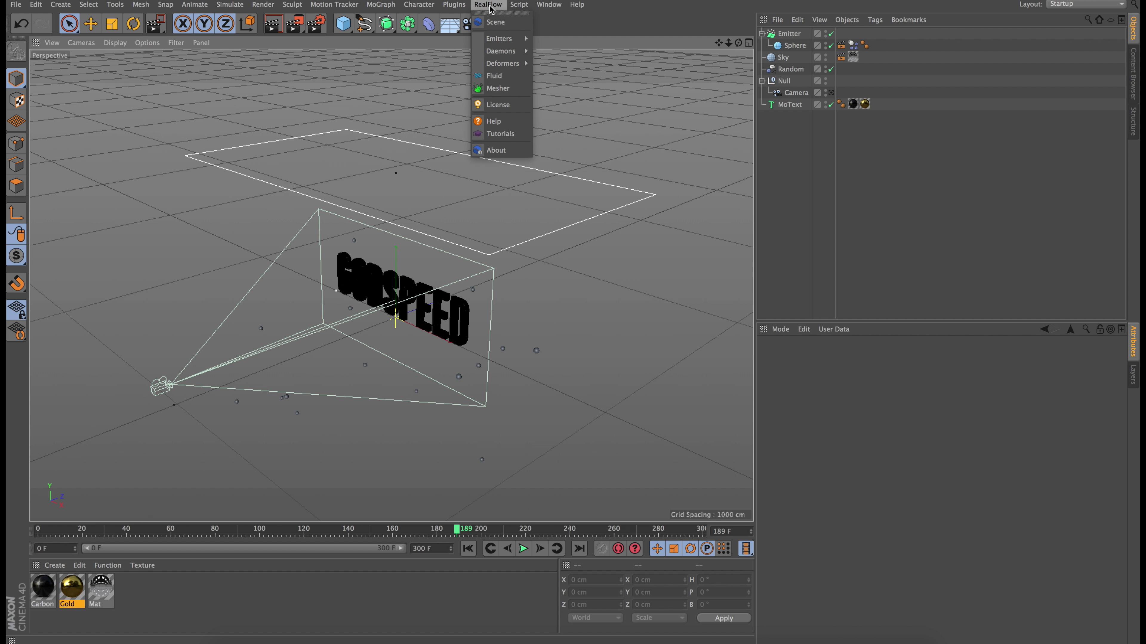
mouse_move(457, 7)
mouse_move(467, 51)
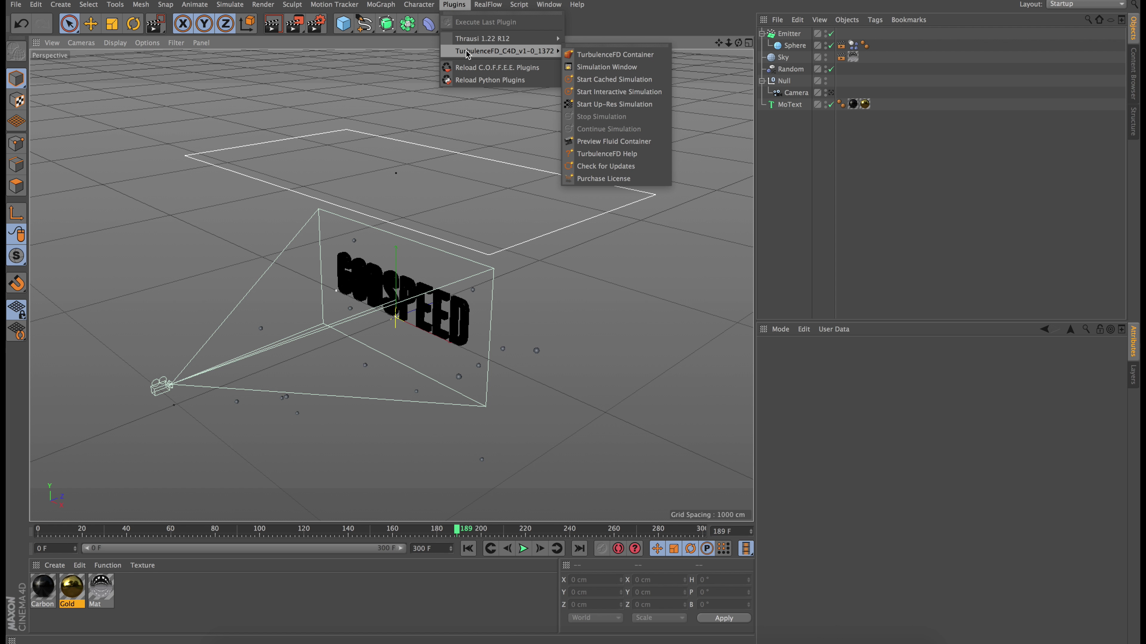
left_click(604, 55)
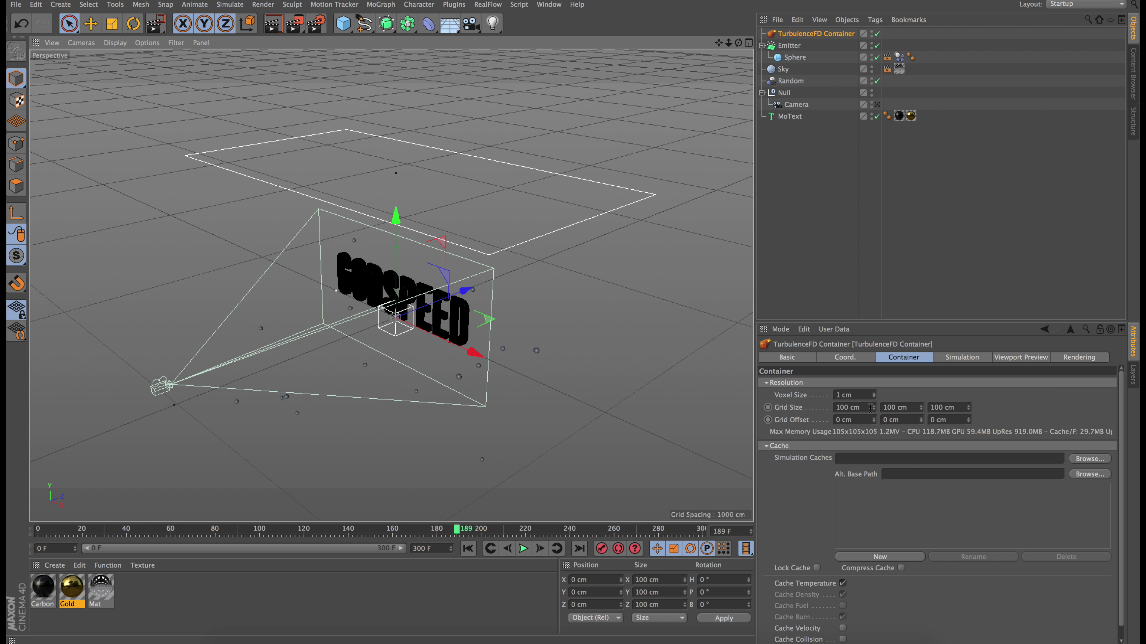
Set the container's grid size to 1000 × 1000 × 1000 cm.
mouse_move(873, 407)
left_mouse_down()
mouse_move(884, 408)
mouse_move(871, 419)
left_mouse_up()
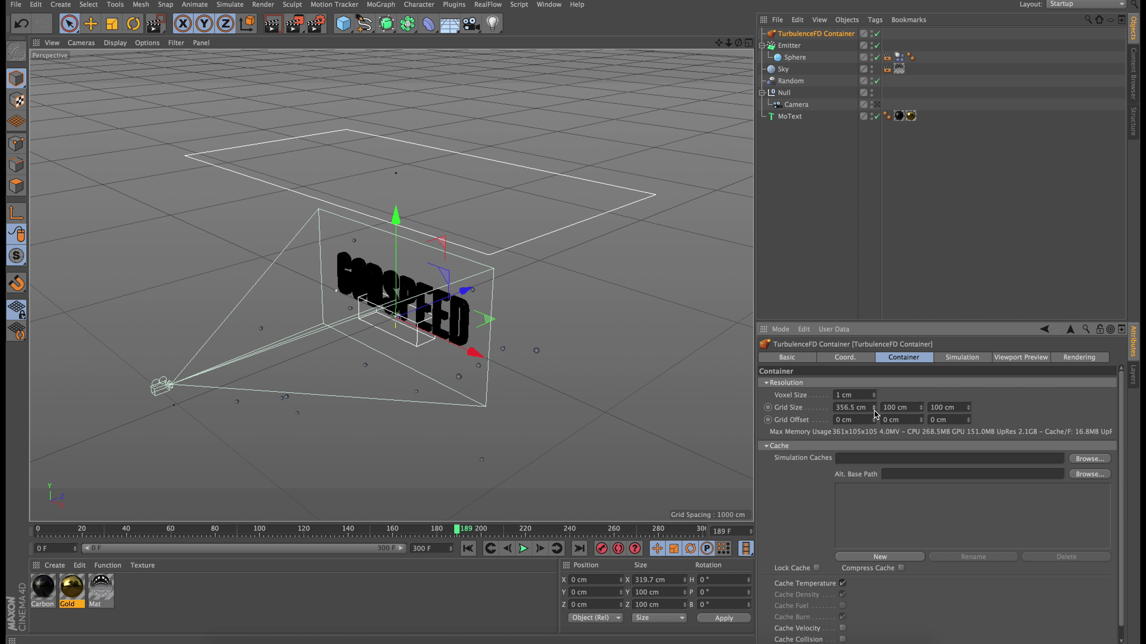
left_click_drag(873, 408, 851, 409)
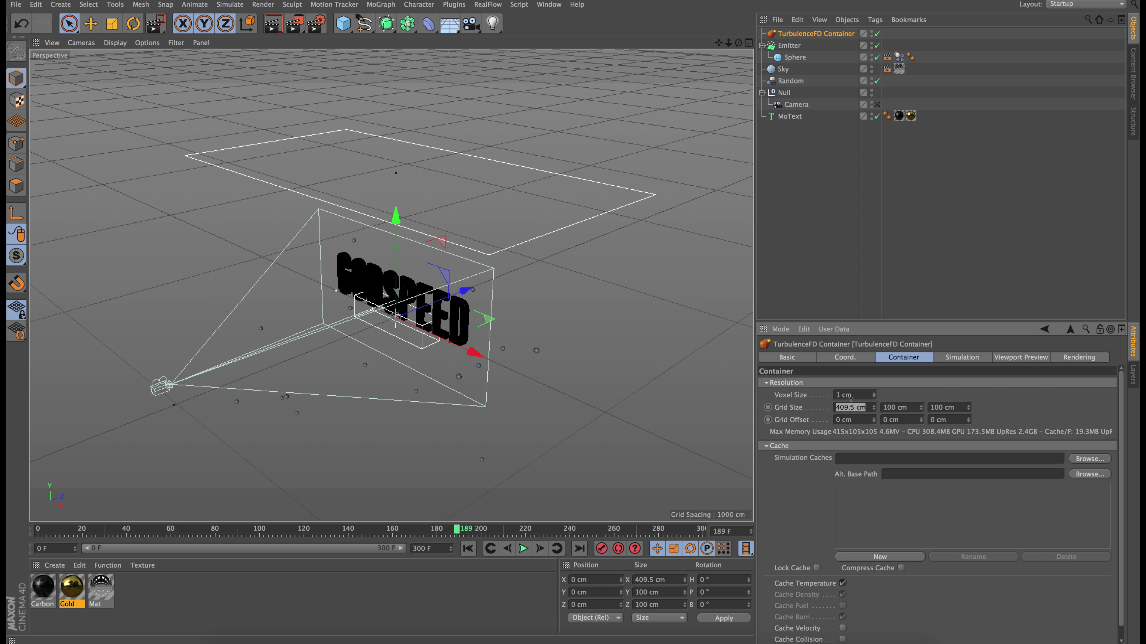
type("00")
key("Return")
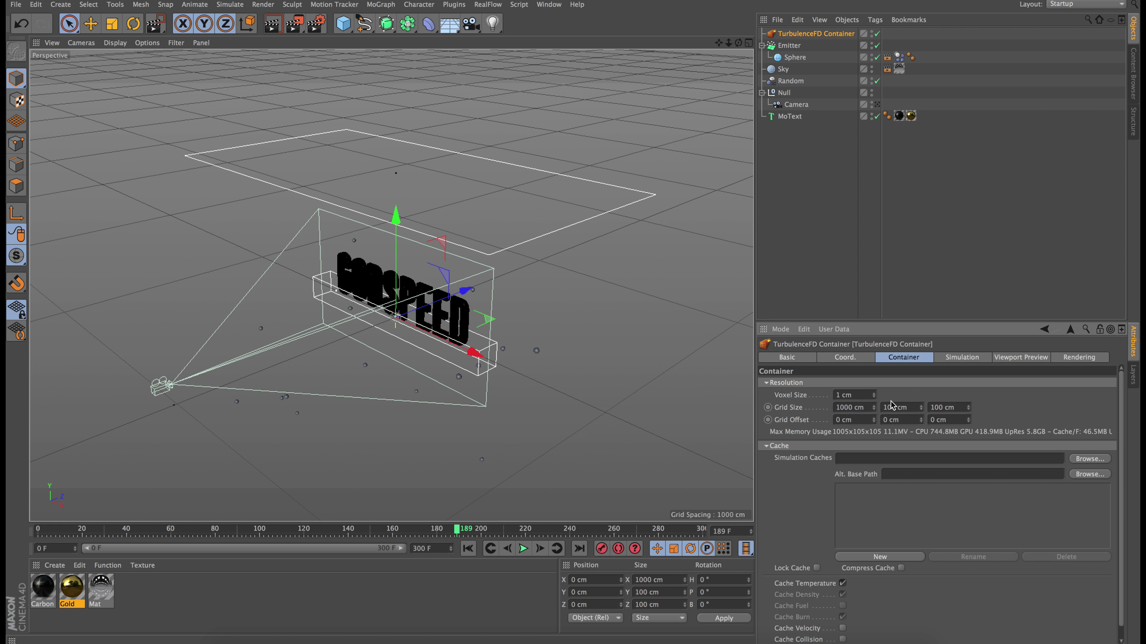
type("1000")
key("Return")
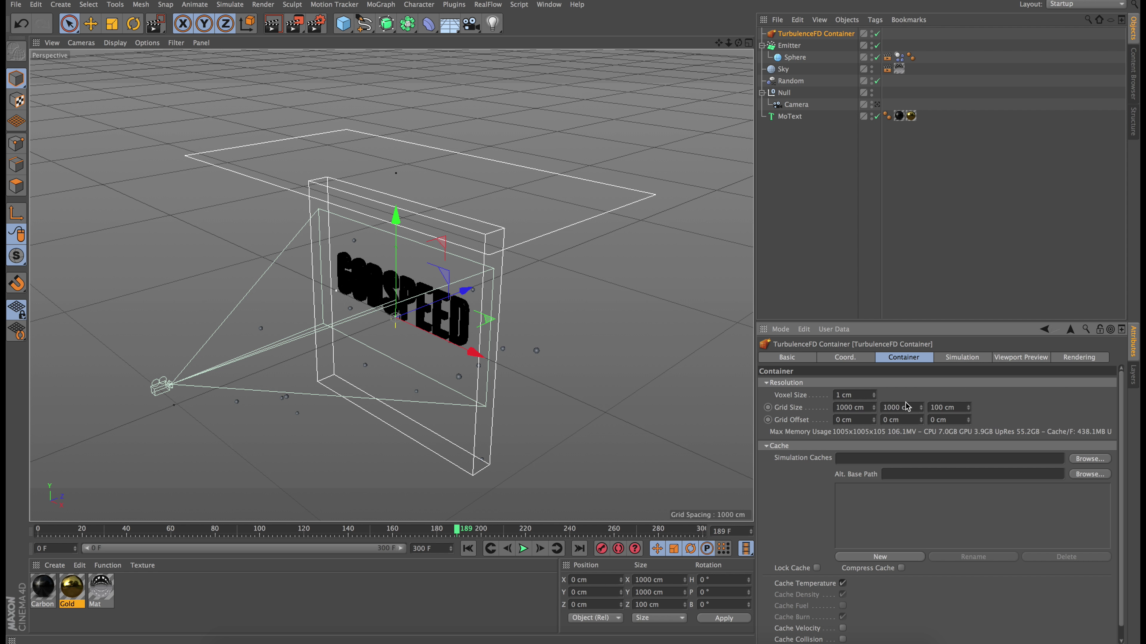
left_click(951, 405)
type("1000")
key("Return")
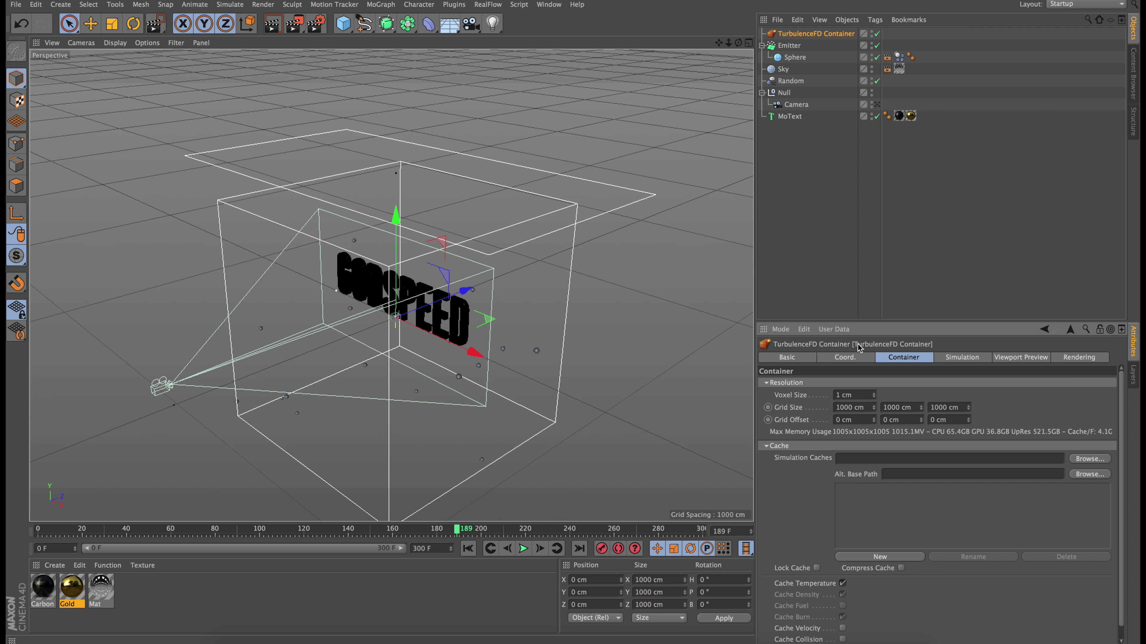
left_click_drag(474, 334, 385, 208, "alt")
Widen the container to 1400 cm in X and check its coverage through the render camera.
left_click_drag(874, 408, 875, 412)
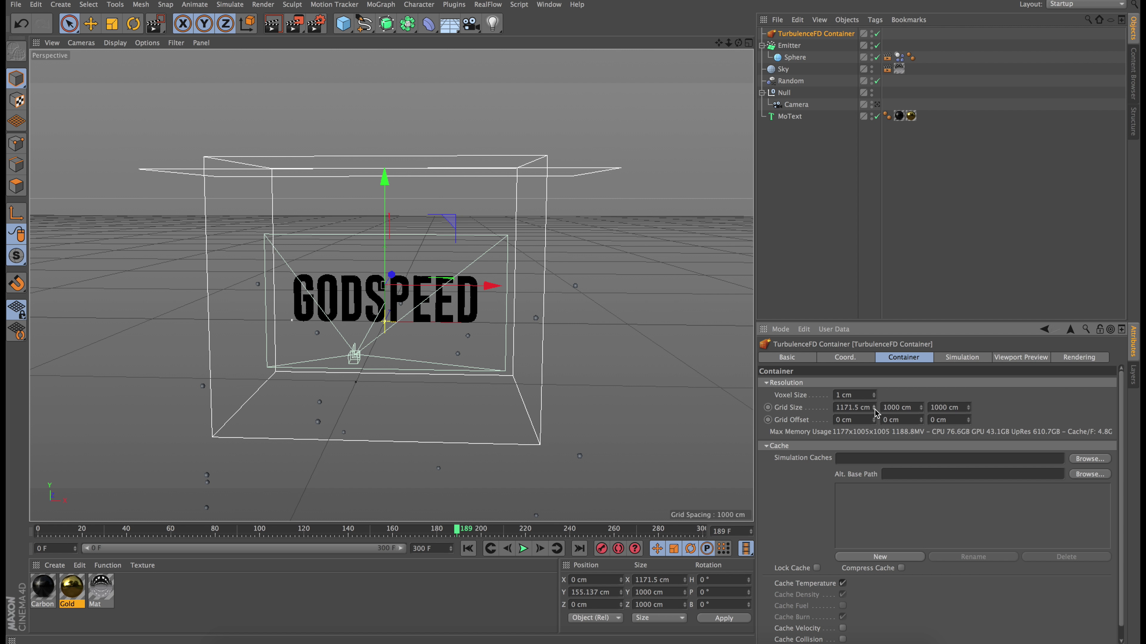
left_click(845, 406)
type("1400")
key("Return")
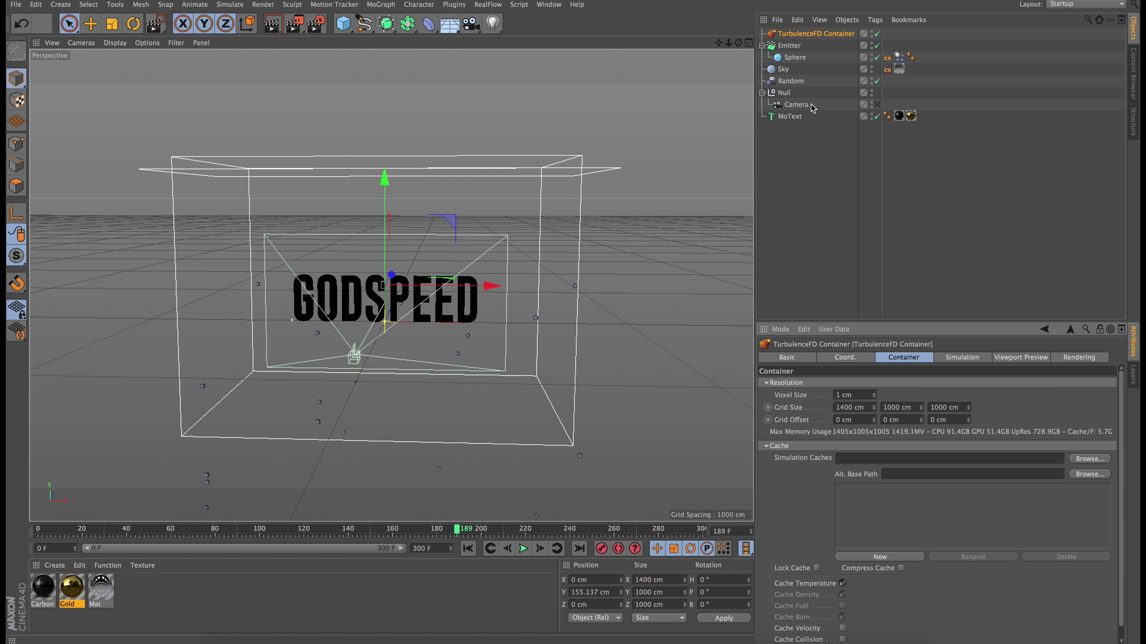
left_click_drag(563, 266, 571, 322, "alt")
left_click(876, 104)
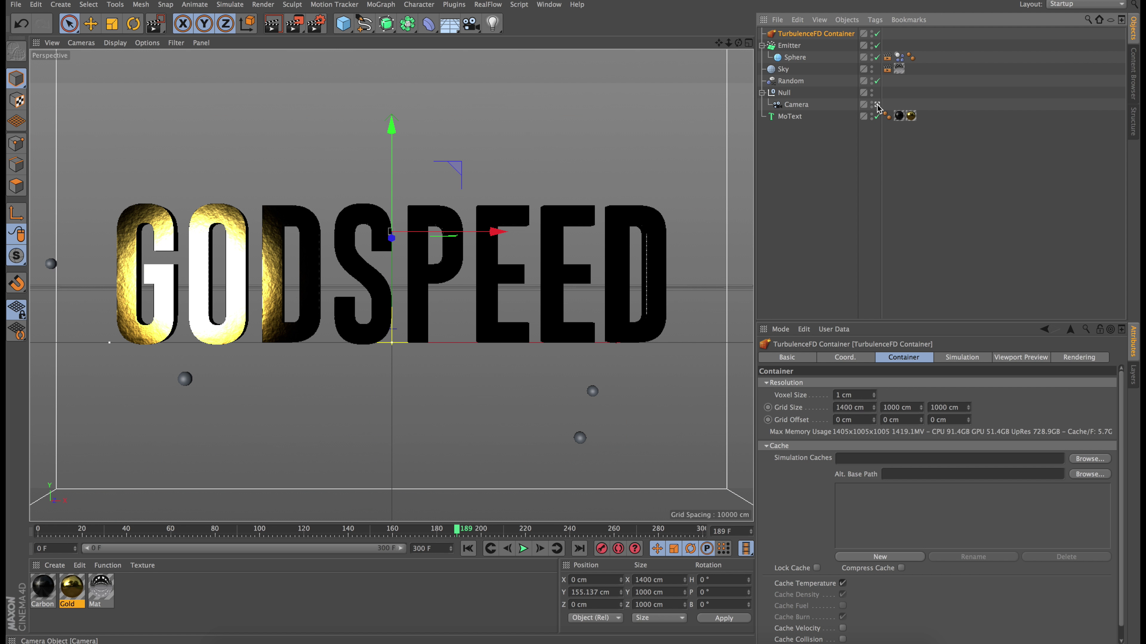
left_click_drag(458, 532, 124, 531)
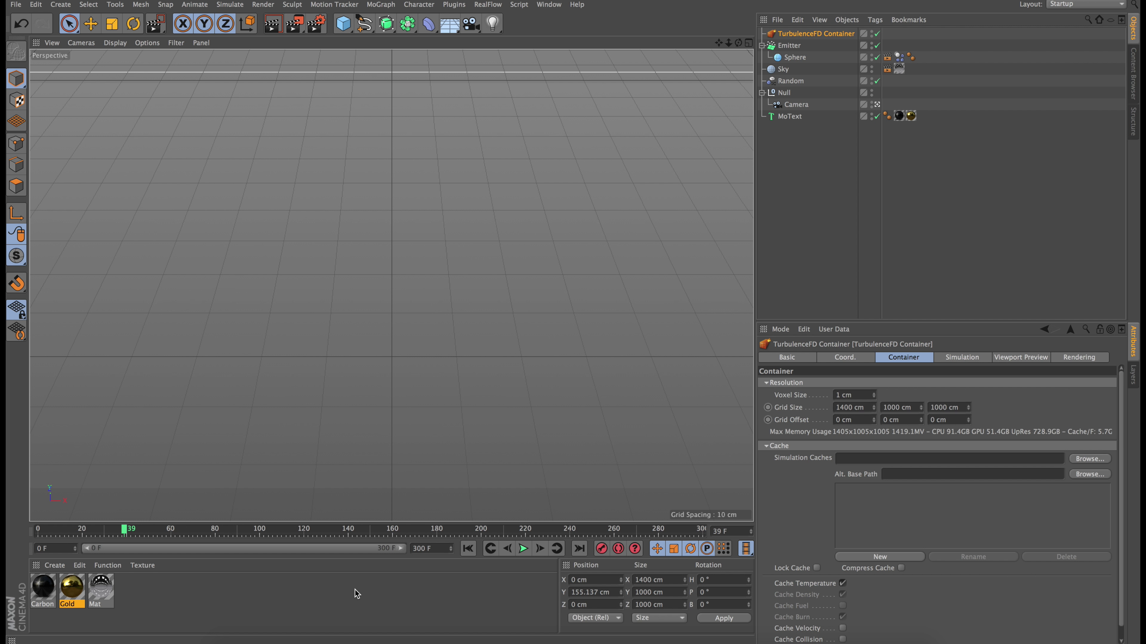
left_click(467, 548)
left_click(523, 548)
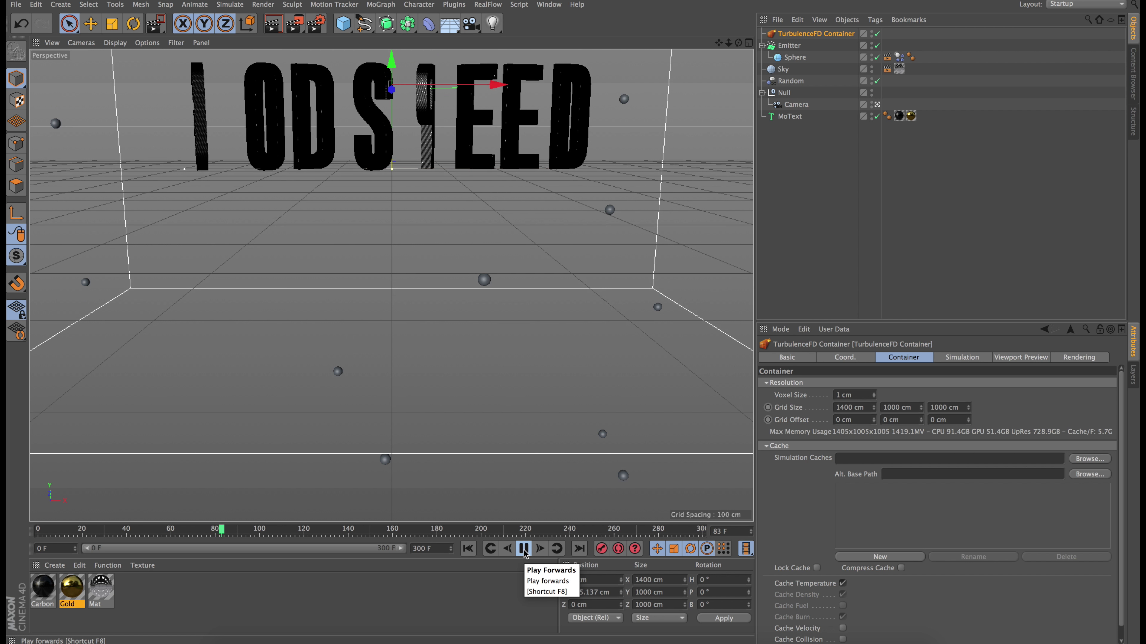
left_click(524, 551)
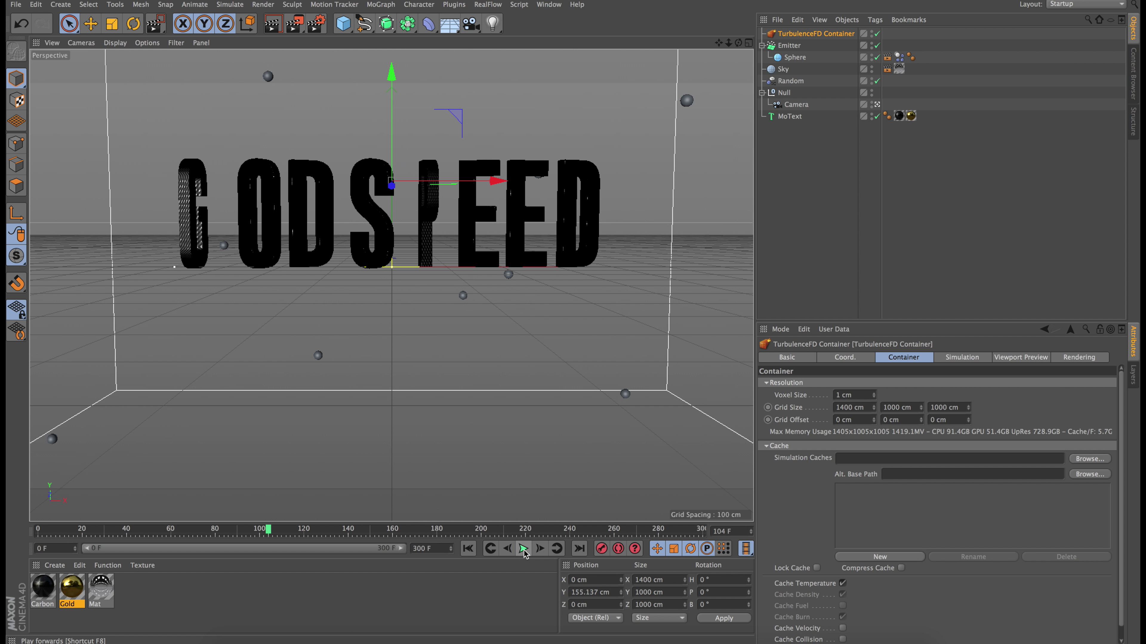
Set the container height to 1500 cm and lower it along Y around the text.
left_click(912, 407)
type("1500")
key("Return")
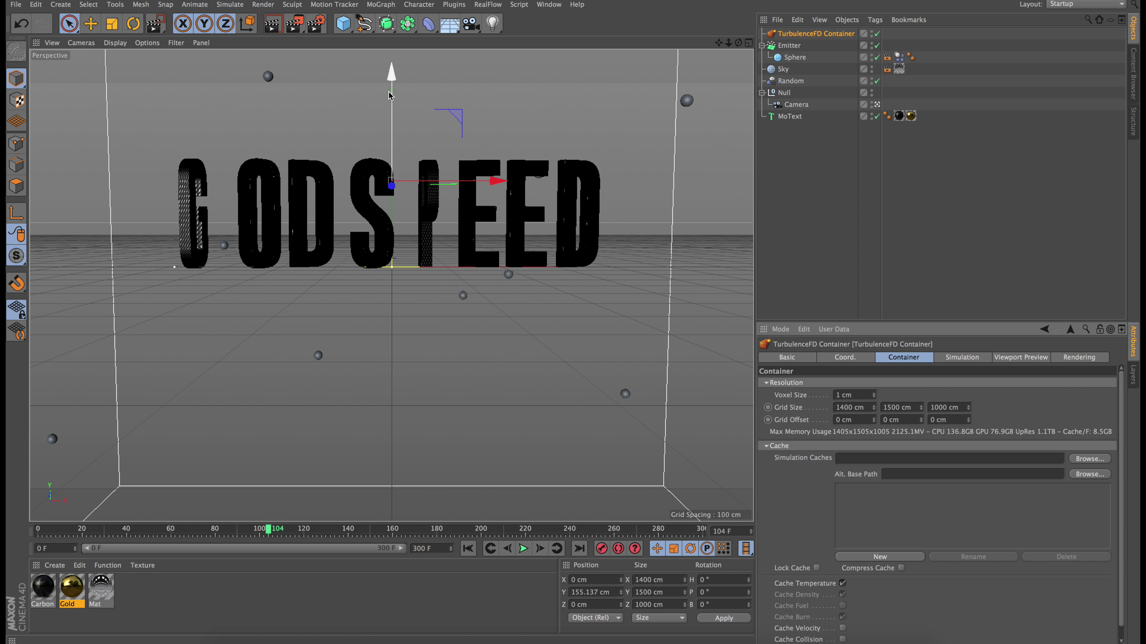
left_click_drag(391, 77, 610, 202)
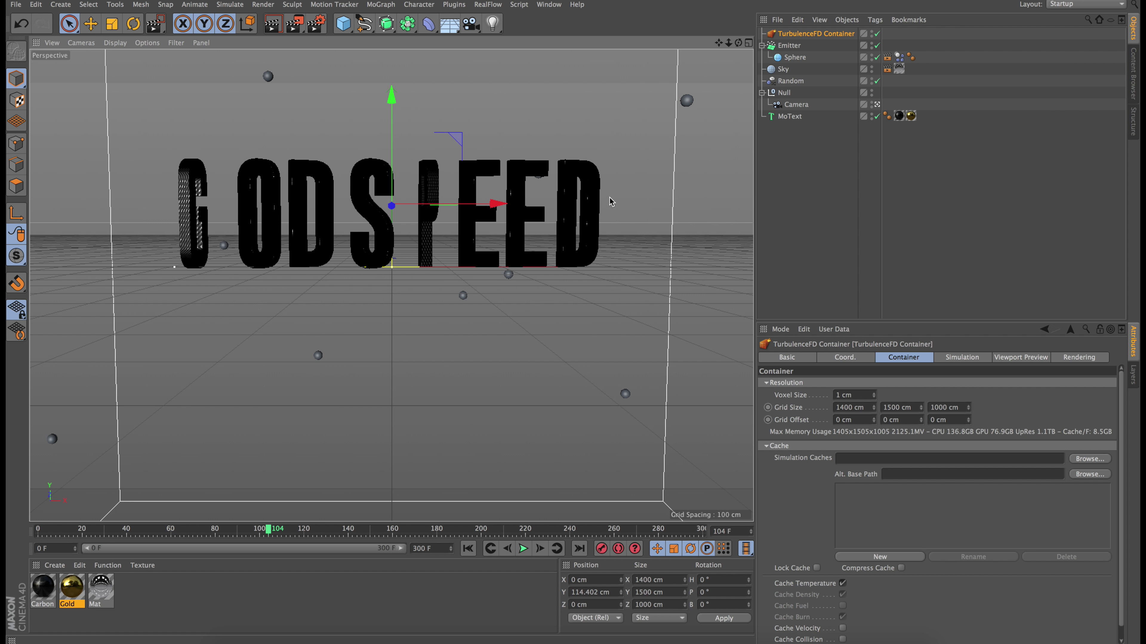
left_click(877, 105)
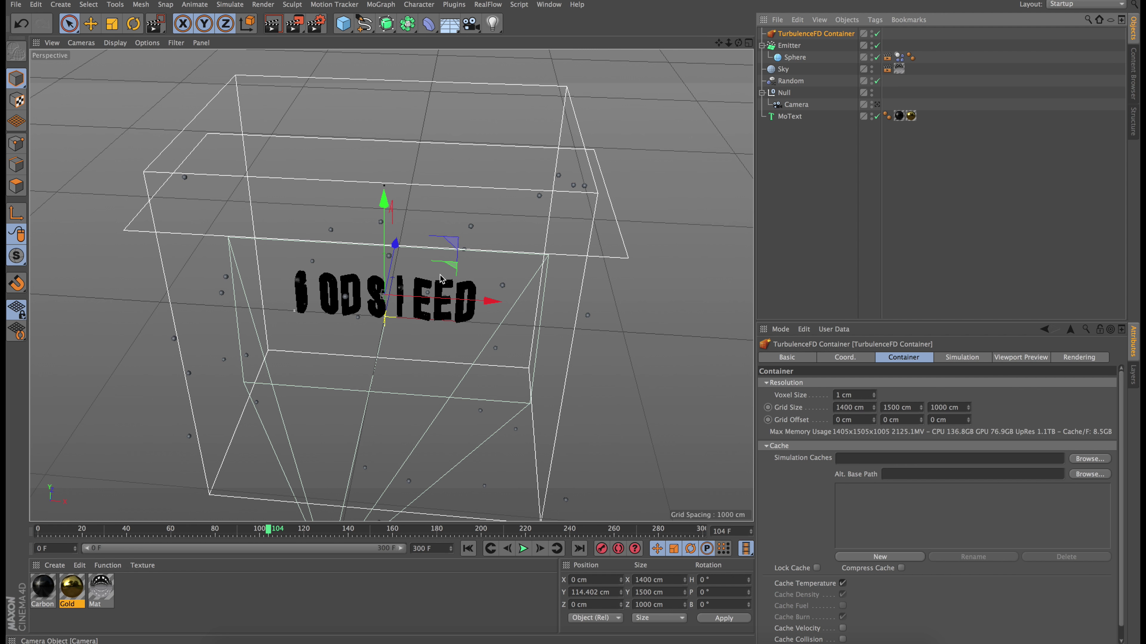
left_click_drag(441, 278, 392, 251, "alt")
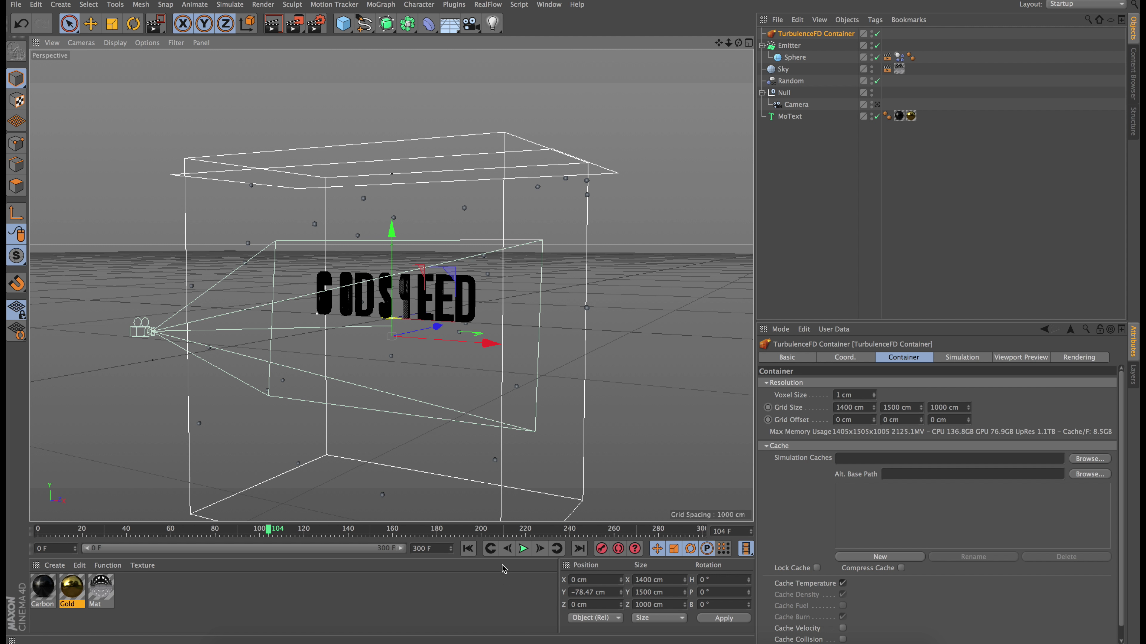
left_click(468, 549)
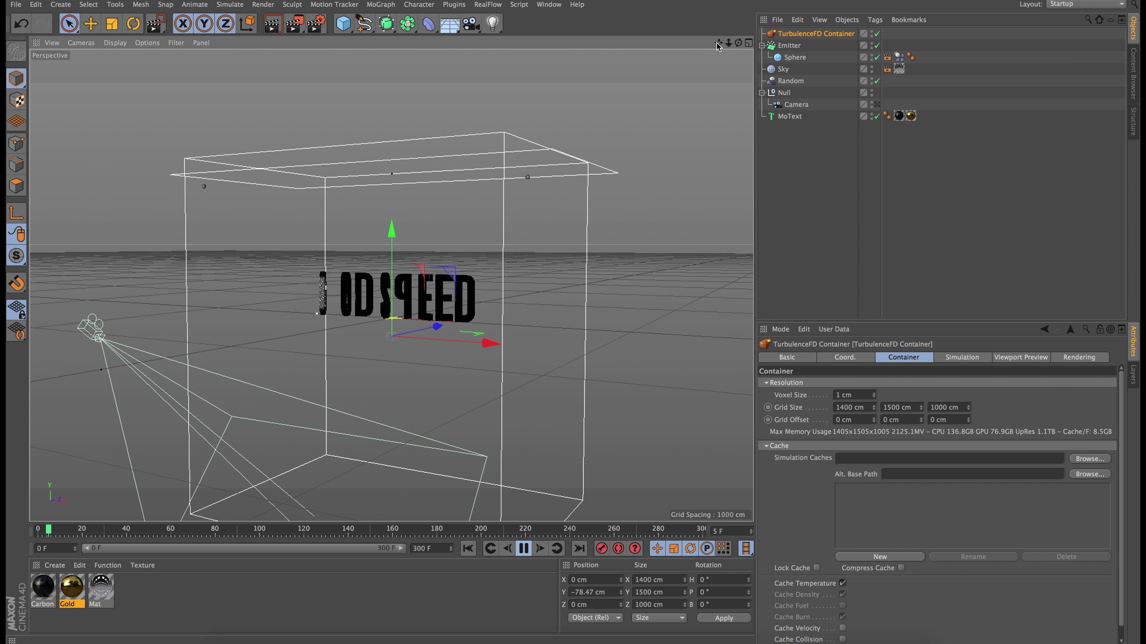
left_click_drag(718, 43, 719, 47)
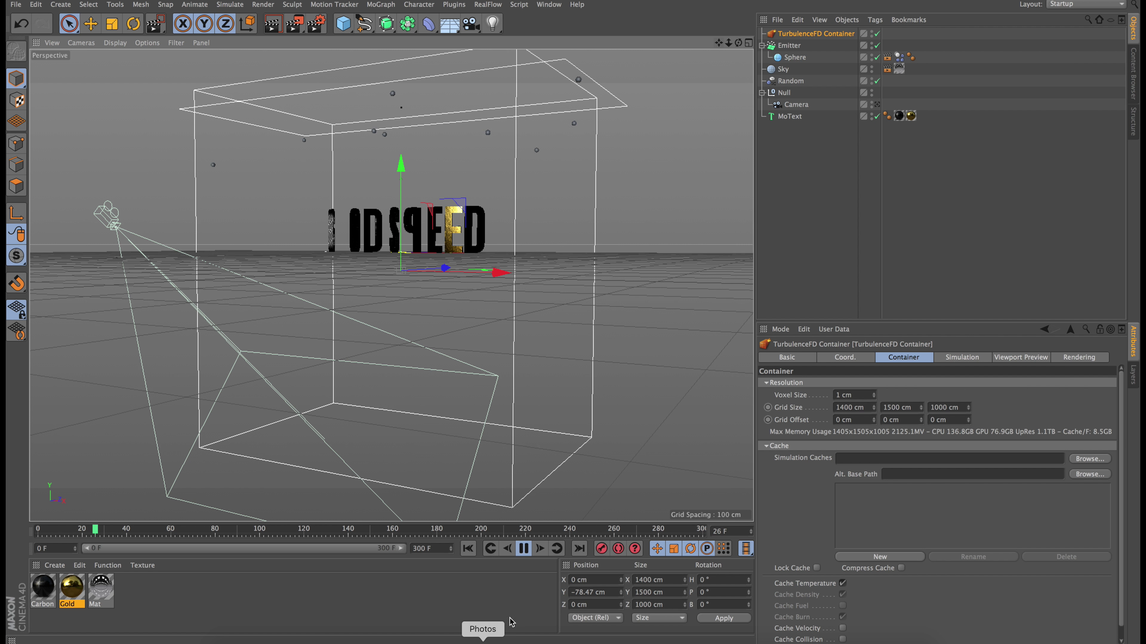
left_click(524, 549)
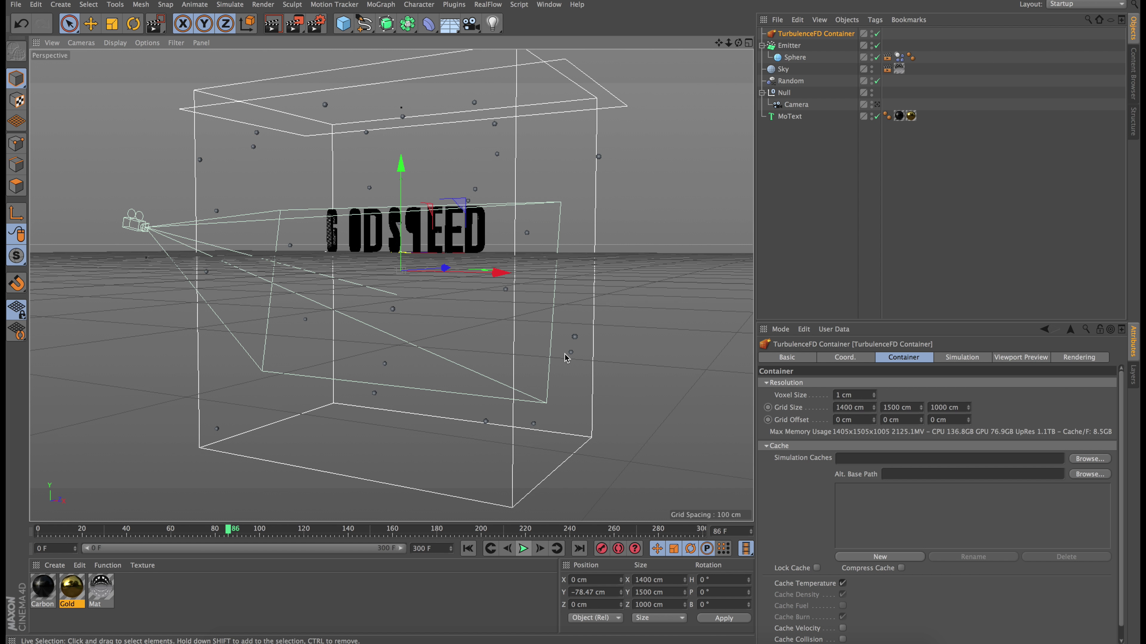
left_click_drag(406, 357, 432, 360, "alt")
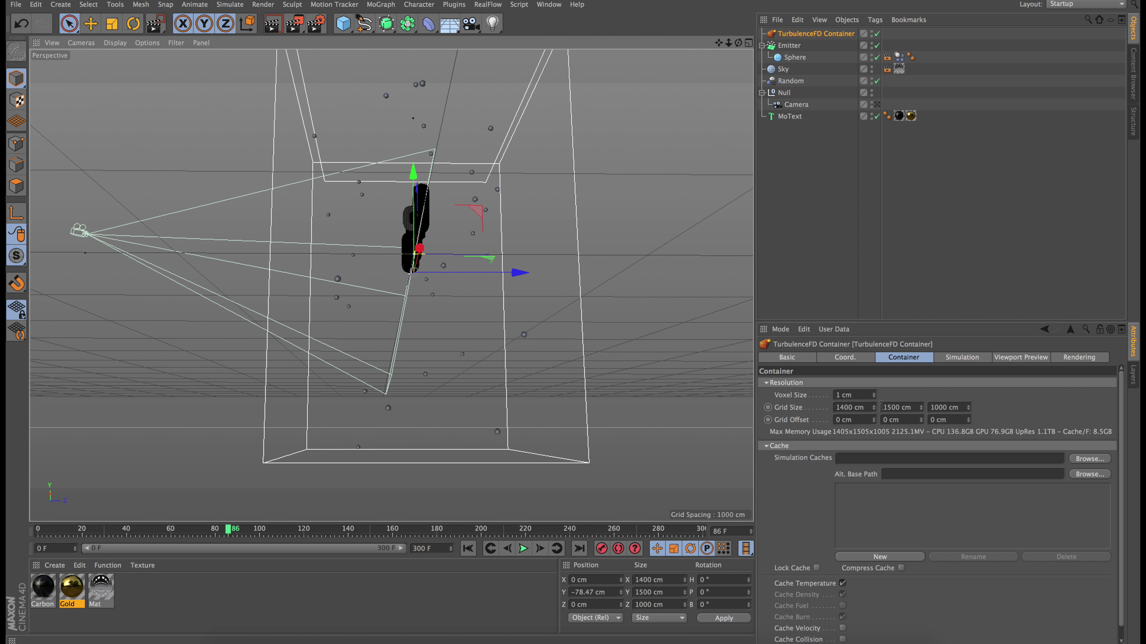
Set the container's voxel size to 10 cm and review it through the render camera.
left_click(857, 395)
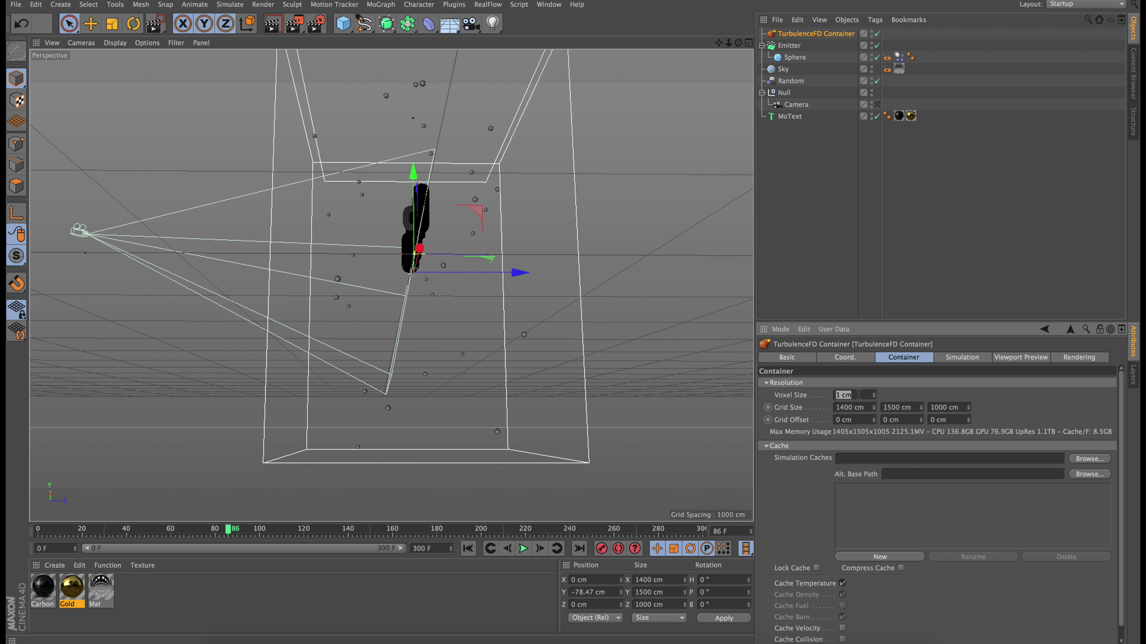
type("10")
key("Return")
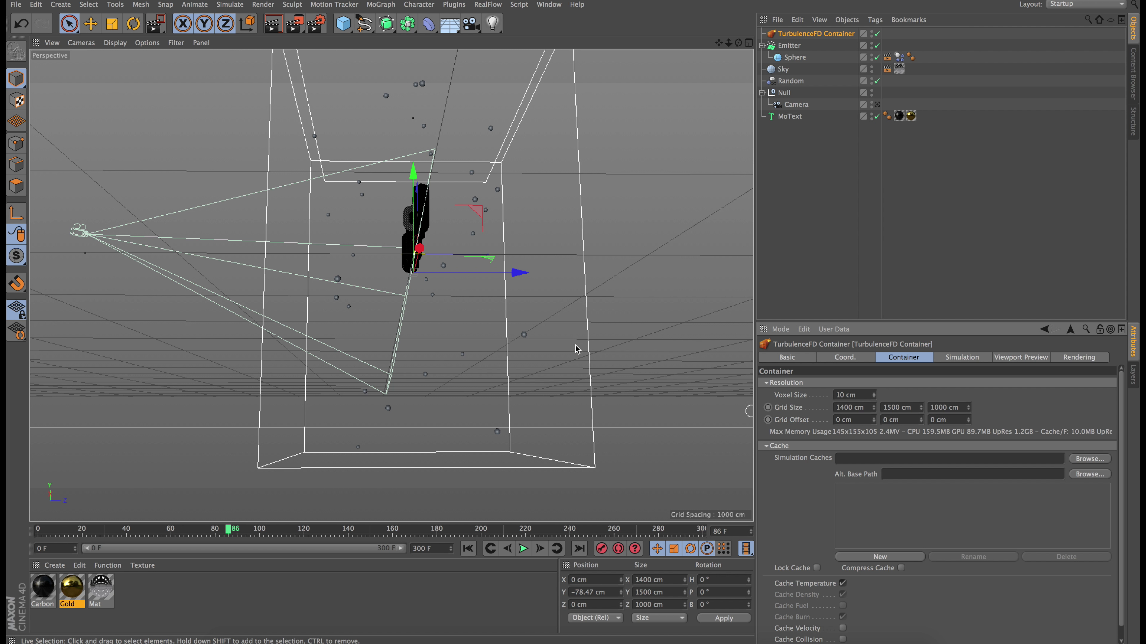
left_click_drag(408, 280, 405, 315, "alt")
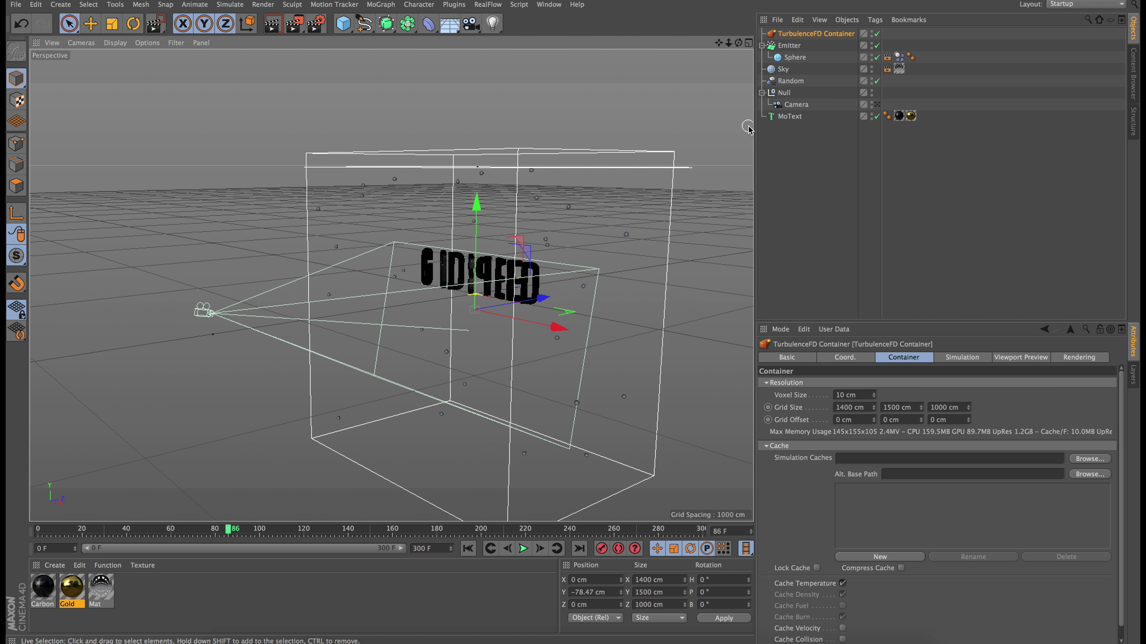
left_click(877, 105)
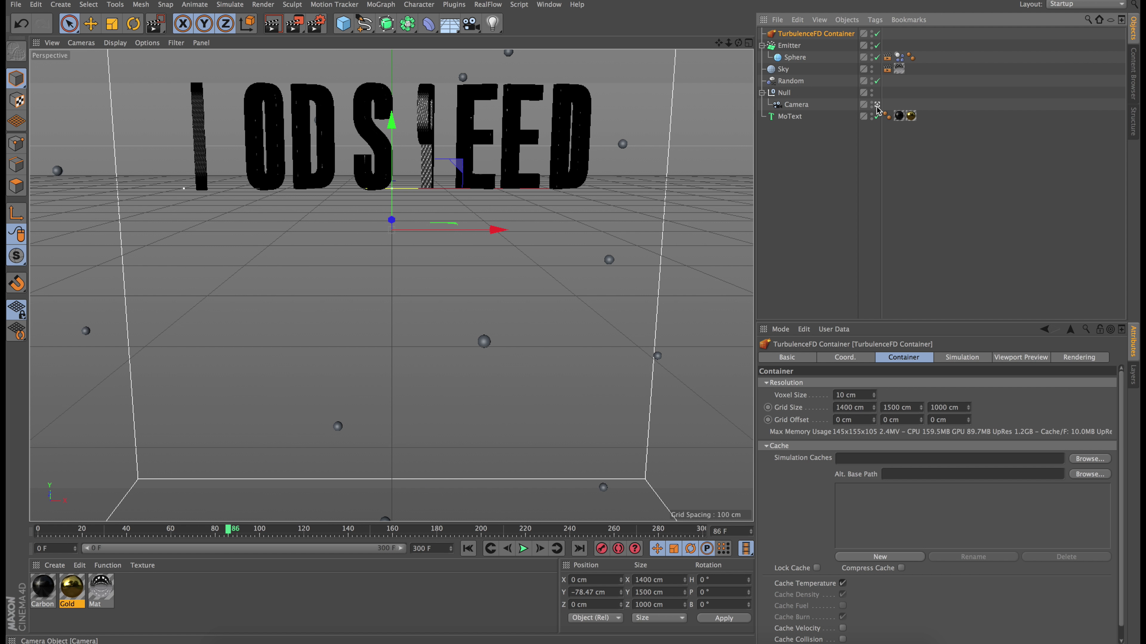
Add a TurbulenceFD Emitter tag to the Sphere and adjust its temperature setting.
left_click(795, 58)
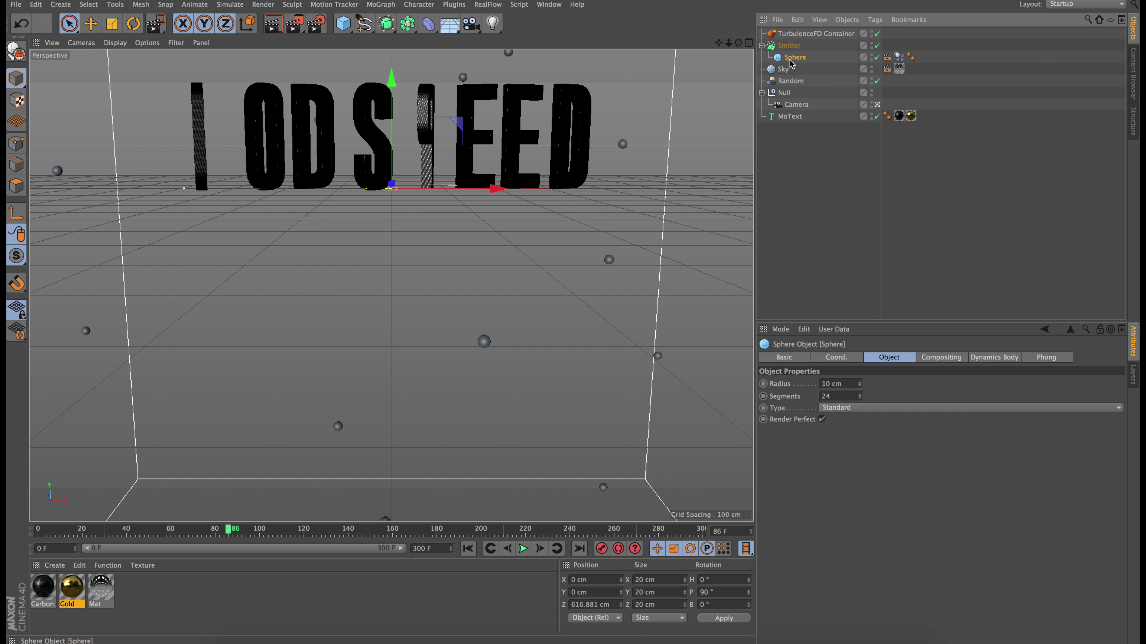
right_click(799, 60)
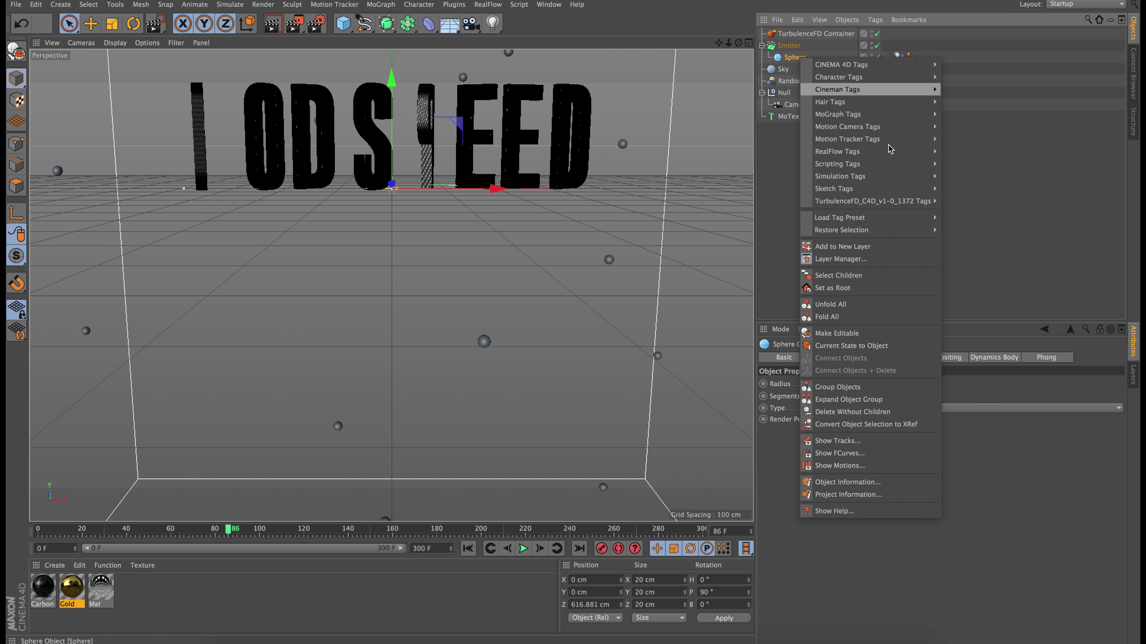
mouse_move(864, 201)
left_click(973, 201)
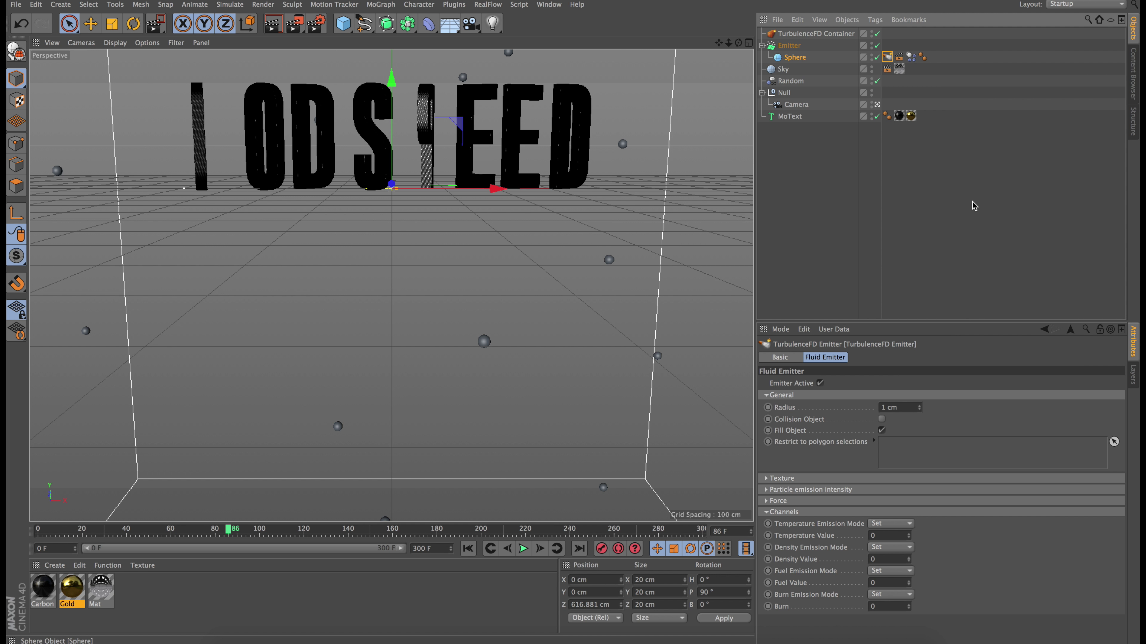
left_click(888, 536)
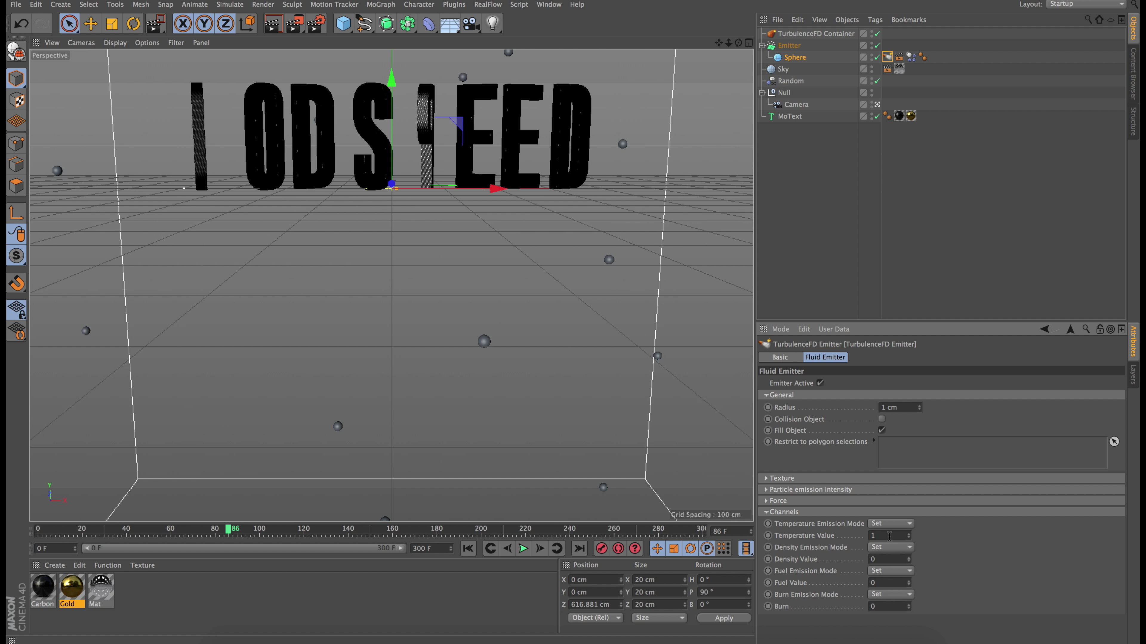
left_click(877, 105)
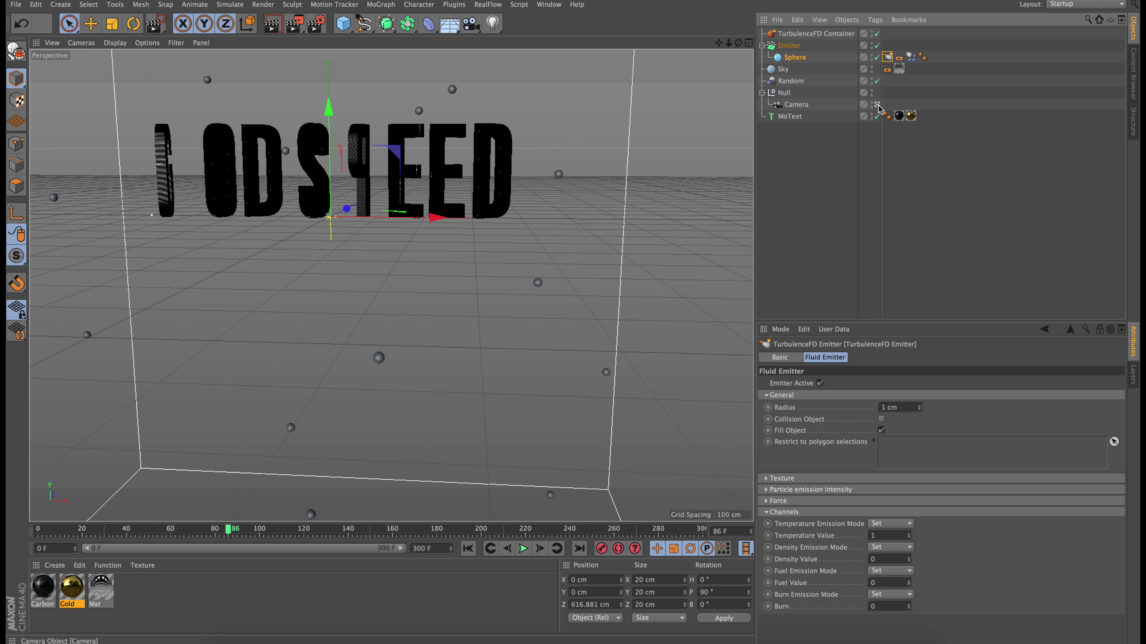
left_click(877, 105)
left_click_drag(738, 42, 739, 47)
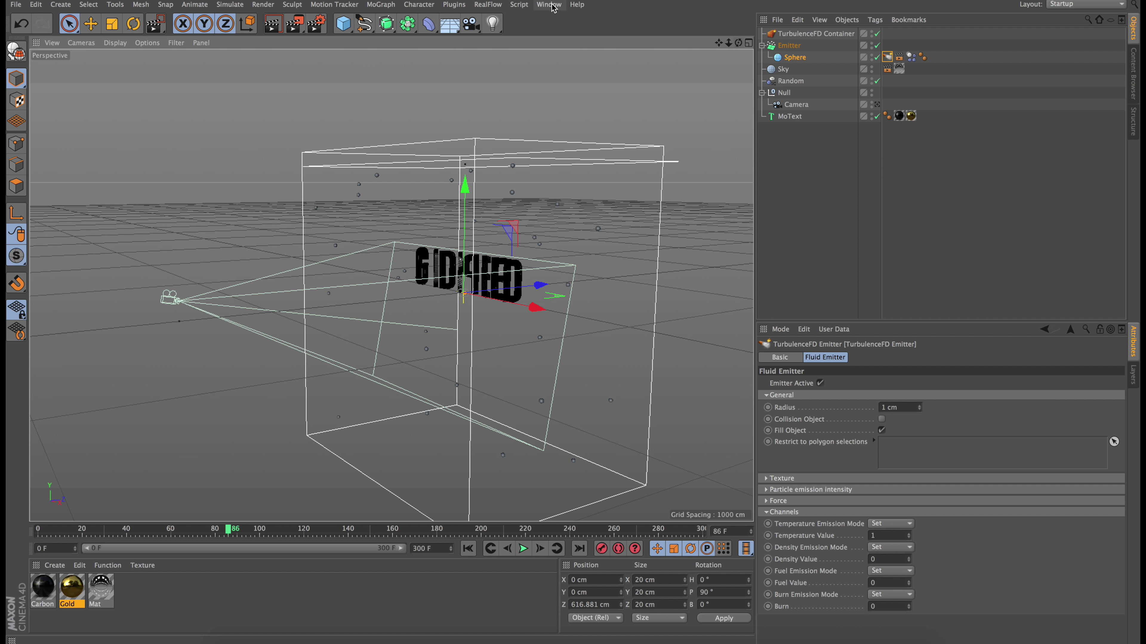
Open the TurbulenceFD Simulation Window, move it aside, and show the container's settings.
left_click(454, 5)
mouse_move(471, 51)
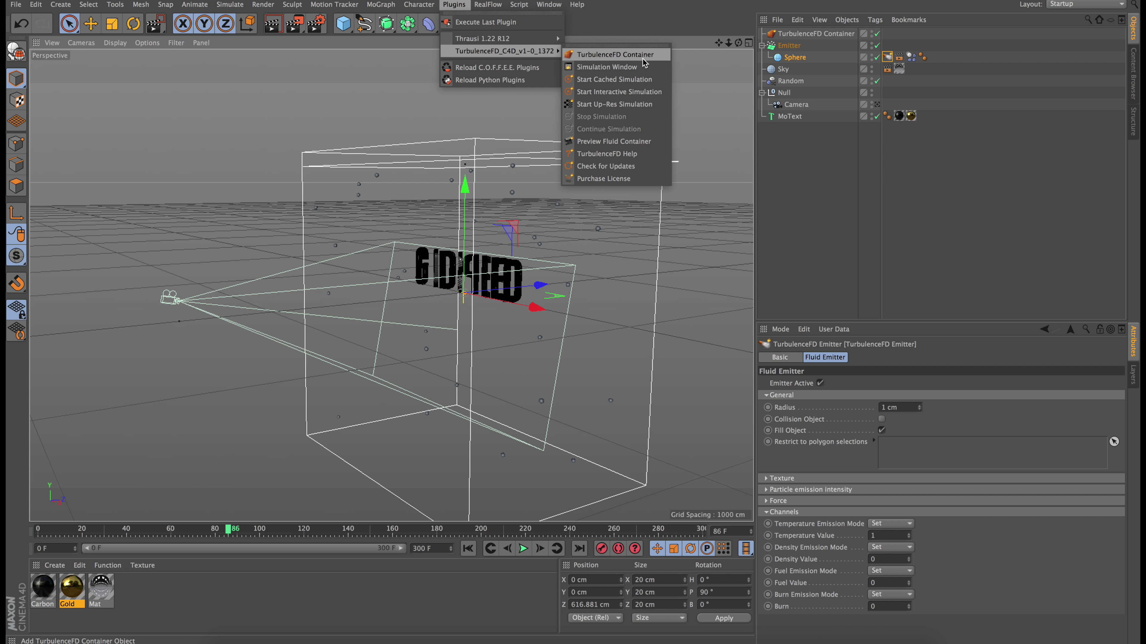
left_click(633, 72)
left_click_drag(625, 23, 947, 195)
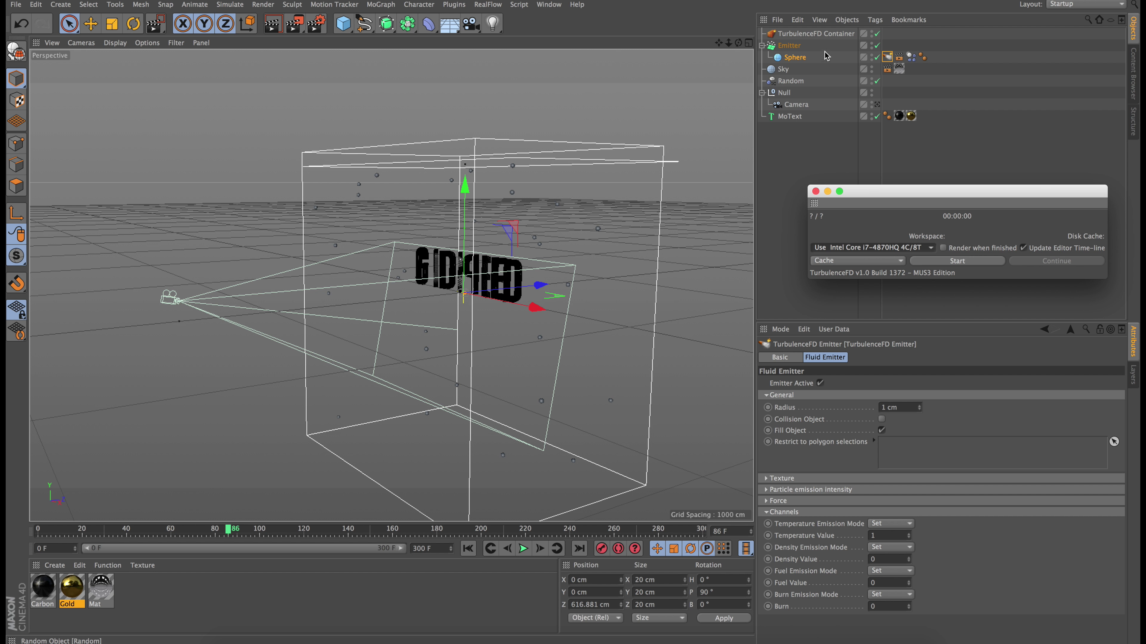
left_click(820, 34)
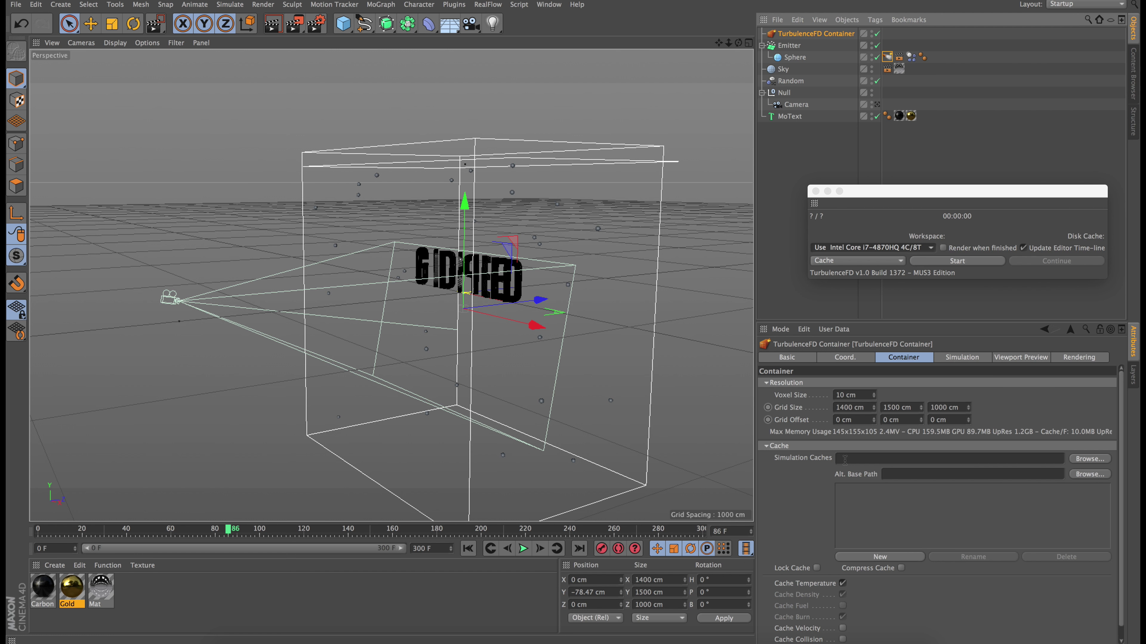
left_click(1088, 459)
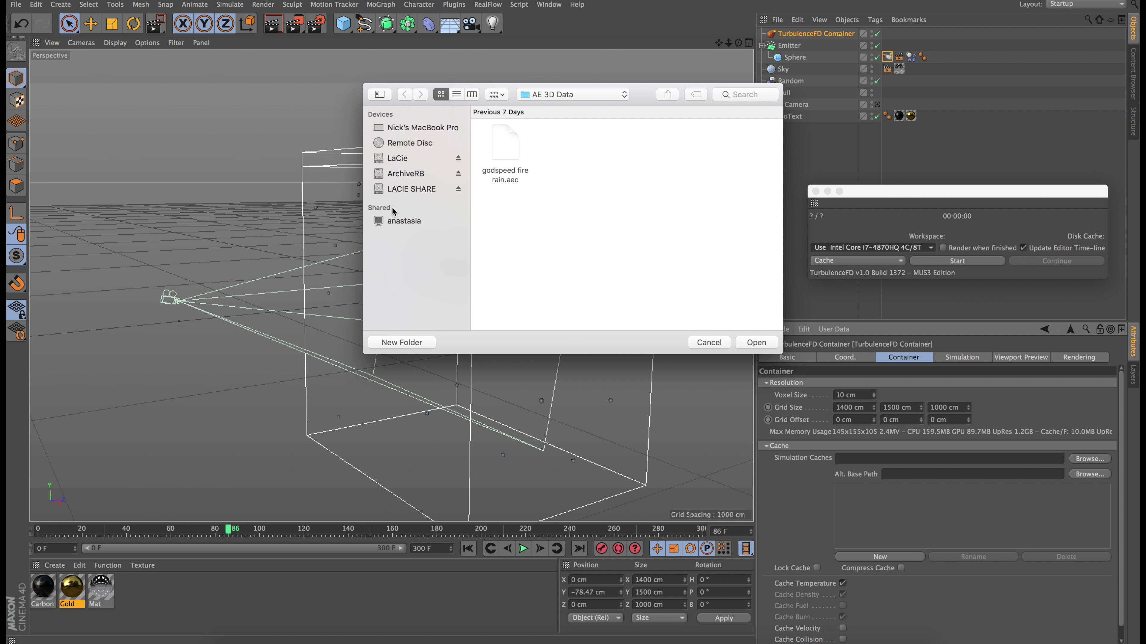
Create a Cache folder inside Studio X C4D/Tutoria and set it as the cache location.
left_click(402, 172)
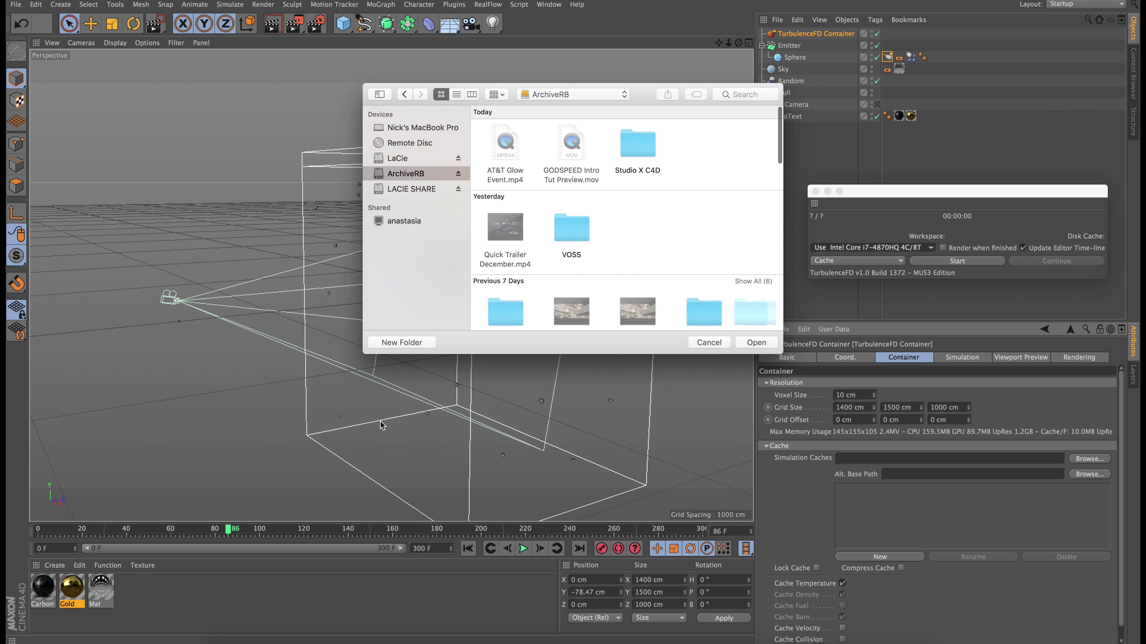
double_click(638, 143)
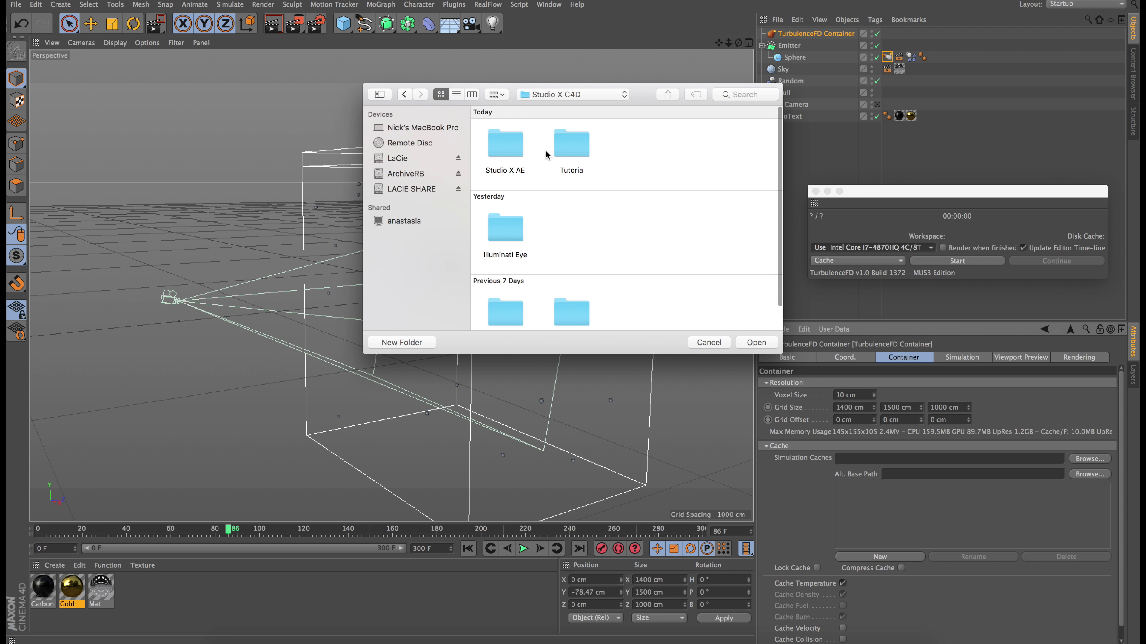
double_click(578, 156)
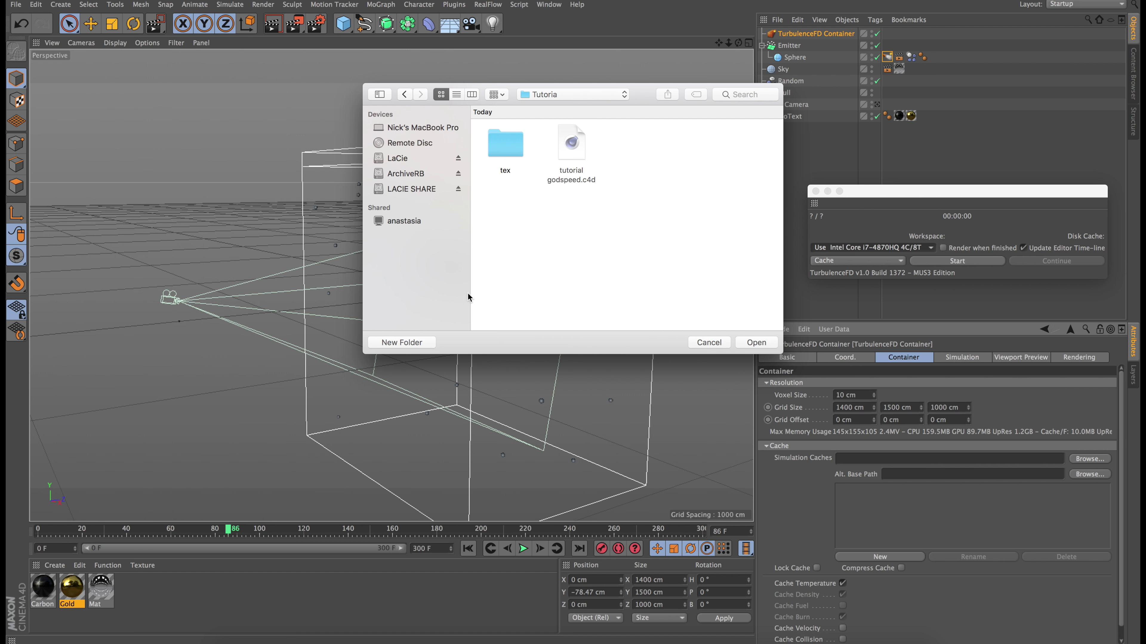
left_click(408, 342)
type("Cache")
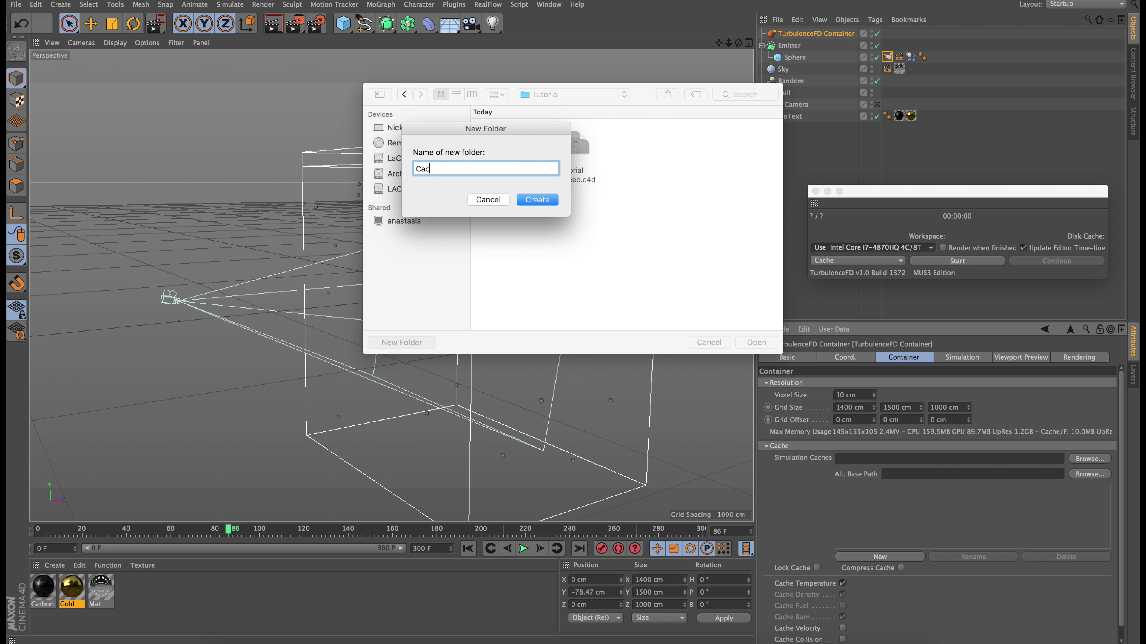
key("Return")
left_click(756, 343)
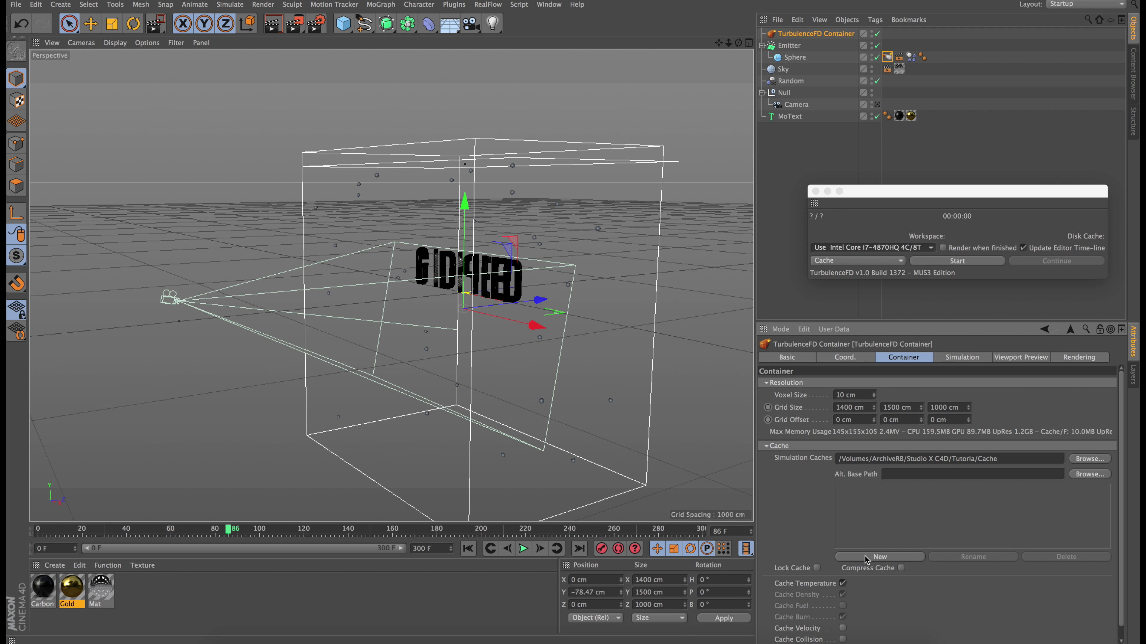
Add a new simulation cache entry and rename it 10CM.
left_click(866, 559)
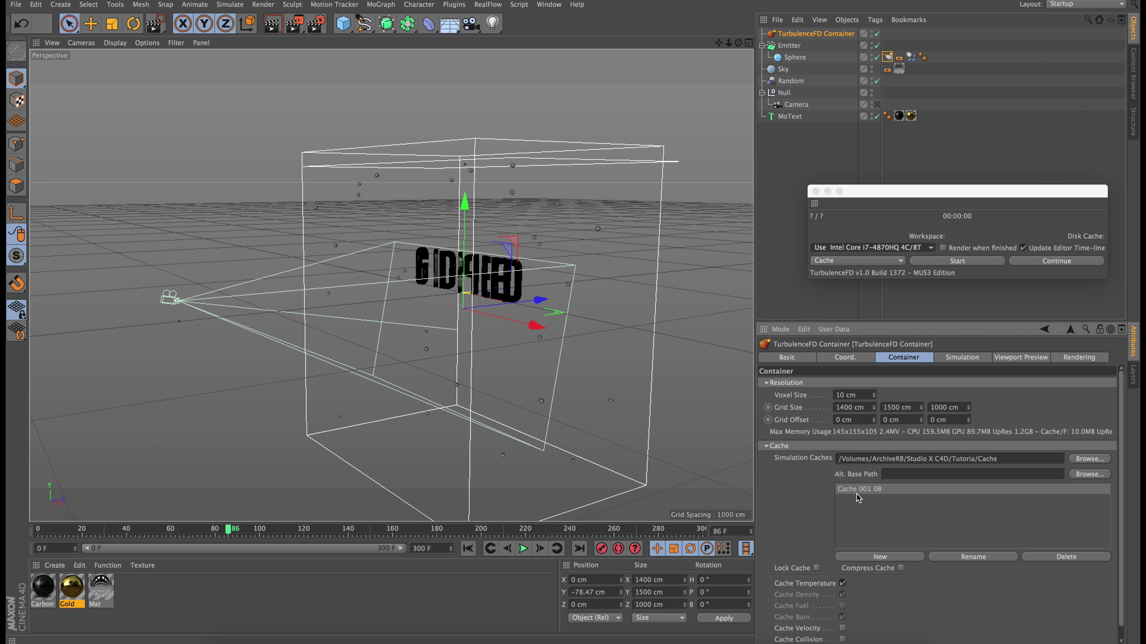
left_click(973, 557)
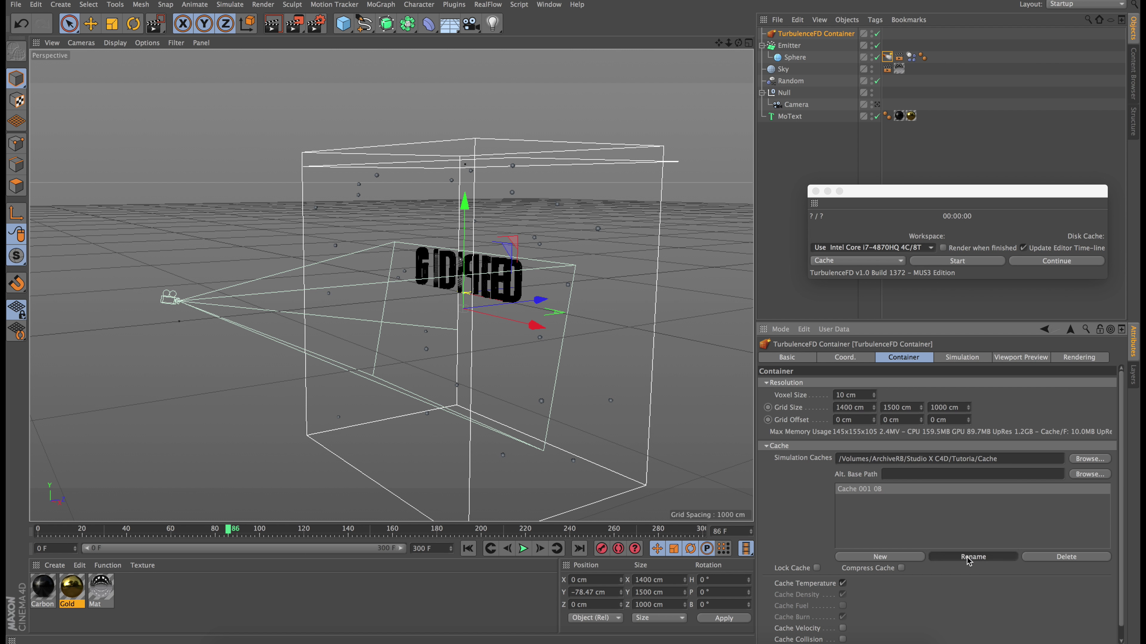
type("10CM")
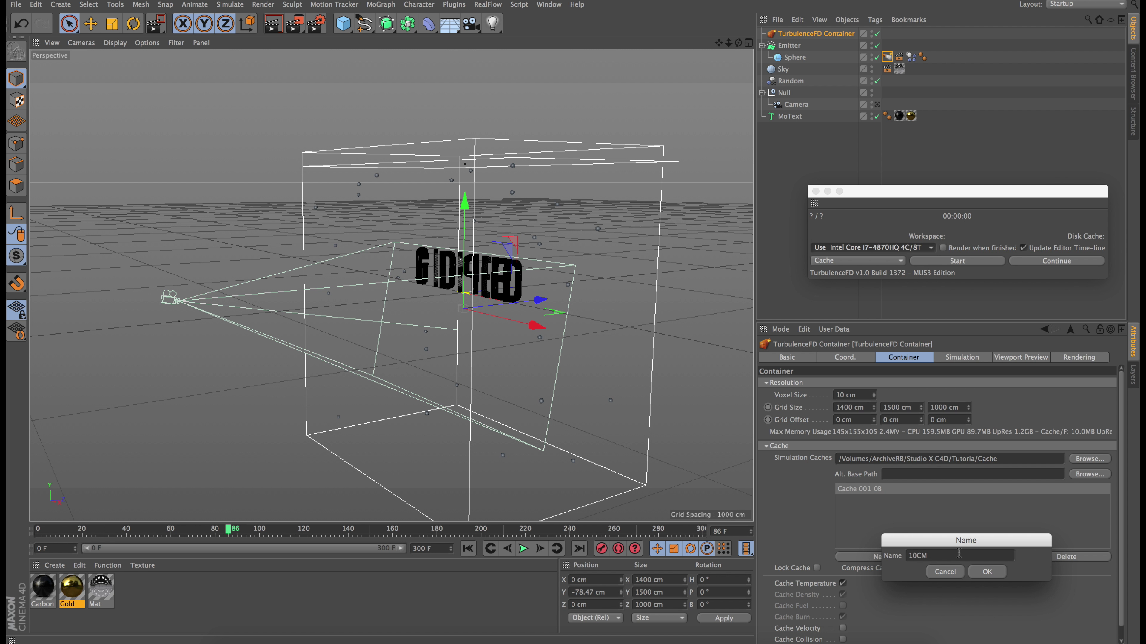
key("Return")
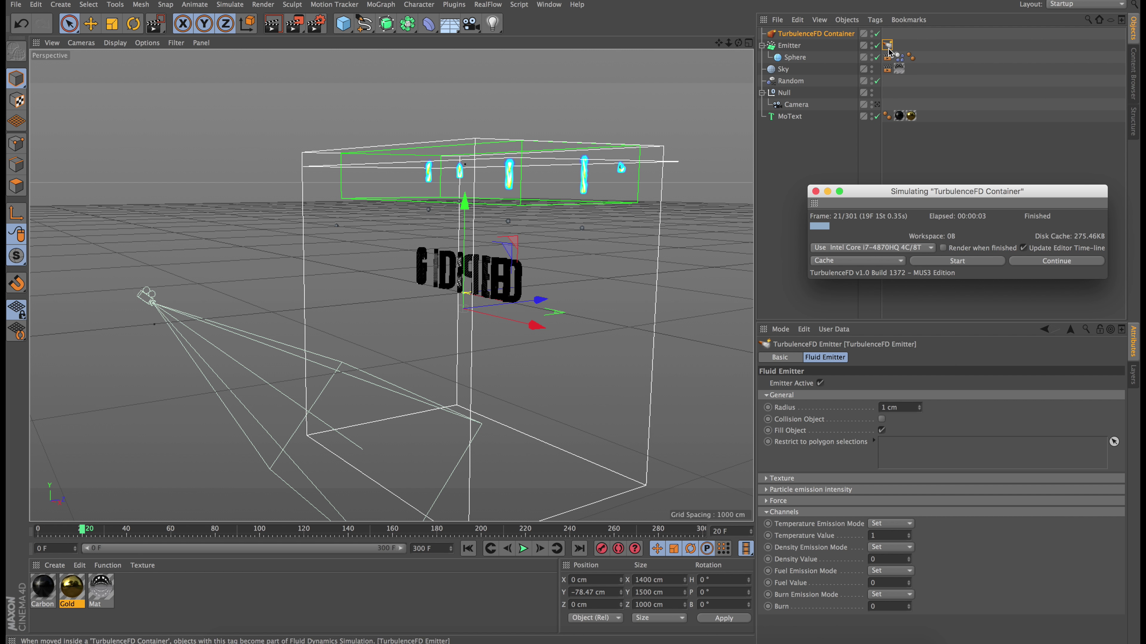
Move the fluid emitter tag onto the Sphere and simulate the fluid, stopping at frame 41.
left_click(887, 47)
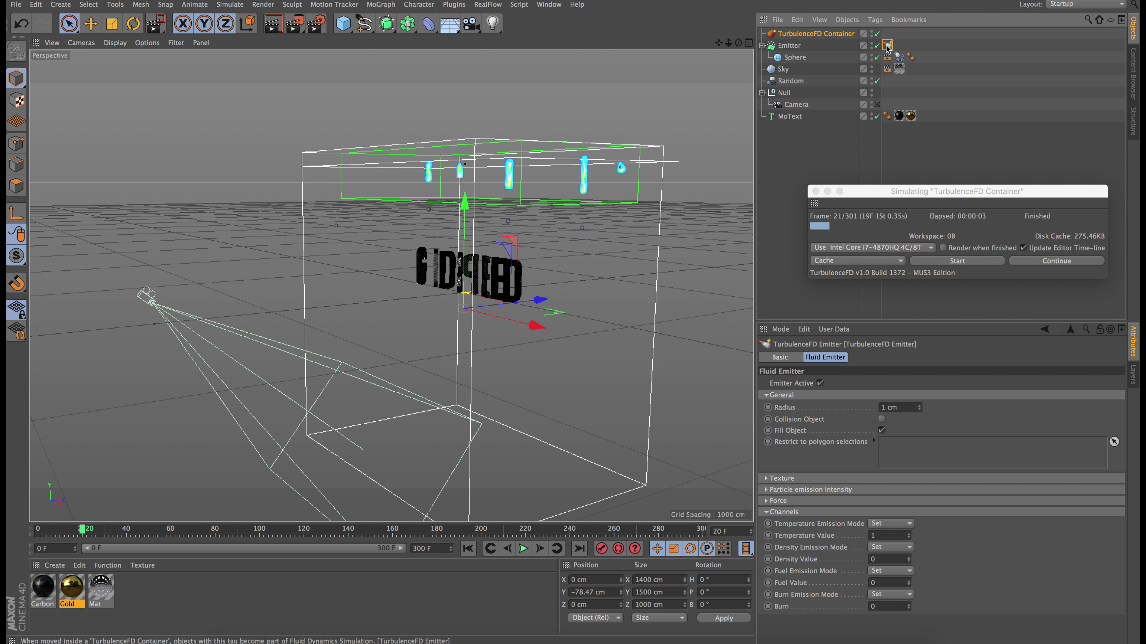
mouse_move(887, 47)
left_mouse_down()
mouse_move(925, 62)
mouse_move(888, 48)
left_mouse_up()
left_click(957, 261)
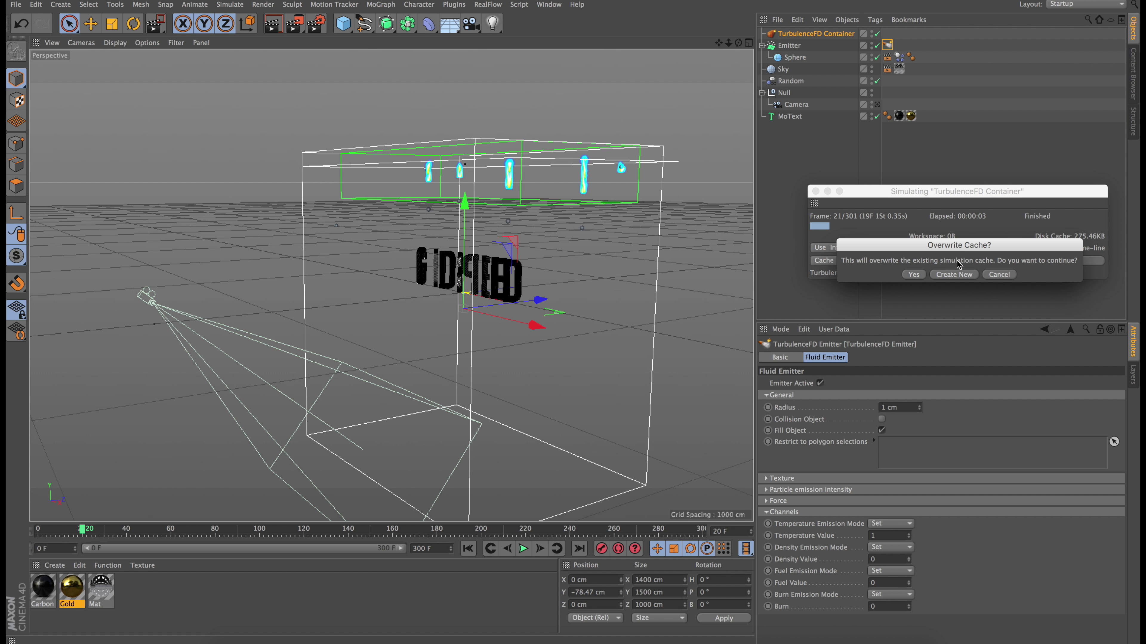
left_click(914, 275)
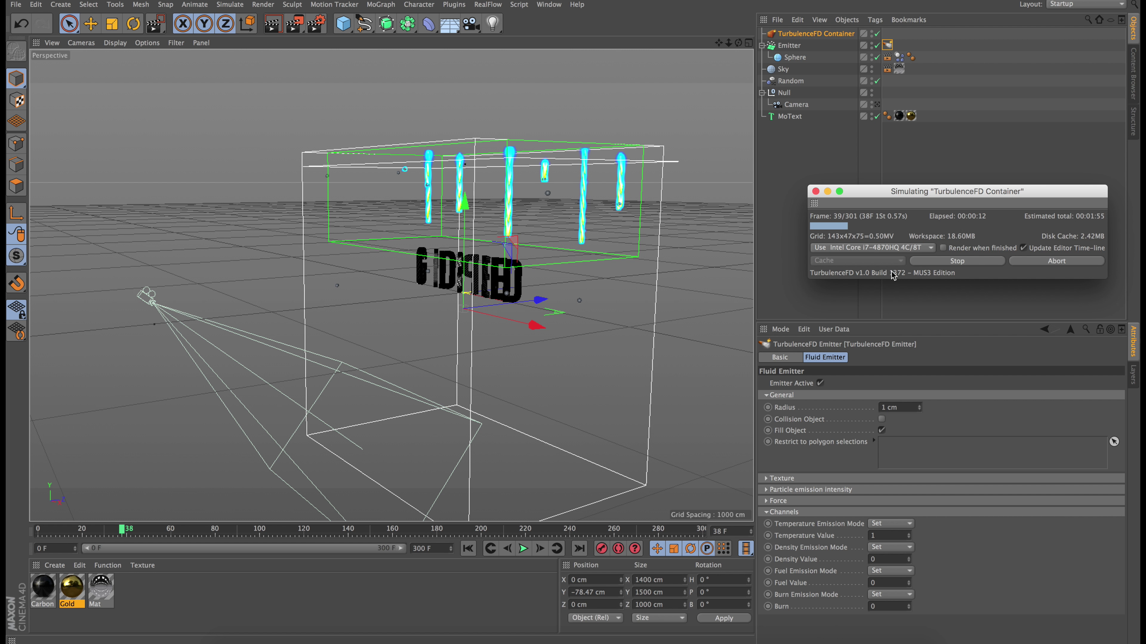
left_click(950, 259)
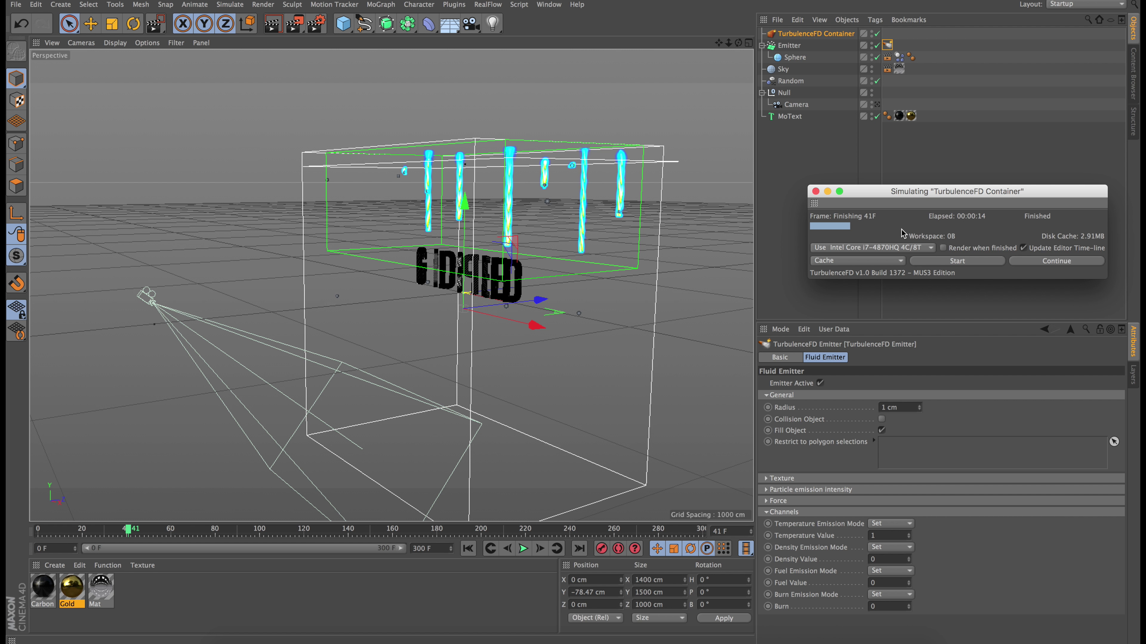
mouse_move(739, 46)
left_mouse_down()
mouse_move(758, 51)
mouse_move(718, 47)
mouse_move(677, 181)
mouse_move(608, 316)
left_mouse_up()
mouse_move(593, 363)
left_mouse_down("alt")
mouse_move(462, 340)
mouse_move(587, 350)
left_mouse_up("alt")
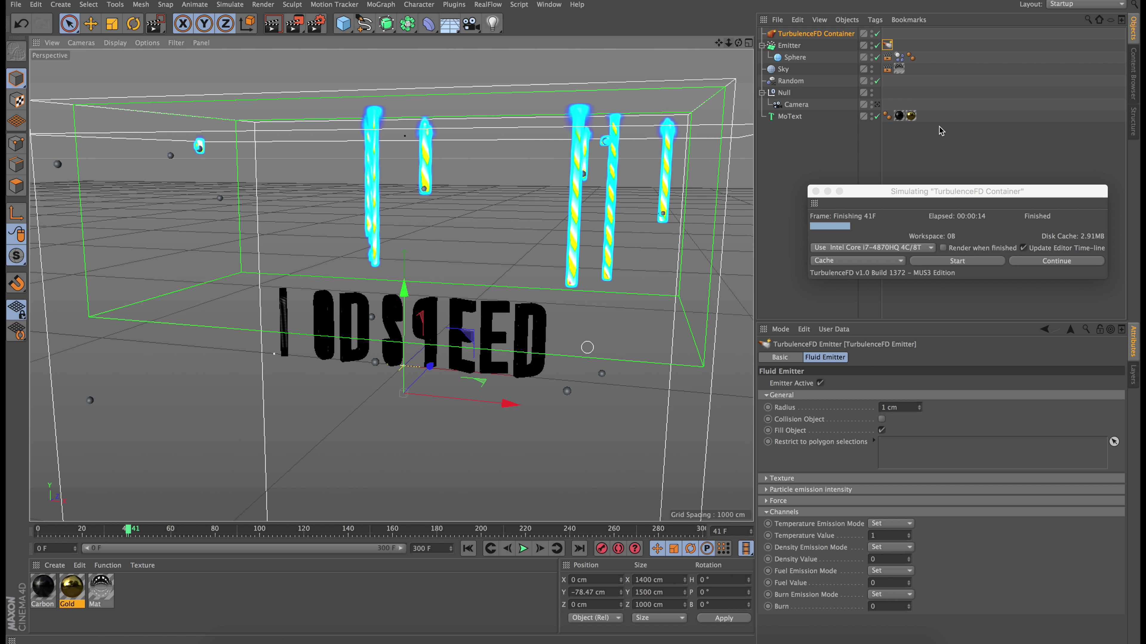
Test-render a region around one flame trail in the perspective view.
left_click(876, 105)
left_click(877, 105)
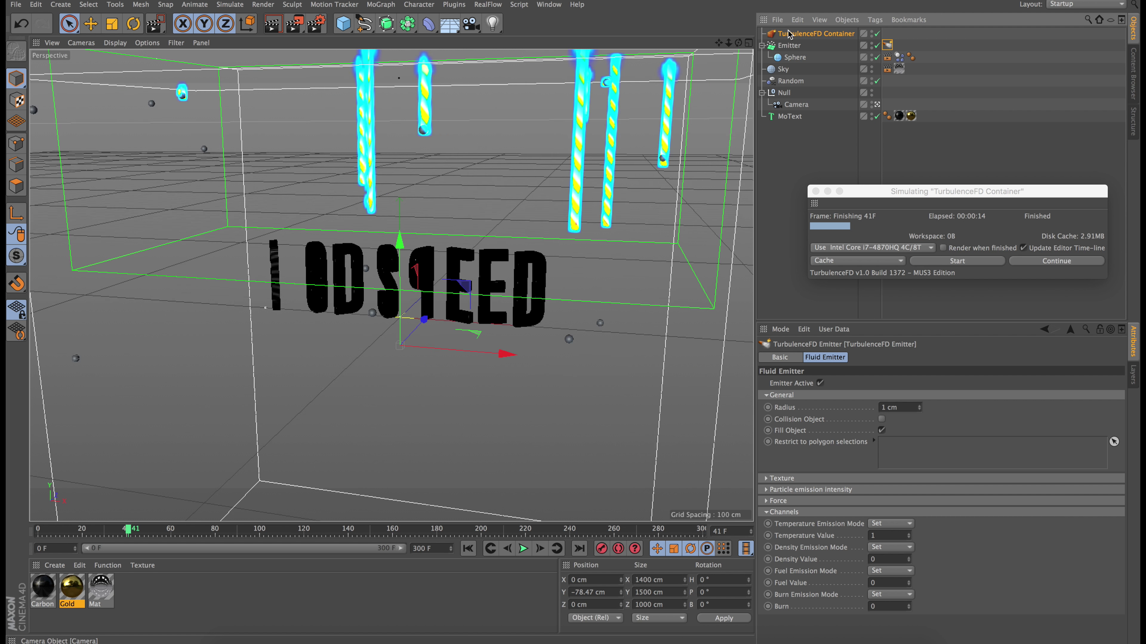
left_click(297, 25)
left_click(354, 39)
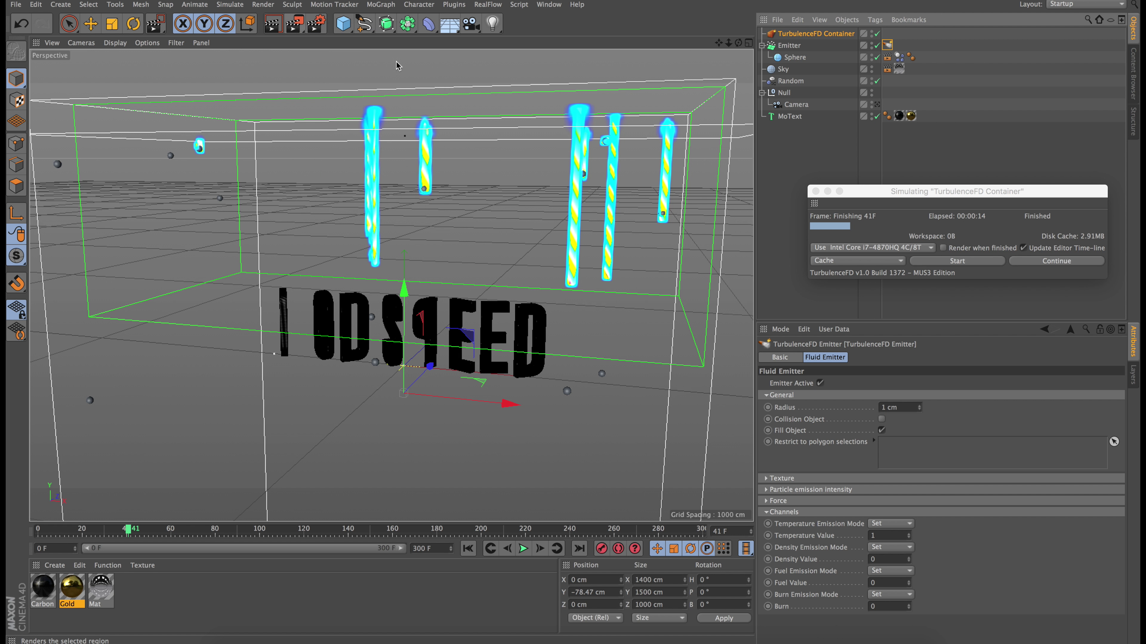
left_click_drag(595, 309, 533, 182)
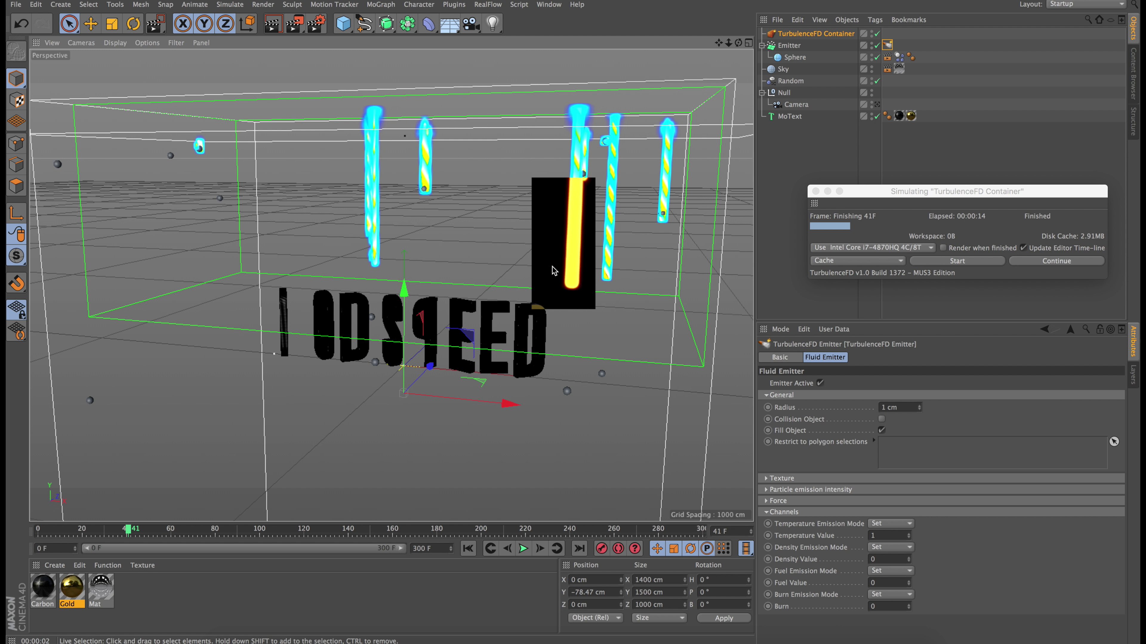
Set the container's turbulence intensity to 10 cm and largest turbulence size to 5 cm.
left_click(812, 34)
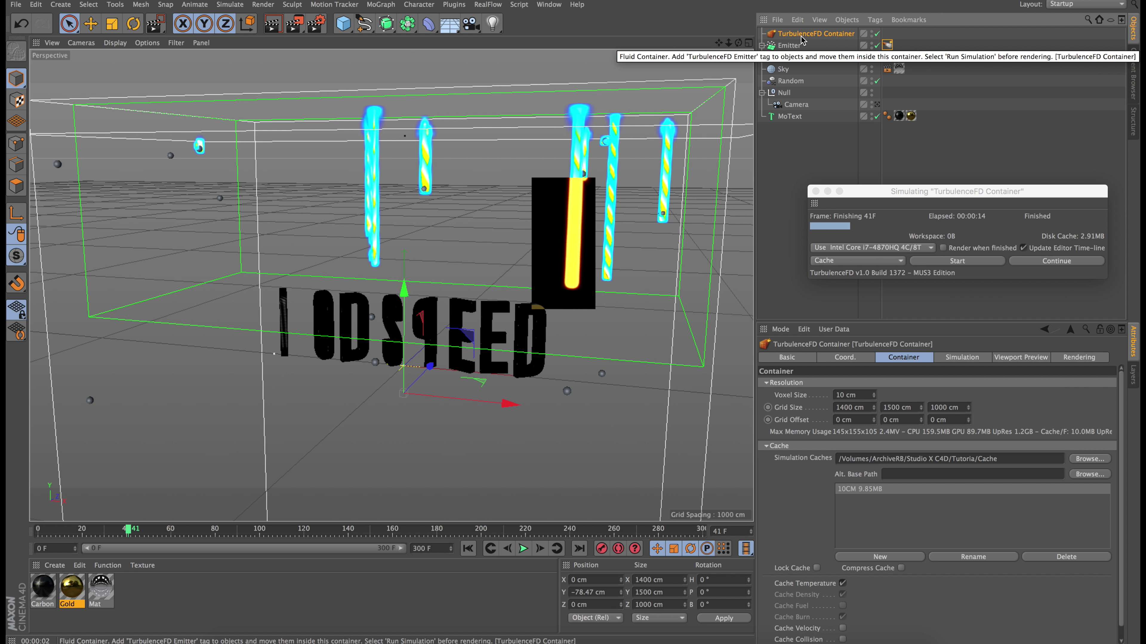
left_click(966, 357)
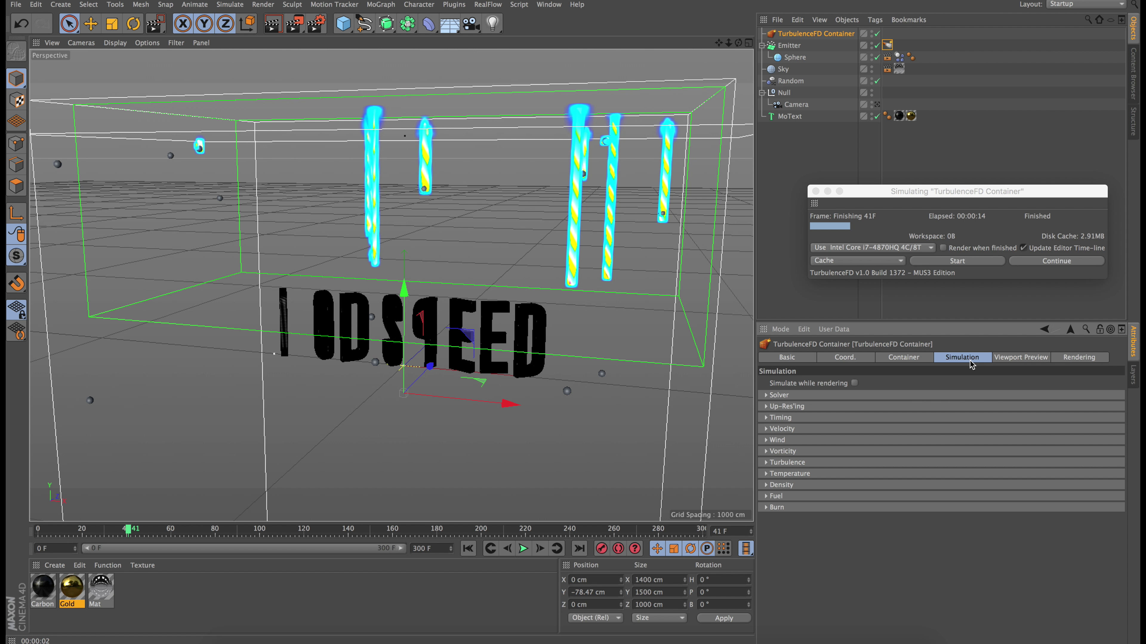
left_click(766, 462)
left_click(856, 474)
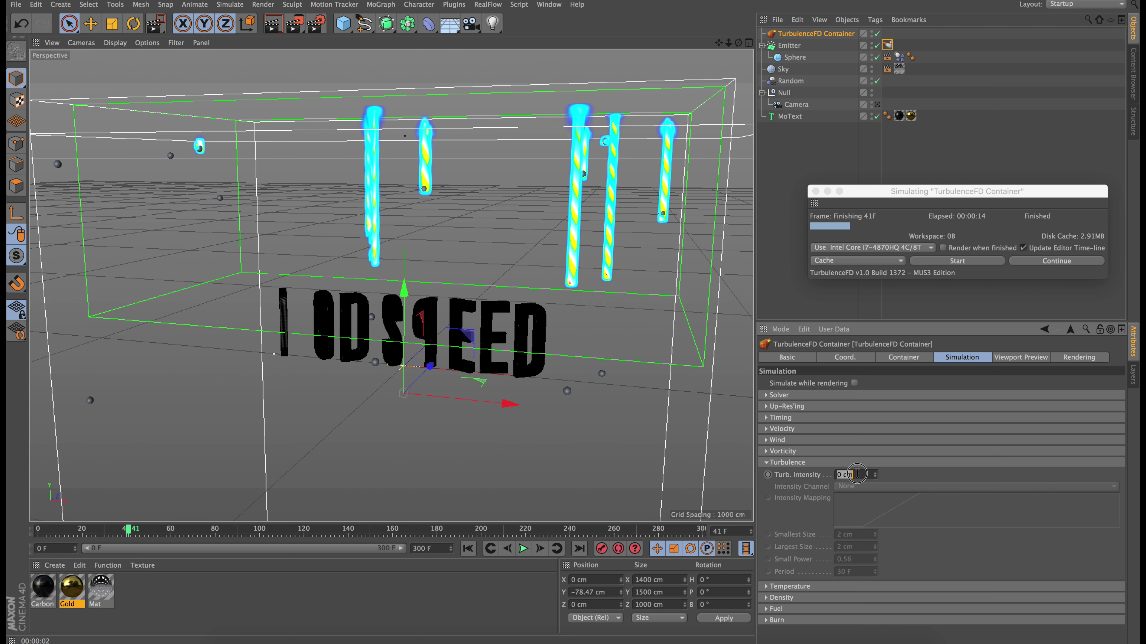
type("10")
key("Return")
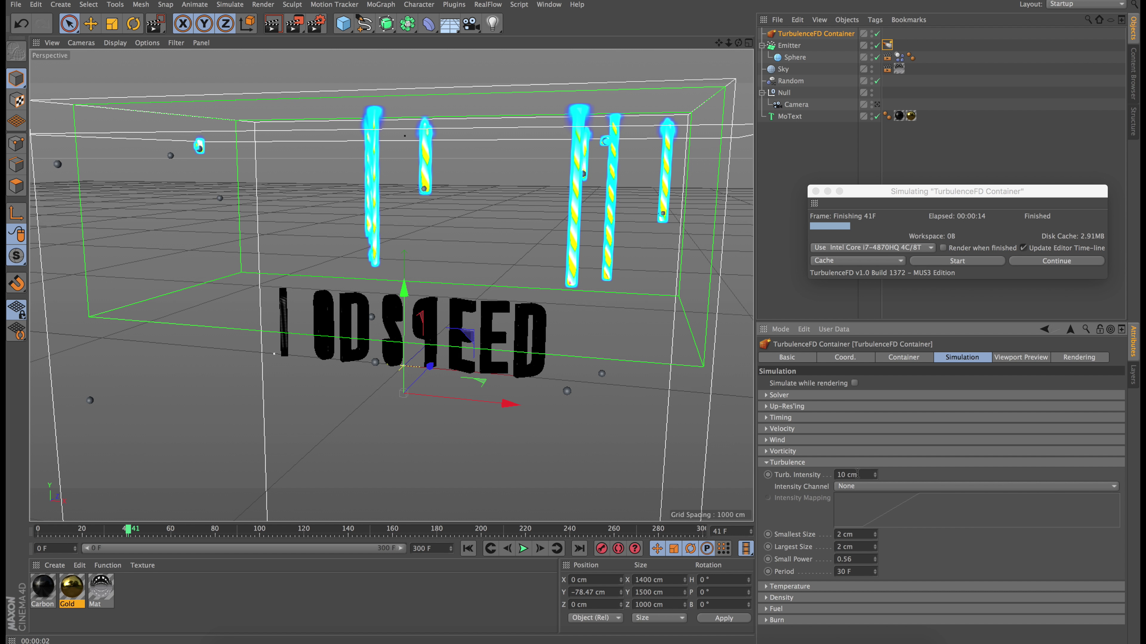
left_click(856, 547)
type("5")
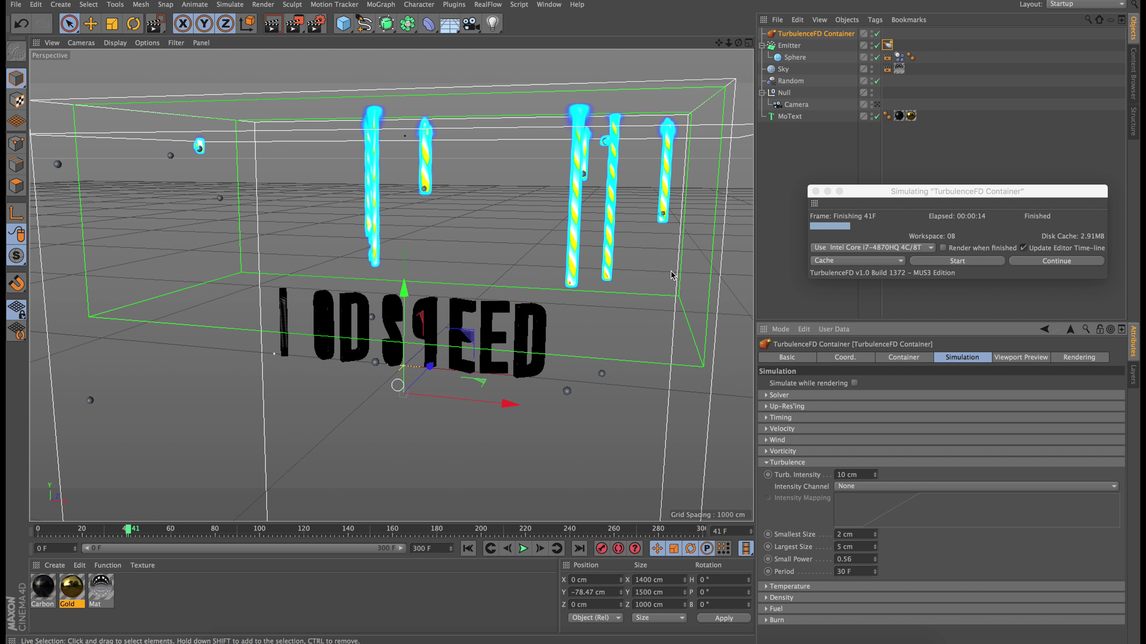
Add a Collider Body tag to the GODSPEED MoText, then rewind and play the animation.
left_click(796, 116)
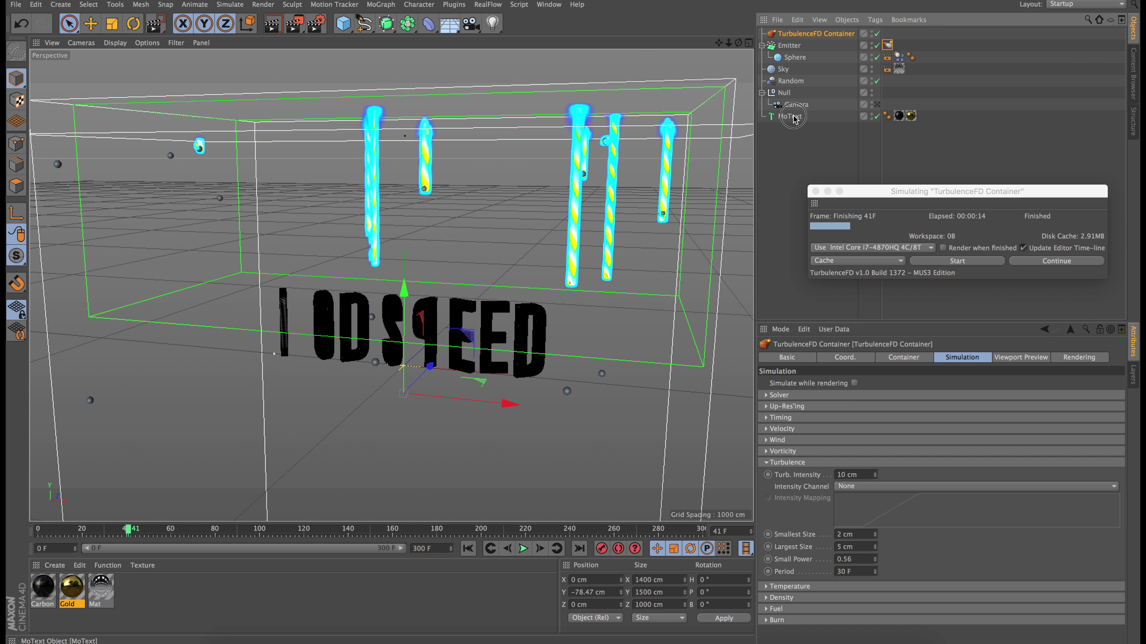
right_click(801, 120)
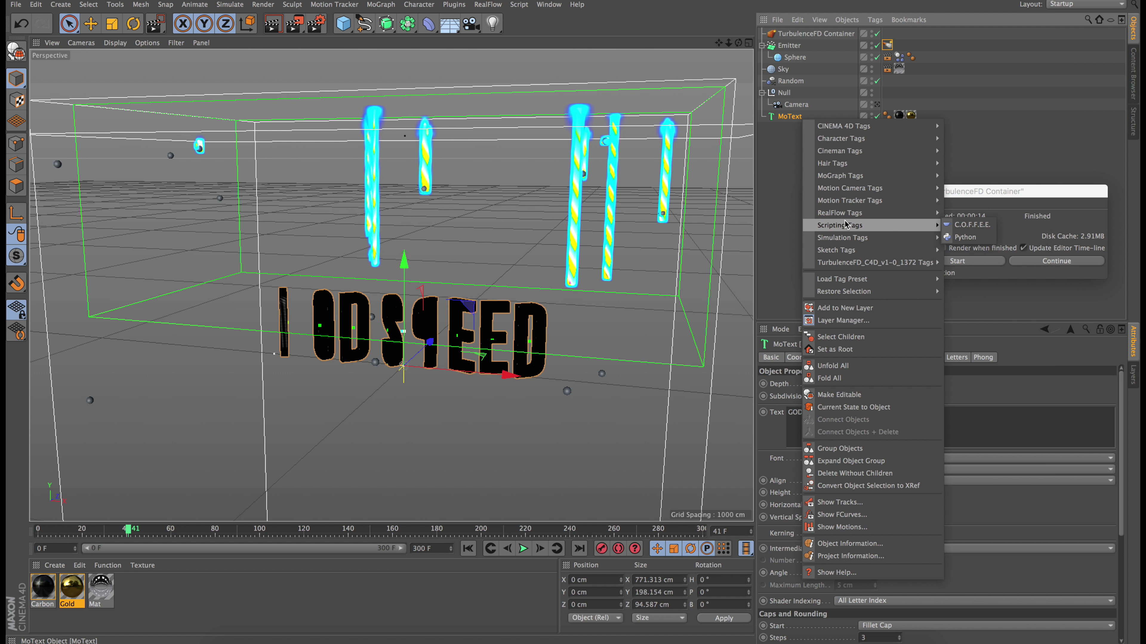
mouse_move(934, 240)
left_click(974, 266)
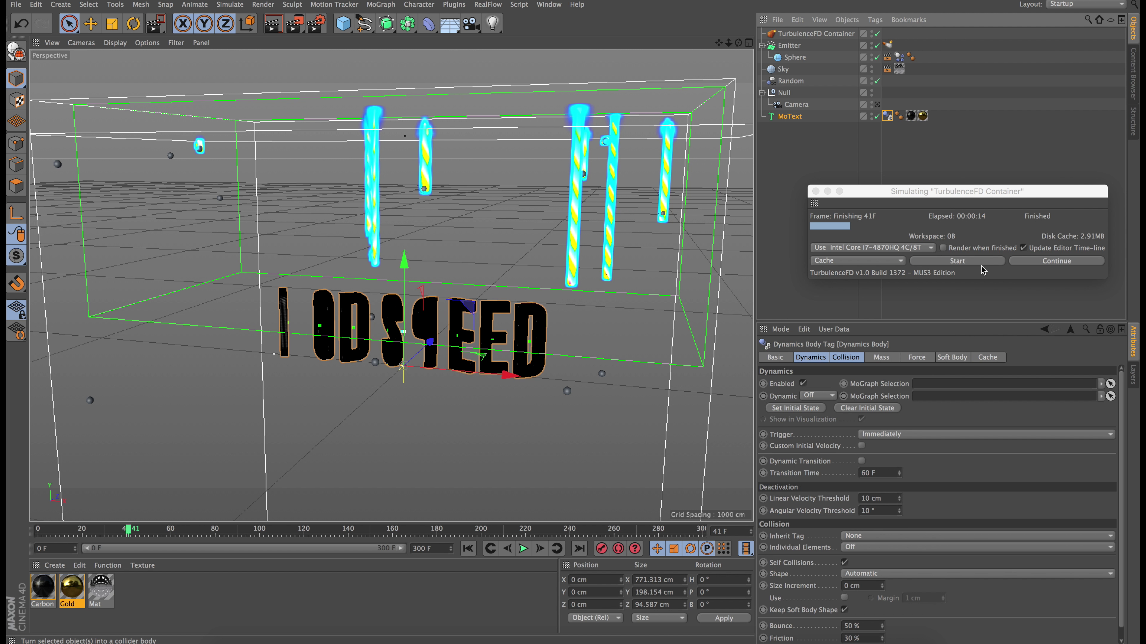
left_click(468, 548)
left_click(524, 548)
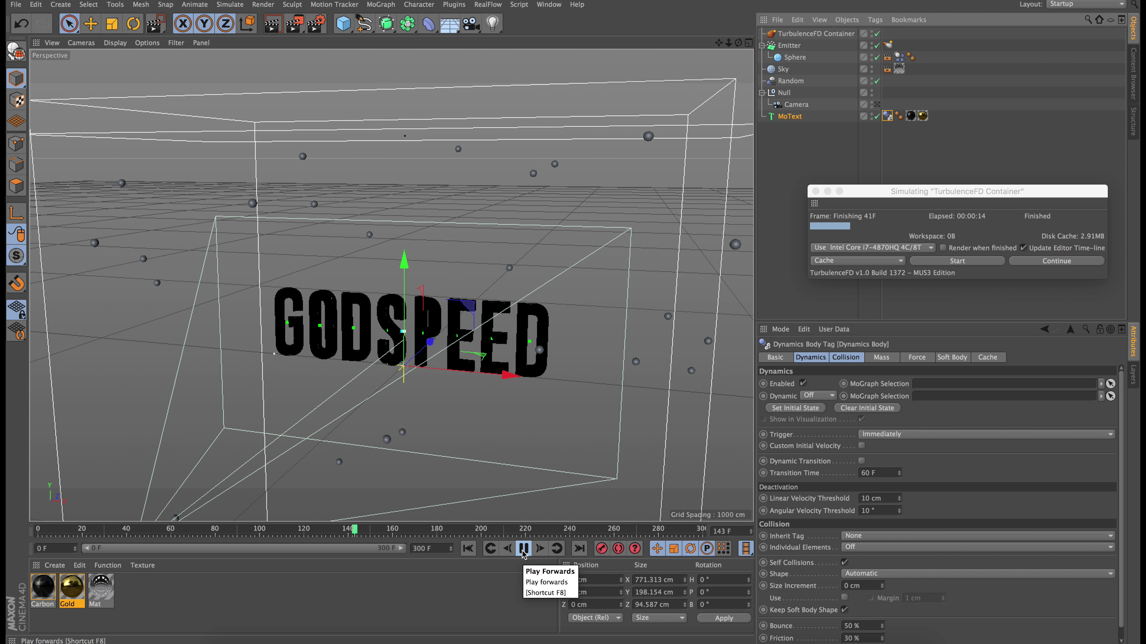
Return to frame 0 and set the emitted Sphere's Segments to 18.
left_click(524, 548)
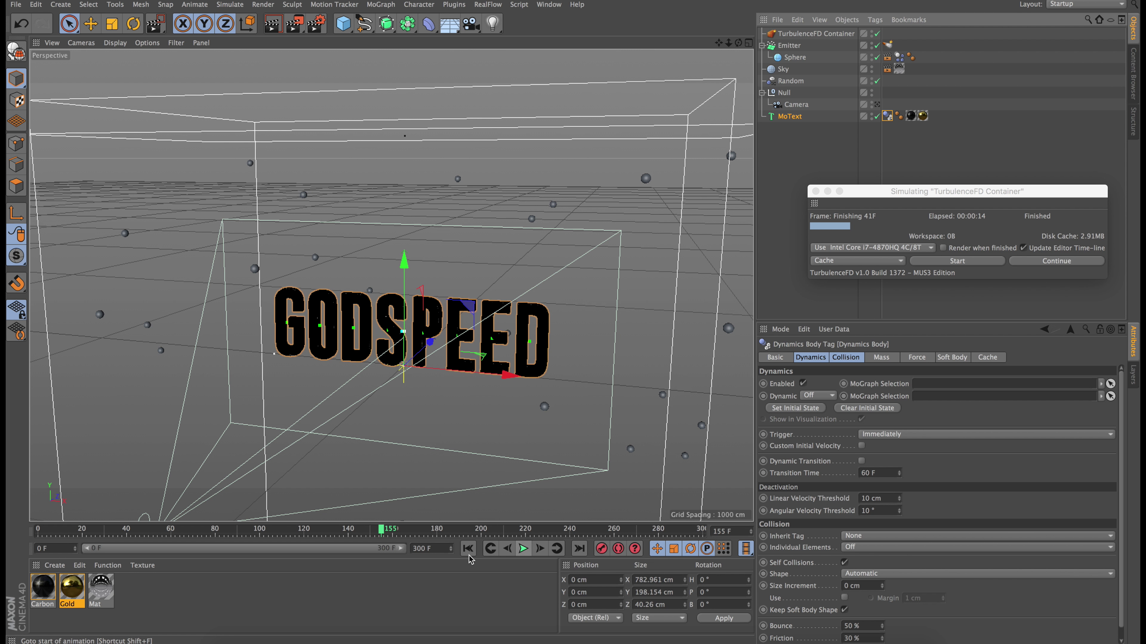
left_click(467, 548)
left_click(794, 57)
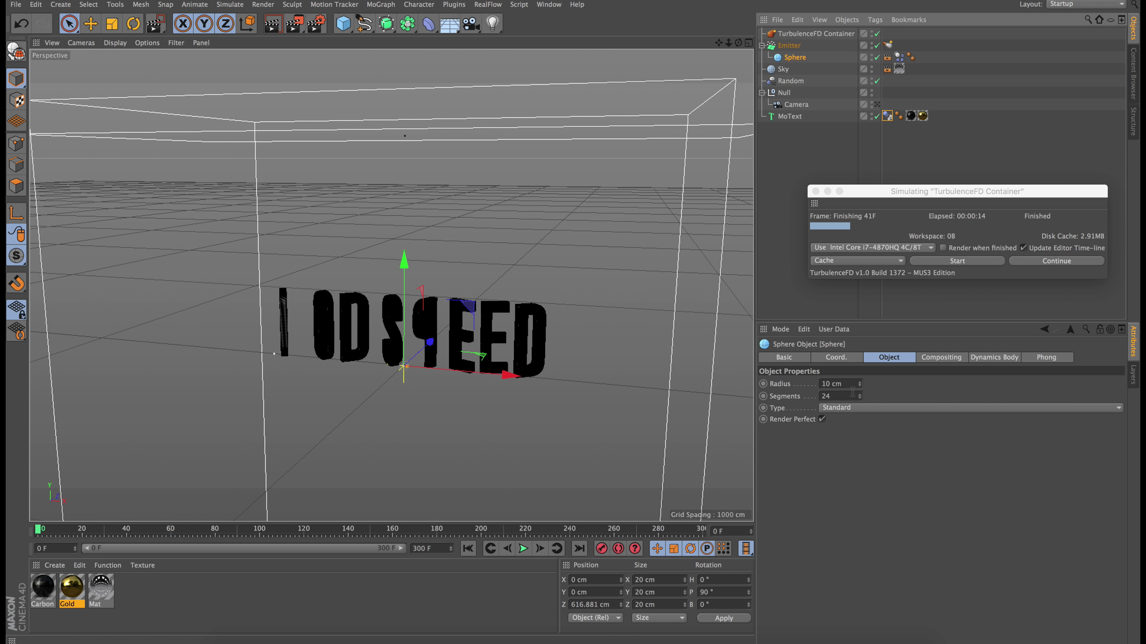
double_click(840, 396)
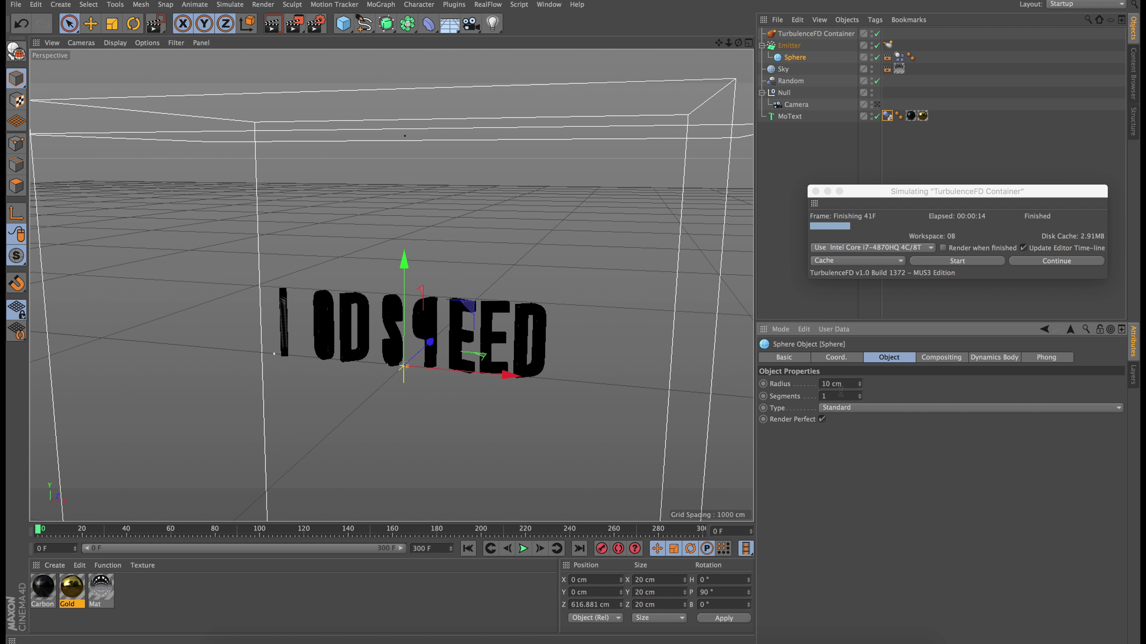
Change the Emitter's particle Stop Emission from 150 to 200 frames.
left_click(789, 45)
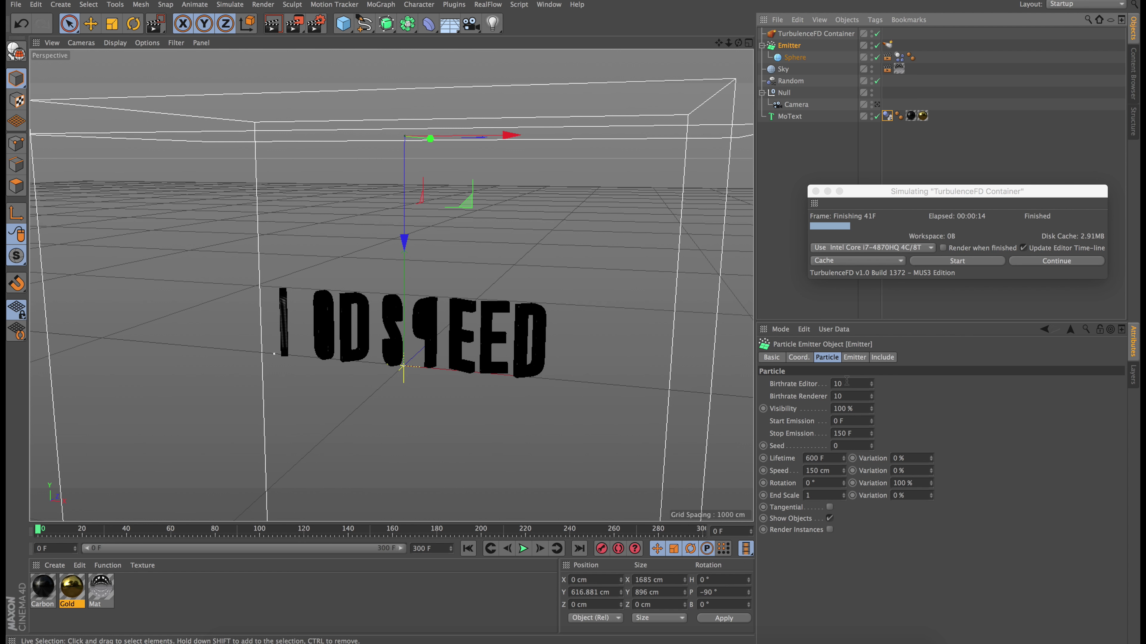
left_click(856, 360)
left_click(829, 358)
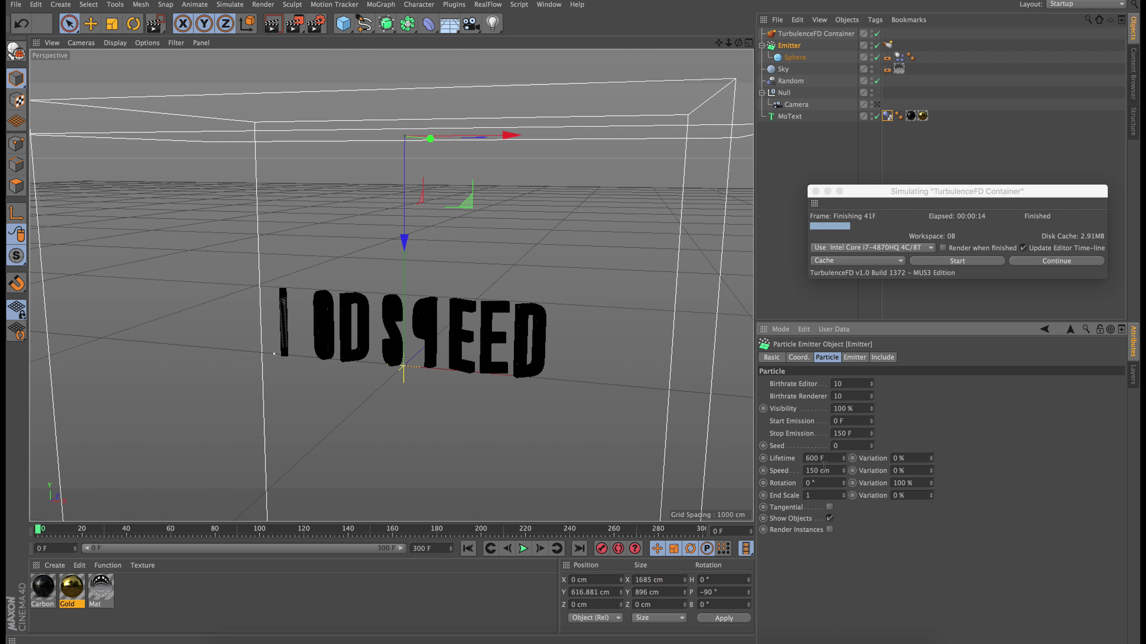
left_click(856, 433)
type("200")
left_click(816, 33)
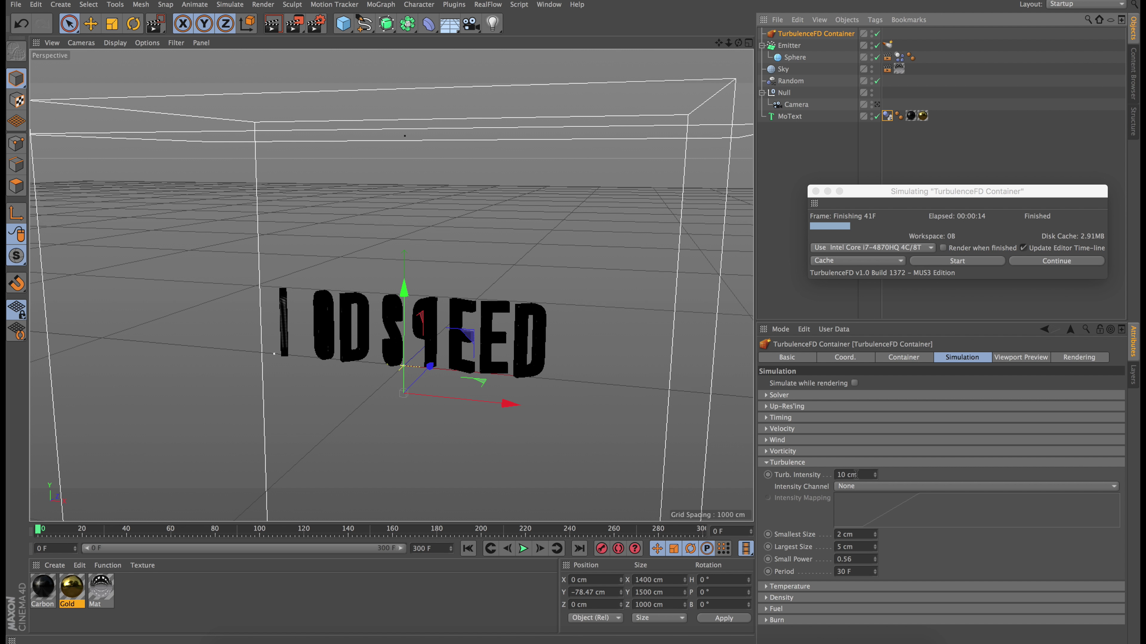
Set the TurbulenceFD Container's voxel size to 6 cm.
left_click(896, 359)
left_click(855, 395)
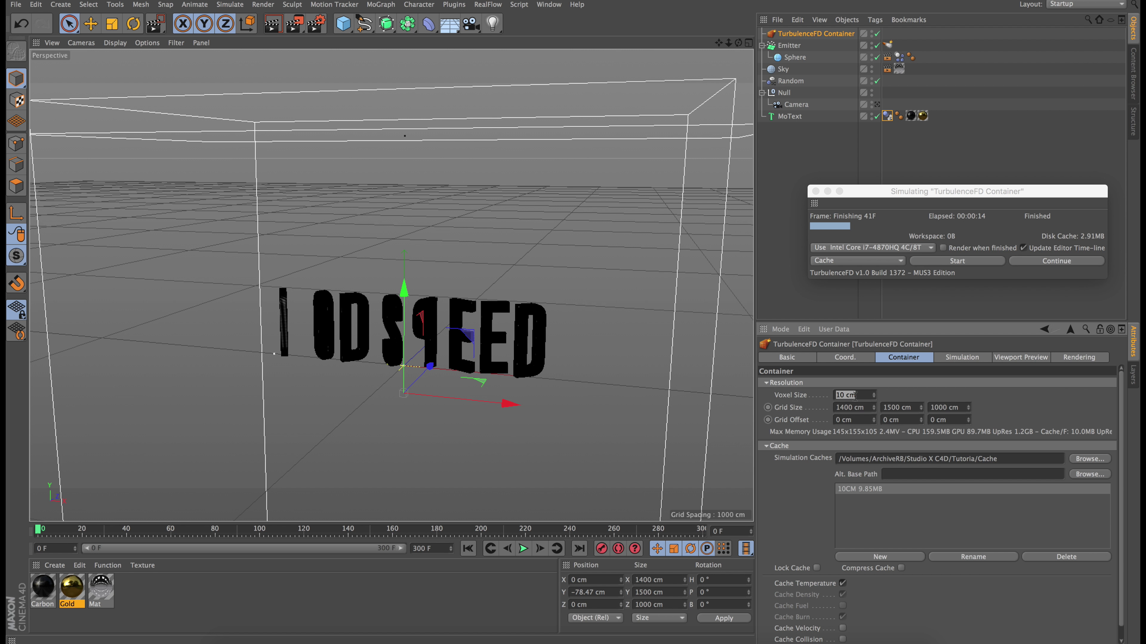
type("6")
key("Return")
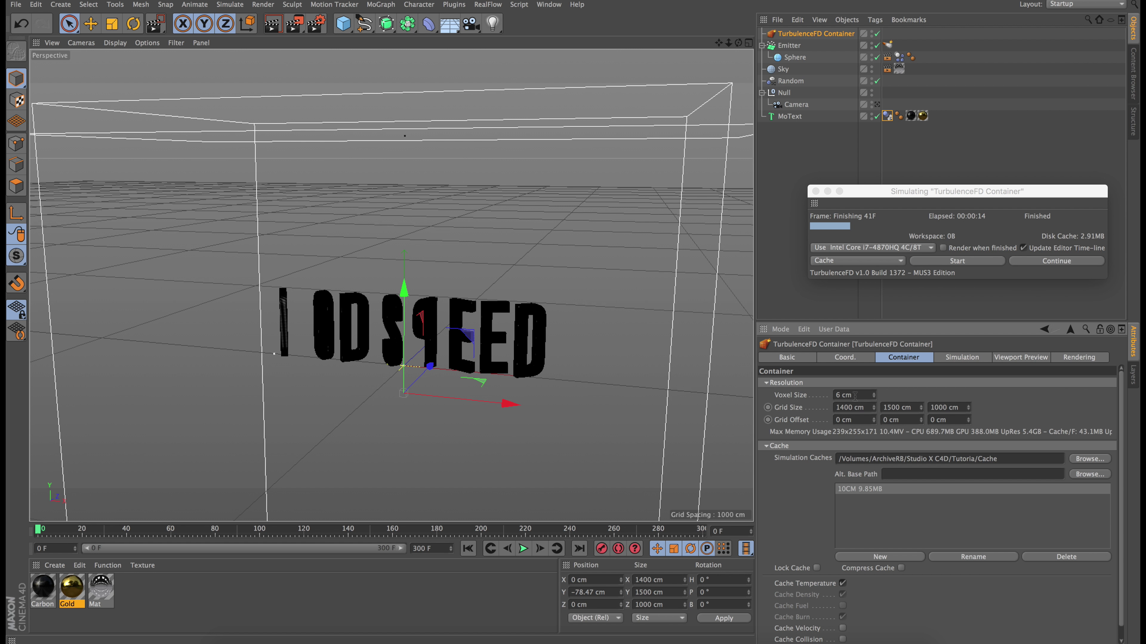
Create a new cache named 6CM, switch to the camera view, and start the simulation.
left_click(893, 557)
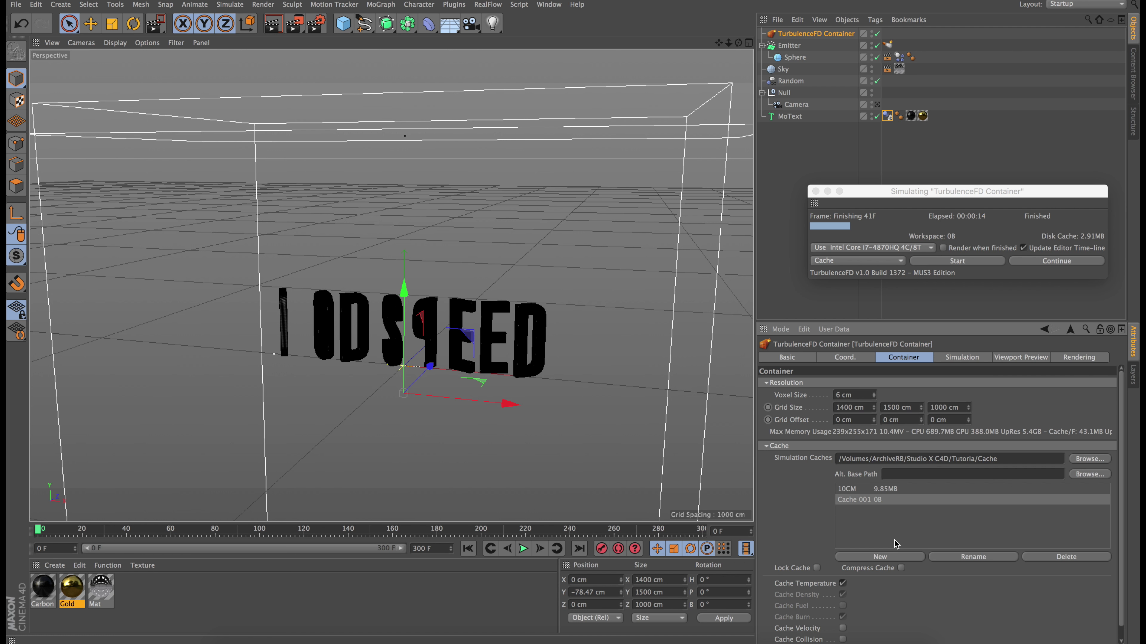
left_click(963, 558)
type("6CM")
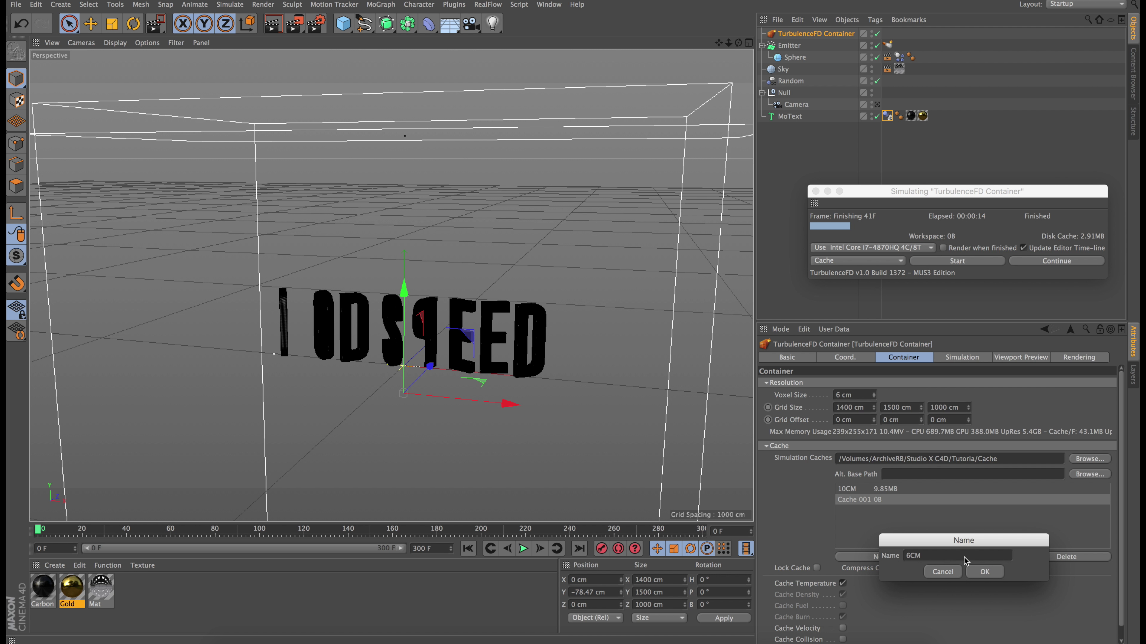
key("Return")
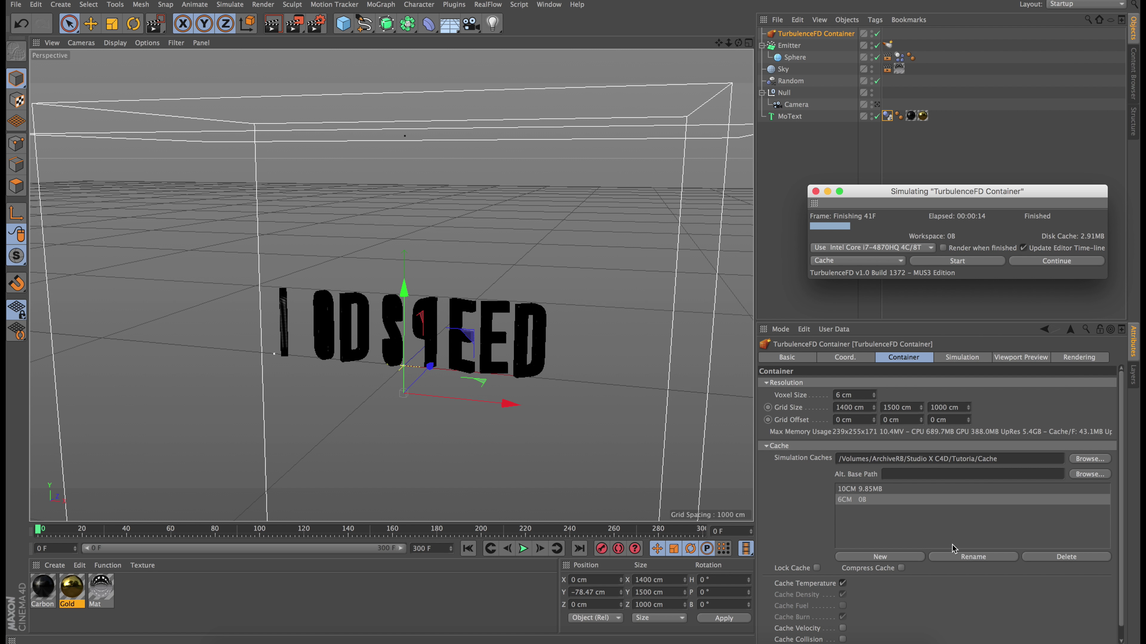
left_click(878, 104)
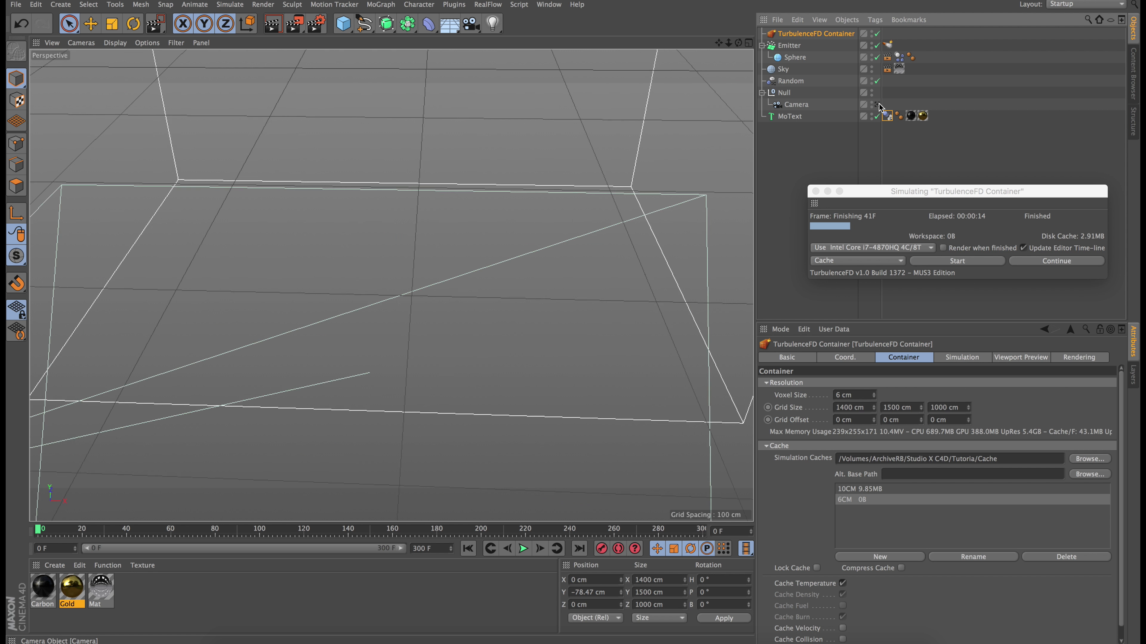
left_click(957, 260)
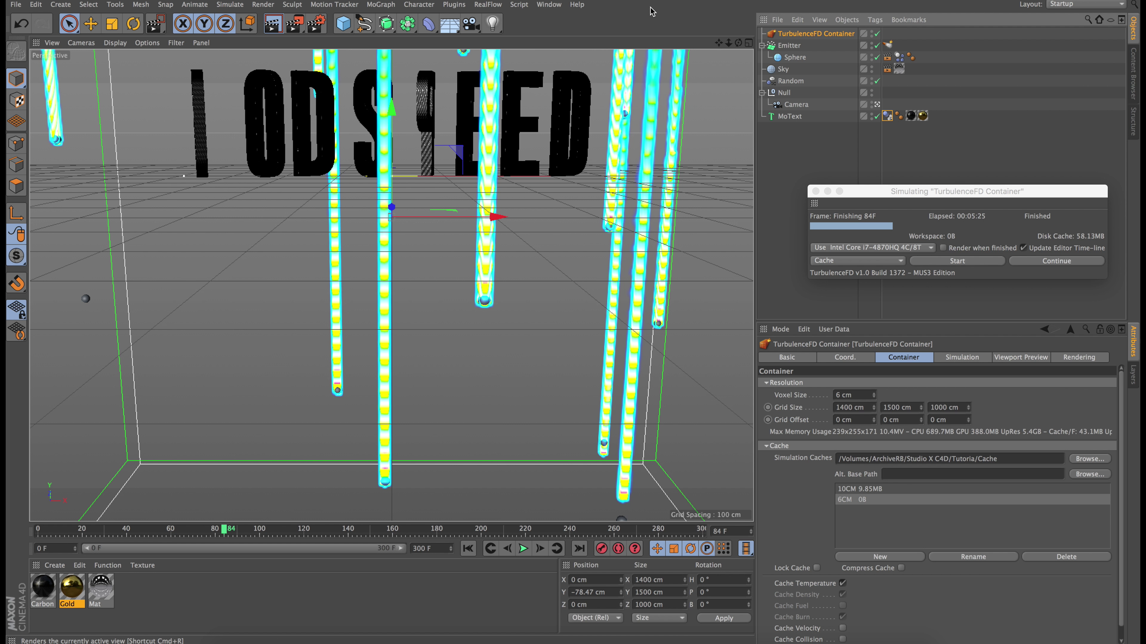
Preview-render the simulated fire trails and reselect the TurbulenceFD Container to refresh its cache info.
left_click(271, 23)
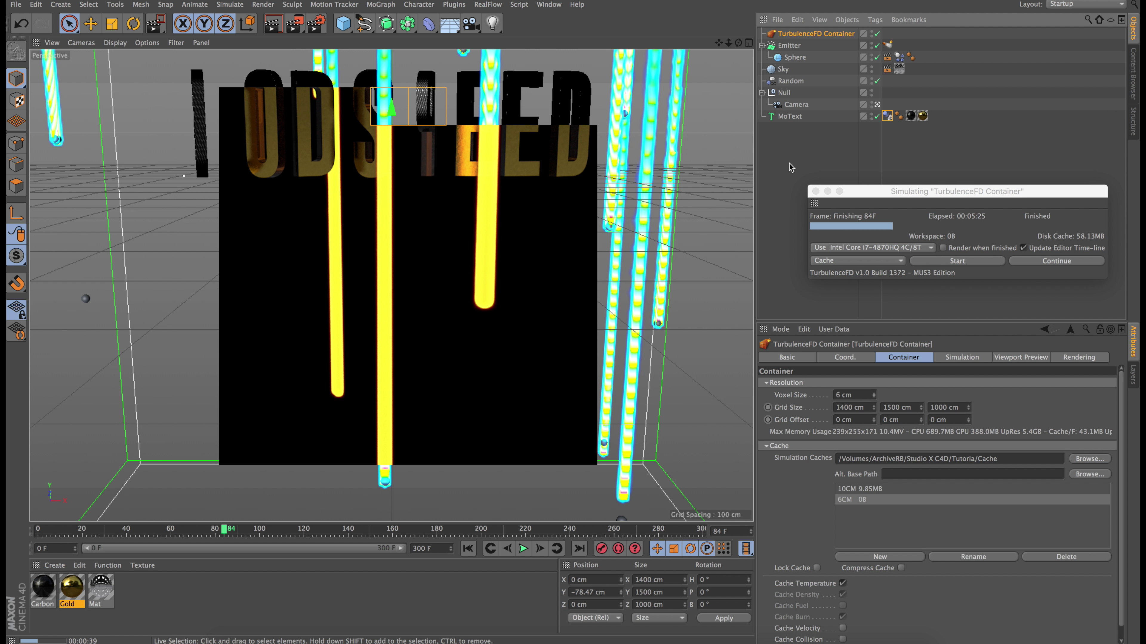
left_click(808, 36)
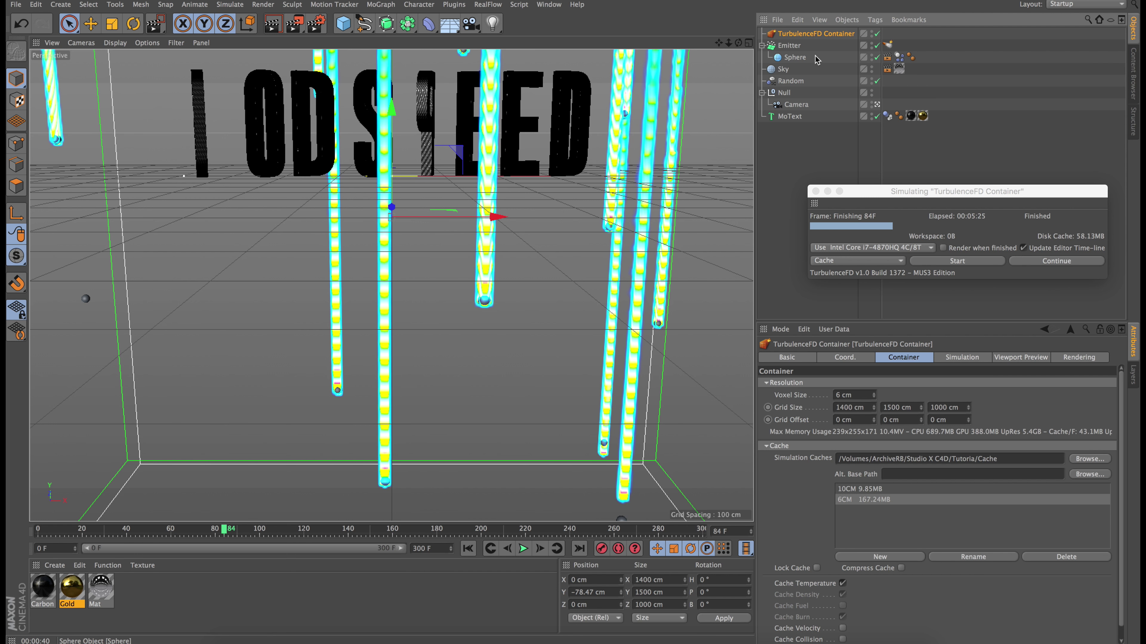
Expand the container's Fire Shader settings and region-render a small area around a fire trail.
left_click(1080, 359)
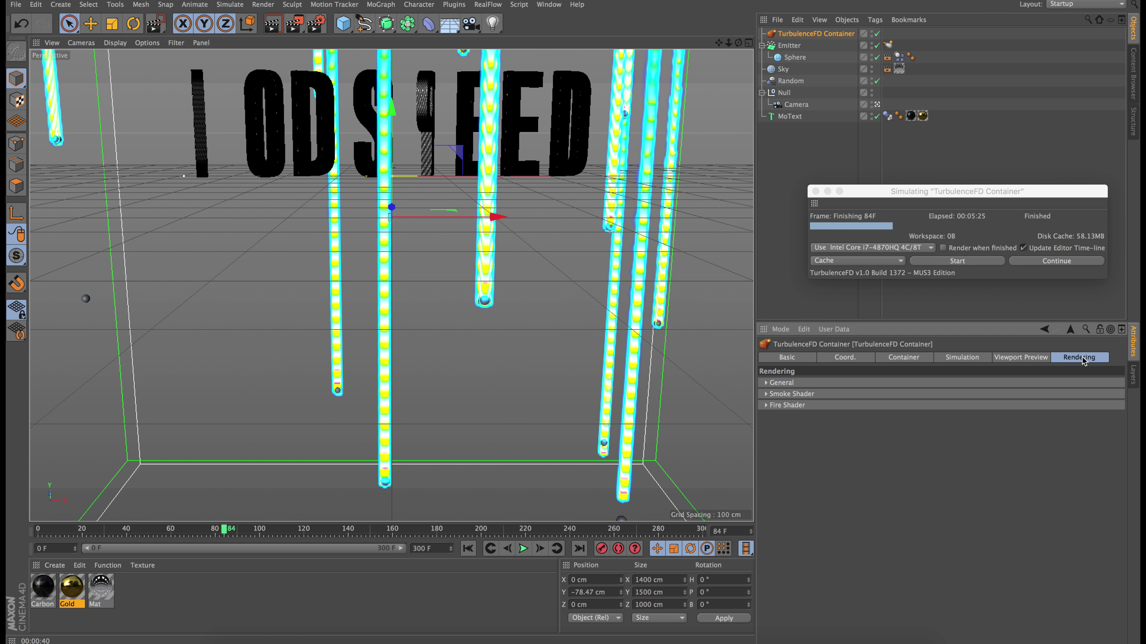
left_click(769, 405)
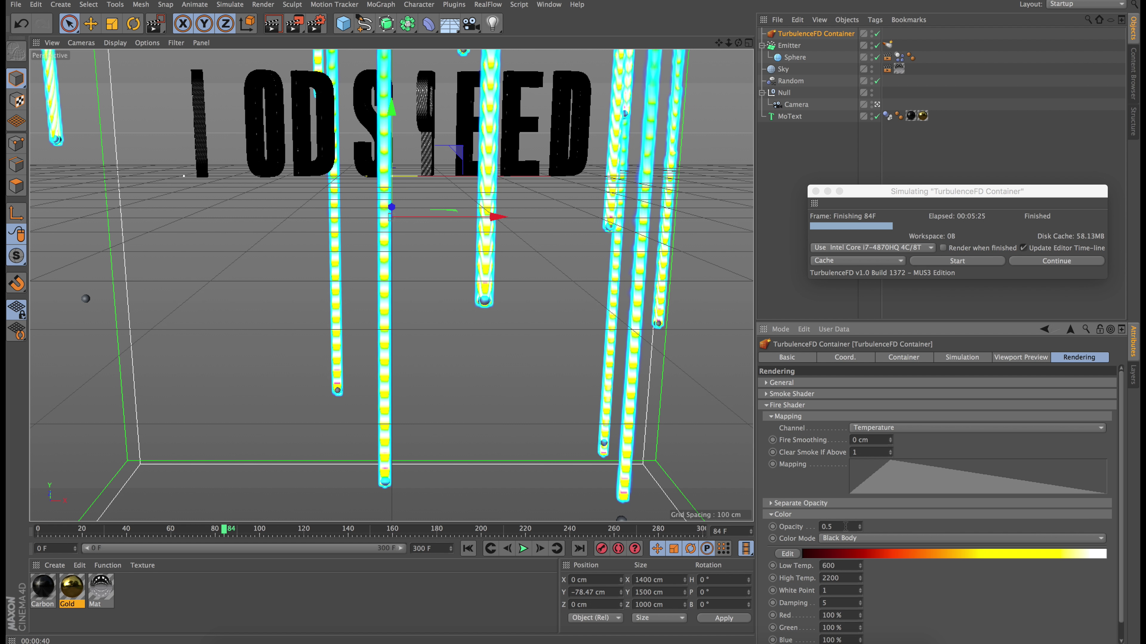
left_click_drag(273, 23, 356, 62)
left_click_drag(423, 256, 365, 380)
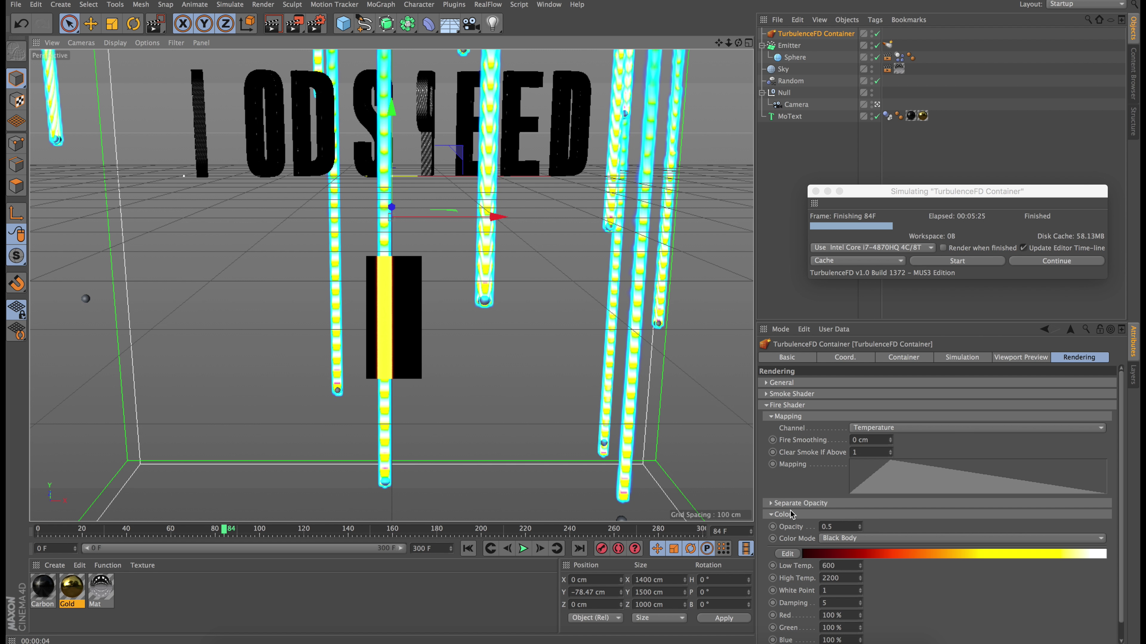
left_click(771, 503)
left_click(771, 502)
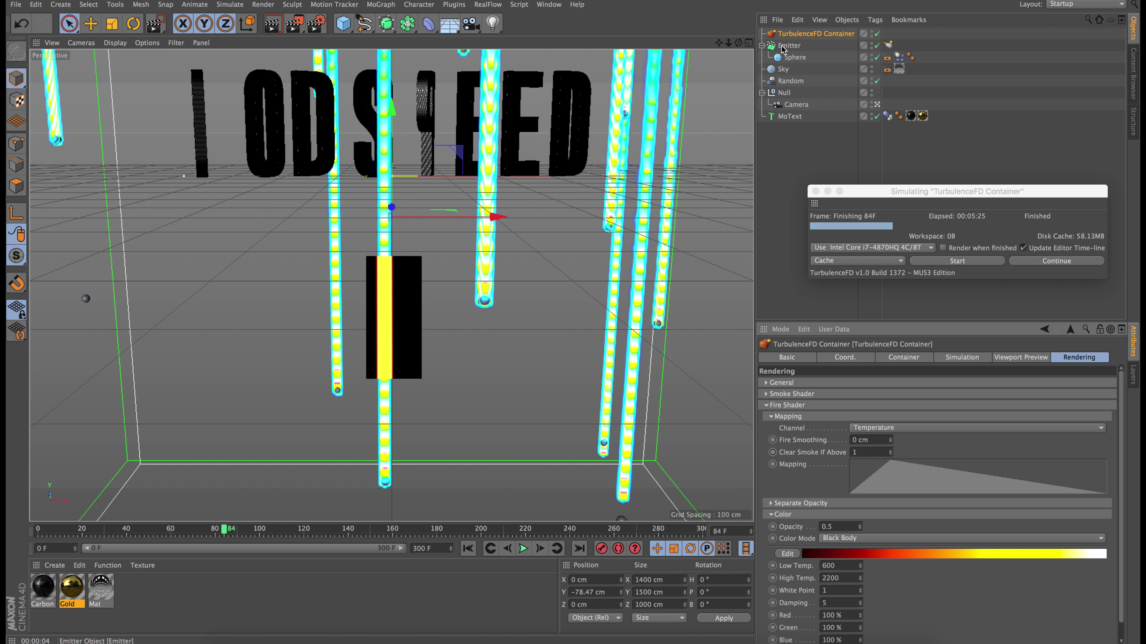
Set the emitter's TurbulenceFD Temperature value to 0.8 and the Sphere radius to 5 cm.
left_click(887, 44)
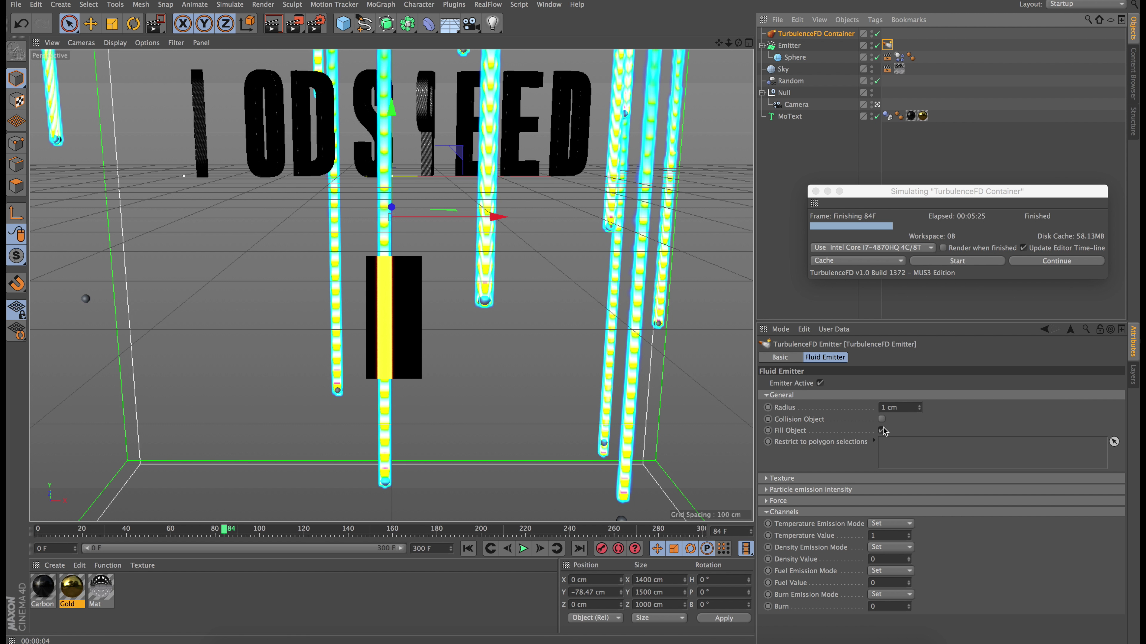
left_click(888, 536)
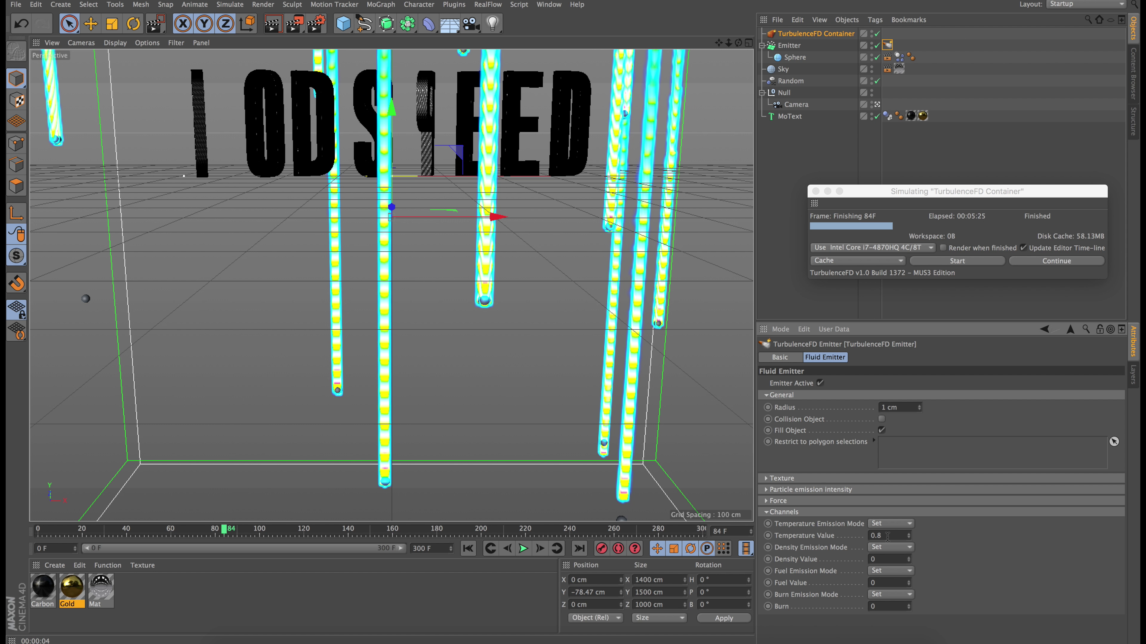
left_click(794, 57)
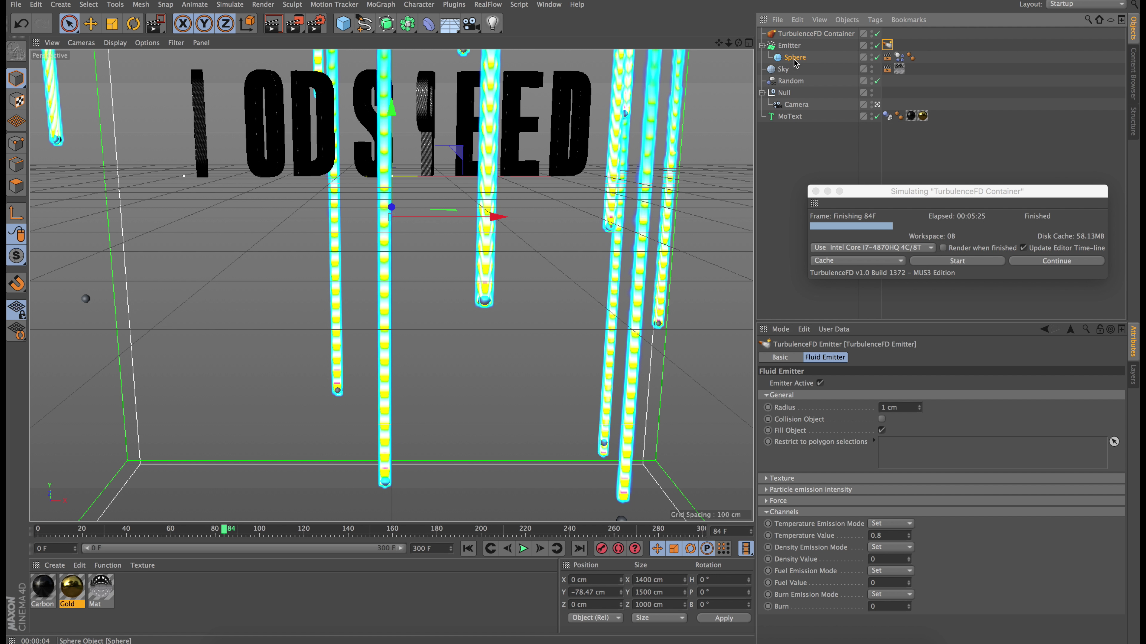
left_click(834, 384)
type("5")
key("Return")
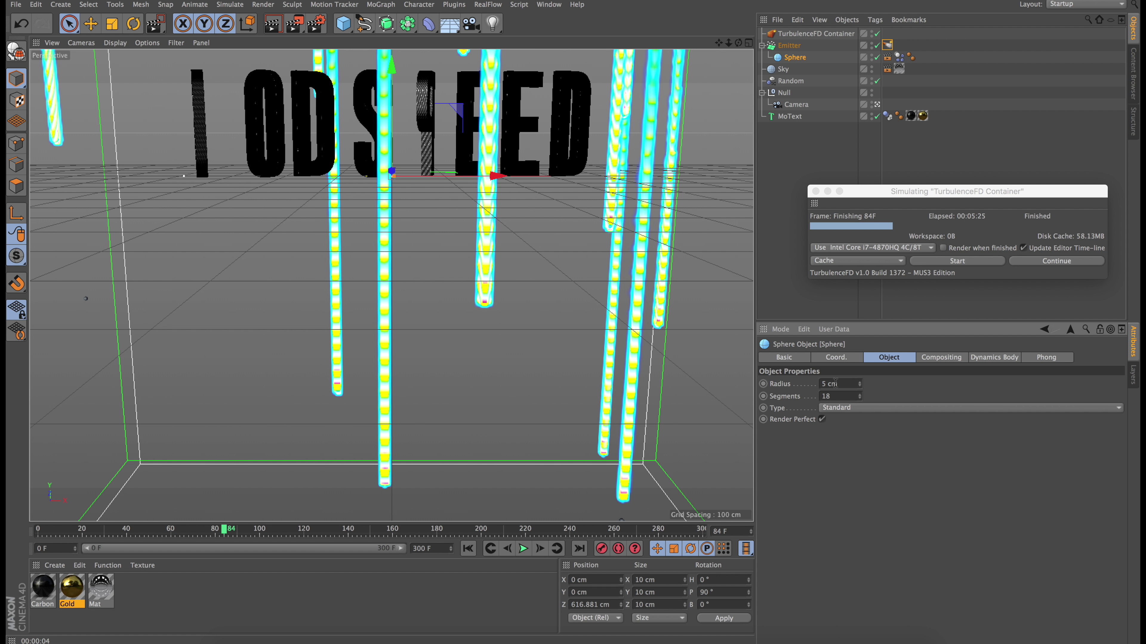
left_click(812, 34)
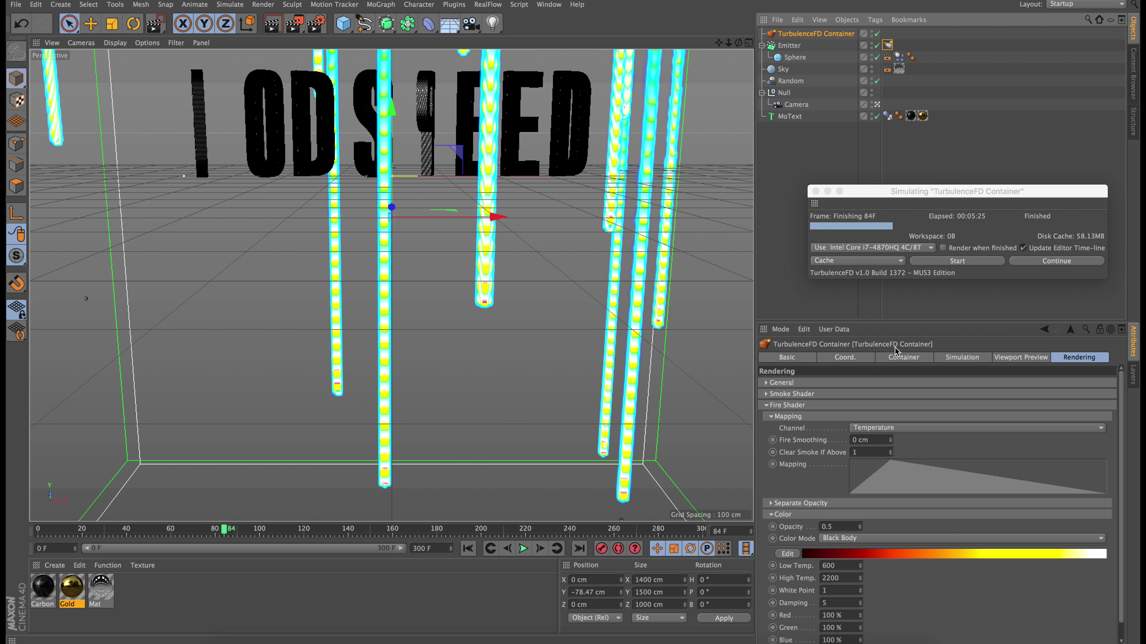
left_click(903, 357)
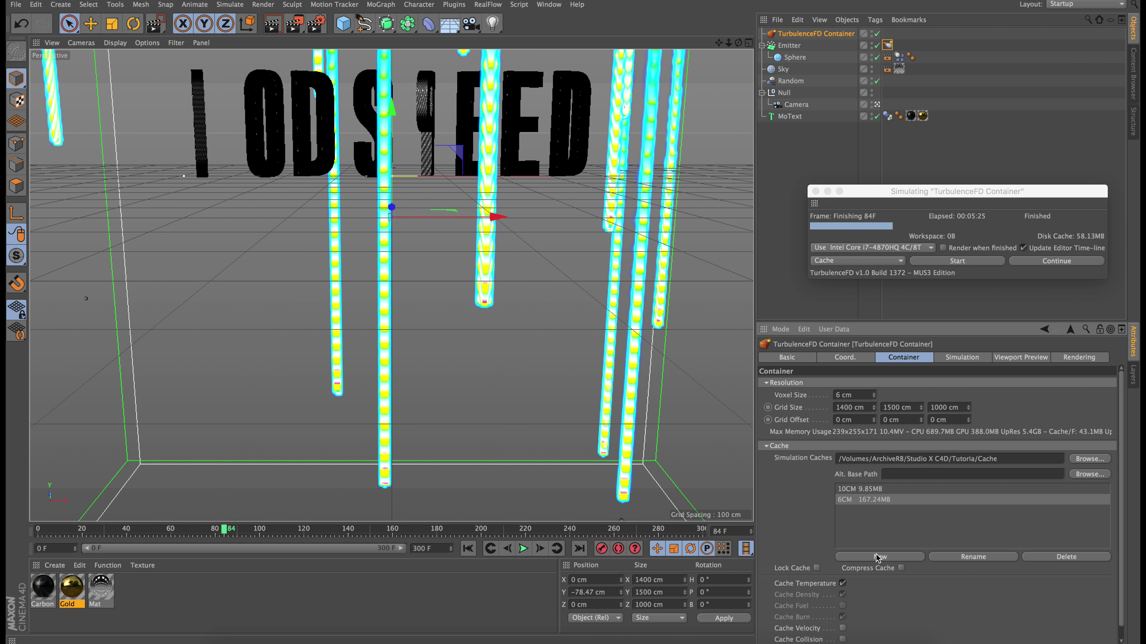
Restart the TurbulenceFD simulation, overwriting the existing 6CM cache.
left_click(963, 262)
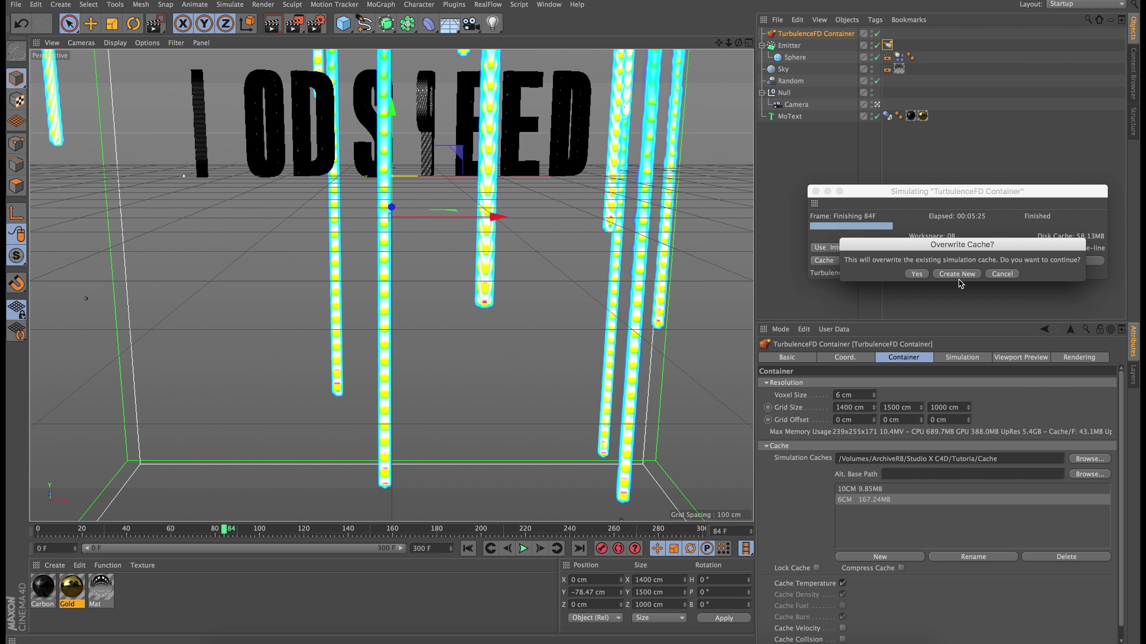
left_click(916, 274)
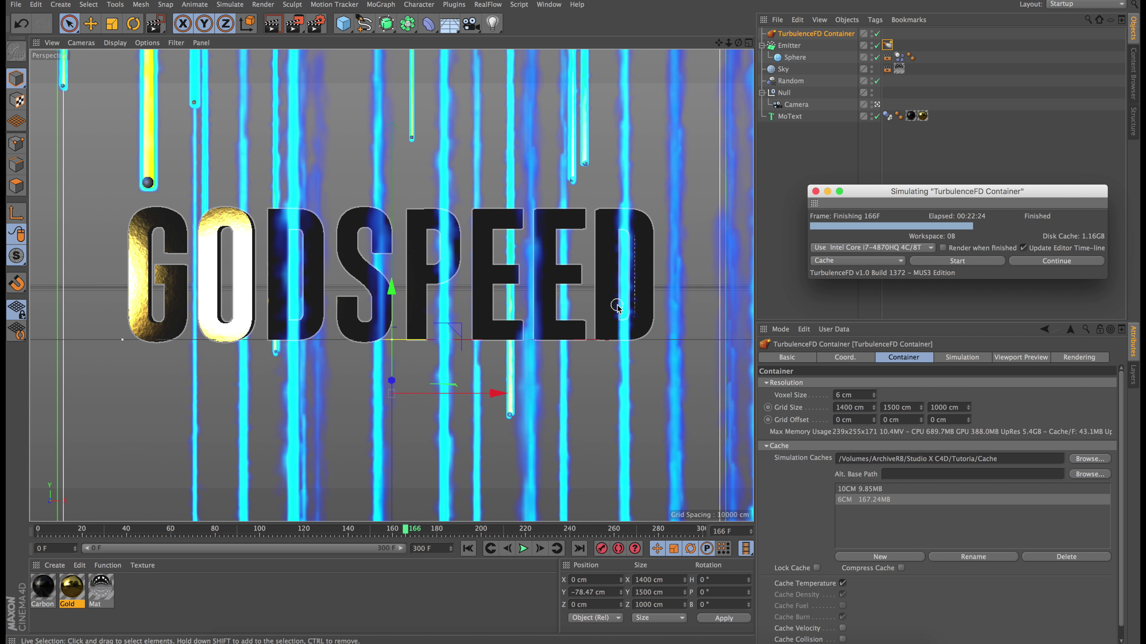
Play back the cached simulation, preview-render frame 157, and show the container's Rendering settings.
left_click(468, 548)
left_click(524, 548)
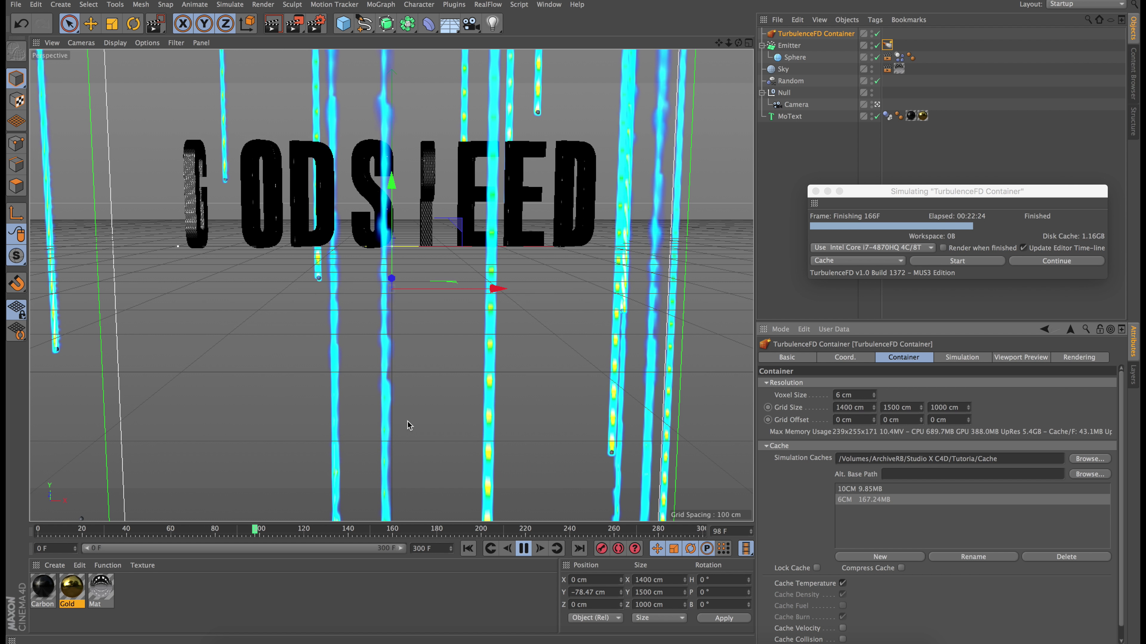
key("F8")
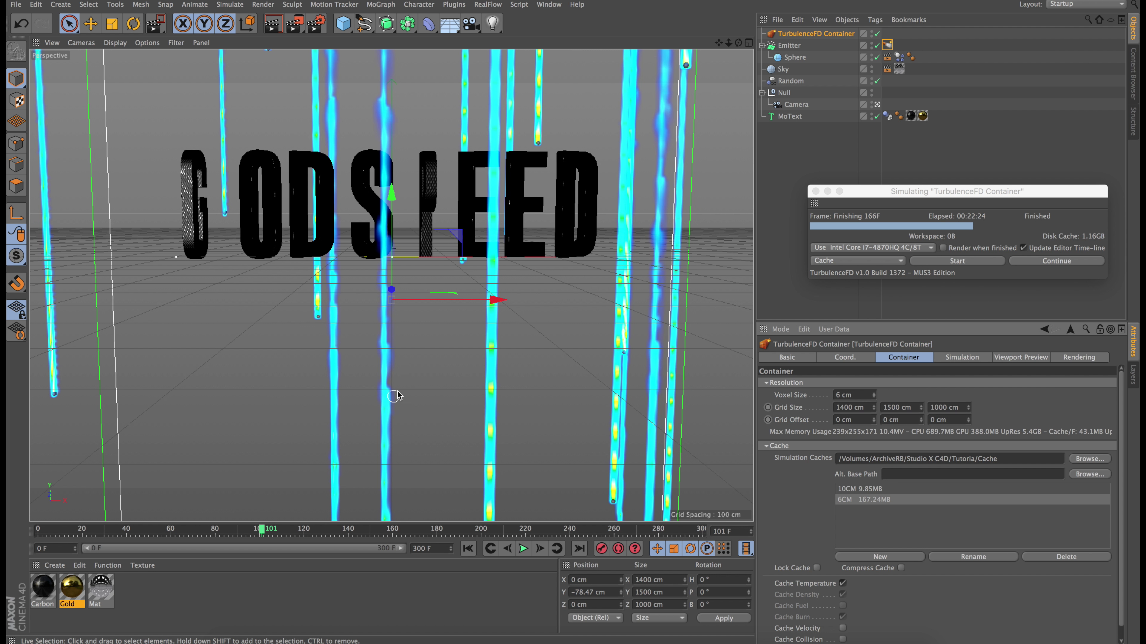
left_click_drag(352, 529, 387, 529)
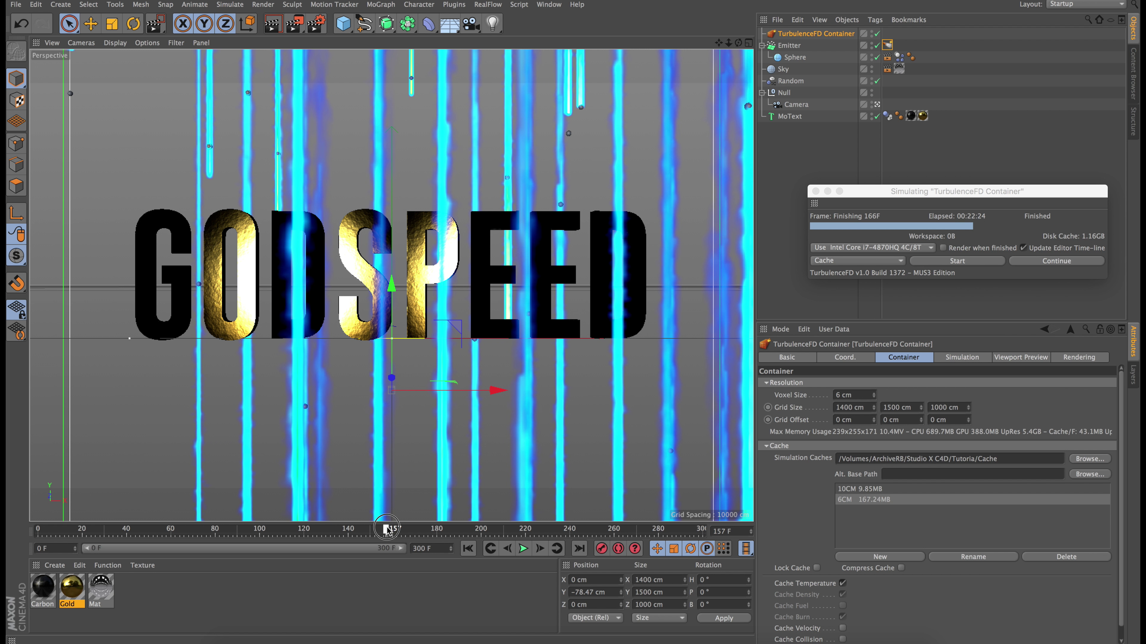
left_click(272, 24)
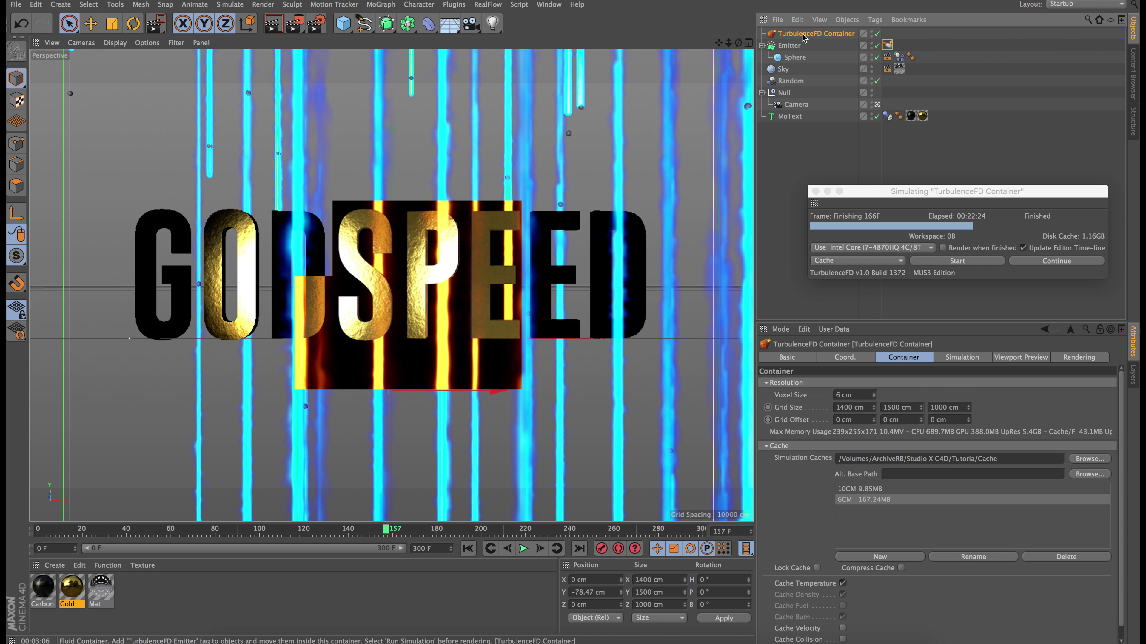
left_click(1081, 358)
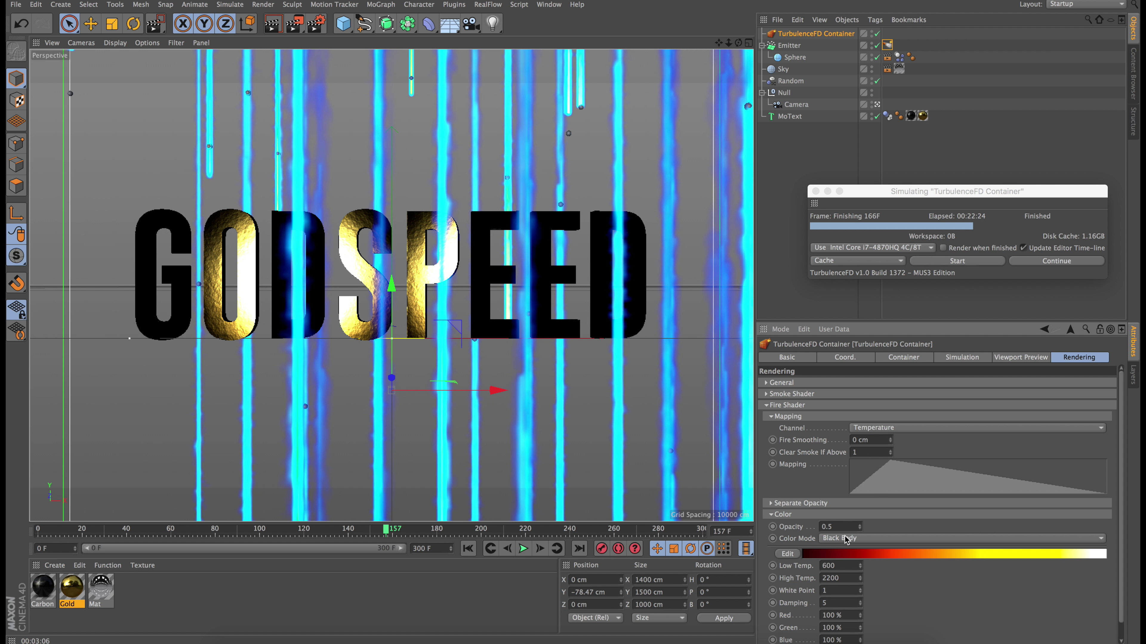
Lower the fire shader's colour opacity from 0.5 to 0.2.
double_click(837, 525)
type("0.2")
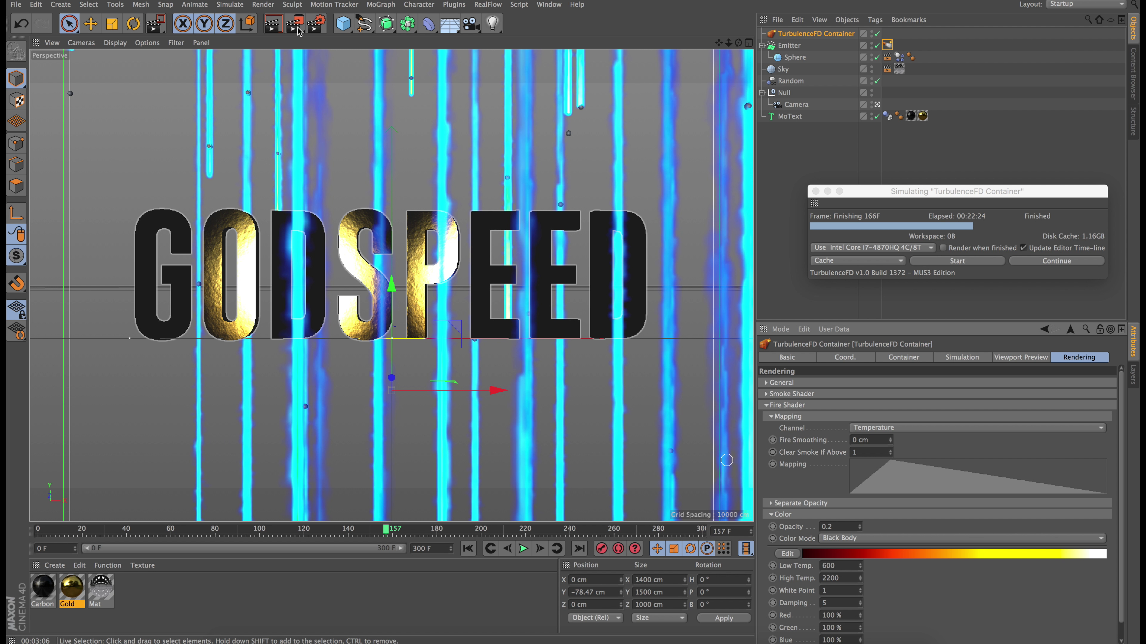
left_click_drag(342, 24, 339, 210)
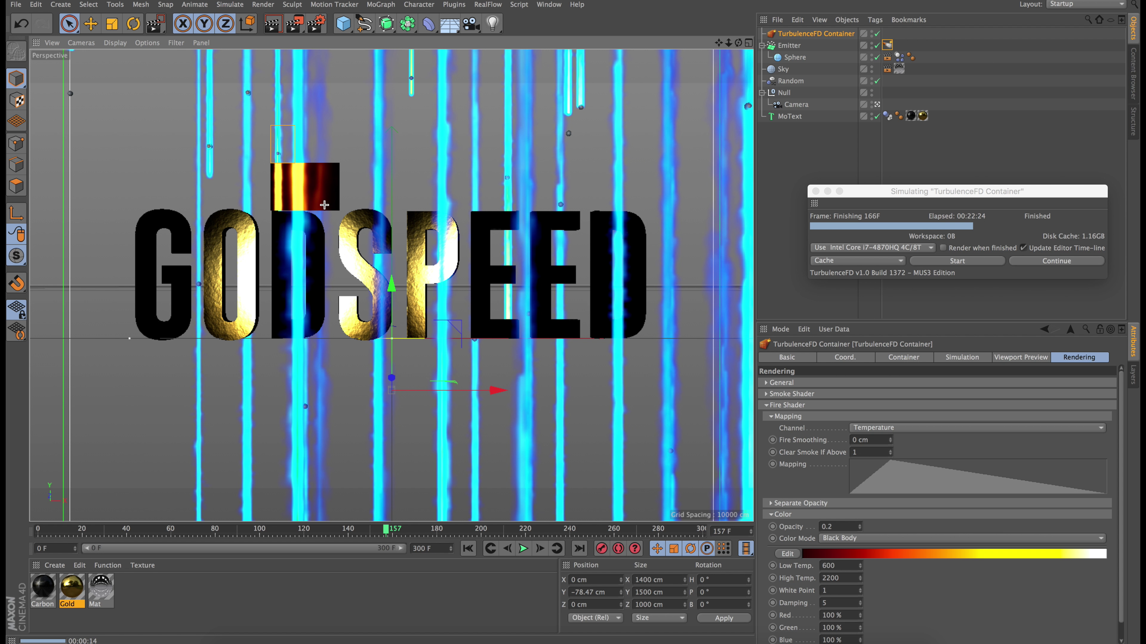
left_click(316, 27)
Review the TurbulenceFD, Physical, anti-aliasing, multi-pass and save pages of Render Settings.
left_click_drag(278, 2, 413, 79)
left_click(260, 198)
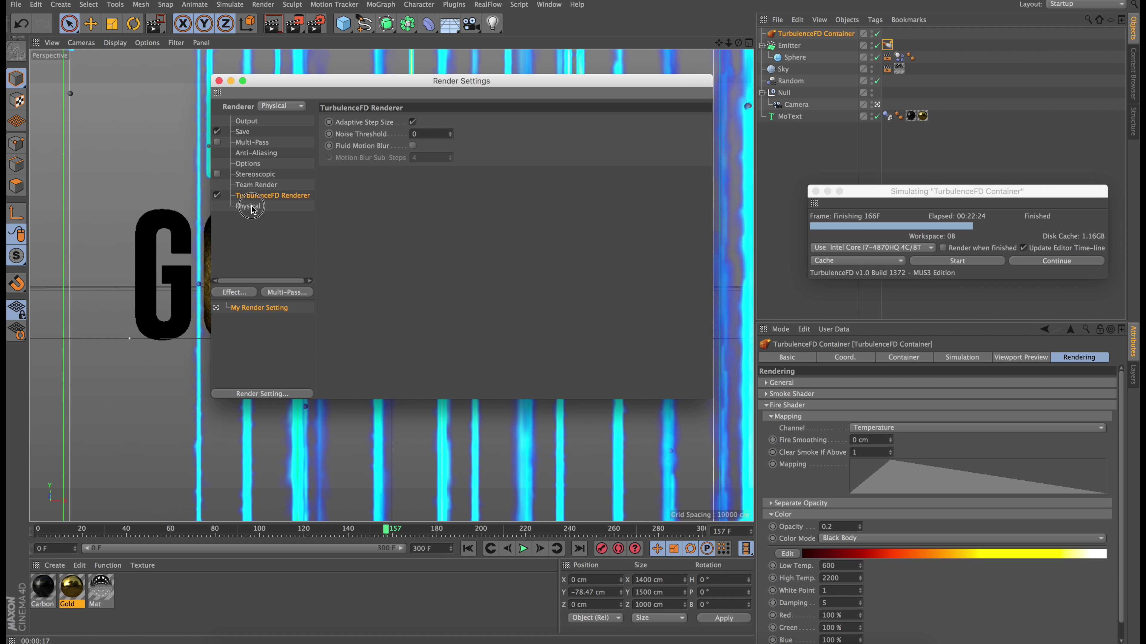
left_click(252, 207)
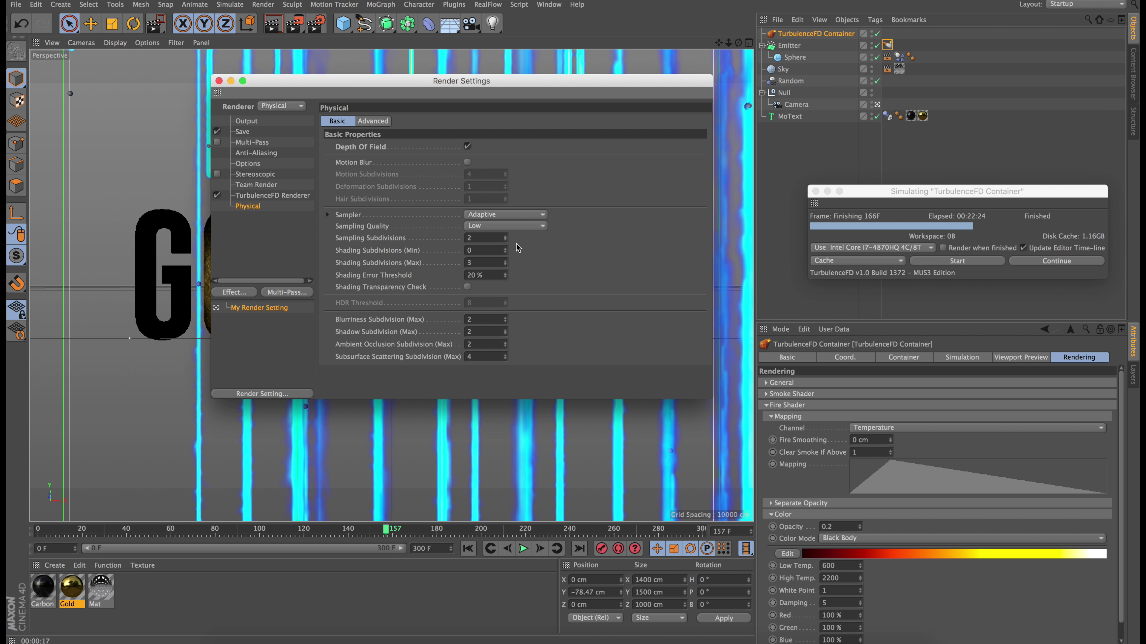
left_click(248, 197)
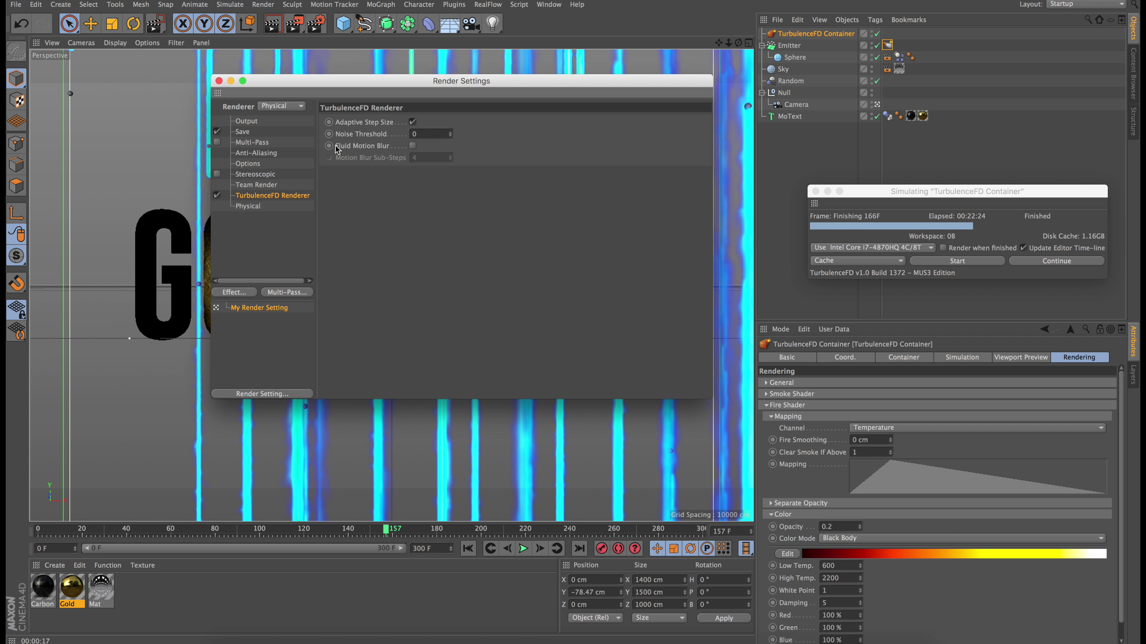
left_click(251, 186)
left_click(252, 174)
left_click(250, 164)
left_click(250, 153)
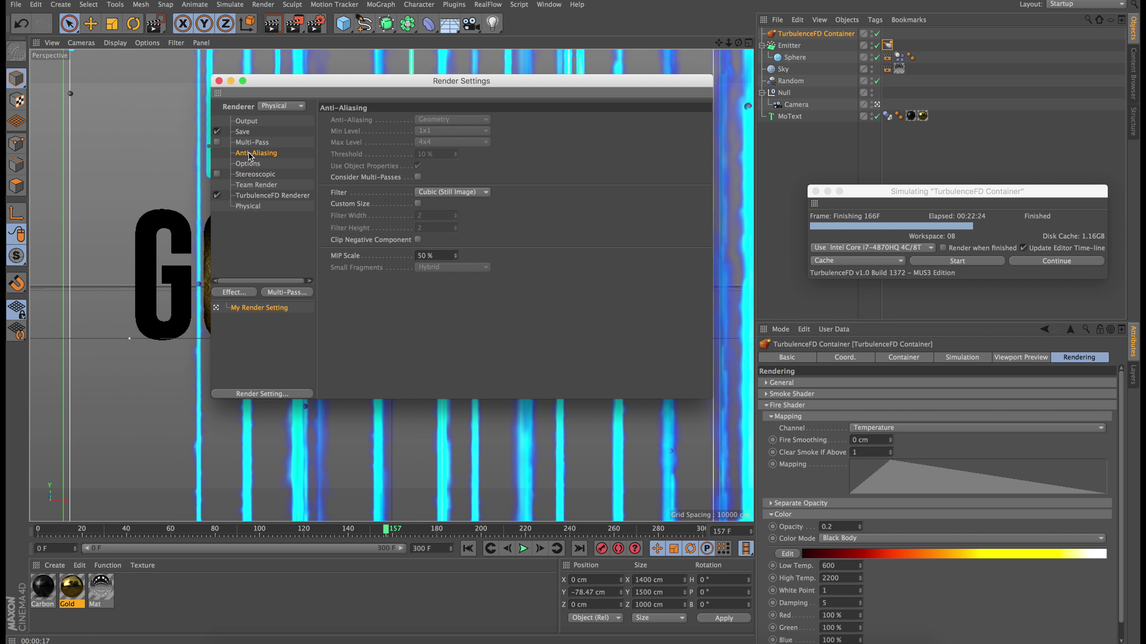
left_click(248, 143)
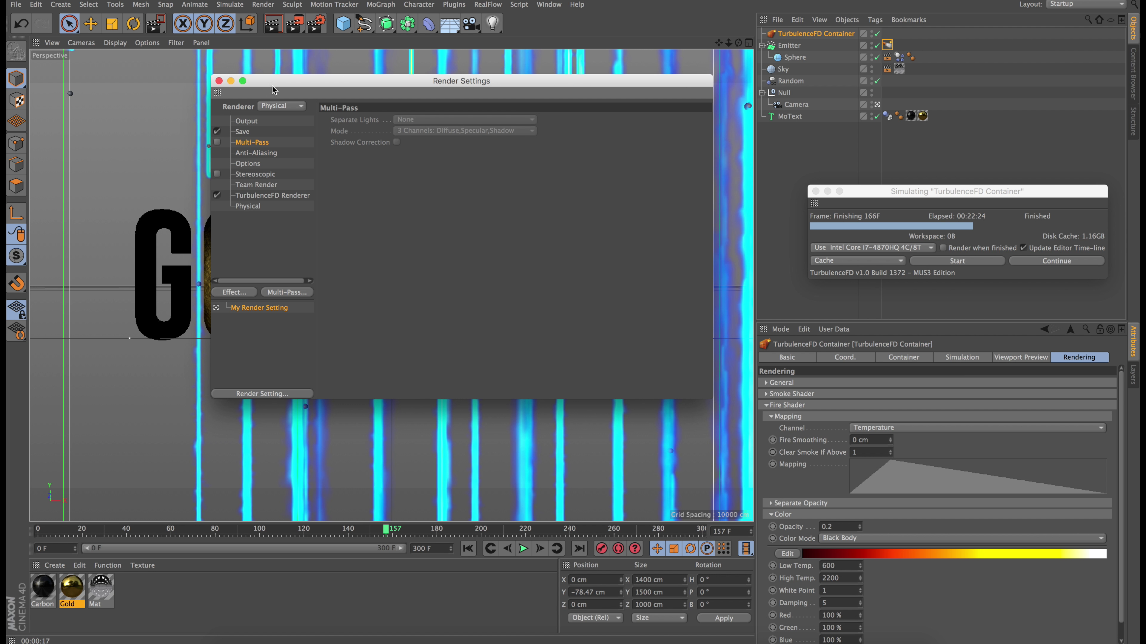
left_click_drag(272, 90, 554, 130)
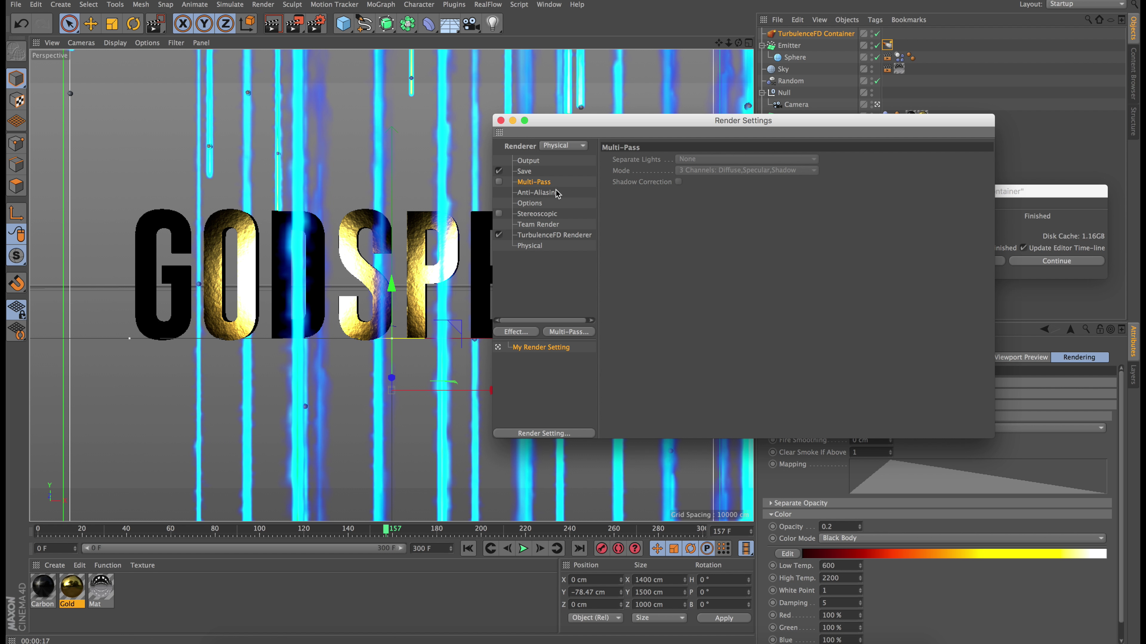
left_click_drag(615, 122, 416, 125)
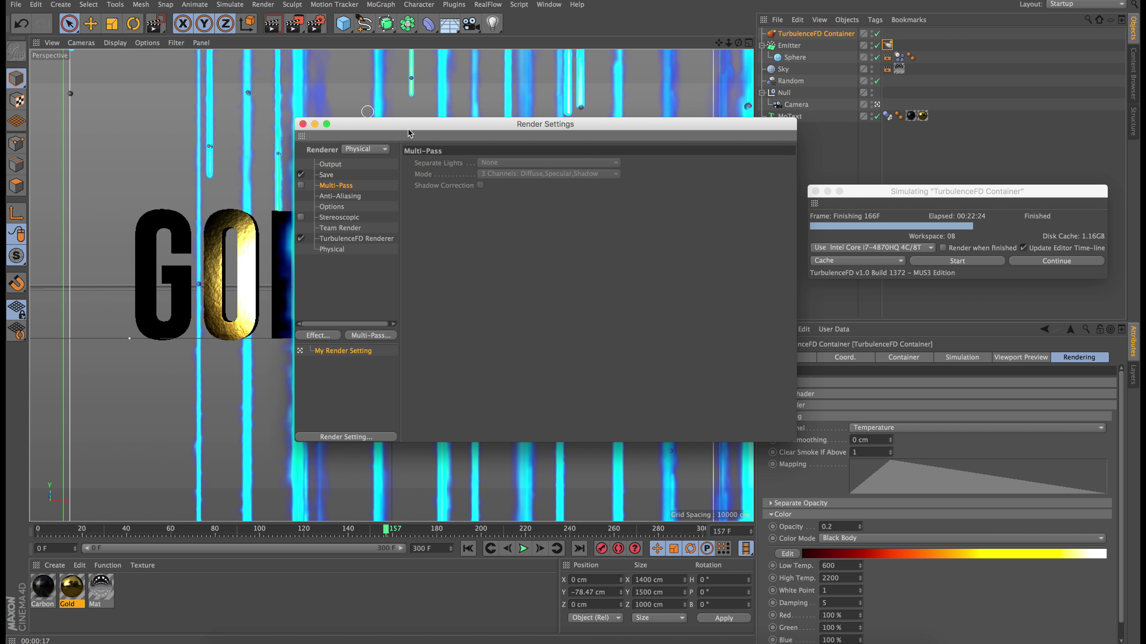
left_click_drag(408, 129, 382, 99)
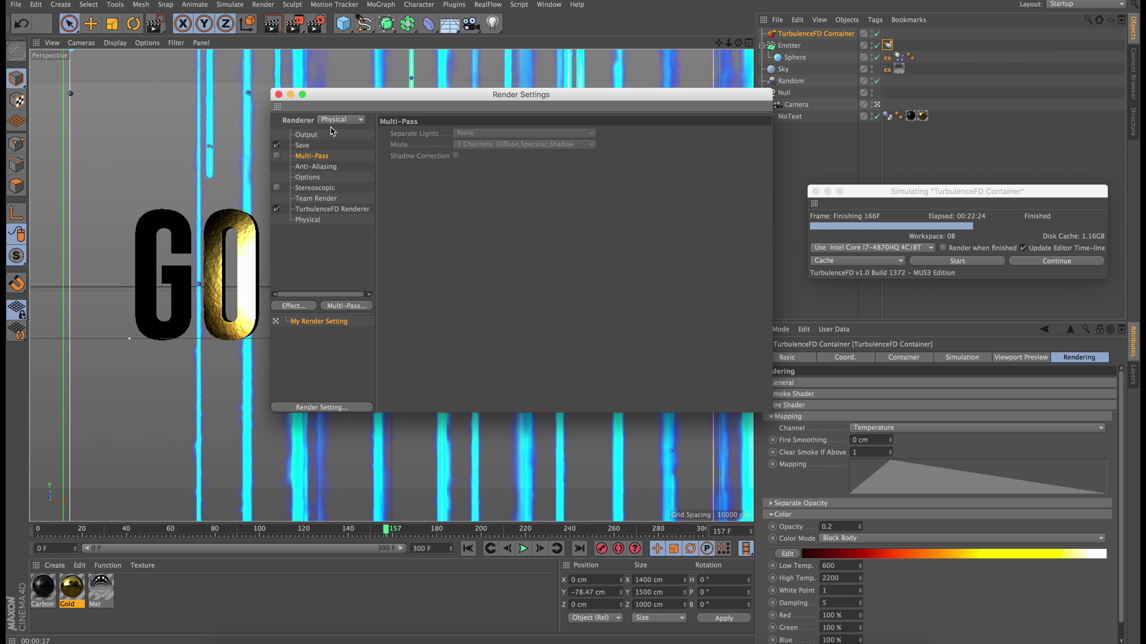
left_click(302, 145)
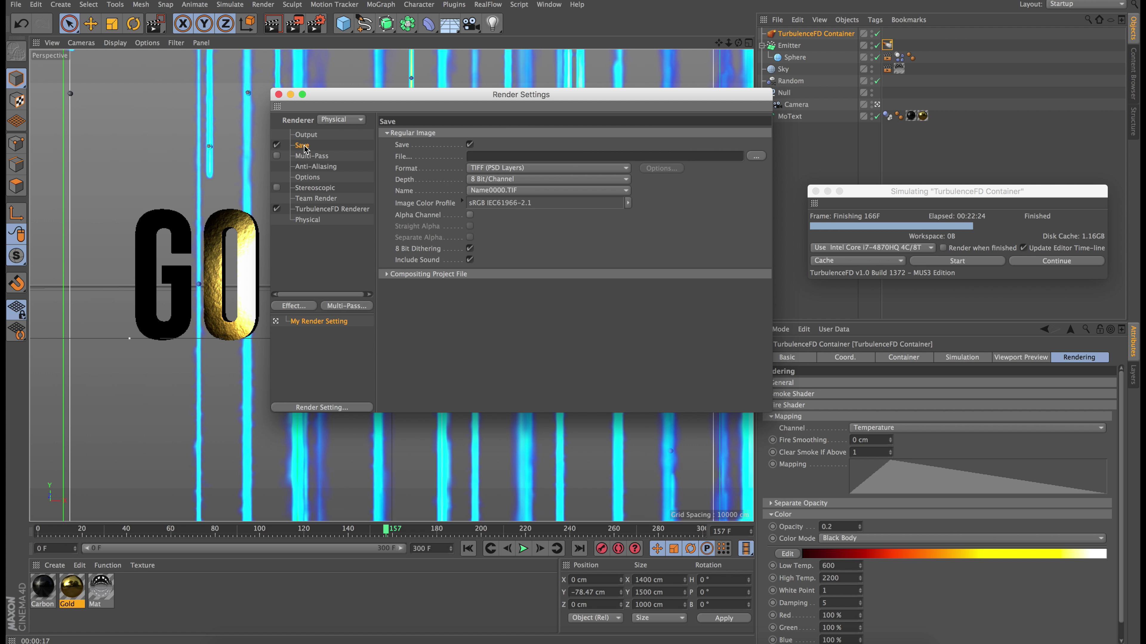
left_click(307, 136)
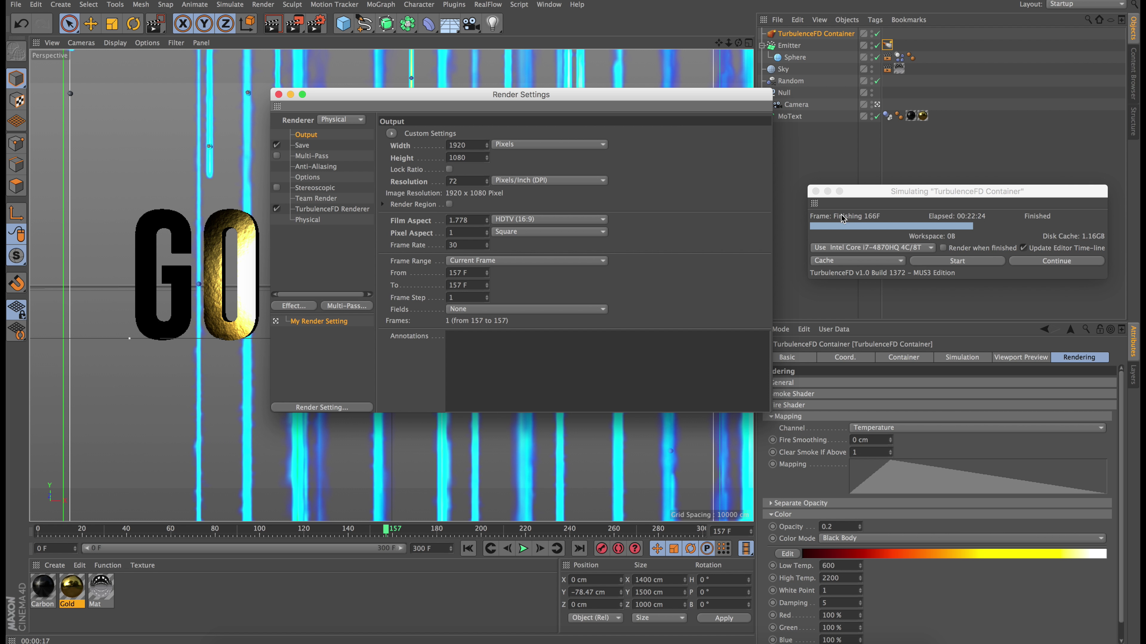
Set the render frame range to run from 40 F to 166 F.
double_click(465, 273)
type("0")
double_click(467, 285)
type("1")
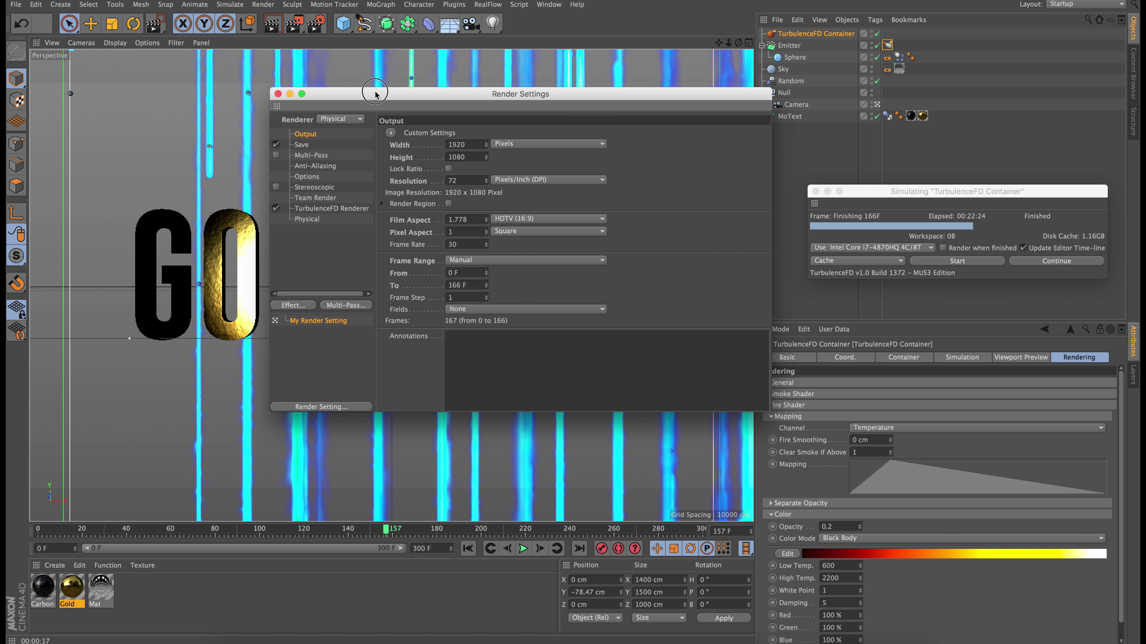
left_click_drag(392, 95, 682, 91)
left_click(76, 530)
left_click_drag(75, 530, 130, 534)
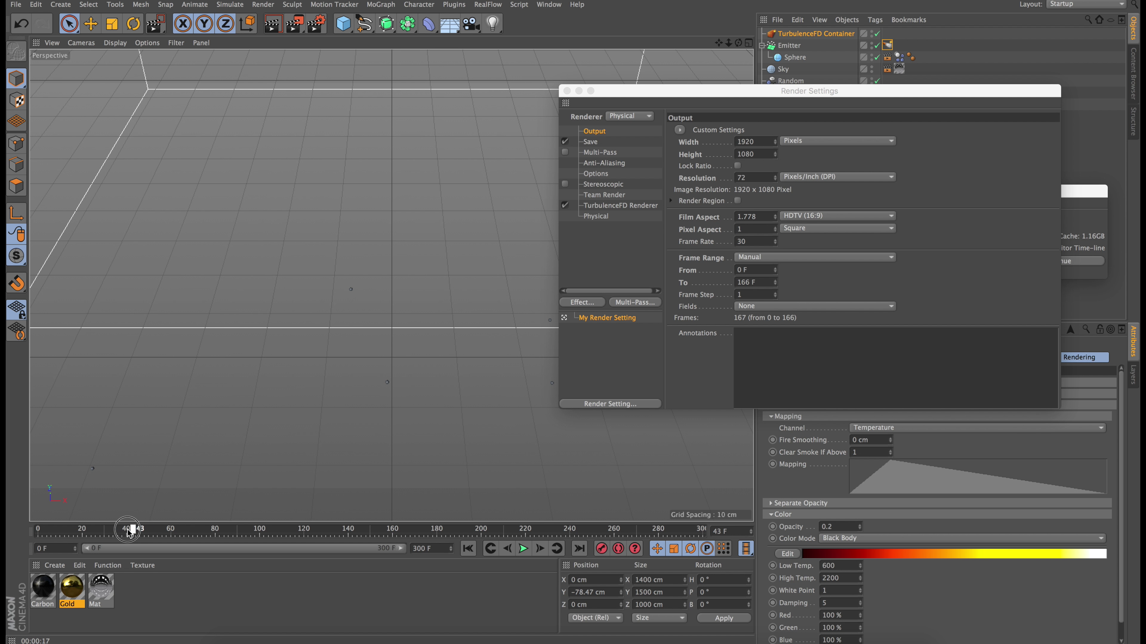
left_click(757, 270)
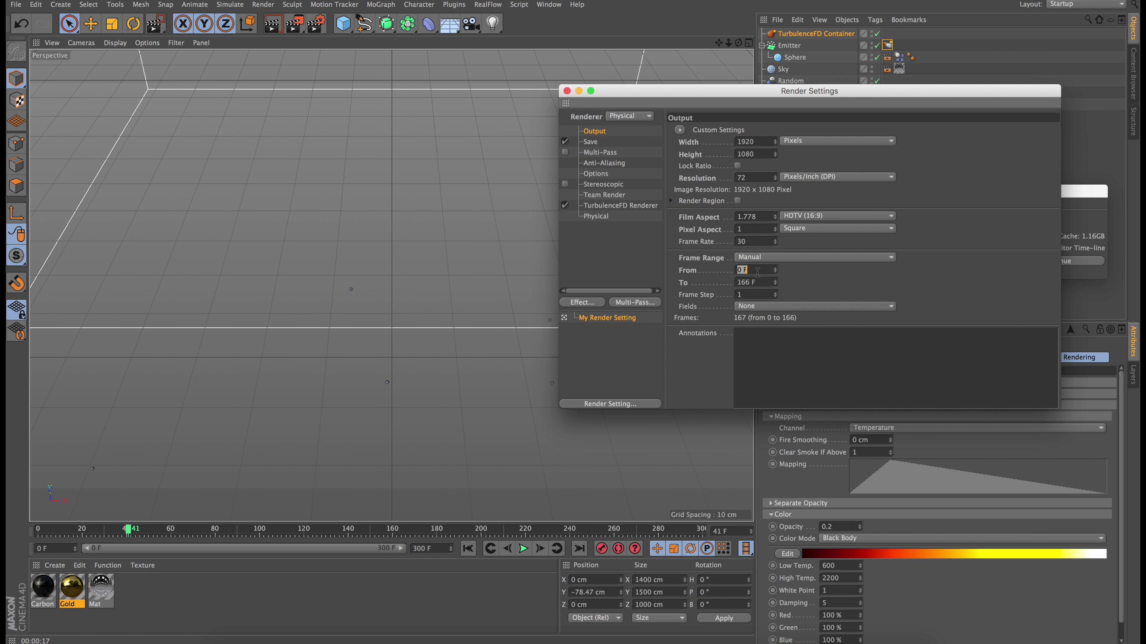
type("40")
key("Return")
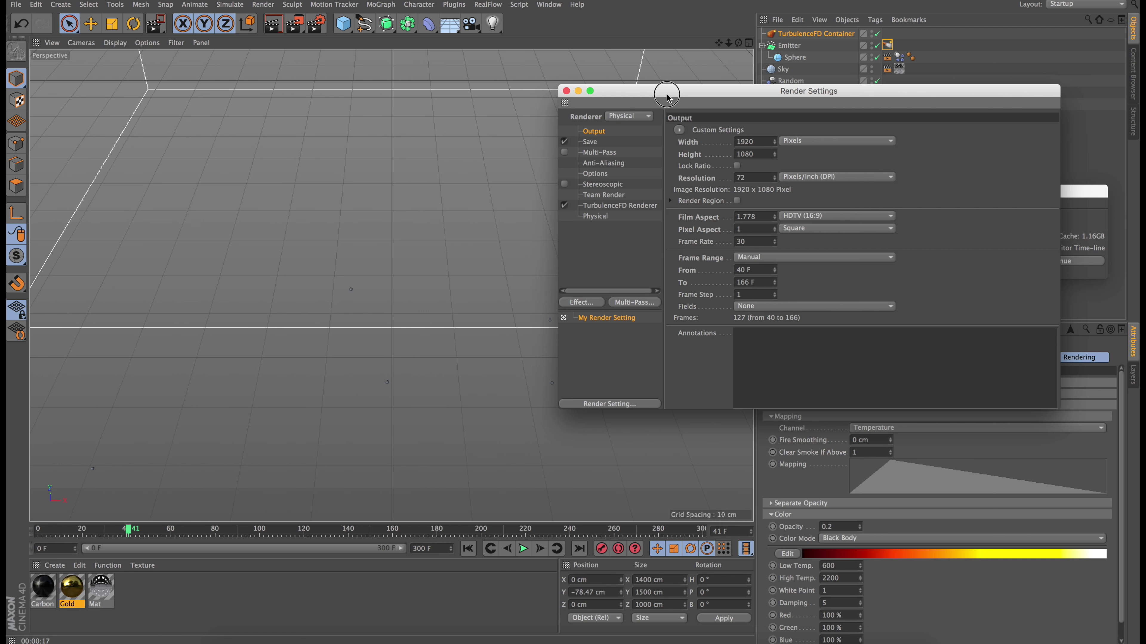
Lock the aspect ratio and set the output height to 720 for 1280 × 720.
left_click_drag(641, 99, 327, 113)
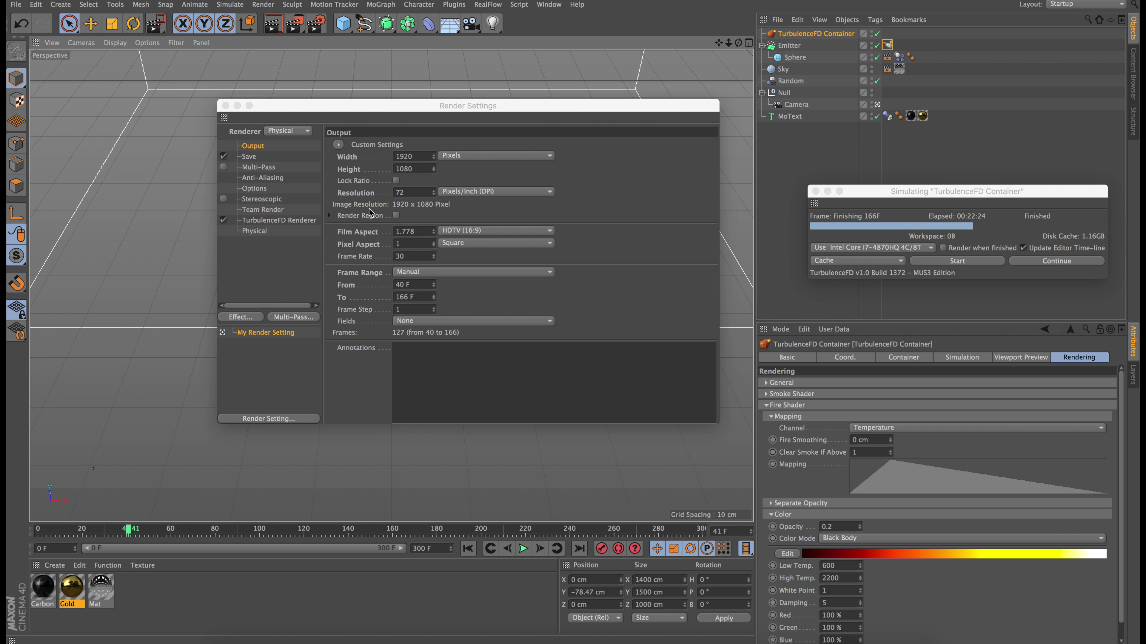
left_click(396, 180)
left_click(415, 168)
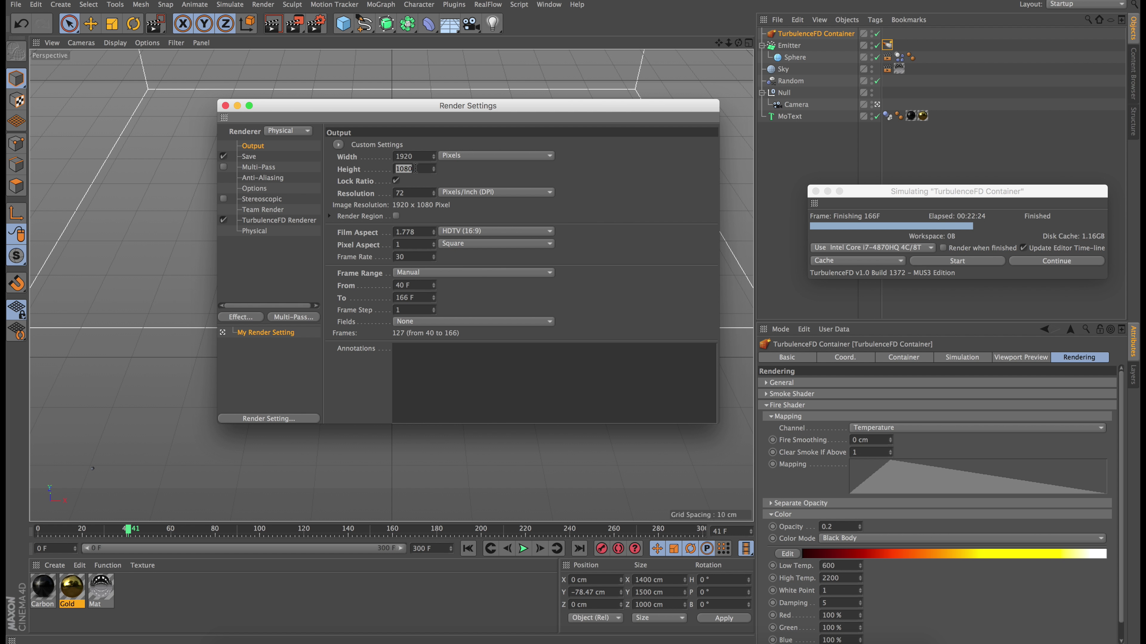
key("Return")
left_click(416, 168)
type("720")
left_click(250, 157)
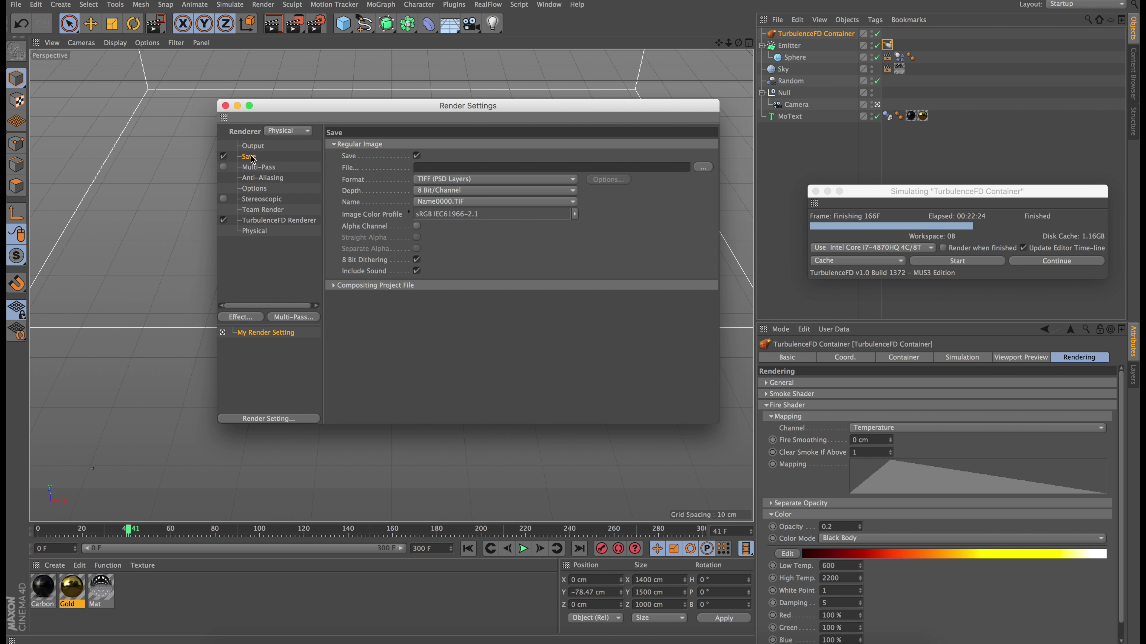
Save as OpenEXR, 32-bit with alpha channel and Zip 16-scanline compression.
left_click(466, 180)
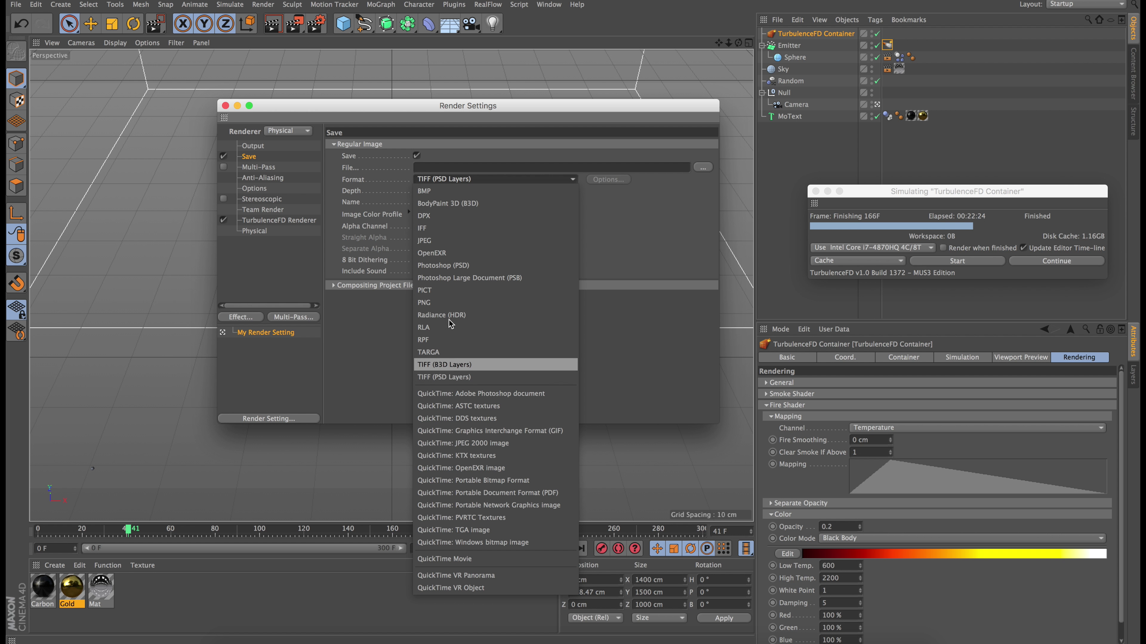
left_click(453, 254)
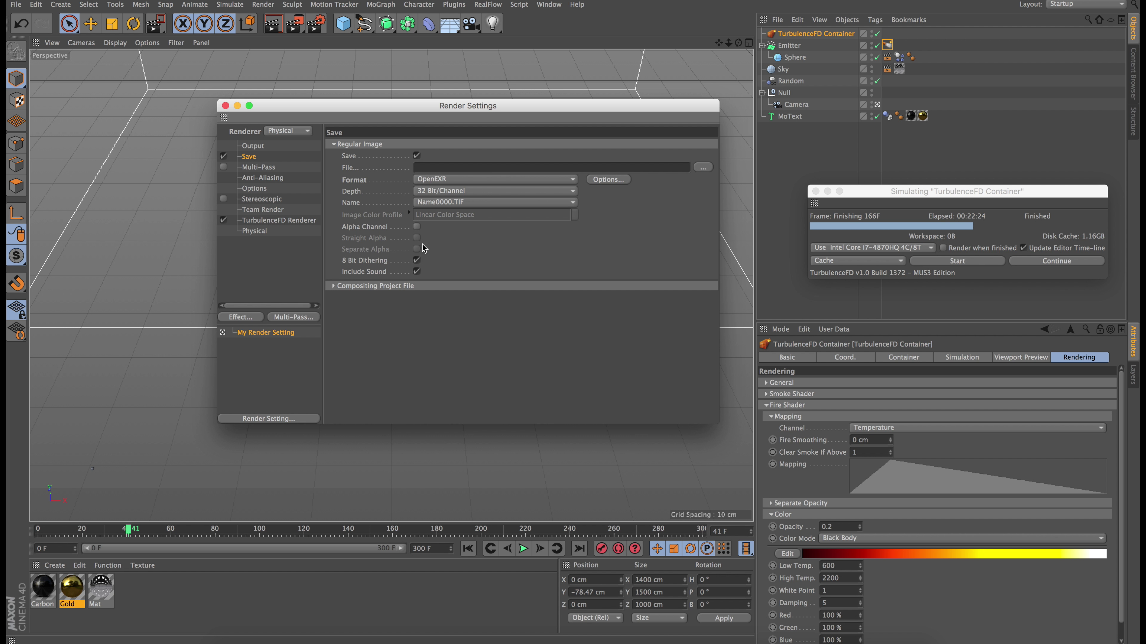
left_click(416, 226)
left_click(472, 194)
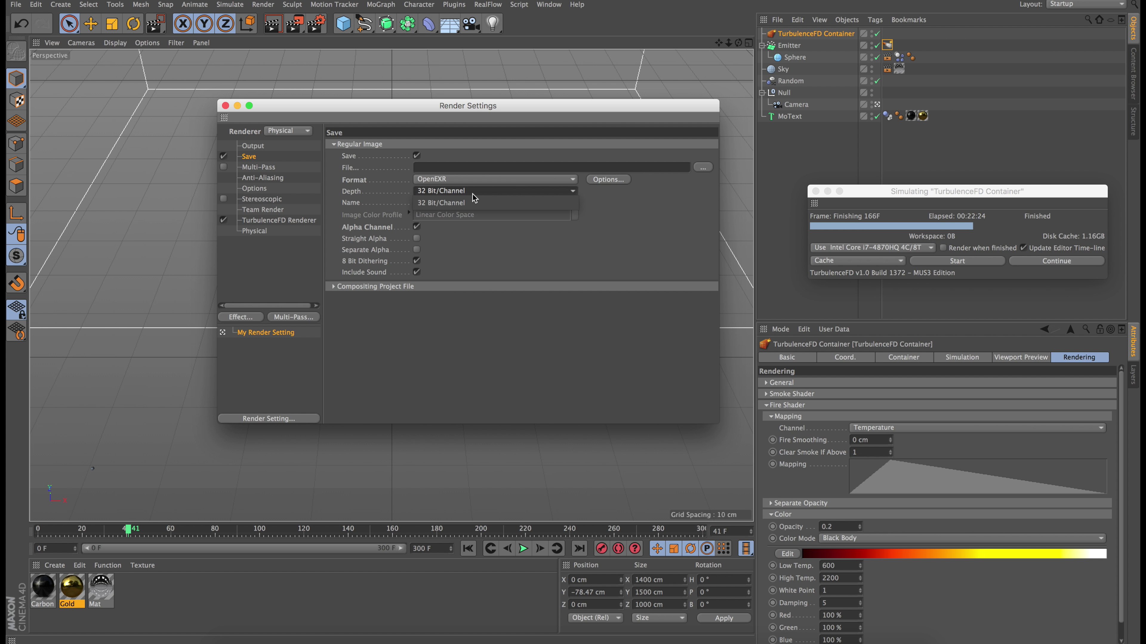
left_click(469, 203)
left_click(603, 181)
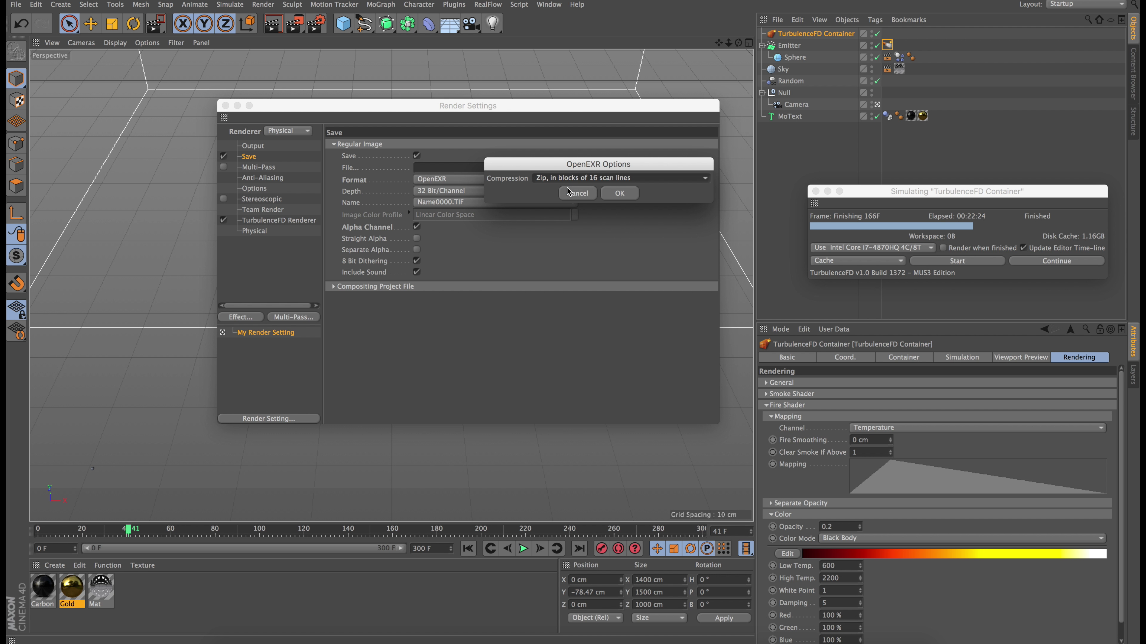
left_click(538, 180)
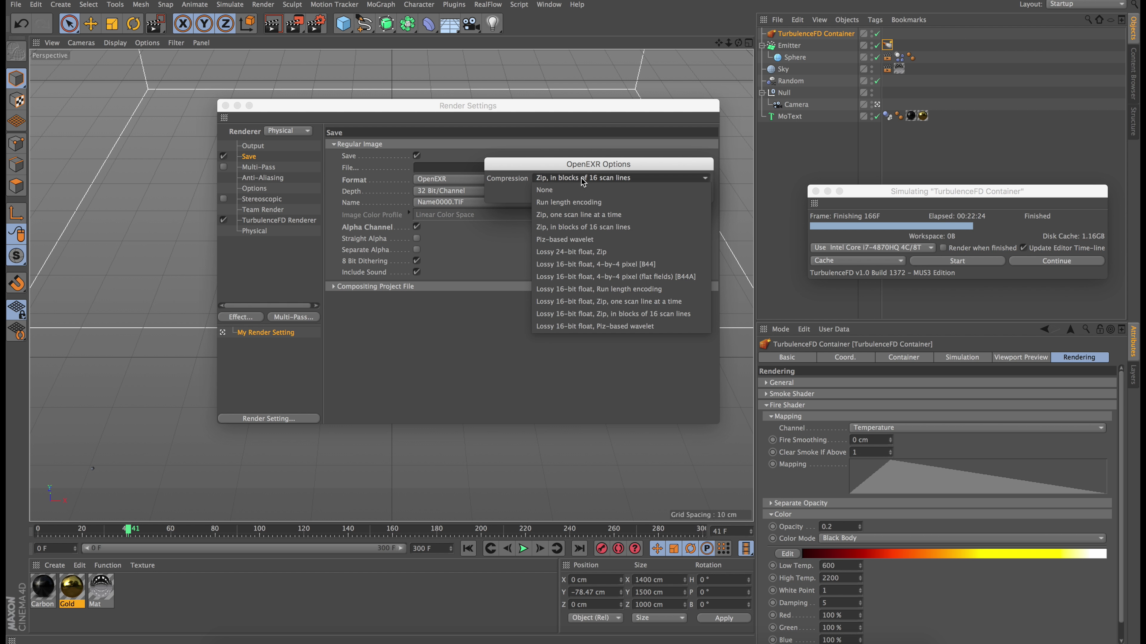
left_click(568, 181)
left_click(615, 201)
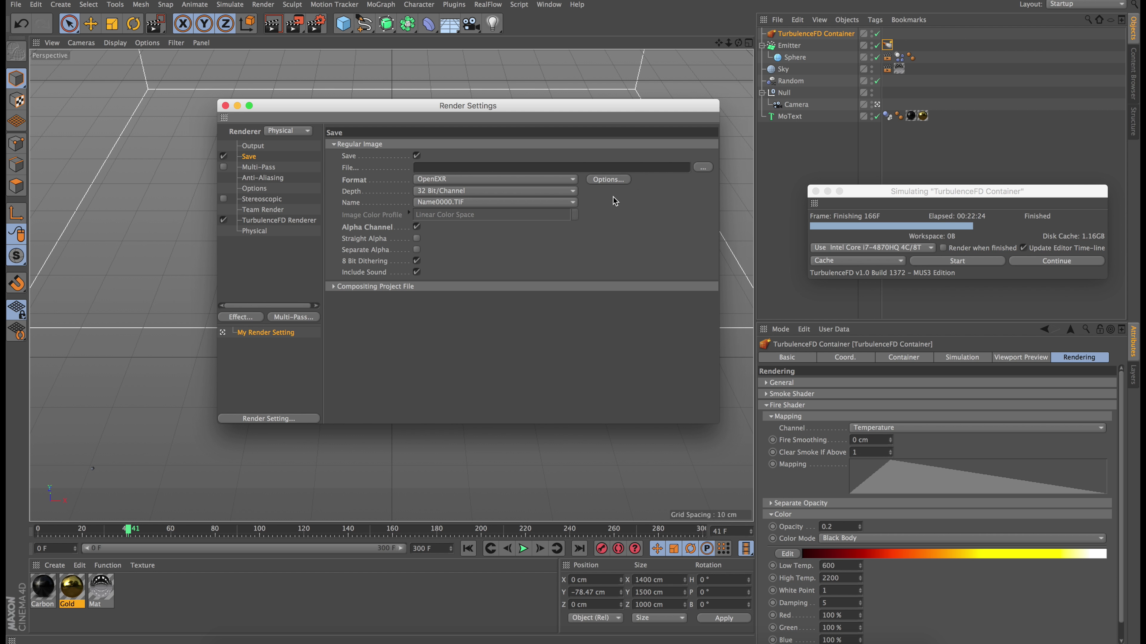
Point the render save path to a new 'C4D Render Test' folder inside the tutorial folder.
left_click(702, 167)
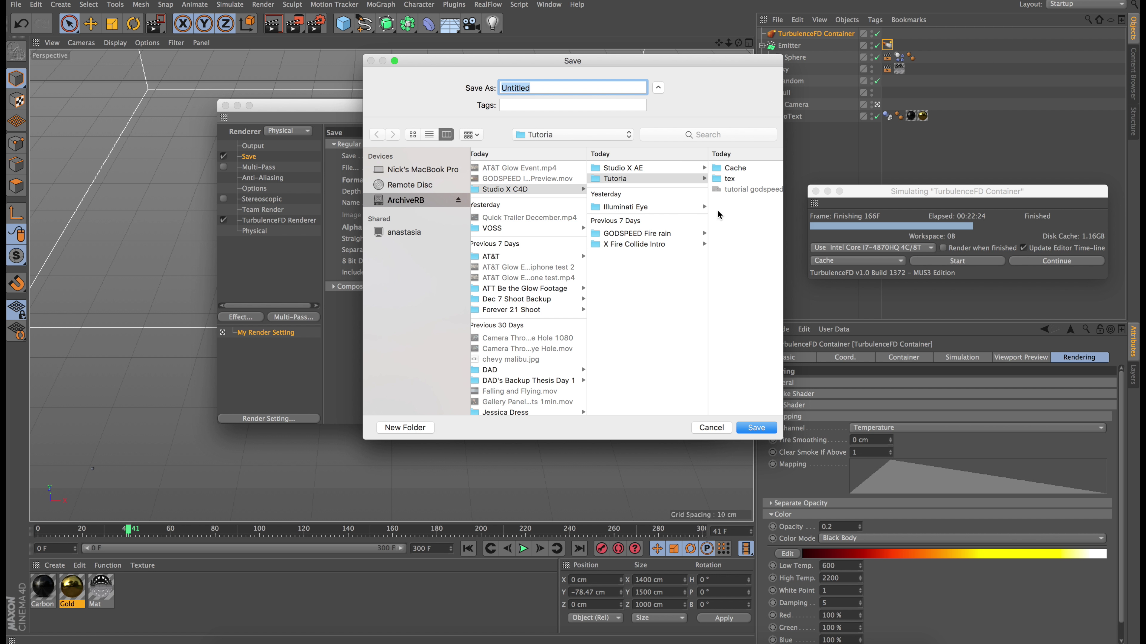
scroll(719, 217, "right", 2)
left_click(720, 231)
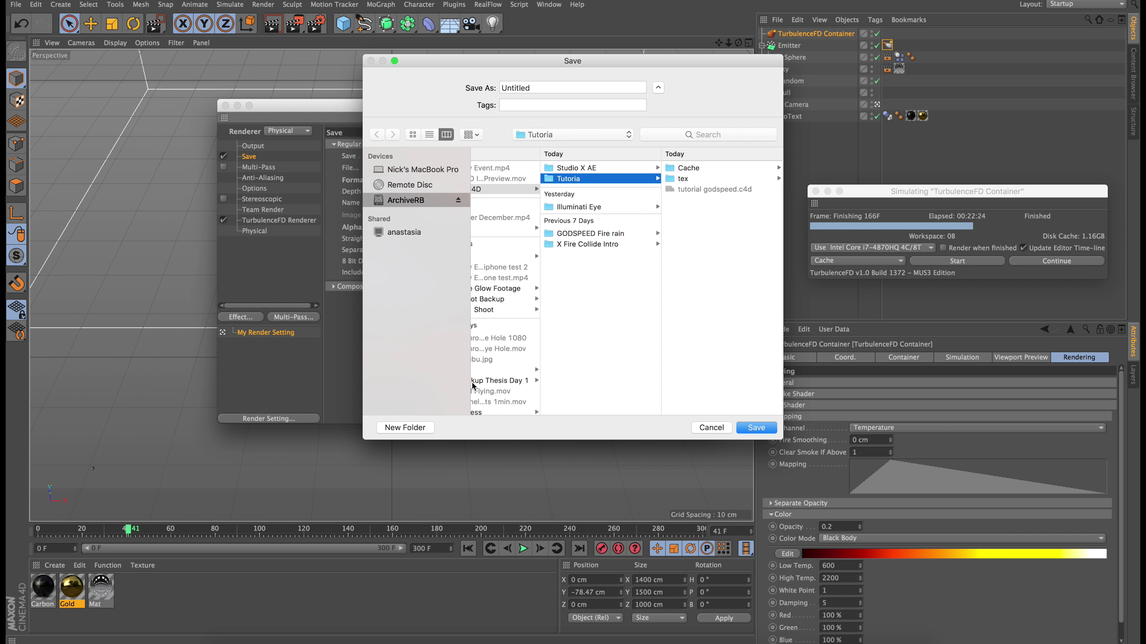
left_click(410, 434)
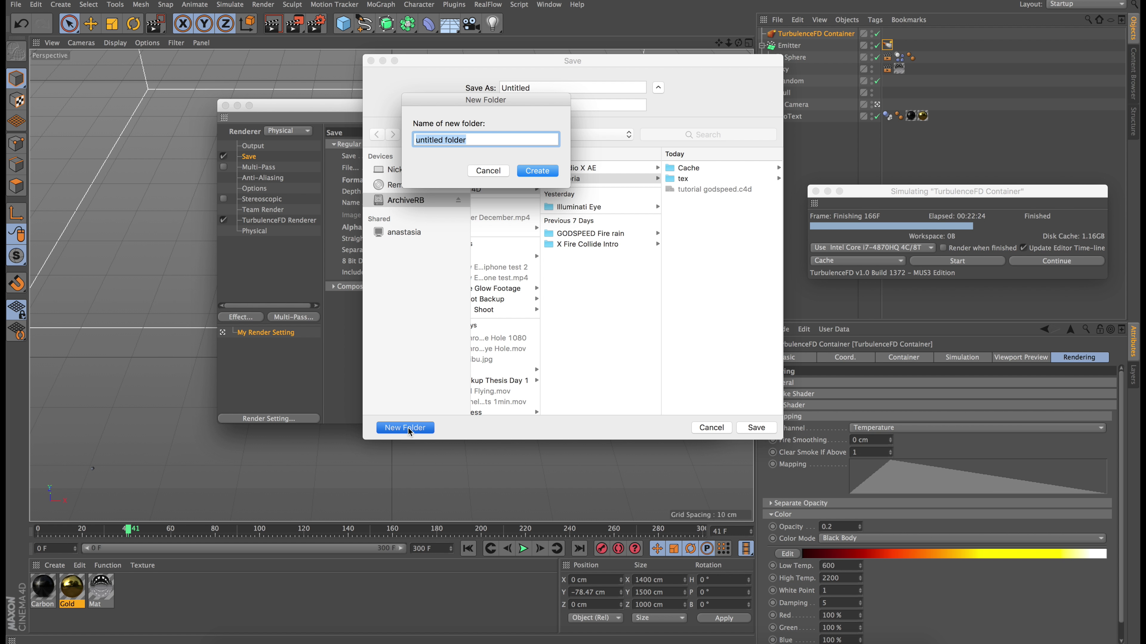
type("C4D Render Test")
key("Return")
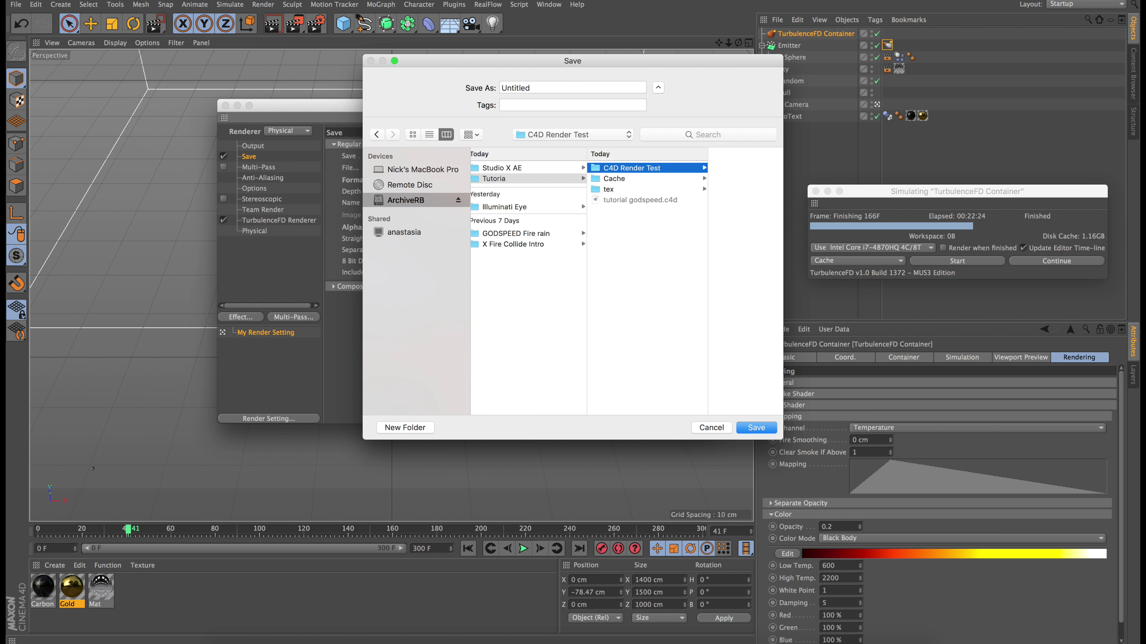
key("Return")
left_click(253, 145)
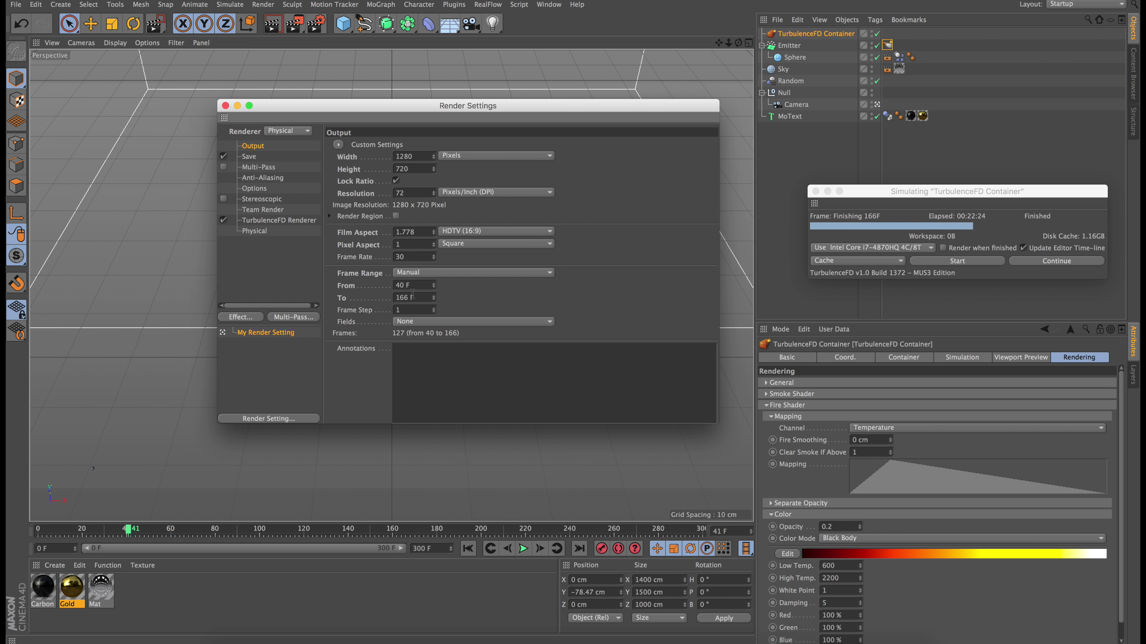
Check the Save, TurbulenceFD and Physical render pages, then close Render Settings.
left_click(261, 158)
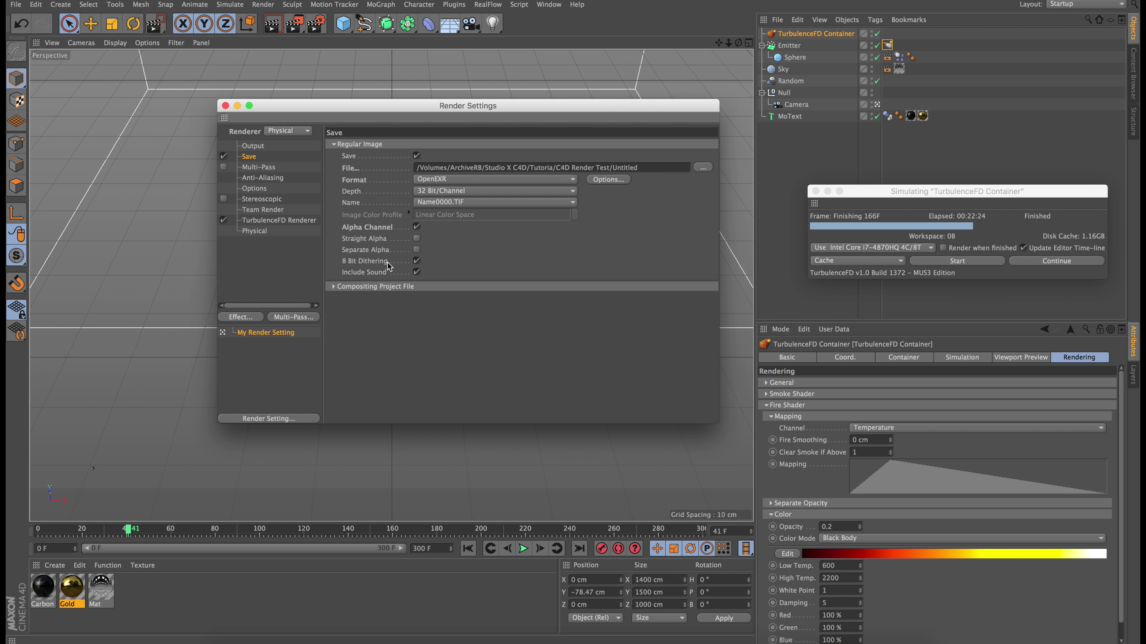
left_click(263, 224)
left_click(255, 231)
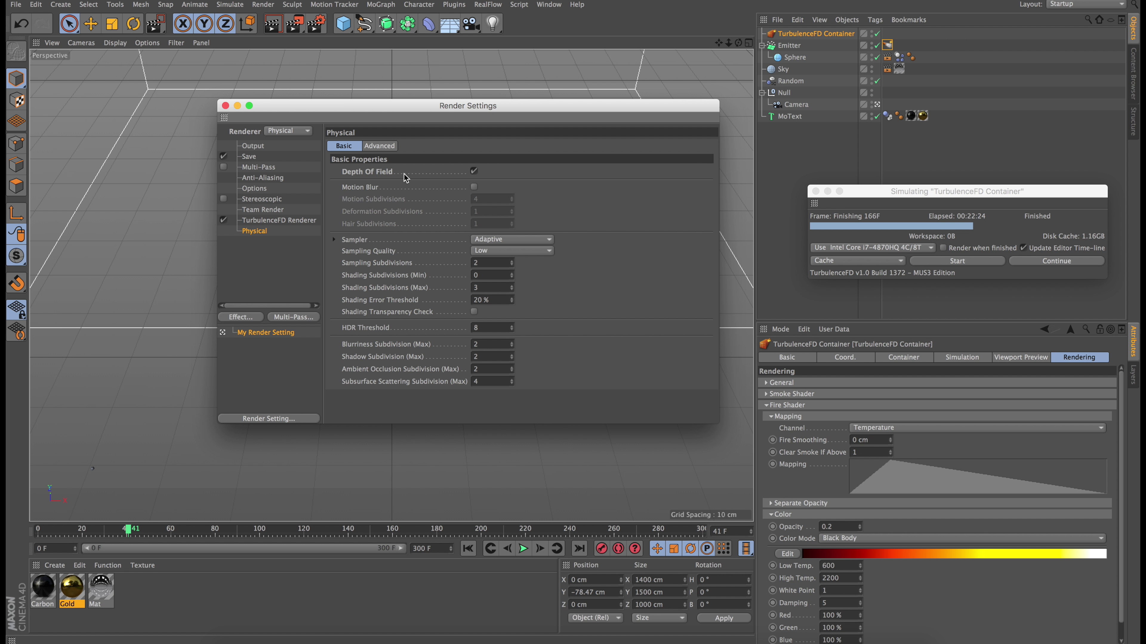
left_click(225, 106)
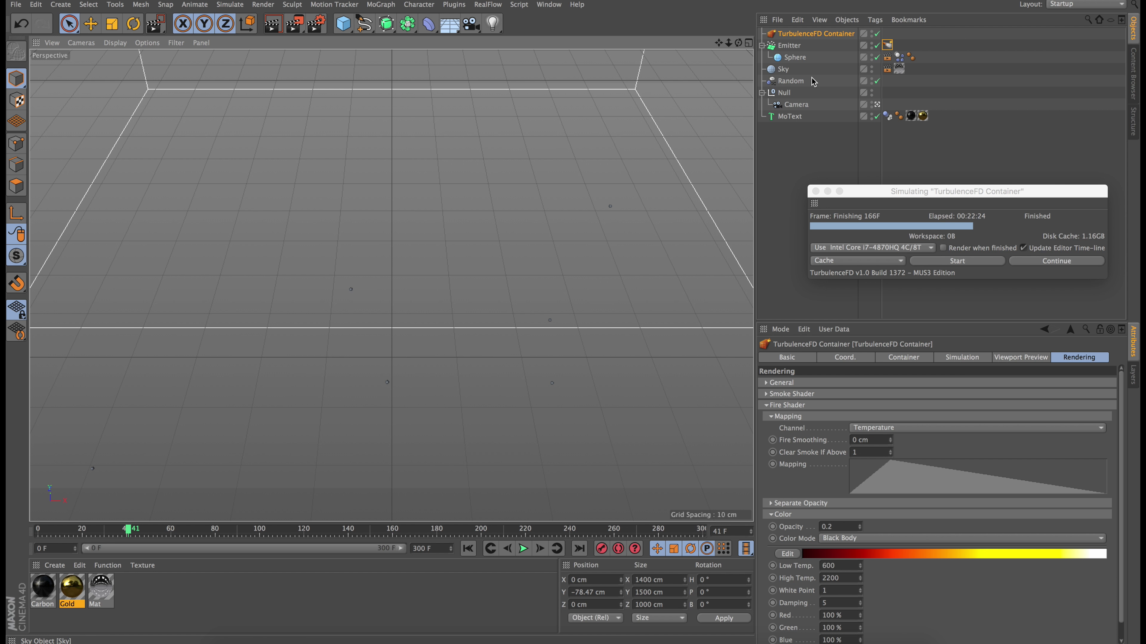
Set the camera's physical F-Stop to f/1.8.
left_click(796, 104)
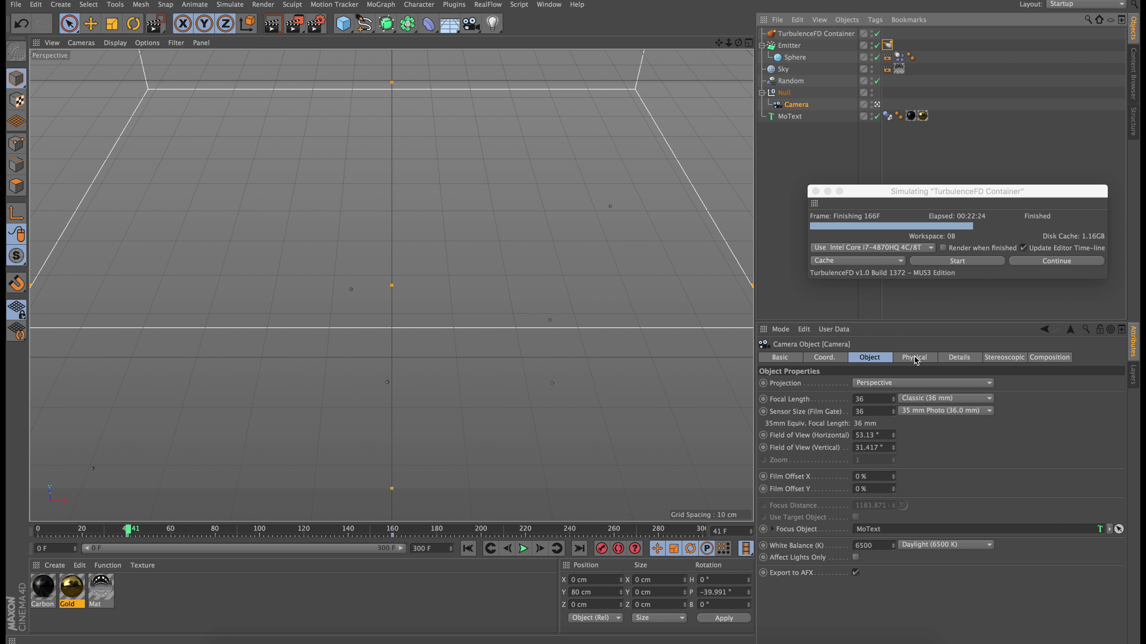
left_click(915, 357)
left_click(928, 394)
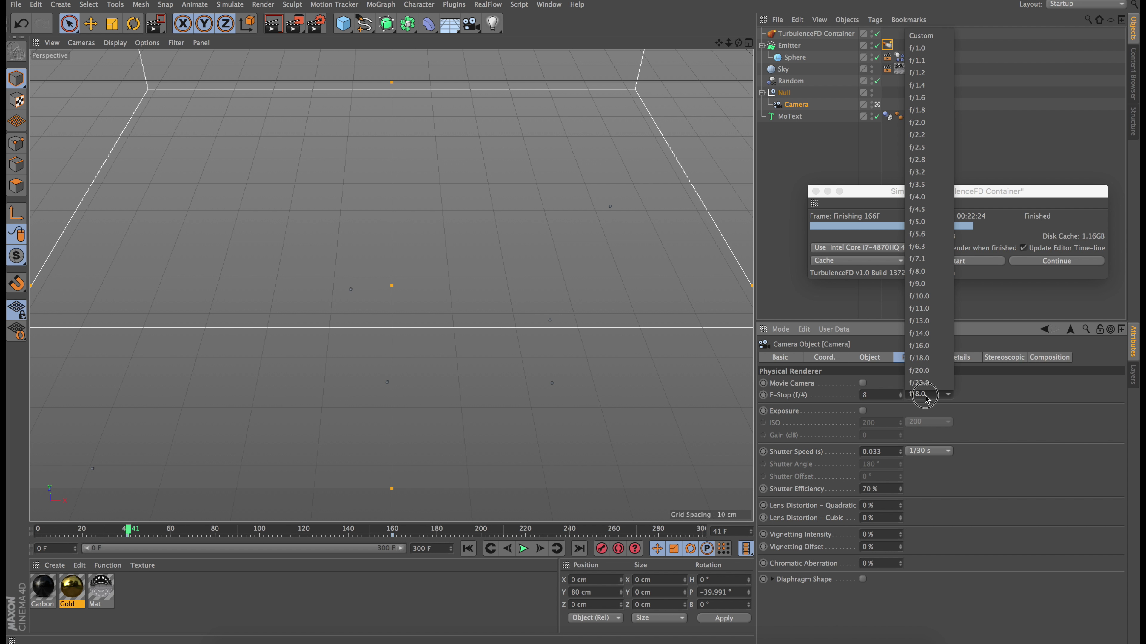
left_click(931, 111)
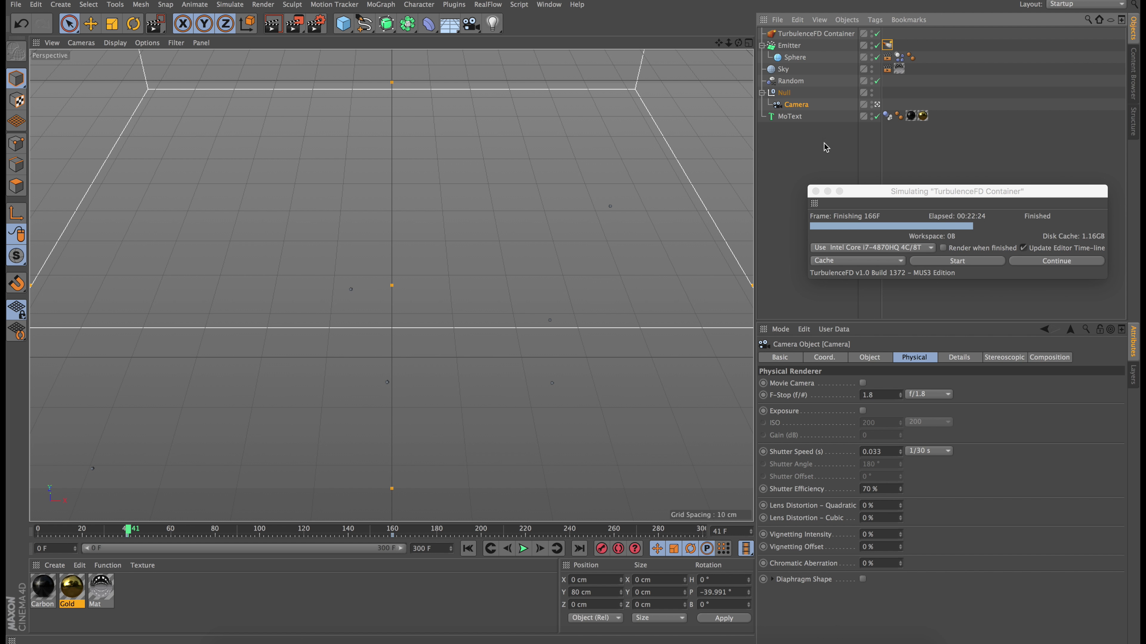
Render the GODSPEED sequence to the Picture Viewer and stop the render around frame 98.
left_click(294, 25)
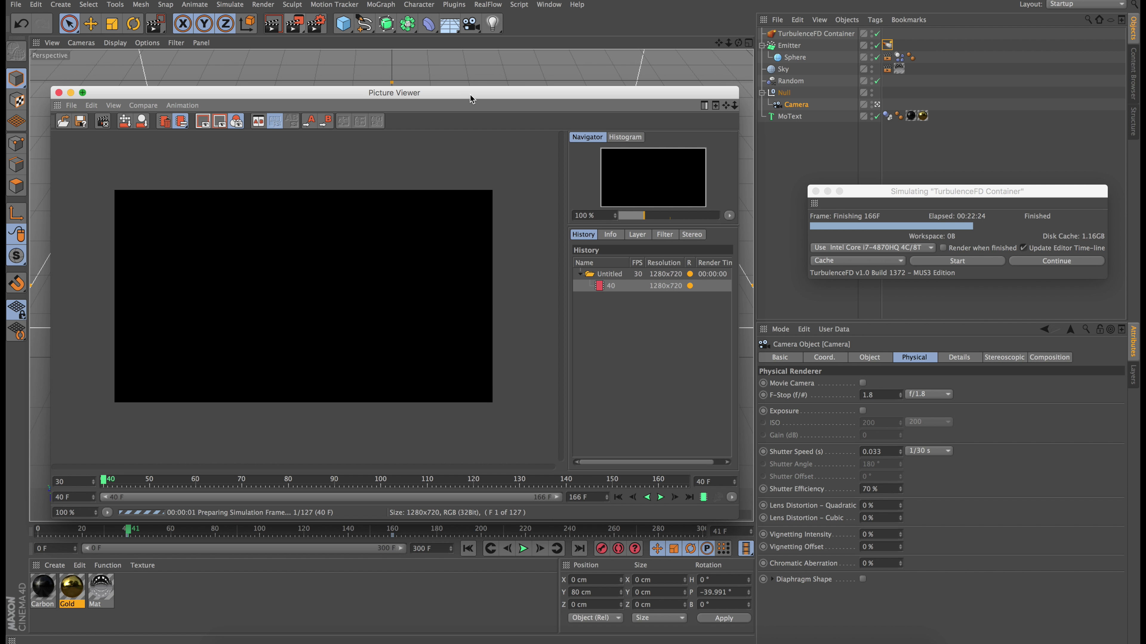
double_click(470, 94)
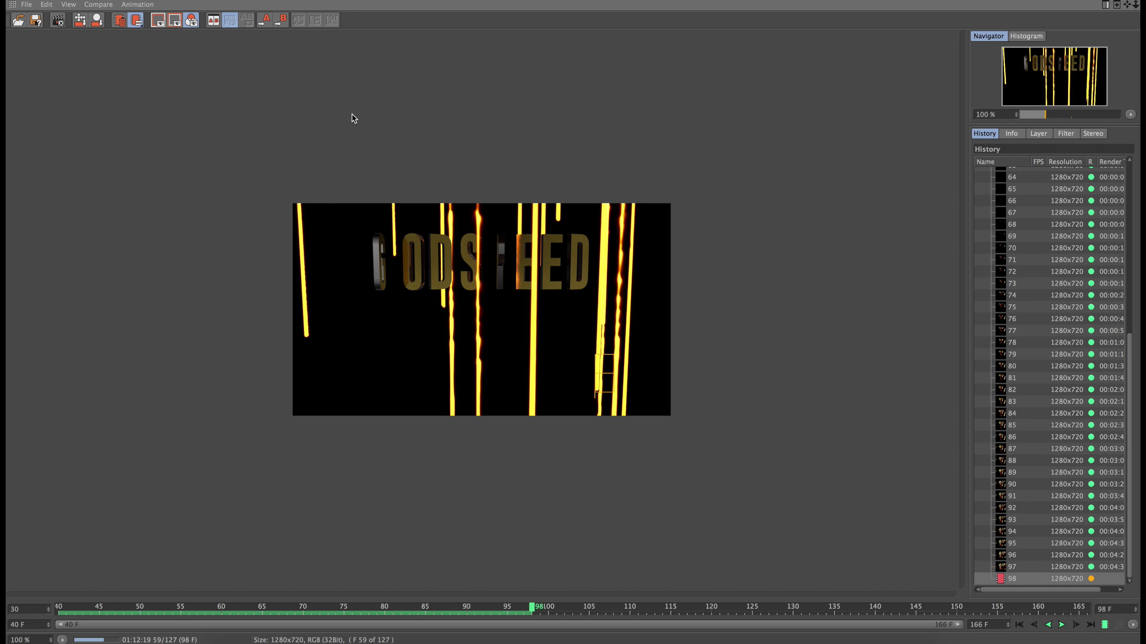
key("super+w")
left_click(659, 200)
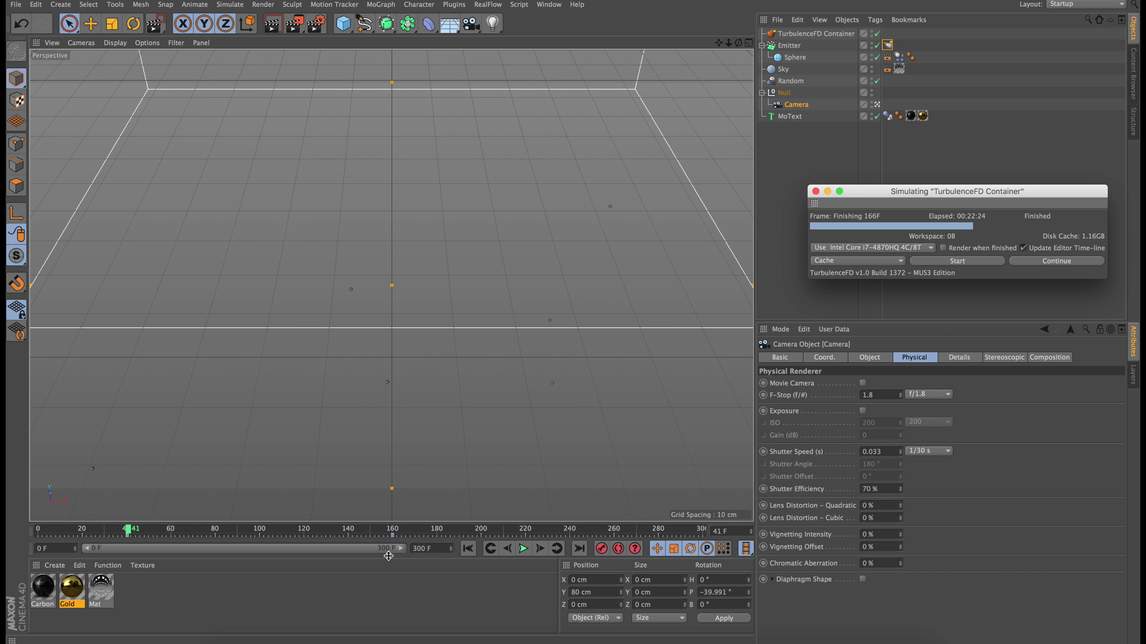
left_click(233, 639)
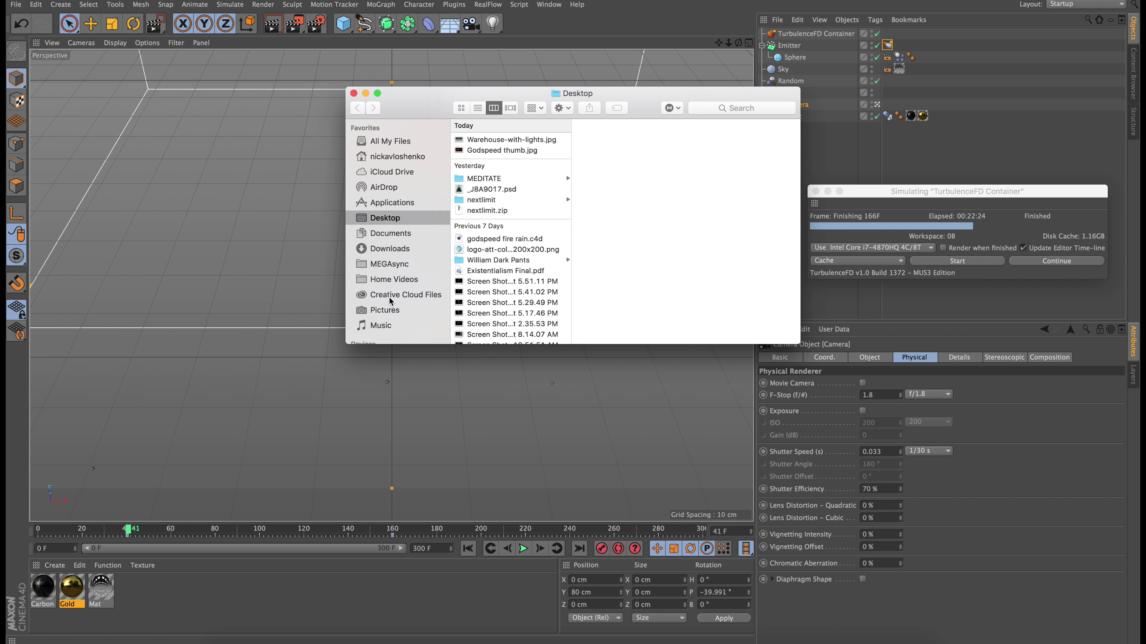
Browse ArchiveRB > Studio X C4D > tutorial folder to the C4D Render Test folder.
scroll(390, 302, "down", 3)
left_click(387, 288)
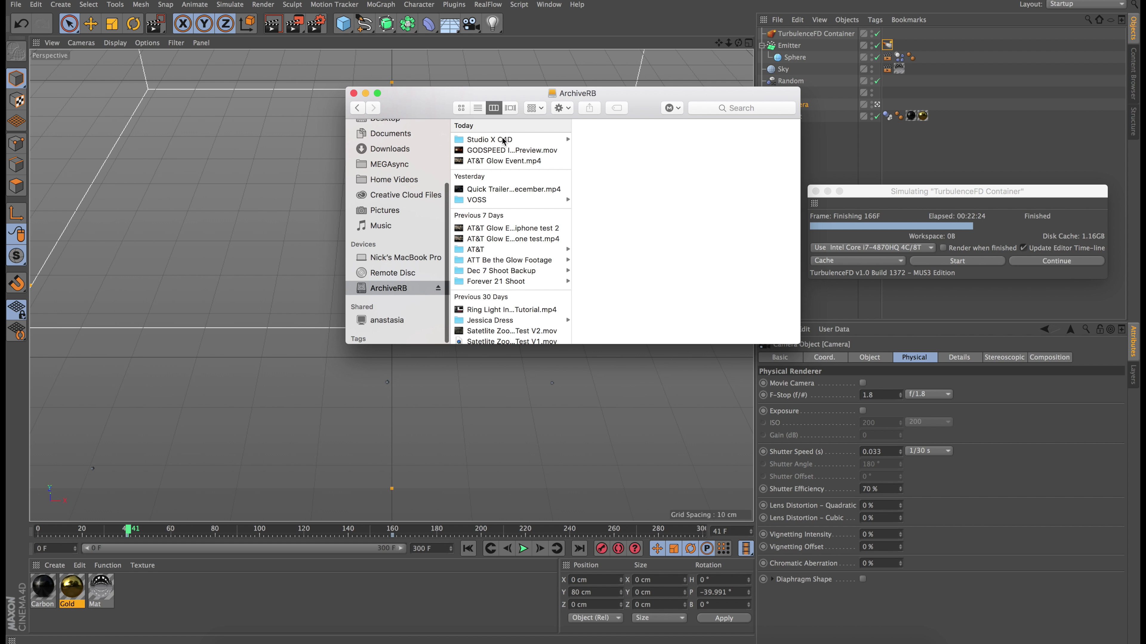
left_click(503, 140)
left_click(596, 140)
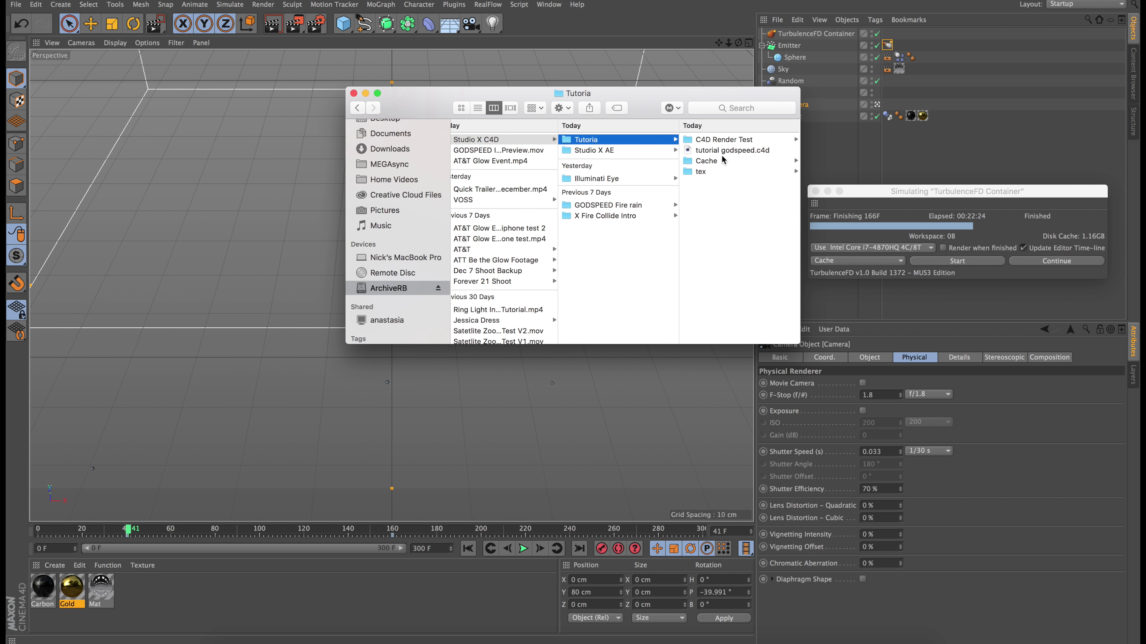
left_click(706, 161)
left_click(618, 172)
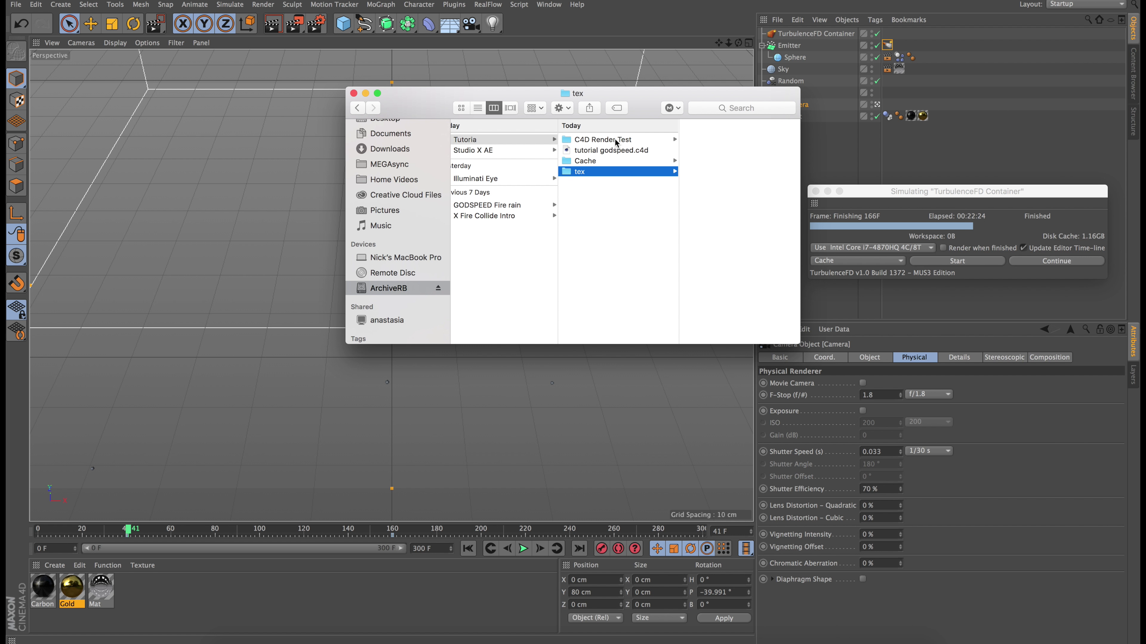
left_click(616, 141)
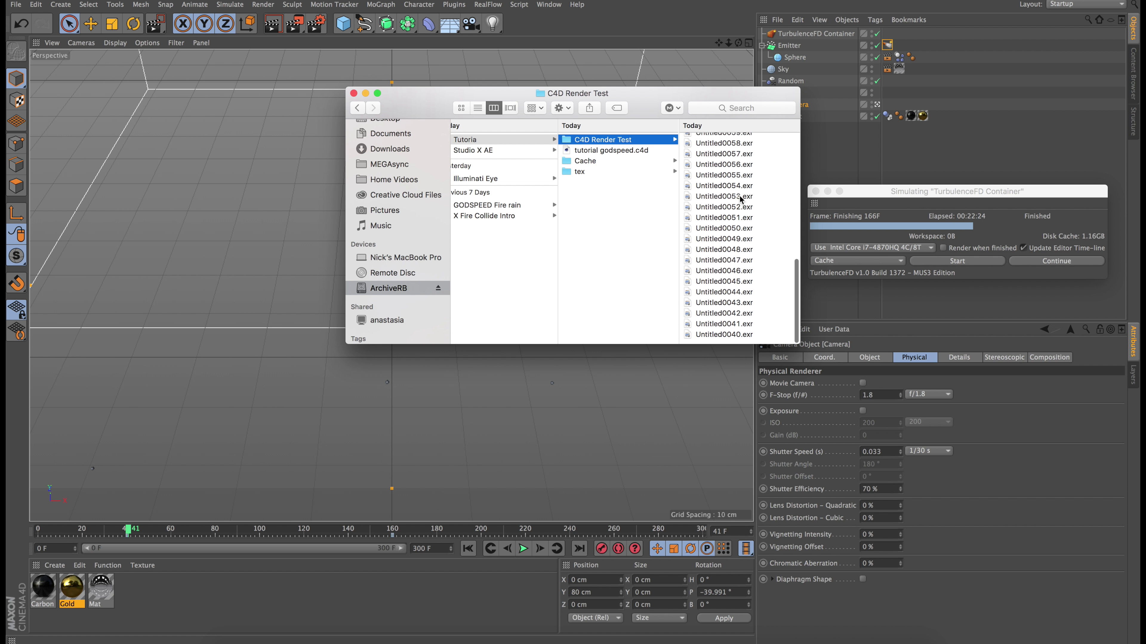
scroll(740, 199, "up", 1)
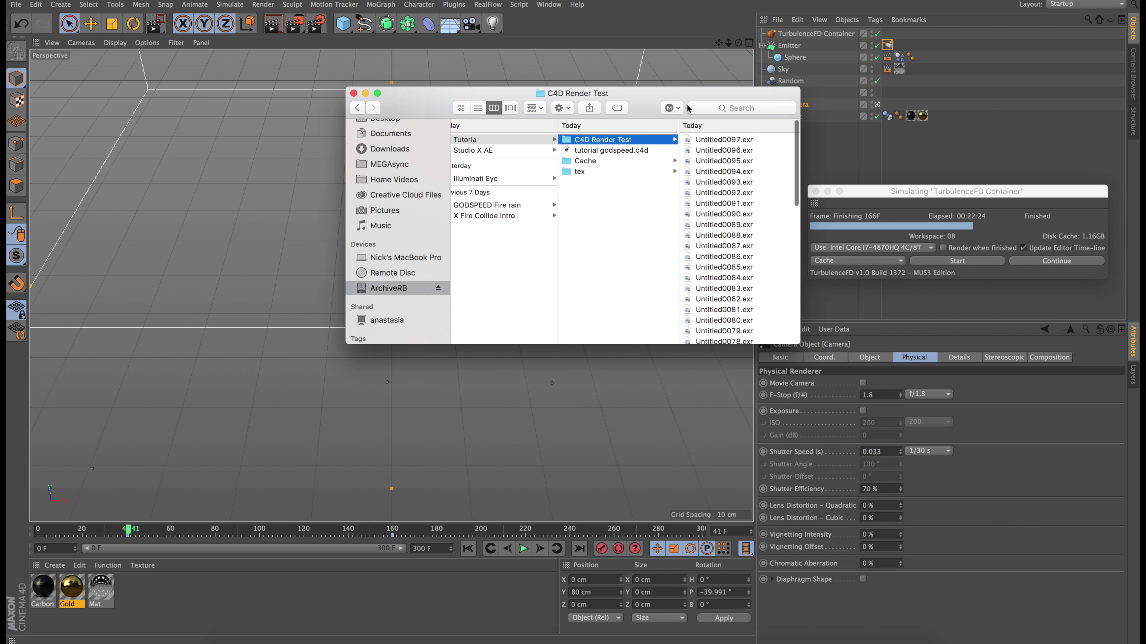
left_click_drag(686, 106, 655, 107)
Preview rendered frames Untitled0095–0097.exr, viewing Untitled0097.exr full-size in Quick Look.
left_click(691, 161)
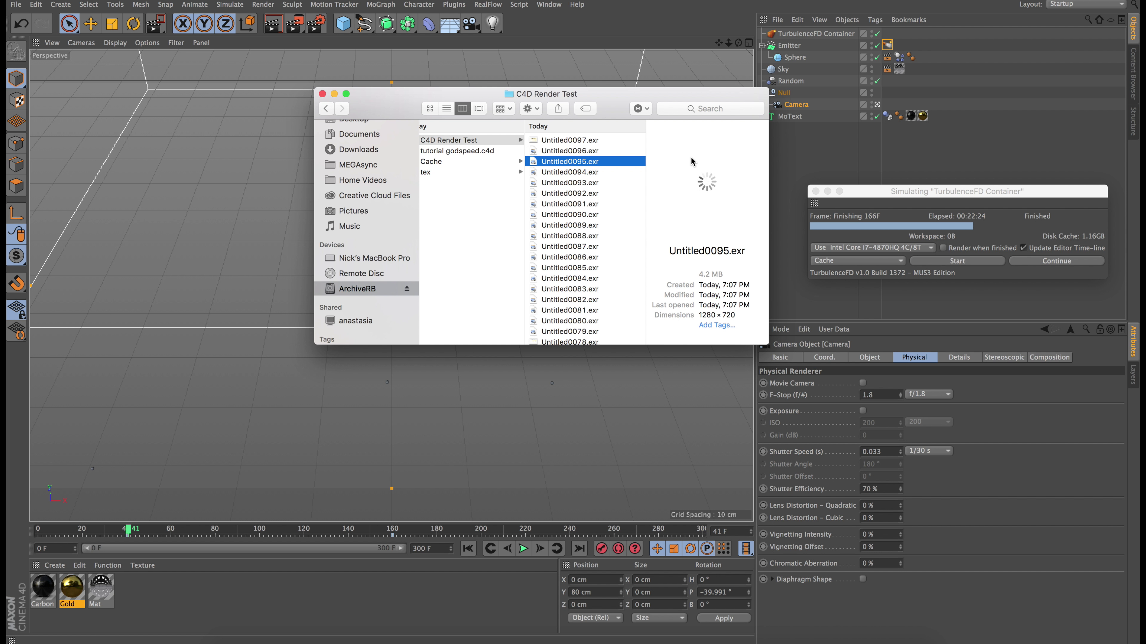
key("Up")
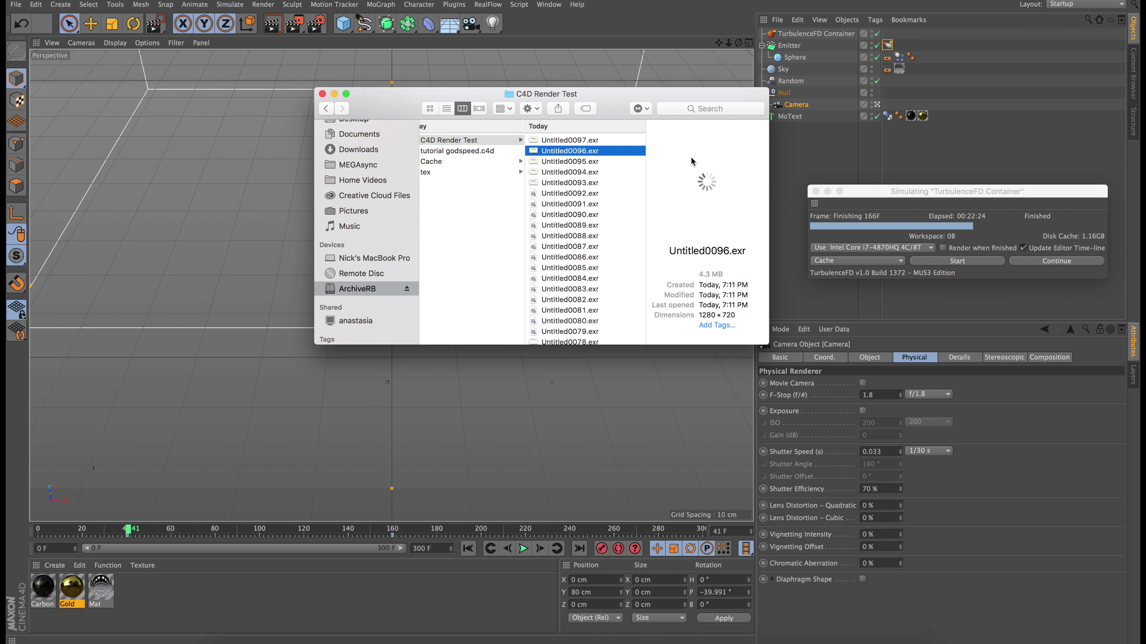
key("Up")
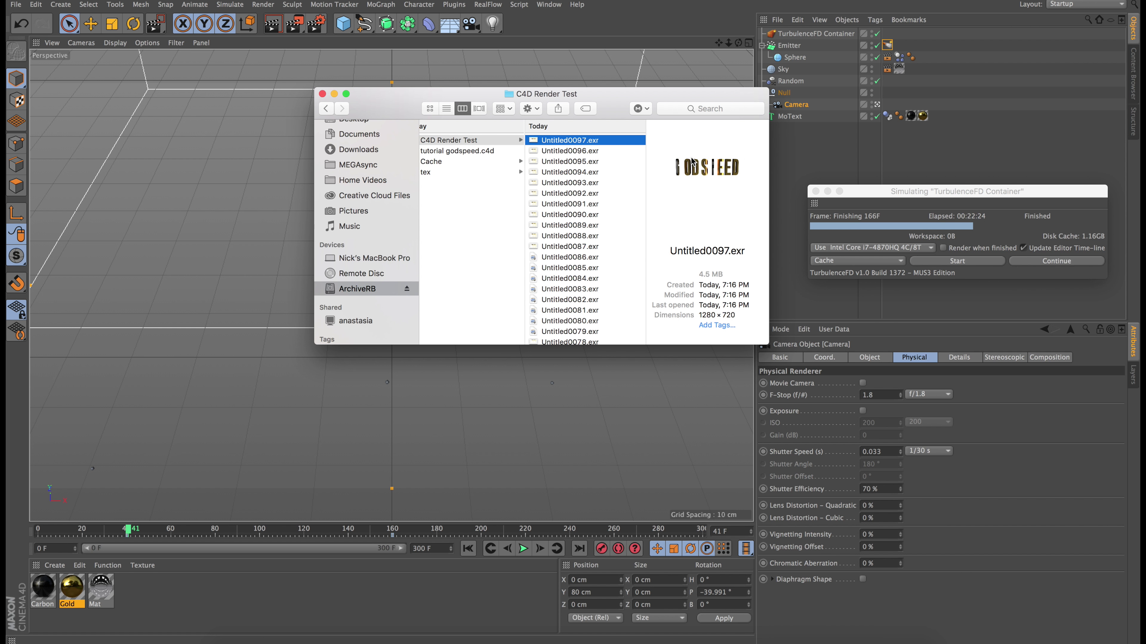
key("Down")
key("Down")
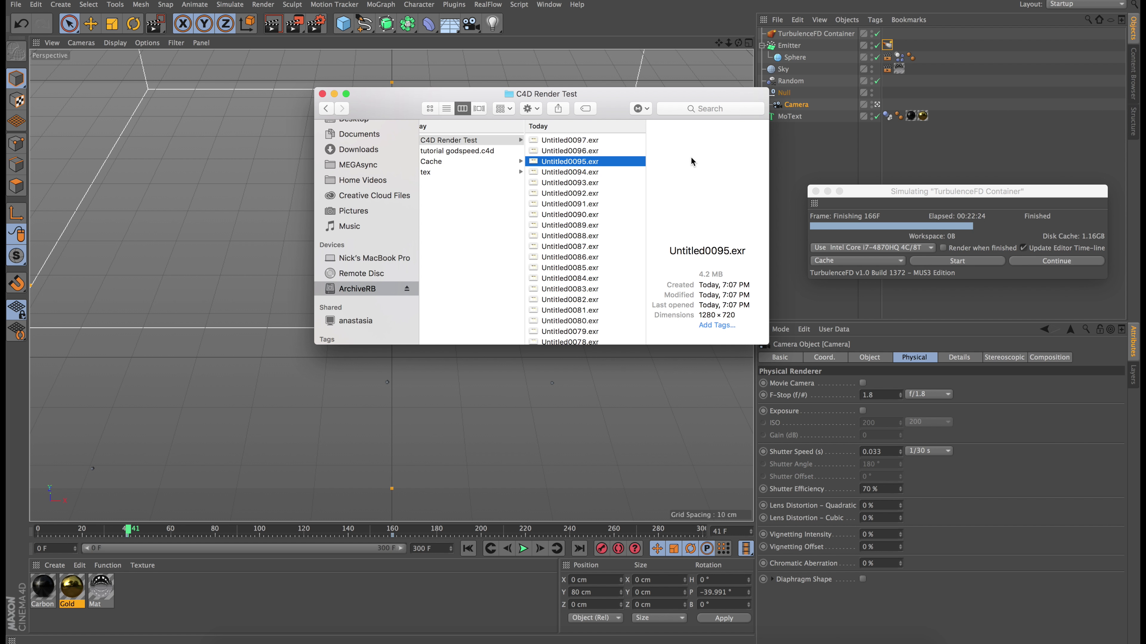
key("Up")
key("Up")
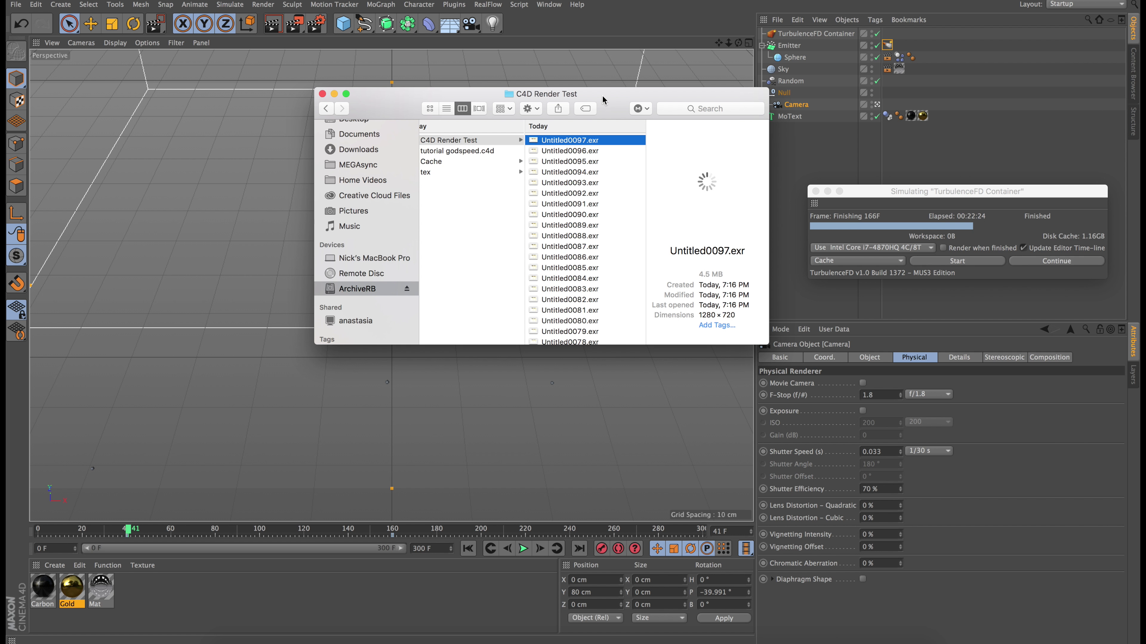
left_click_drag(686, 100, 875, 88)
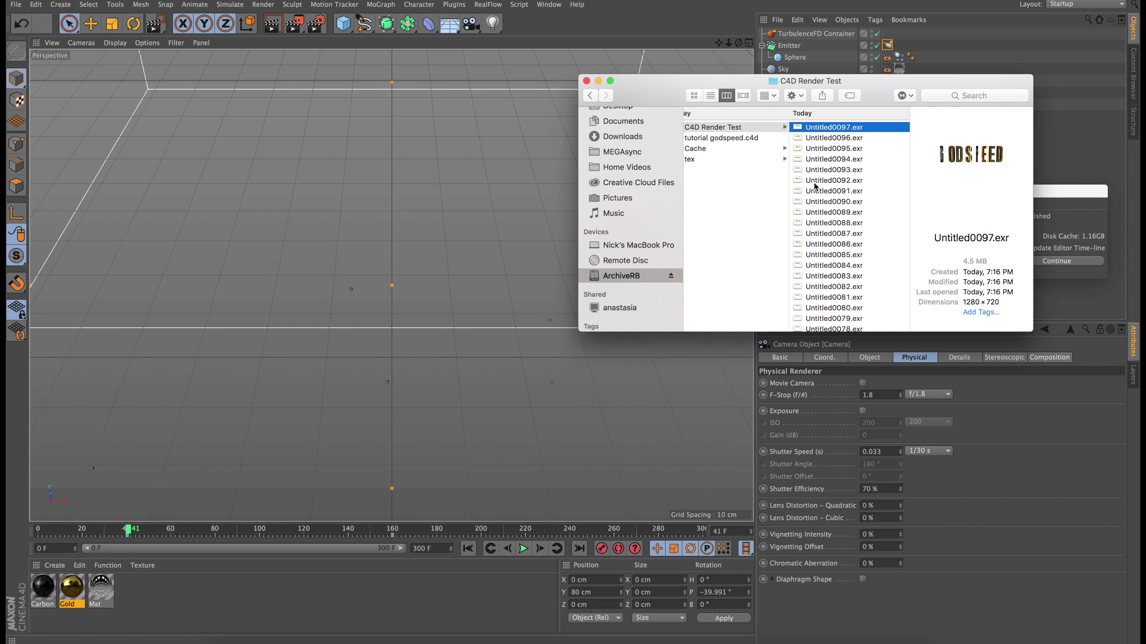
key("space")
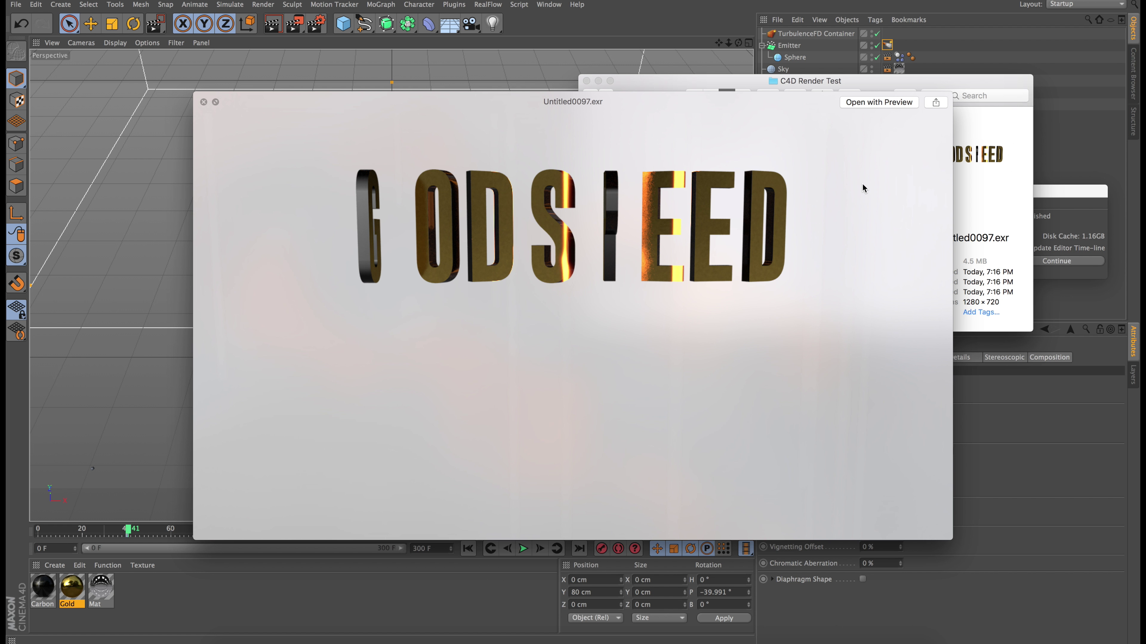
key("space")
scroll(847, 213, "down", 10)
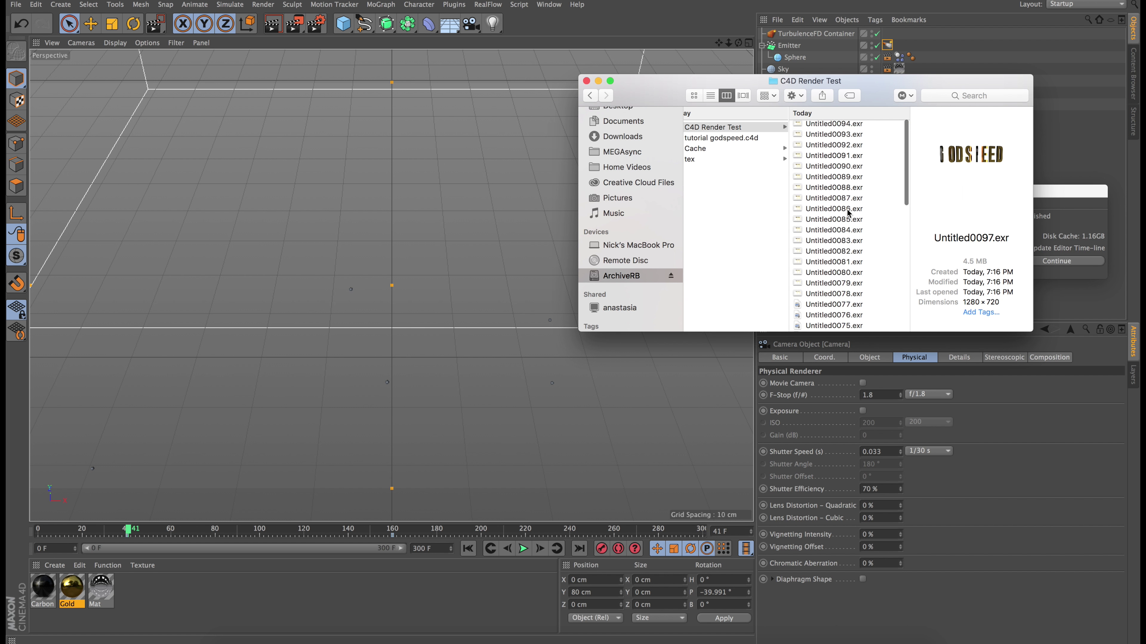
scroll(847, 213, "up", 10)
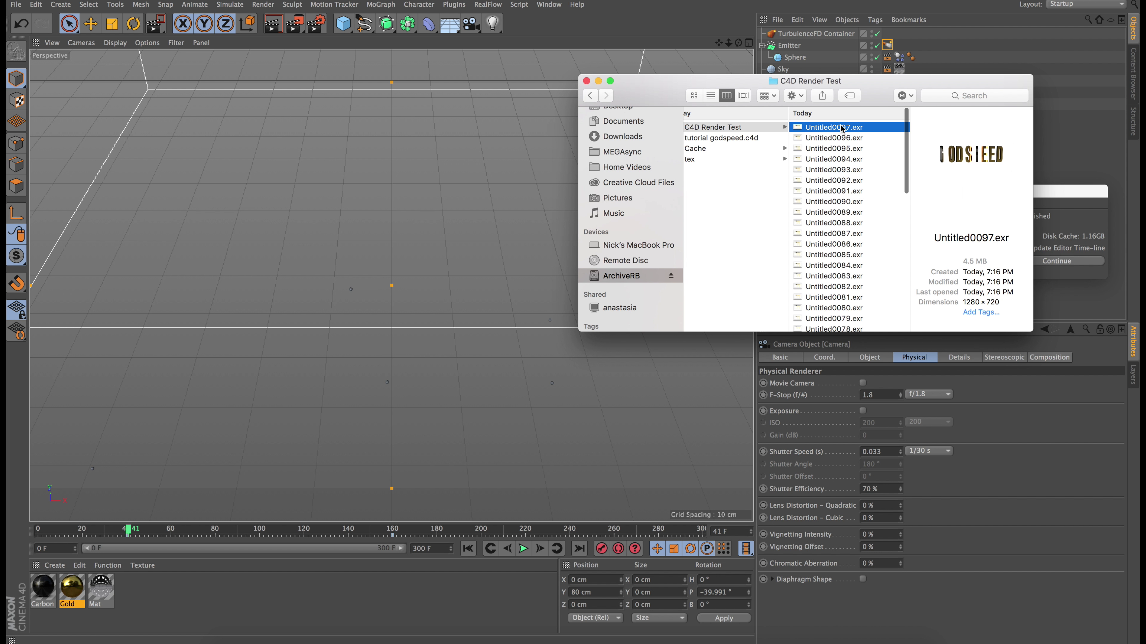
left_click_drag(878, 91, 760, 77)
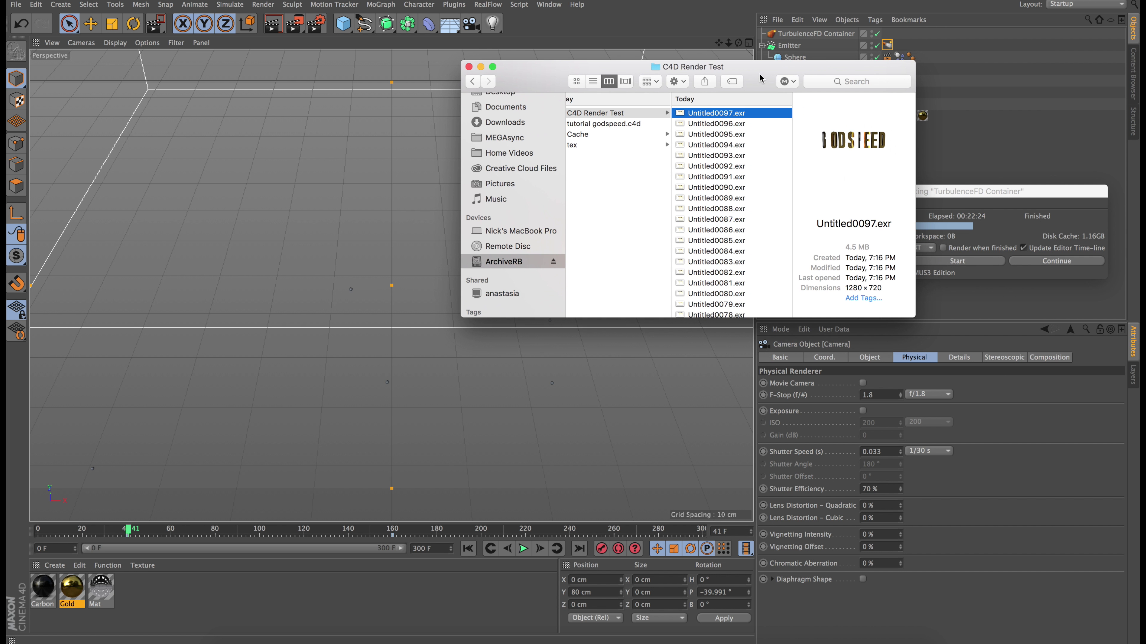